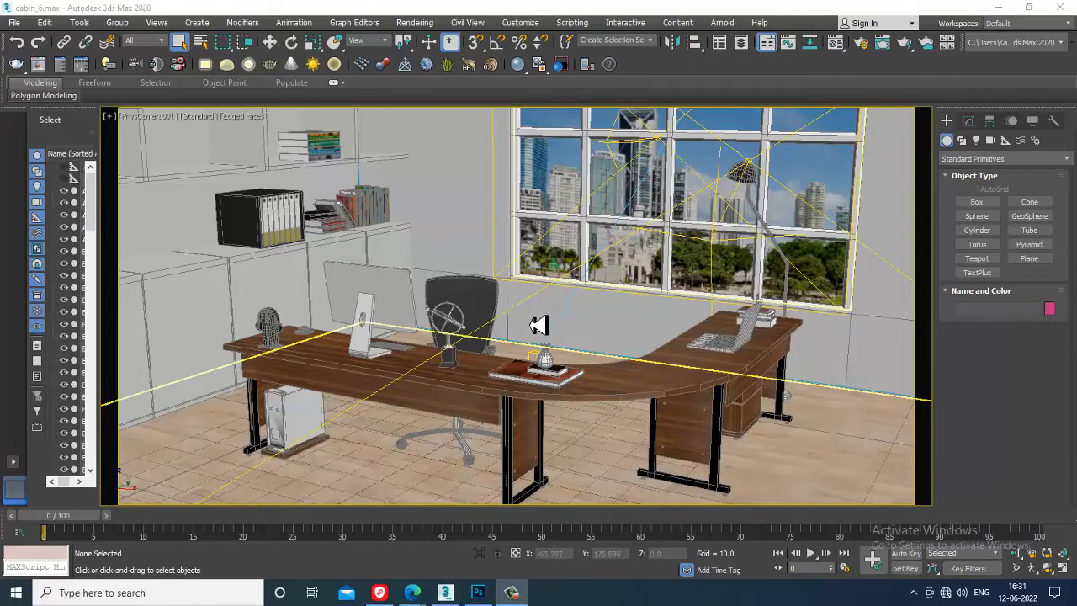
Switch to the perspective view and examine the office cabin's room, lights and backdrop from outside
left_click(534, 325)
key("p")
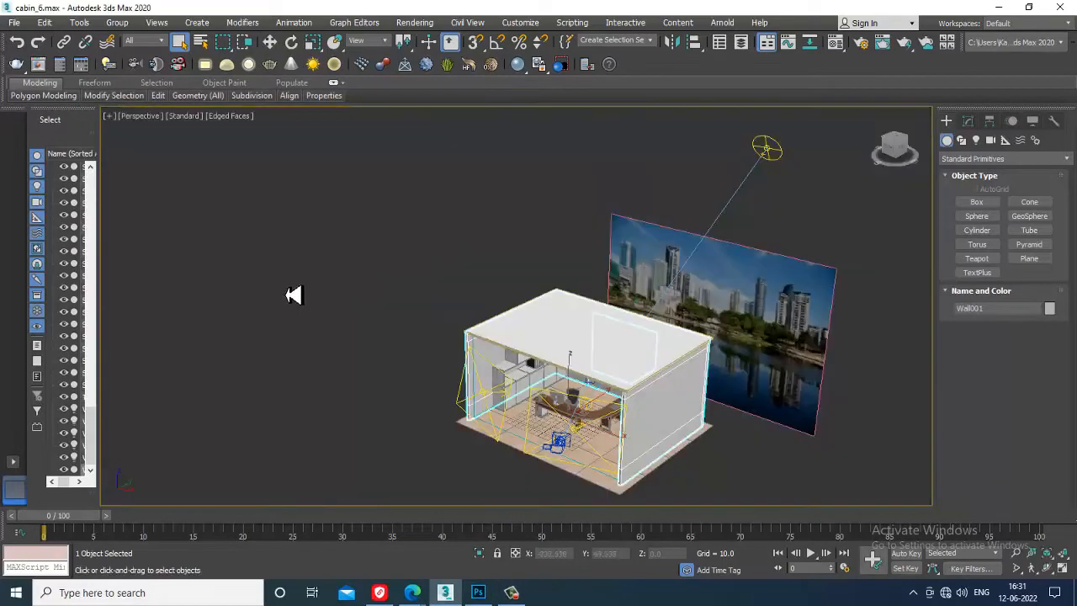
scroll(614, 334, "down", 2)
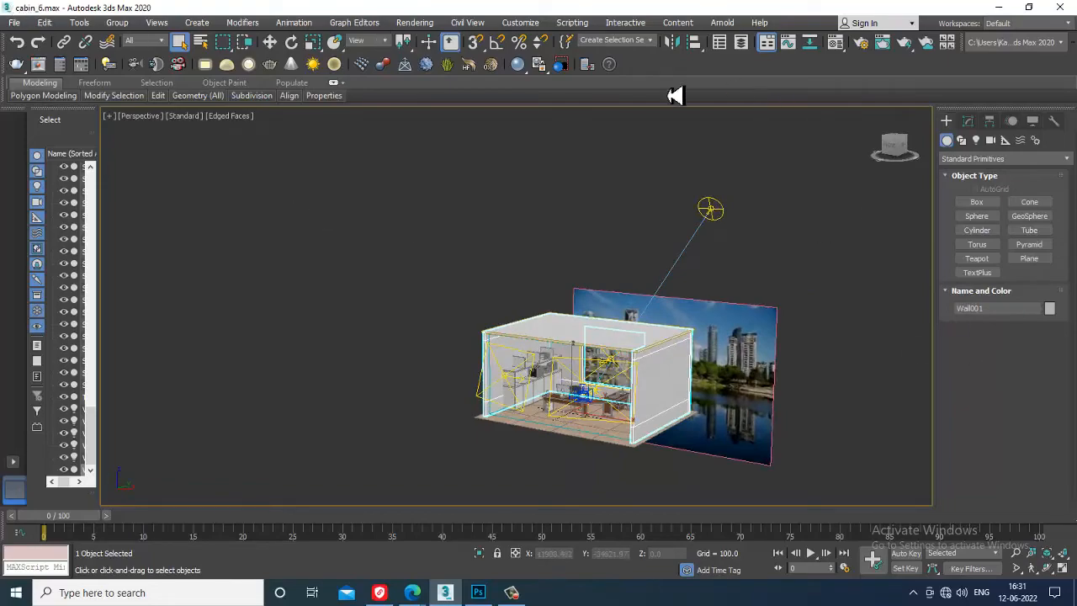
scroll(505, 282, "up", 2)
scroll(516, 277, "up", 8)
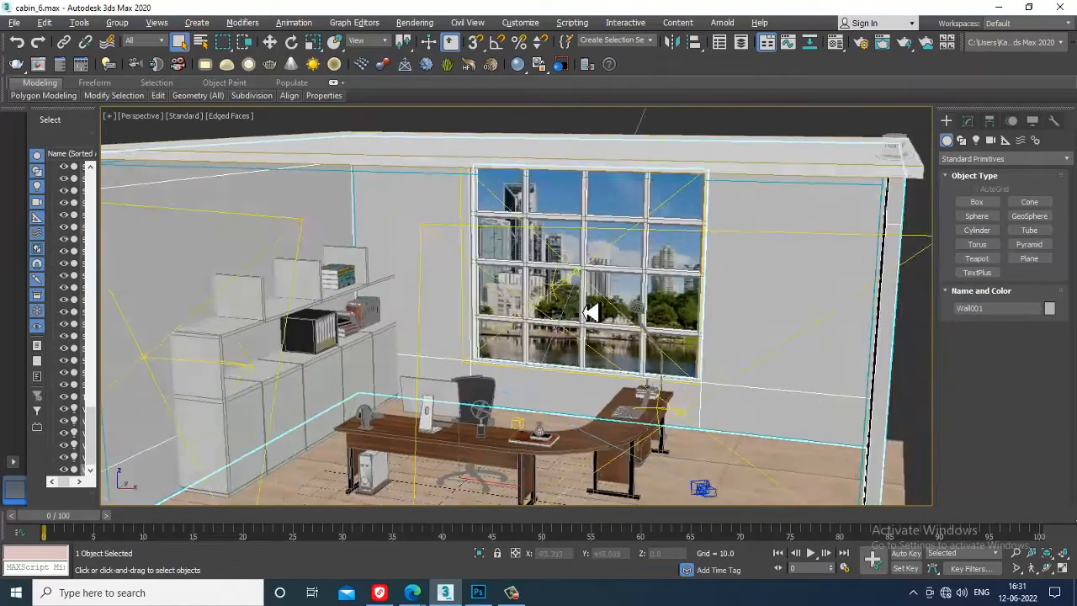
scroll(583, 296, "down", 5)
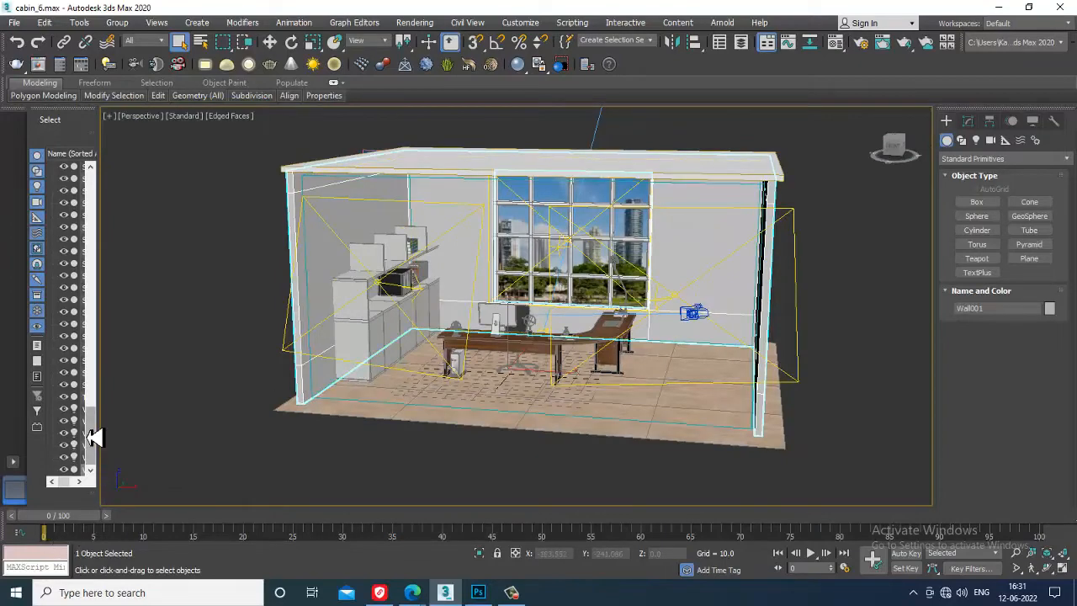
Review the saved render passes from atmos to zdepth in the office cabin project's pass folder in File Explorer
key("super+e")
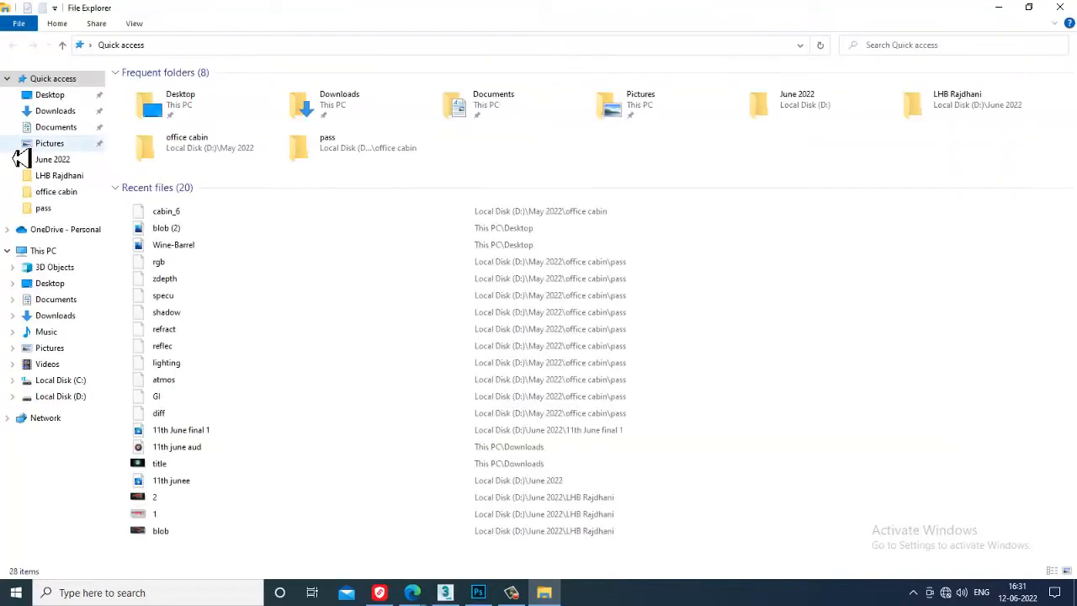
left_click(47, 208)
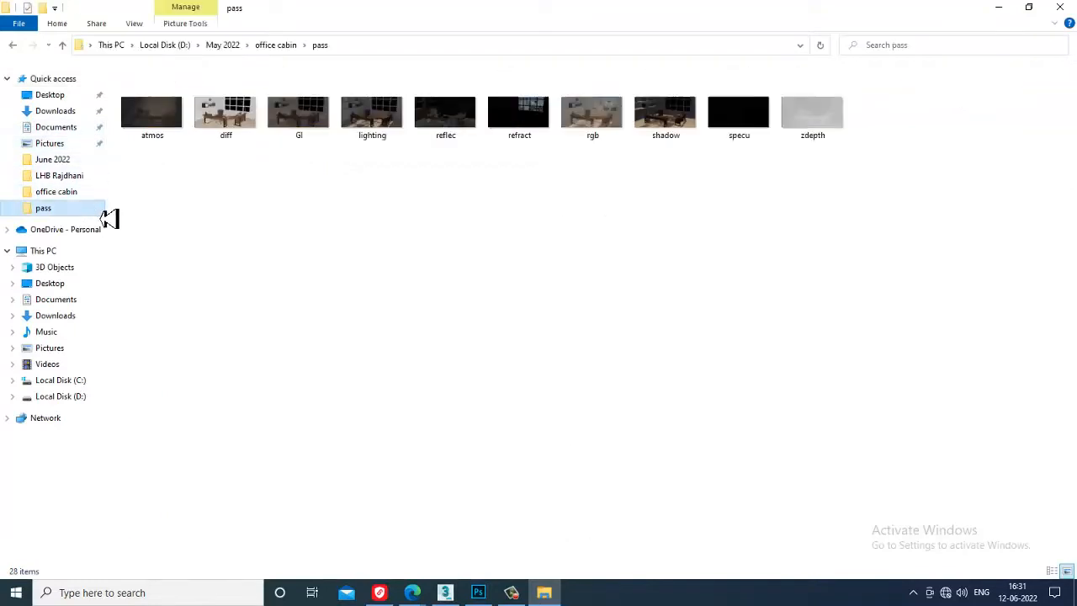
left_click(166, 132)
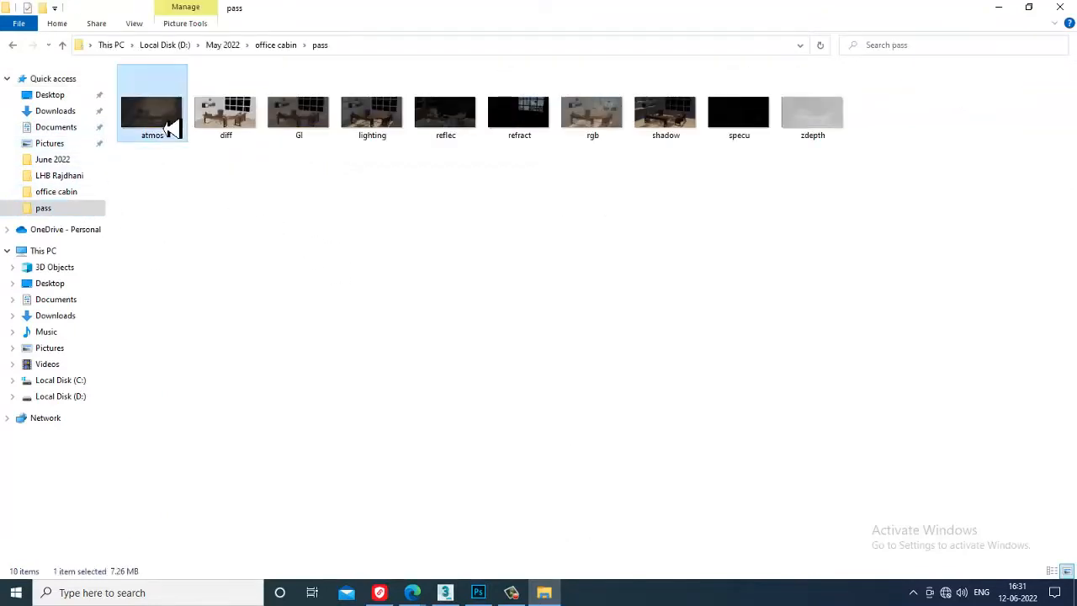
left_click(238, 125)
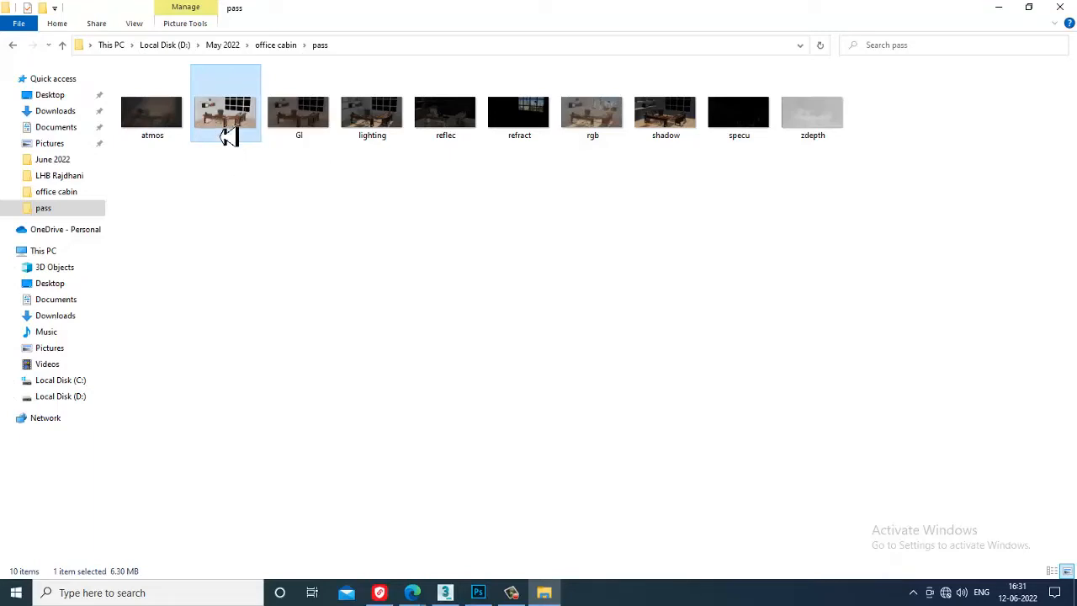
left_click(151, 132)
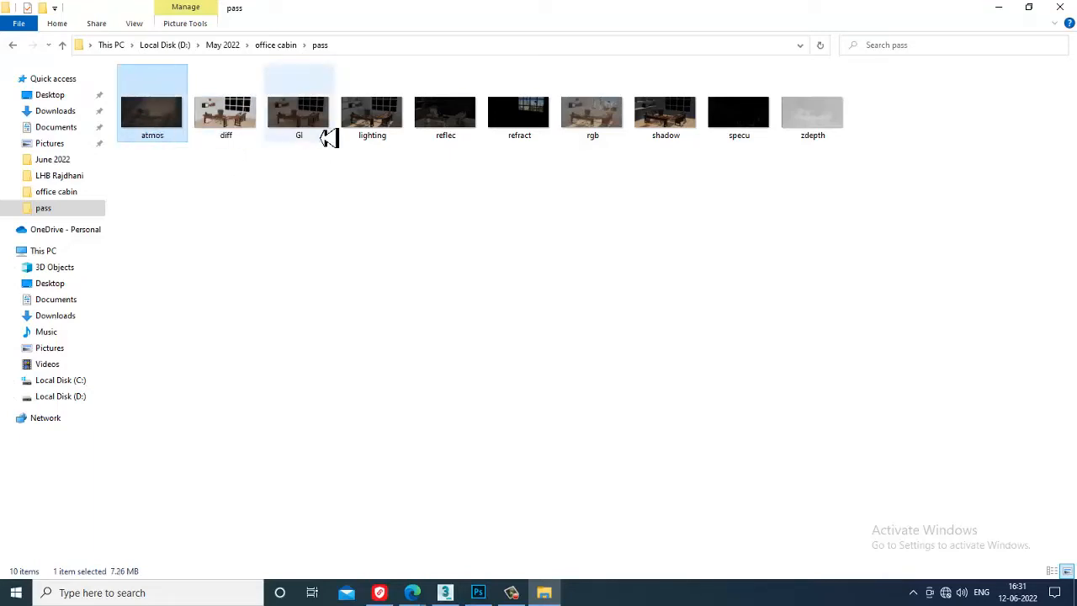
left_click(320, 121)
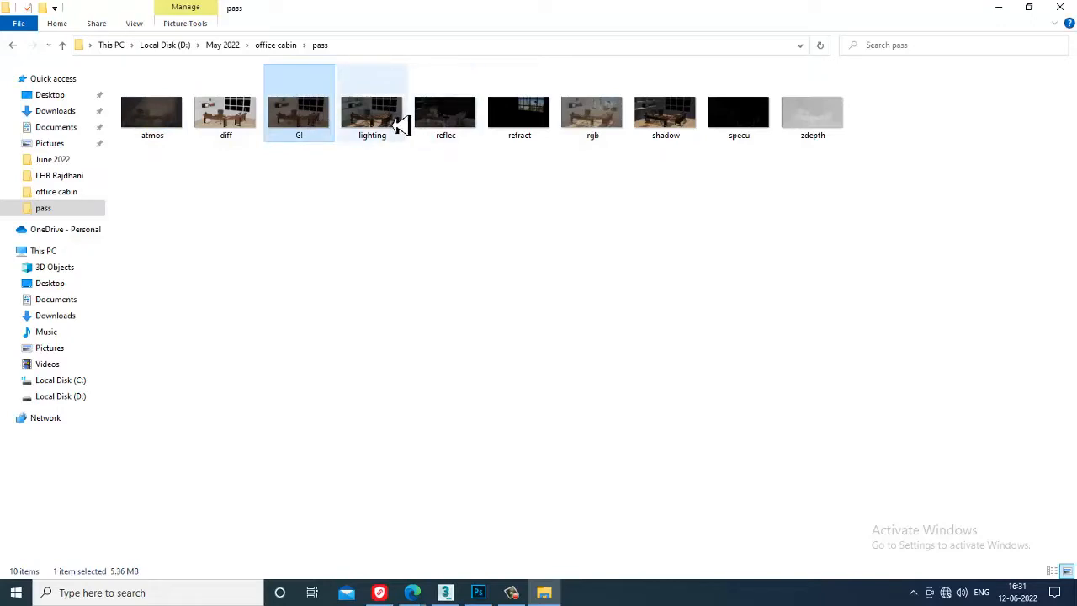
left_click(398, 124)
left_click(464, 122)
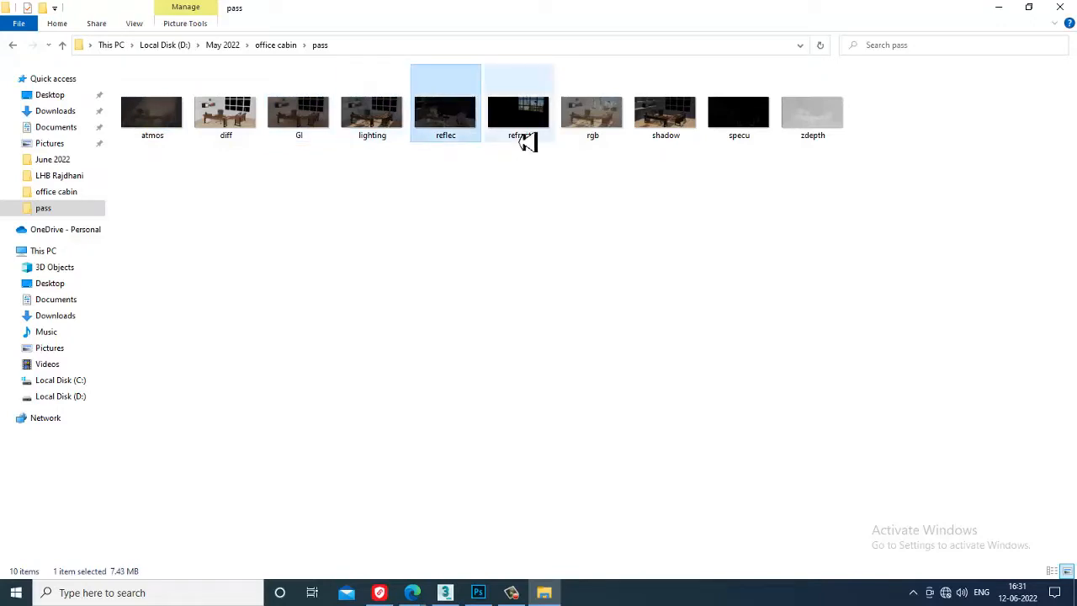
left_click(515, 128)
left_click(684, 132)
left_click(729, 131)
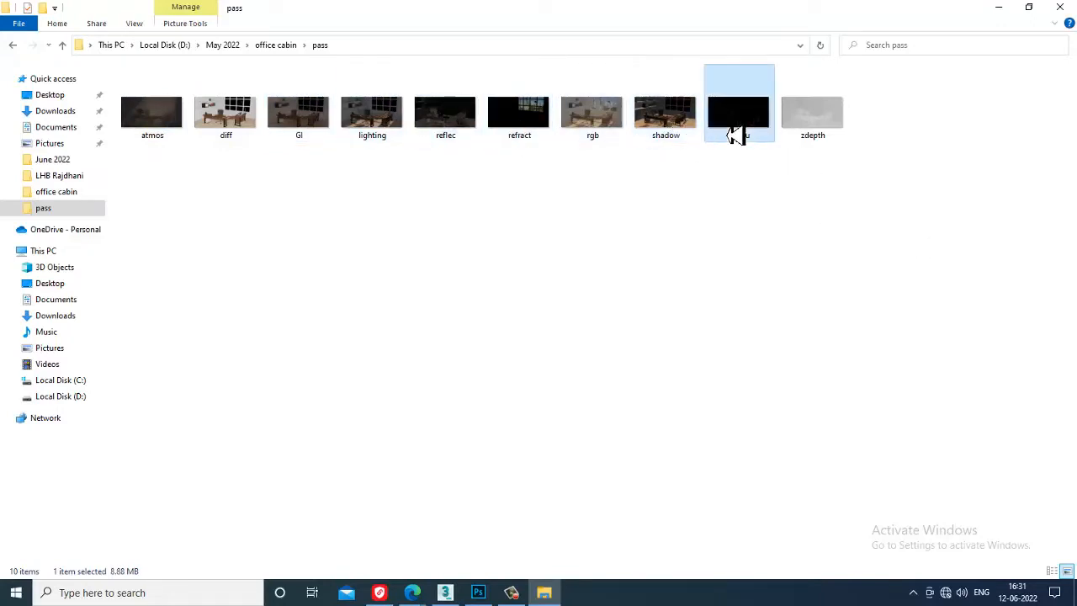
left_click(825, 133)
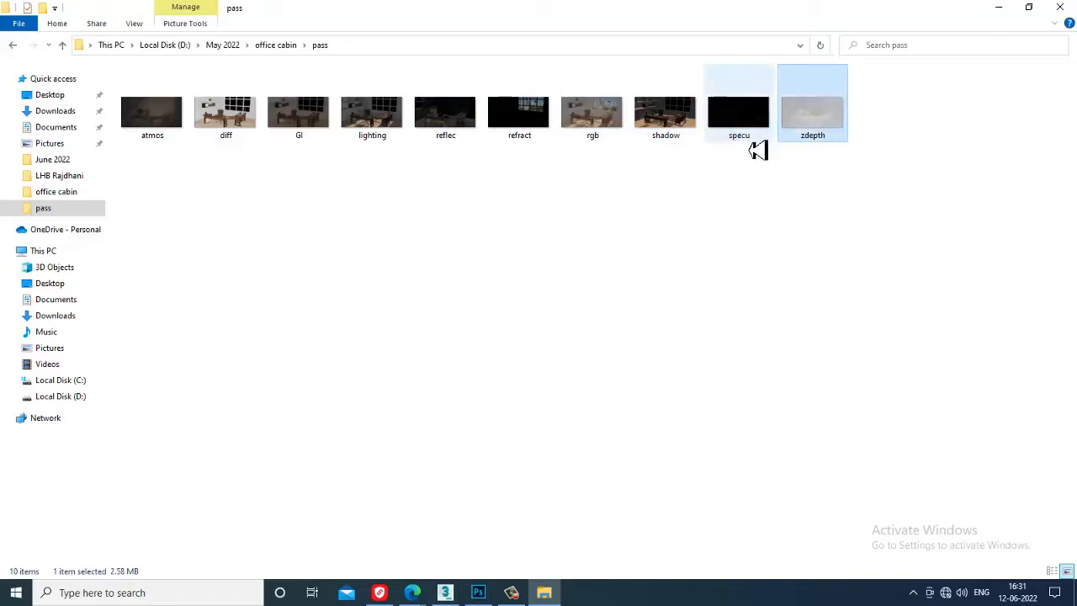
left_click(1060, 7)
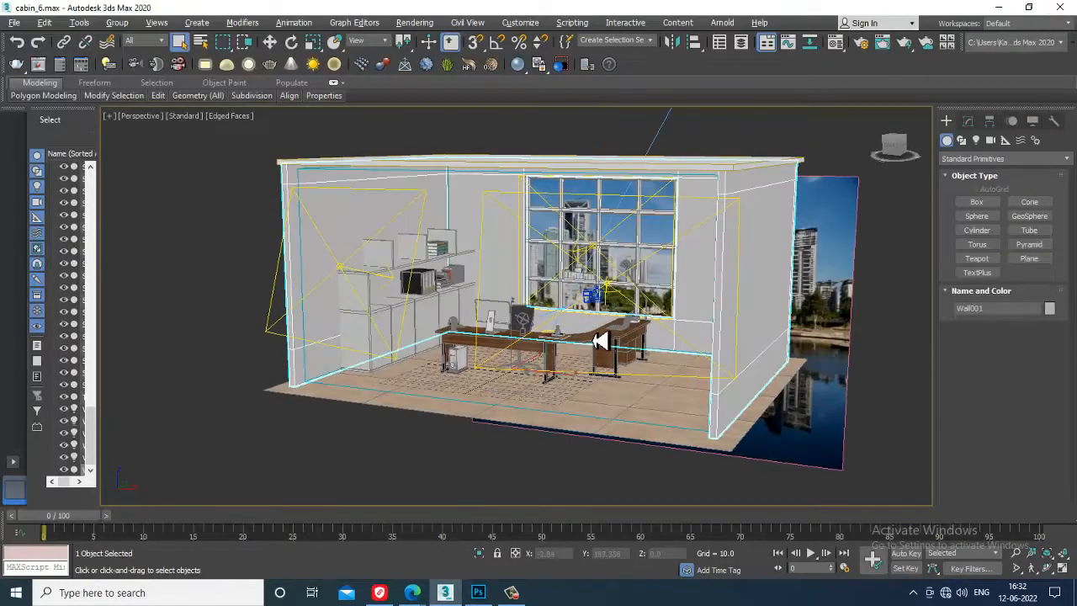
Return to the PhysCamera001 view and check the V-Ray render setup's common parameters
key("c")
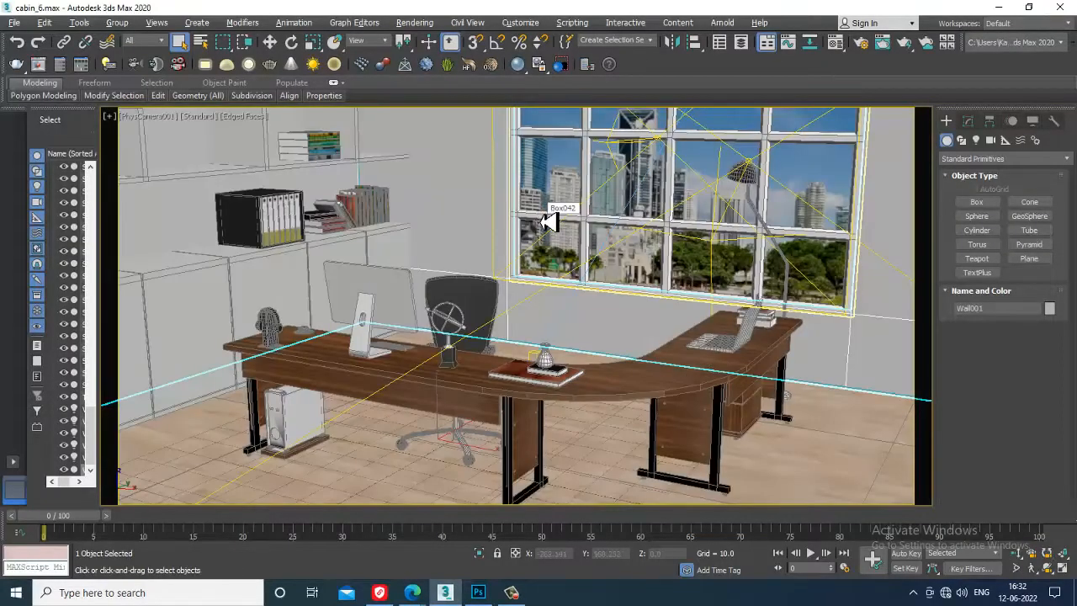
left_click(415, 23)
left_click(487, 110)
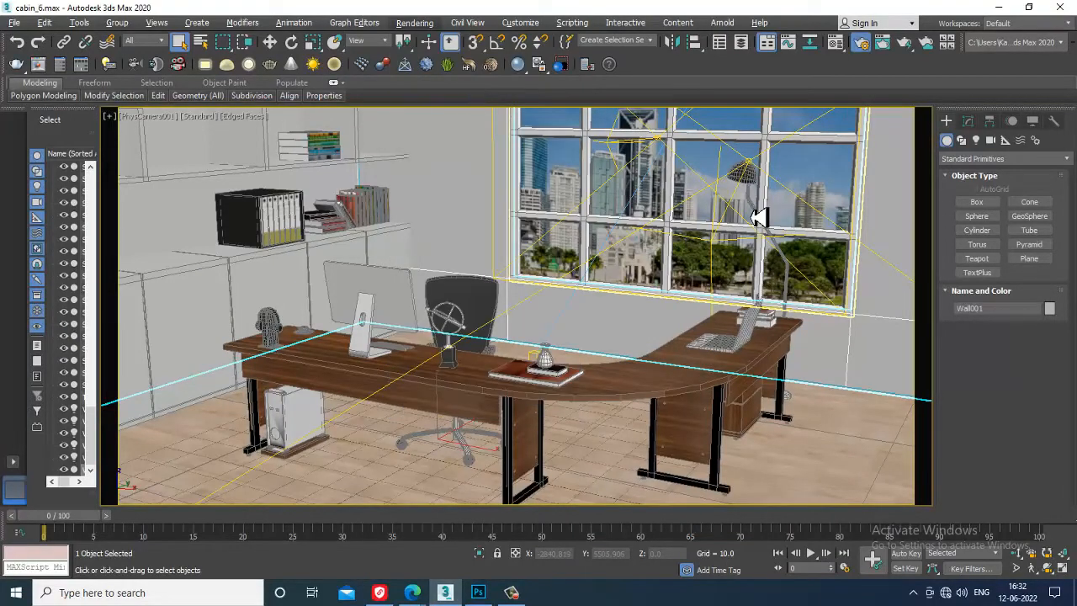
key("F10")
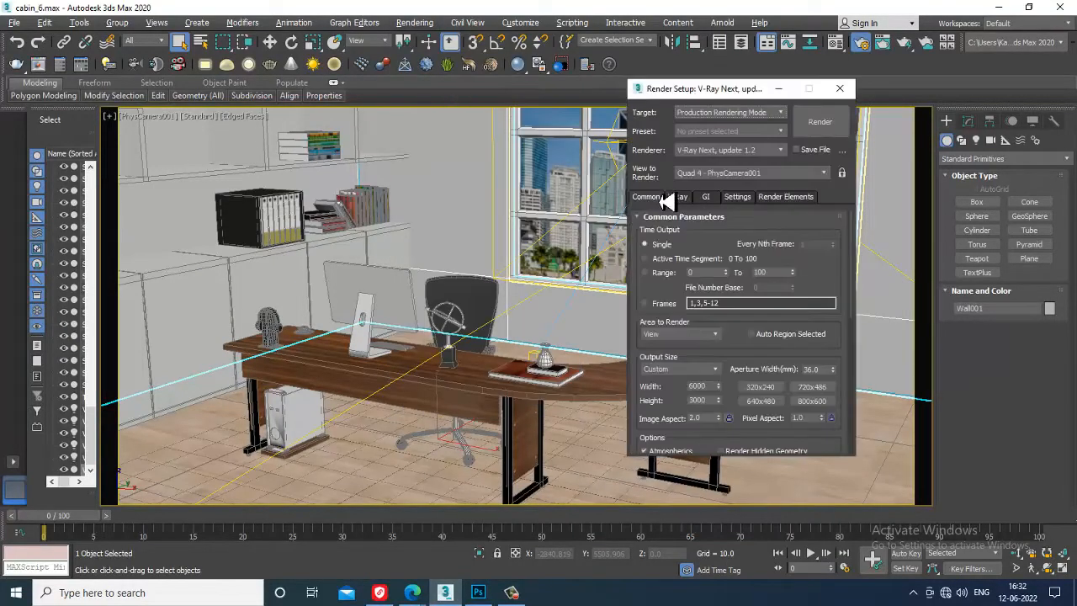
left_click(839, 88)
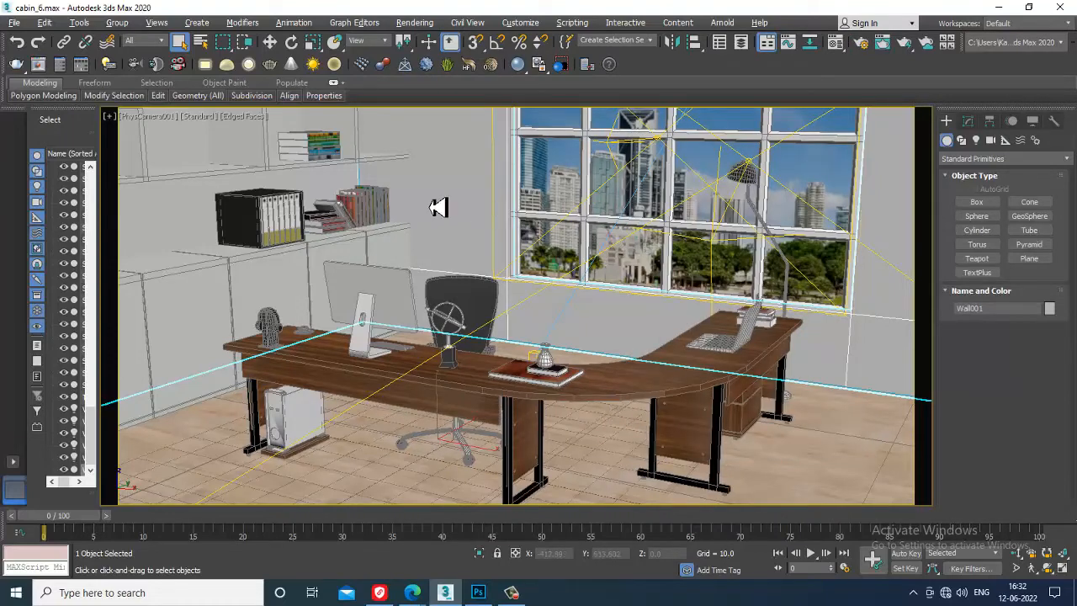
Select every object in the scene and open the material editor in Slate mode with a larger window
key("ctrl+a")
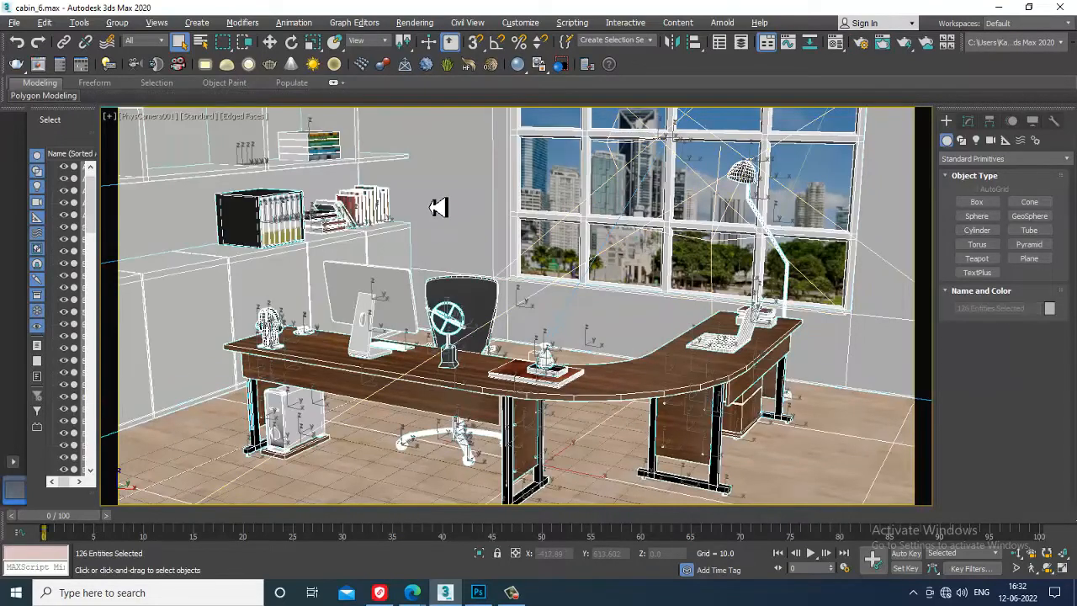
key("m")
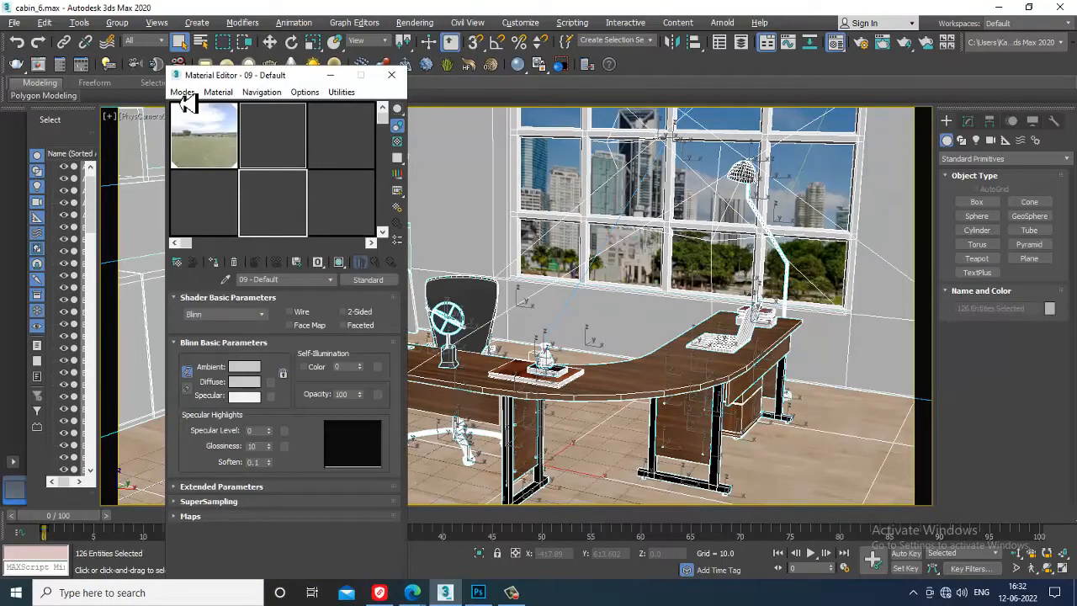
left_click(183, 92)
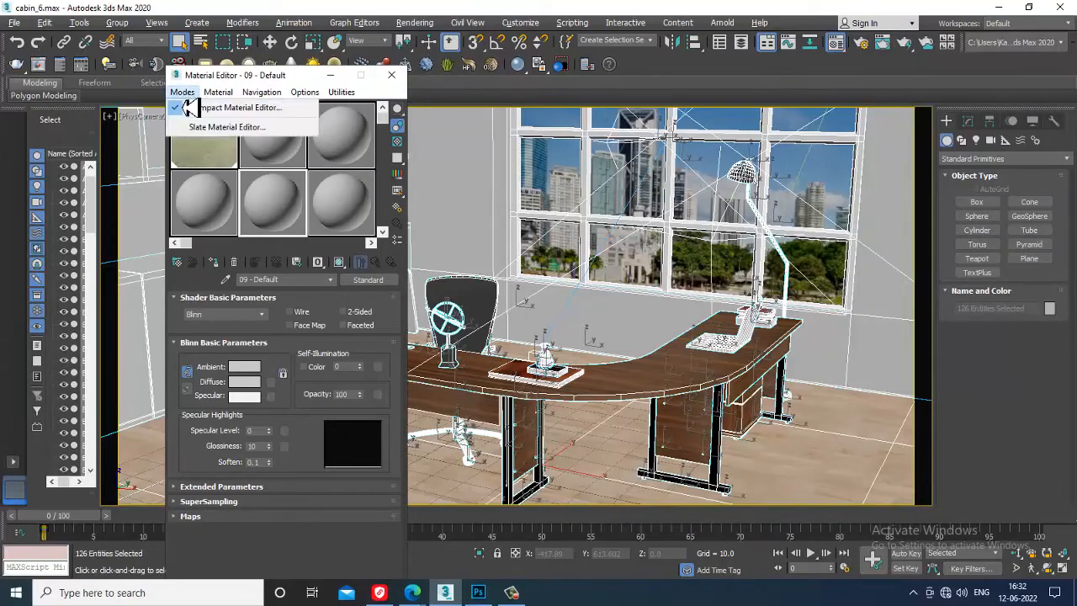
left_click(221, 129)
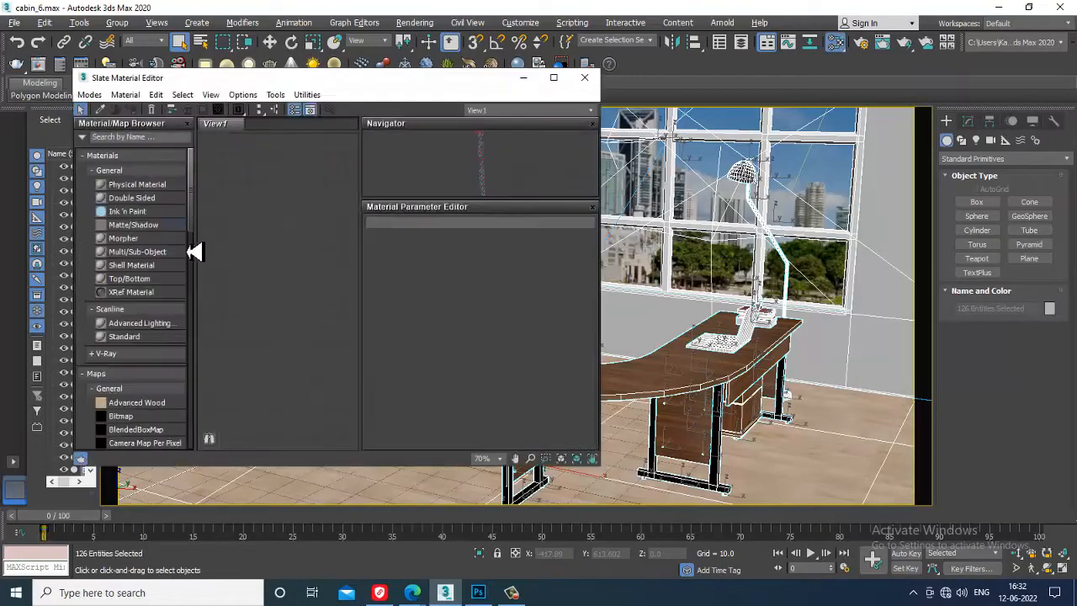
left_click_drag(609, 476, 836, 535)
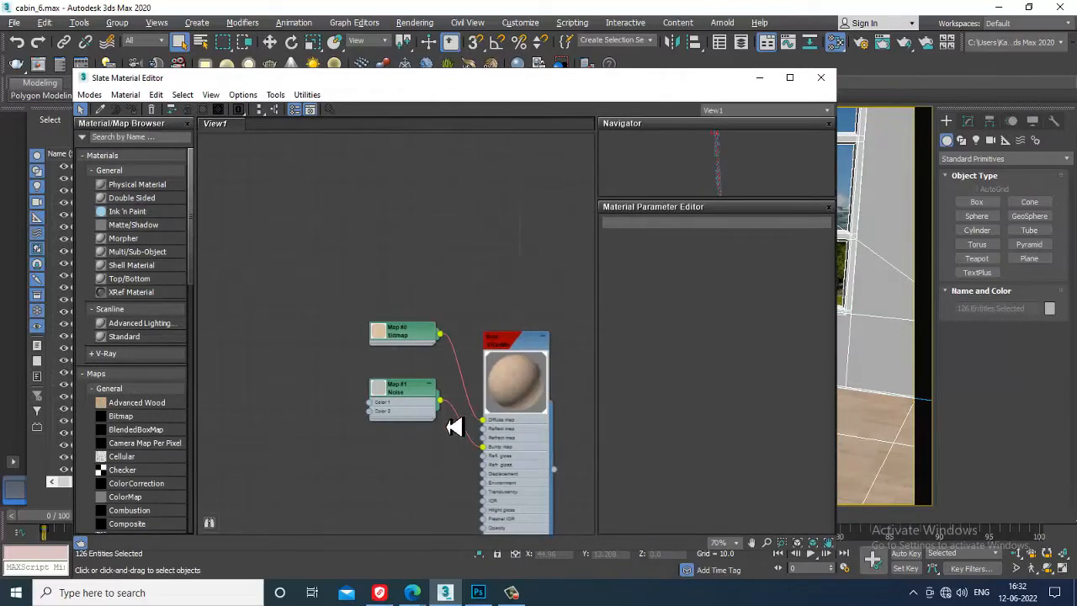
Search the materials for "vrayl" and add a VRayLightMtl to an empty area below the existing nodes in View1
left_click_drag(455, 427, 421, 188)
scroll(464, 409, "down", 2)
left_click_drag(460, 267, 421, 116)
scroll(422, 312, "down", 5)
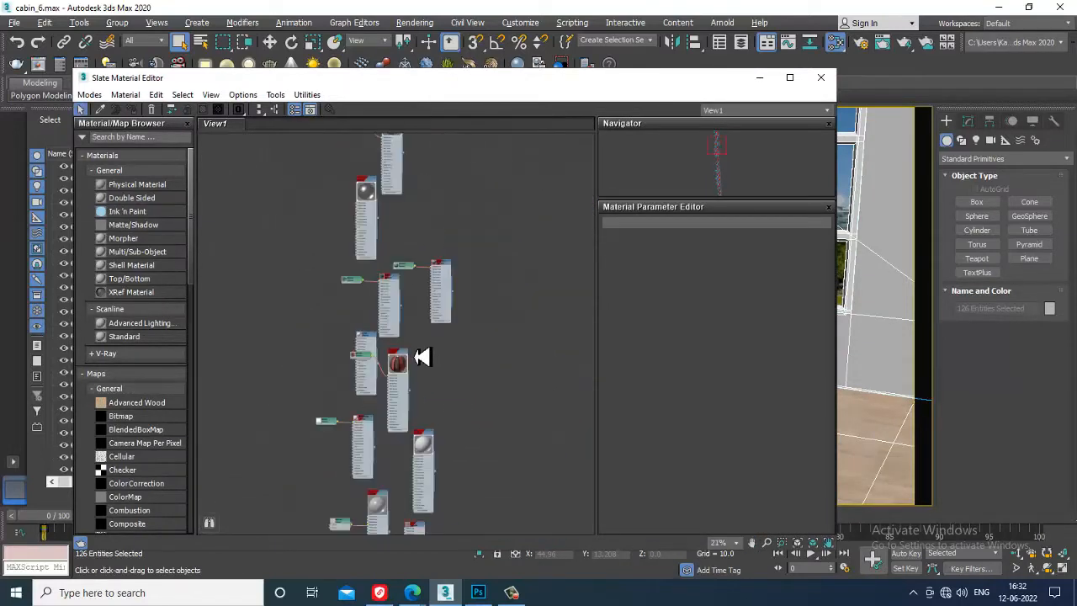
left_click_drag(490, 515, 499, 105)
left_click_drag(478, 419, 445, 175)
scroll(423, 306, "up", 5)
scroll(425, 297, "up", 2)
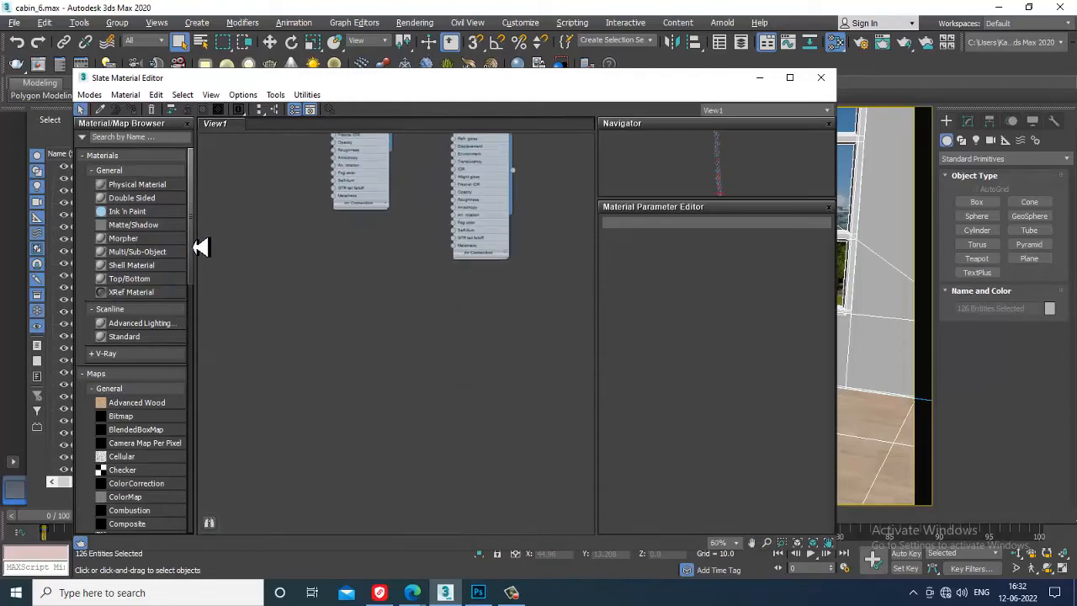
left_click_drag(193, 243, 217, 176)
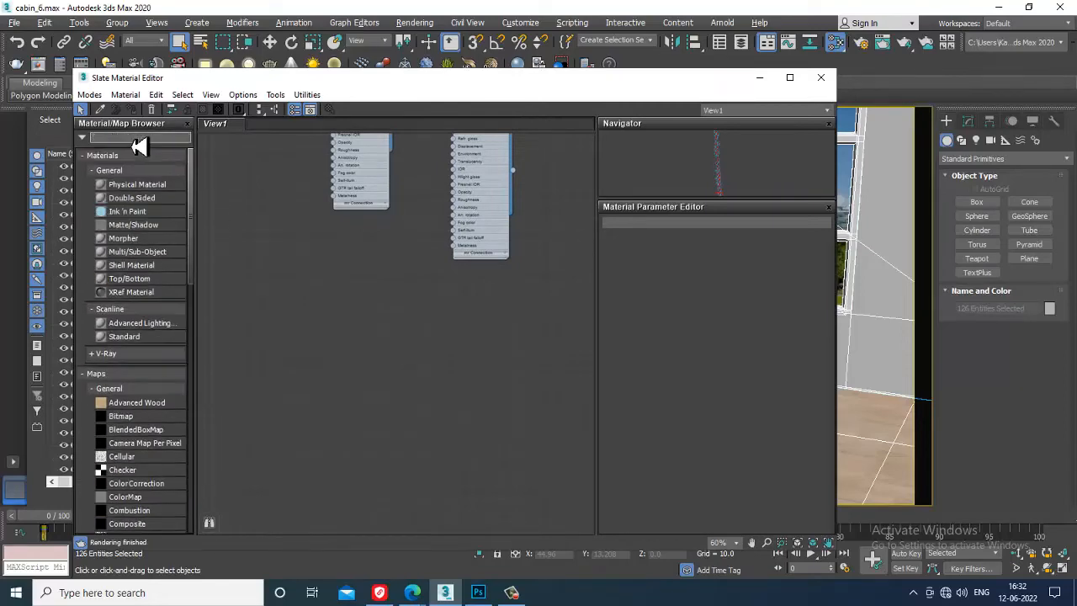
type("ayl")
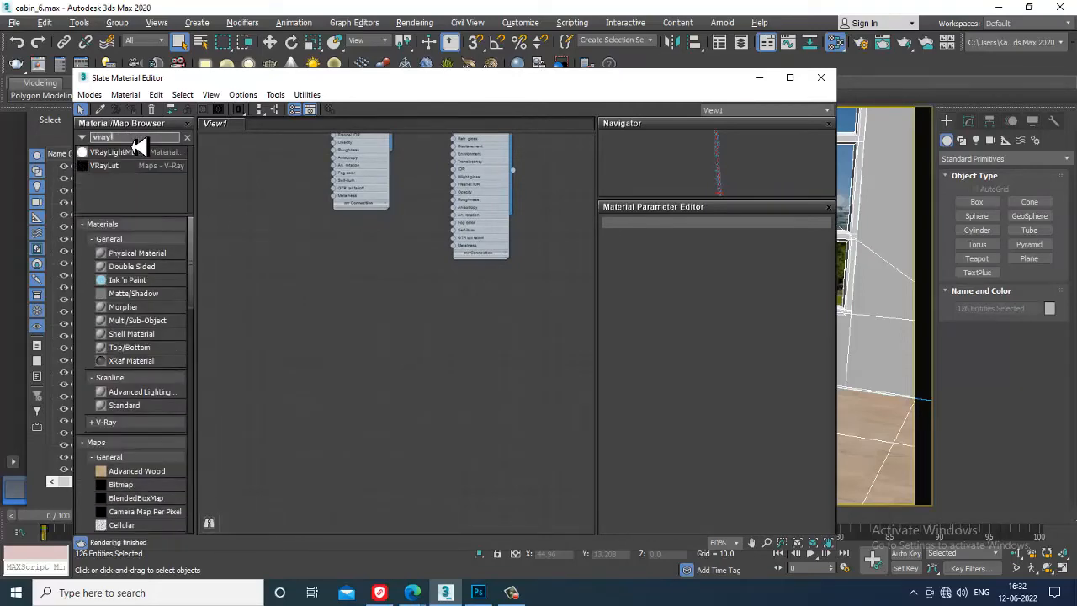
left_click_drag(127, 160, 378, 327)
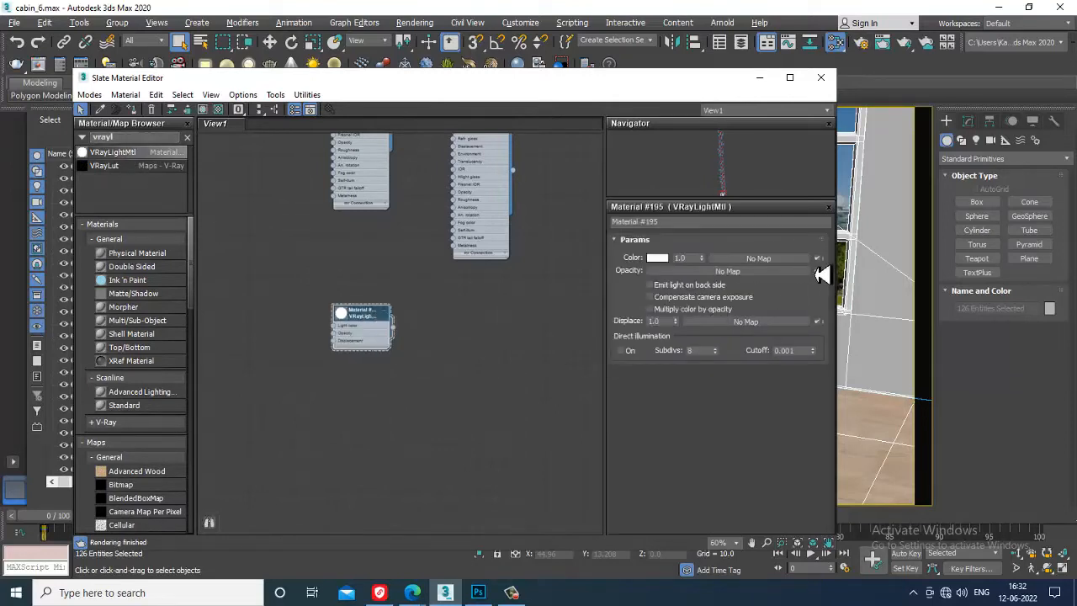
Assign a VRayDirt map to the light material's color and space the material node away from the map
left_click(784, 259)
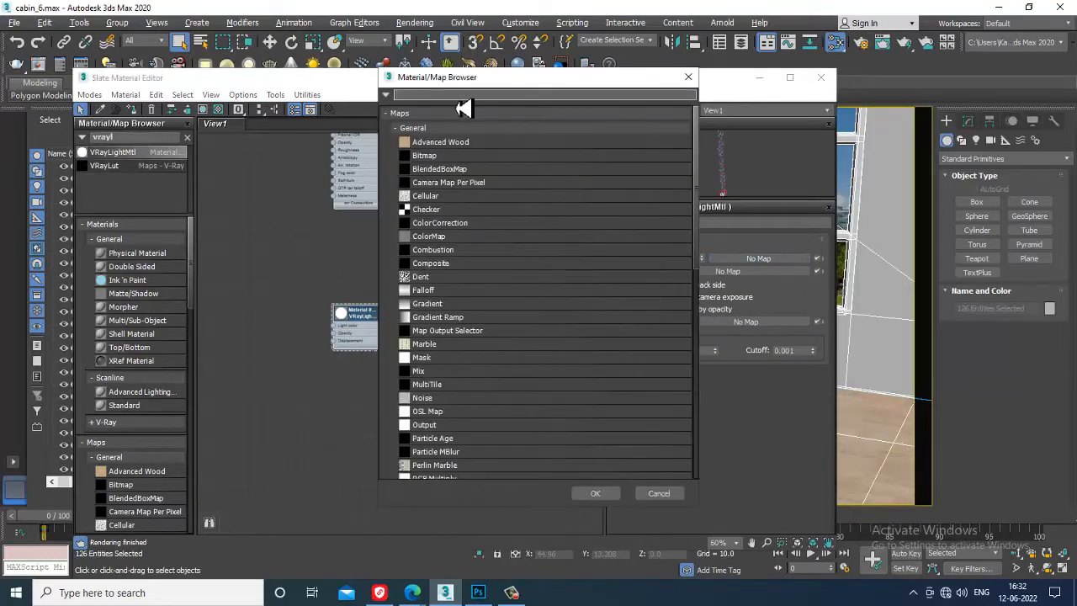
type("vray")
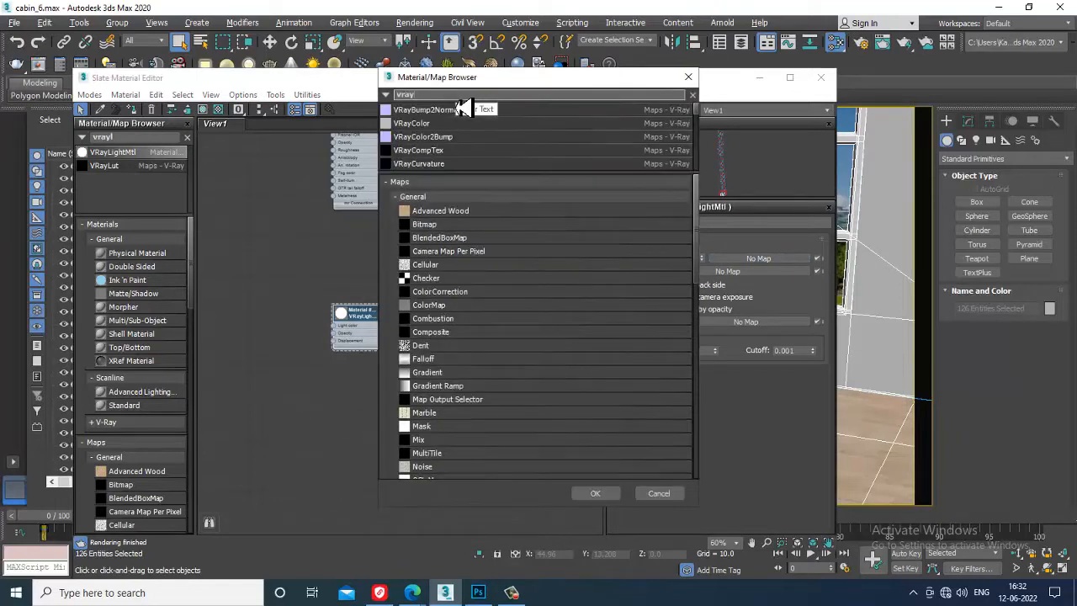
type("dirt")
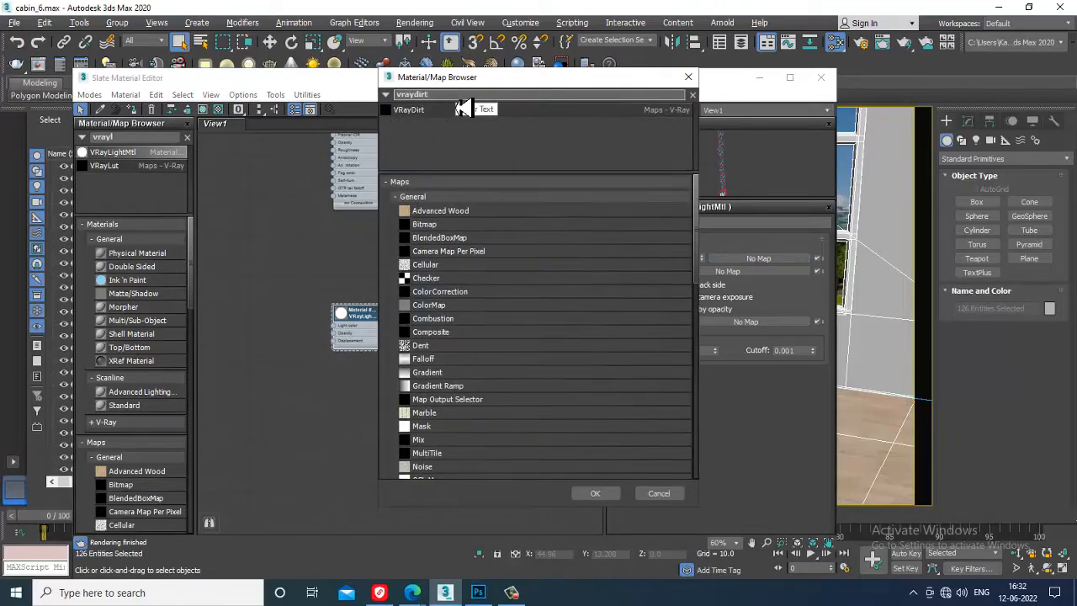
double_click(461, 109)
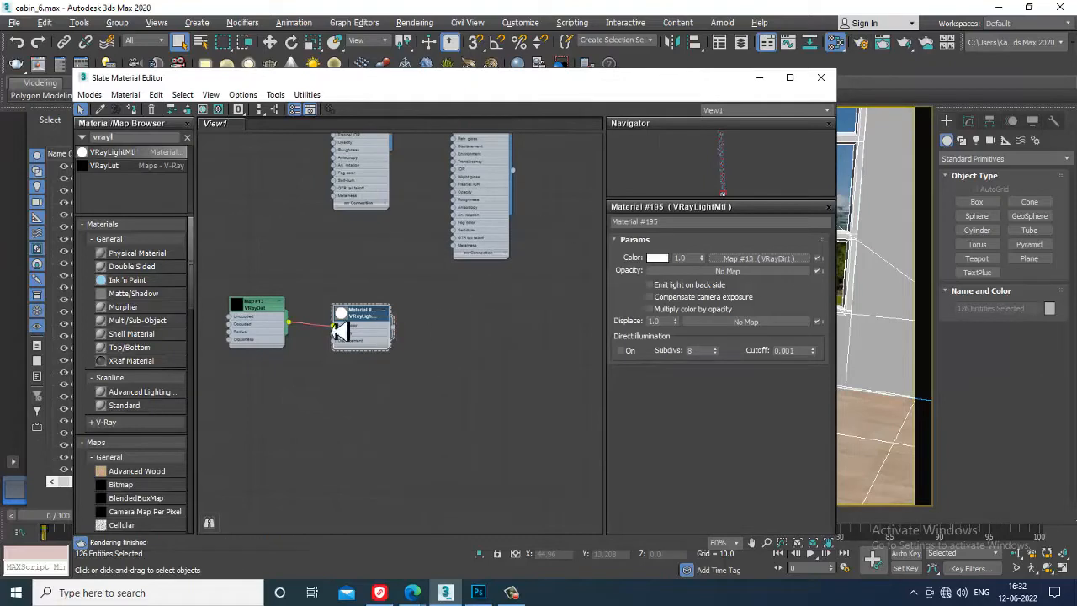
left_click_drag(383, 318, 426, 319)
Set the VRayDirt map's radius to 350 and apply the light material to all selected objects
double_click(273, 315)
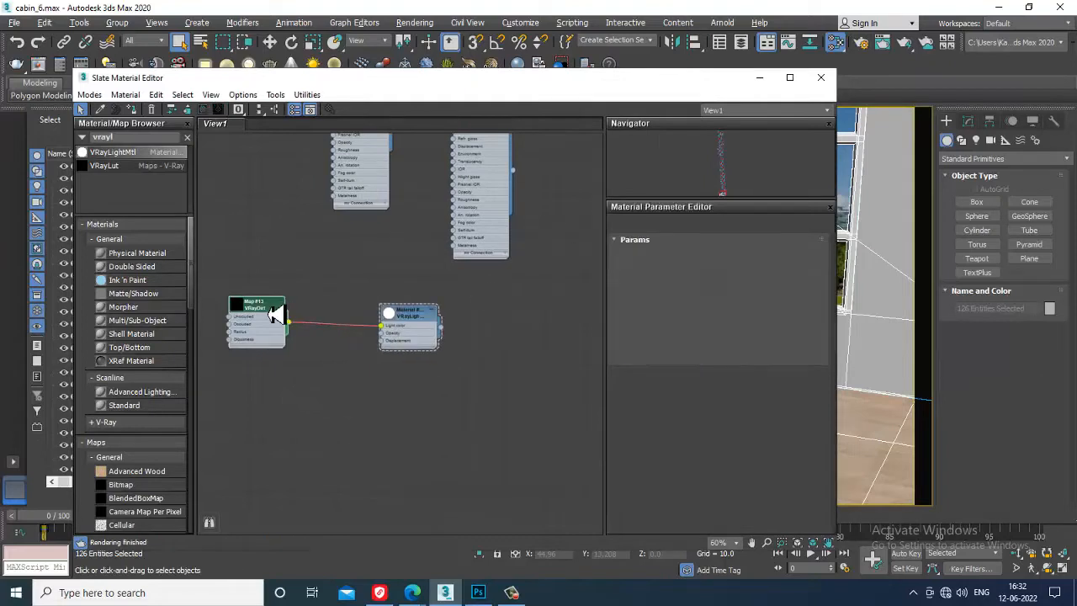
left_click(787, 257)
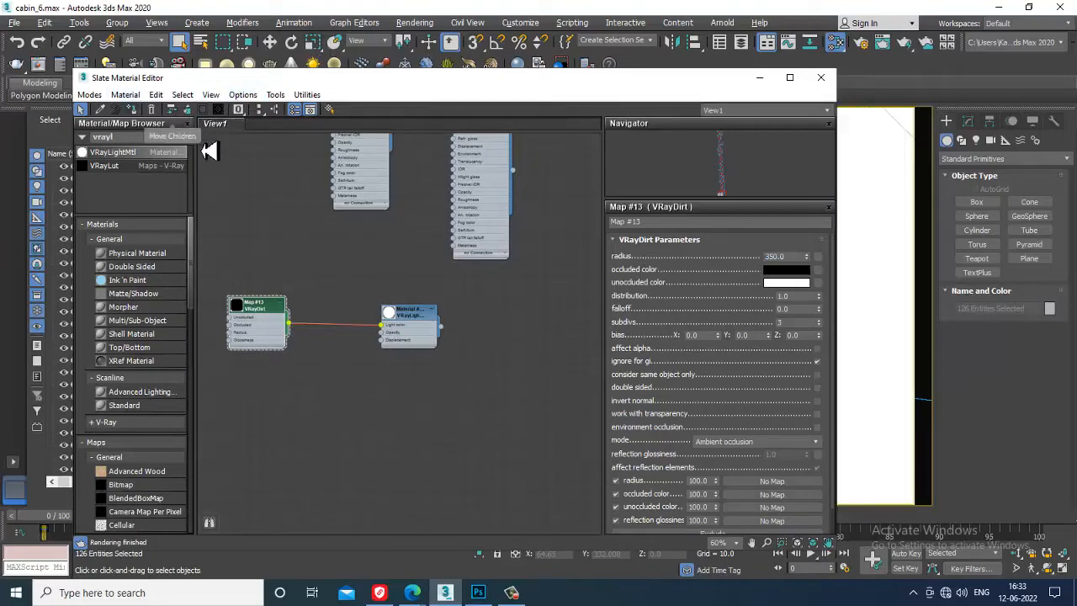
left_click(760, 78)
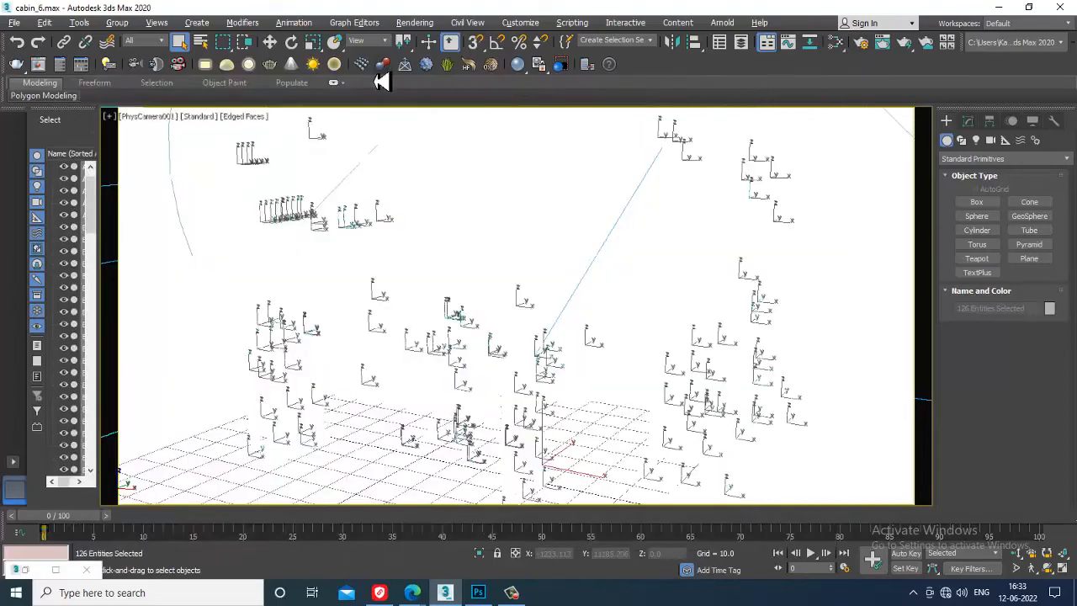
Render the camera view with the ambient occlusion material applied, then minimize the frame buffer window
left_click(417, 22)
left_click(446, 47)
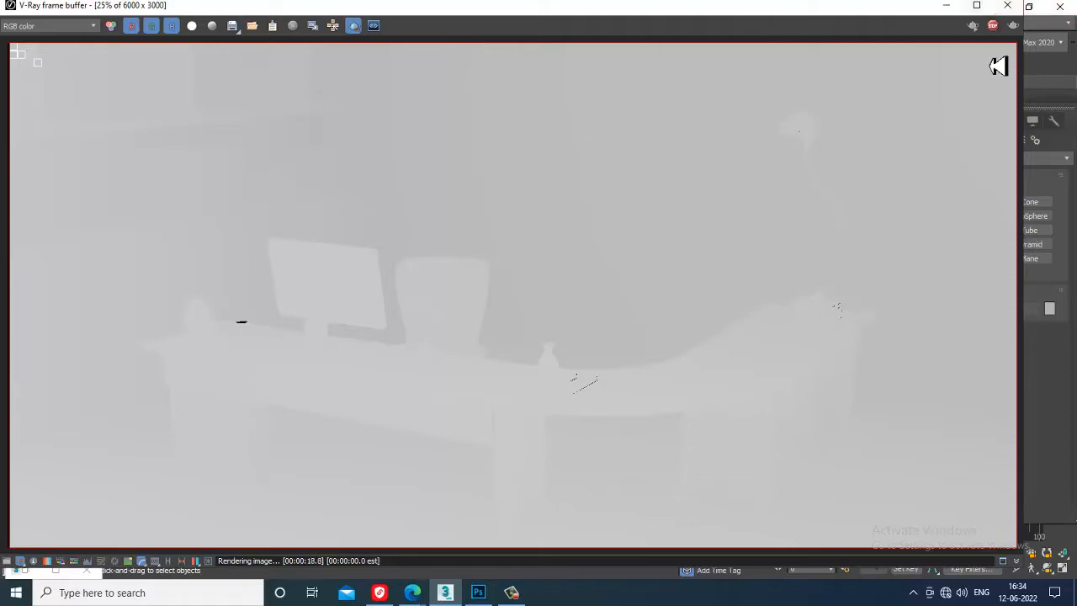
left_click(945, 6)
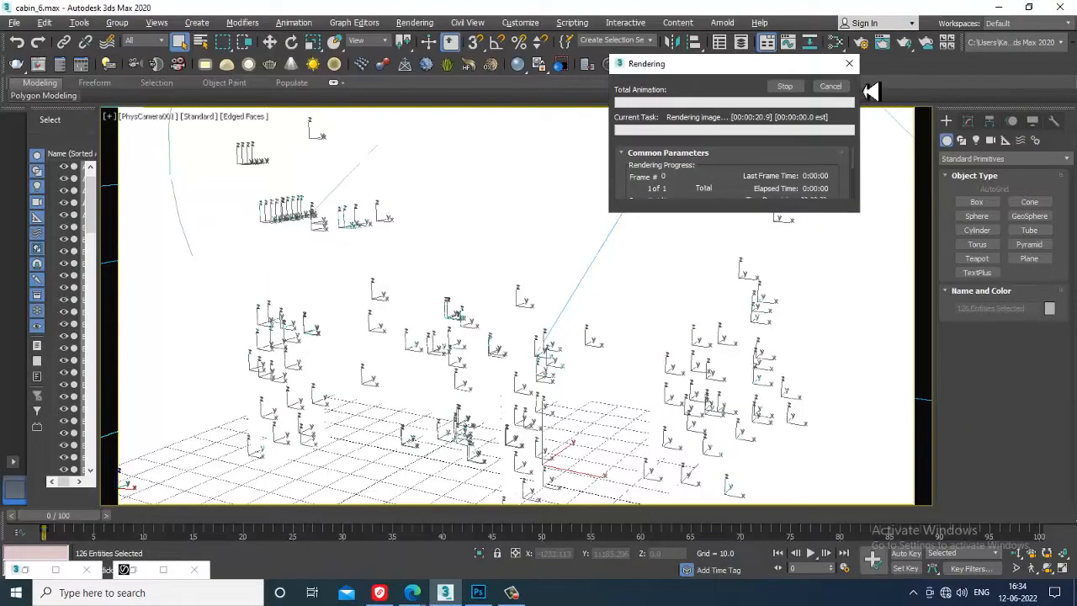
Switch to Photoshop and browse for an image to open, selecting diff in the office cabin's pass folder
left_click(485, 594)
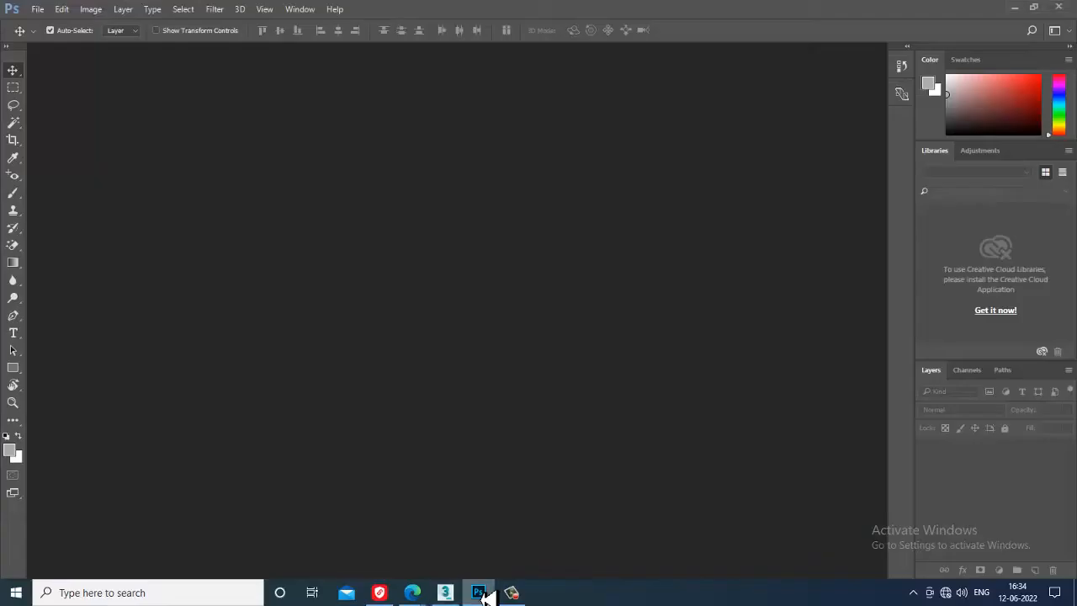
left_click(37, 9)
left_click(70, 49)
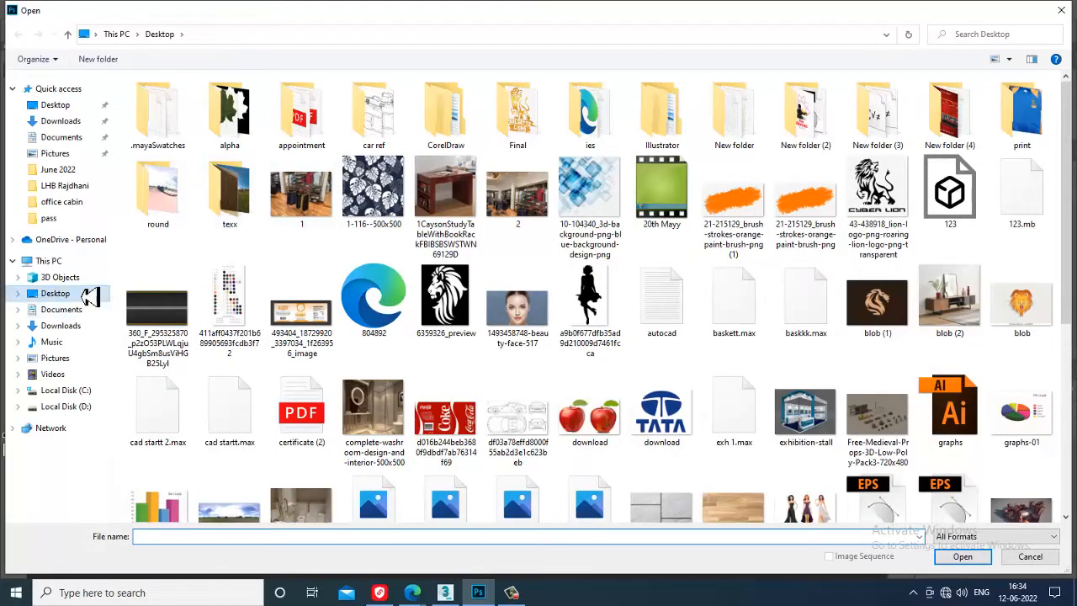
left_click(74, 219)
left_click_drag(153, 188, 206, 299)
left_click(234, 149)
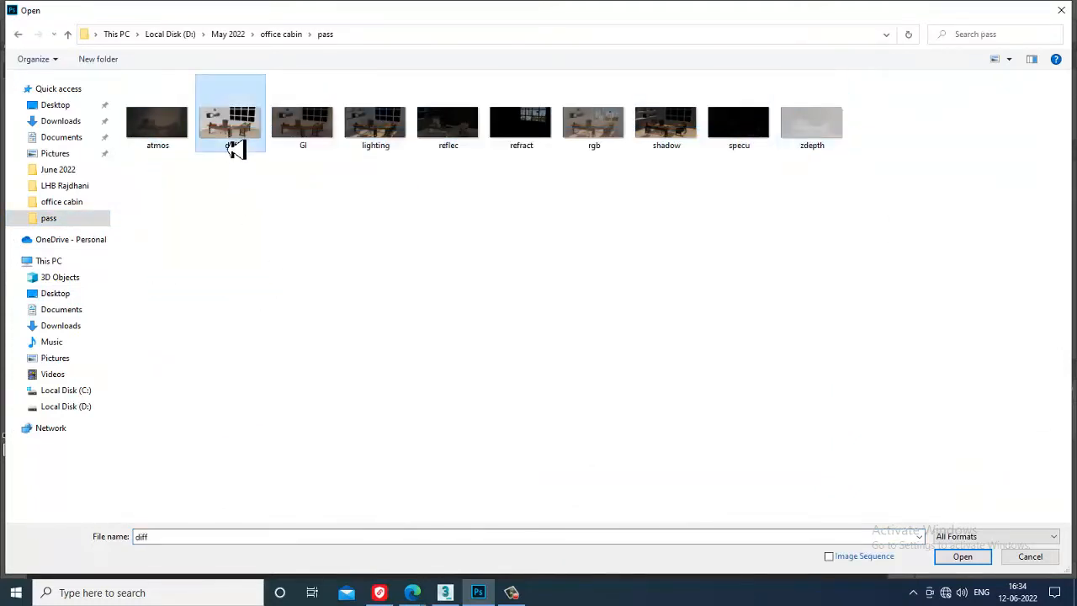
Switch back to 3ds Max, inspect the render in the V-Ray frame buffer and close it
left_click(445, 592)
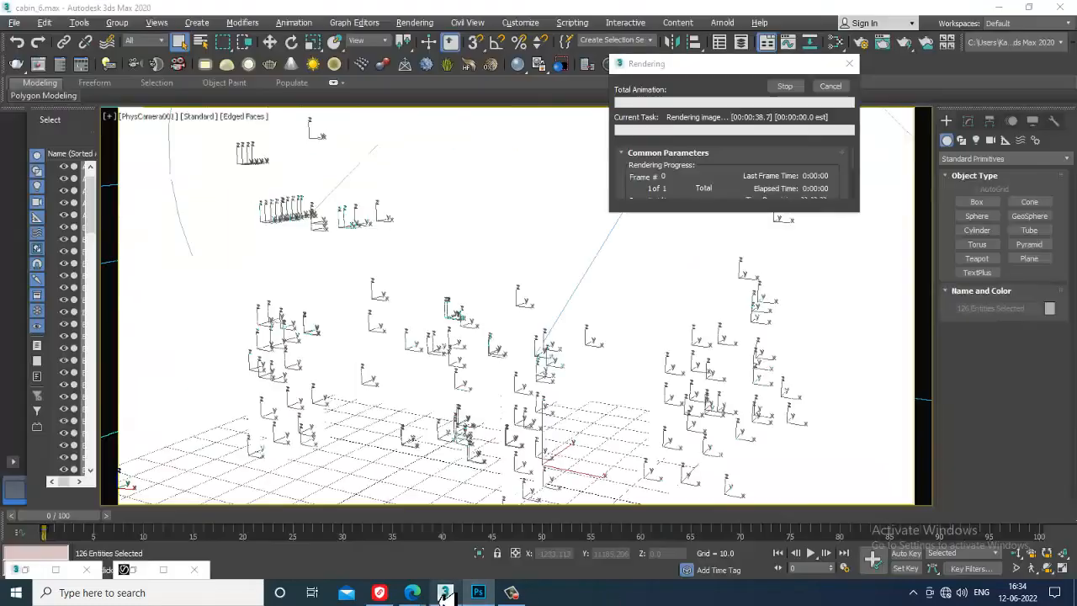
double_click(137, 572)
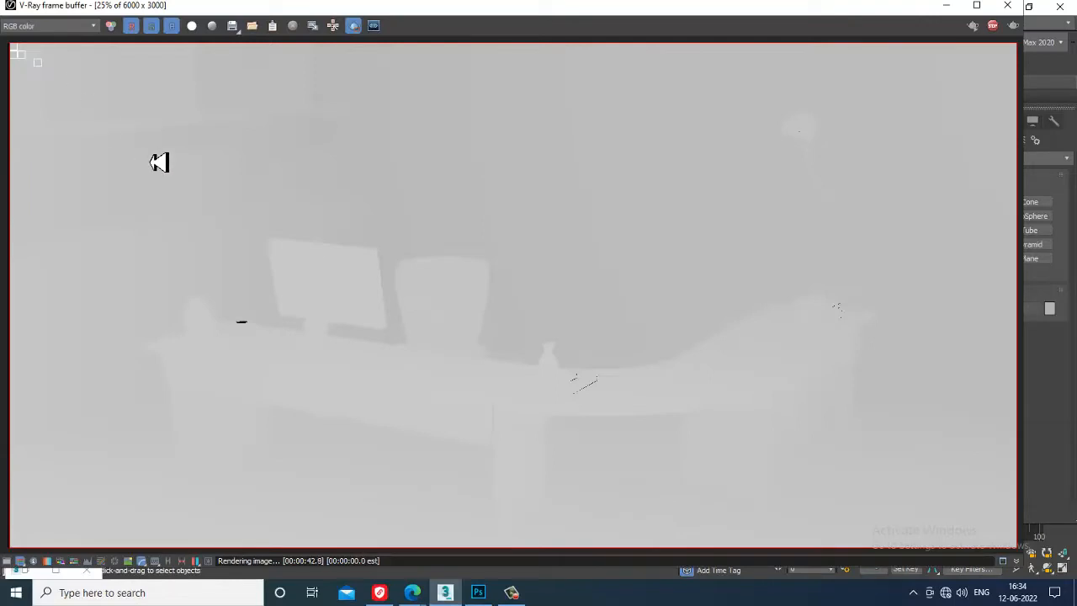
double_click(90, 153)
scroll(90, 154, "down", 4)
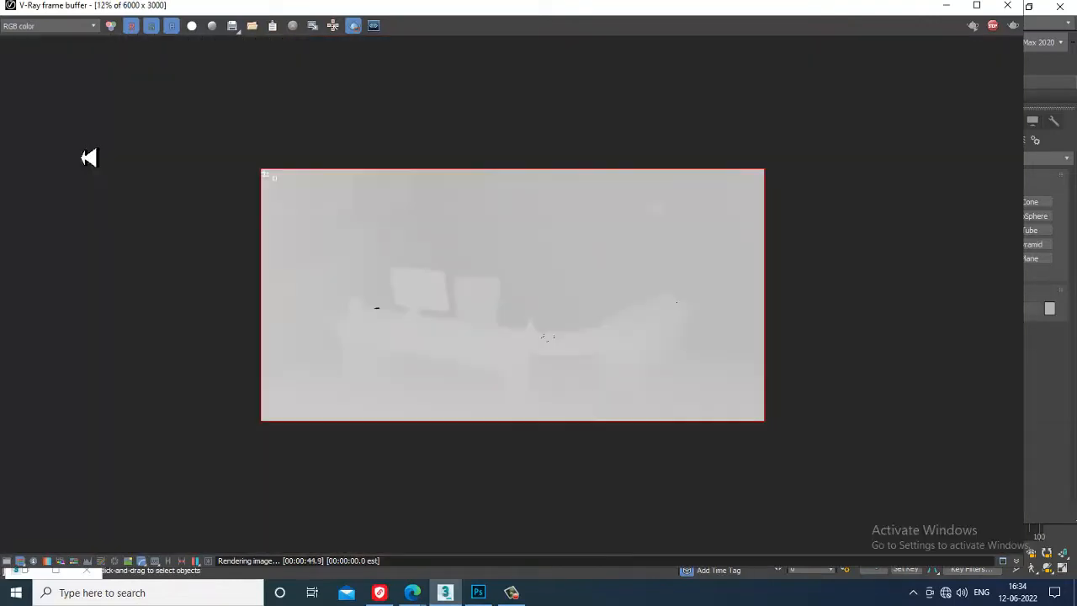
scroll(202, 209, "up", 2)
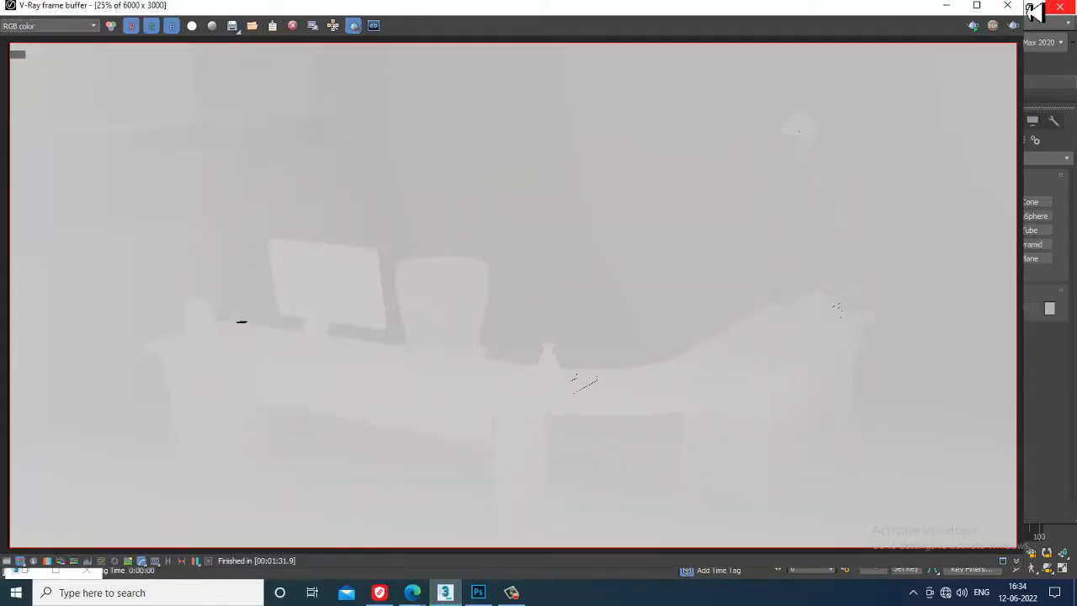
left_click(1062, 8)
Delete all render elements, from VRayAtmosphere to VRayZDepth, in the render setup and render the camera view again
left_click(414, 22)
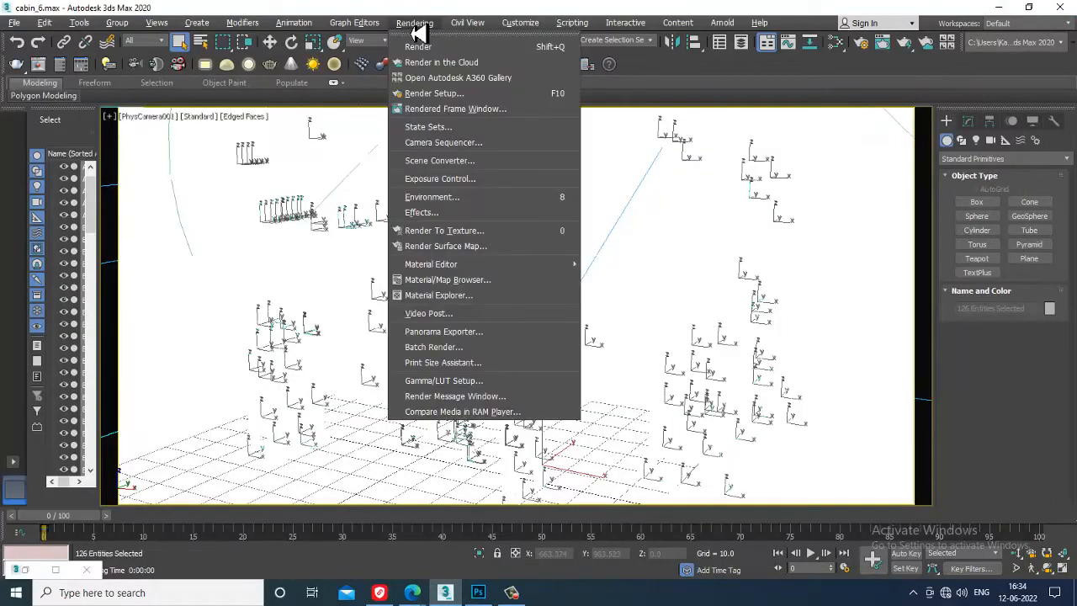
left_click(444, 106)
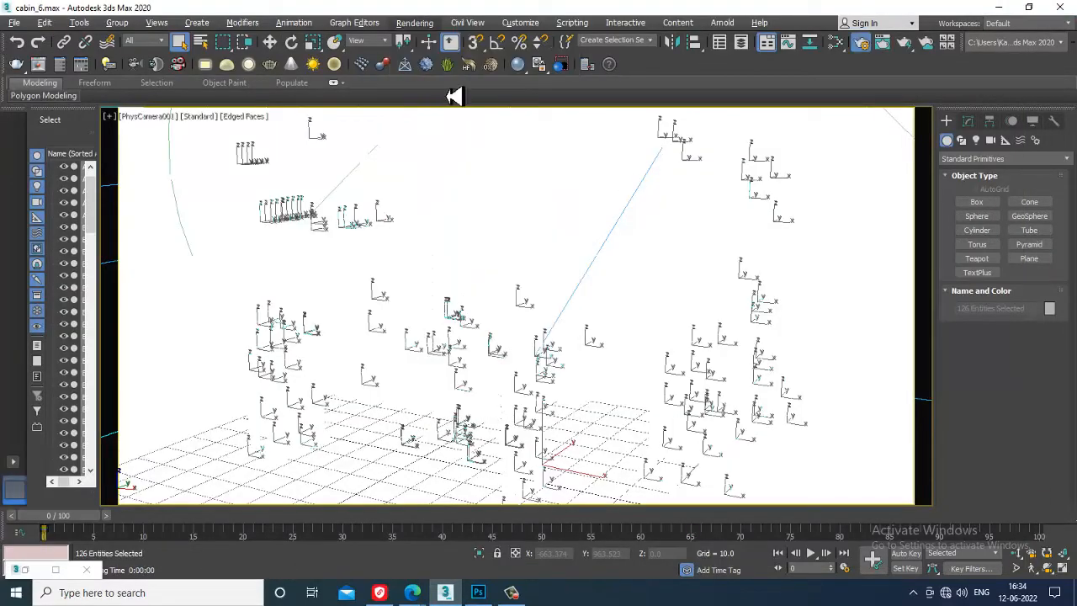
key("F10")
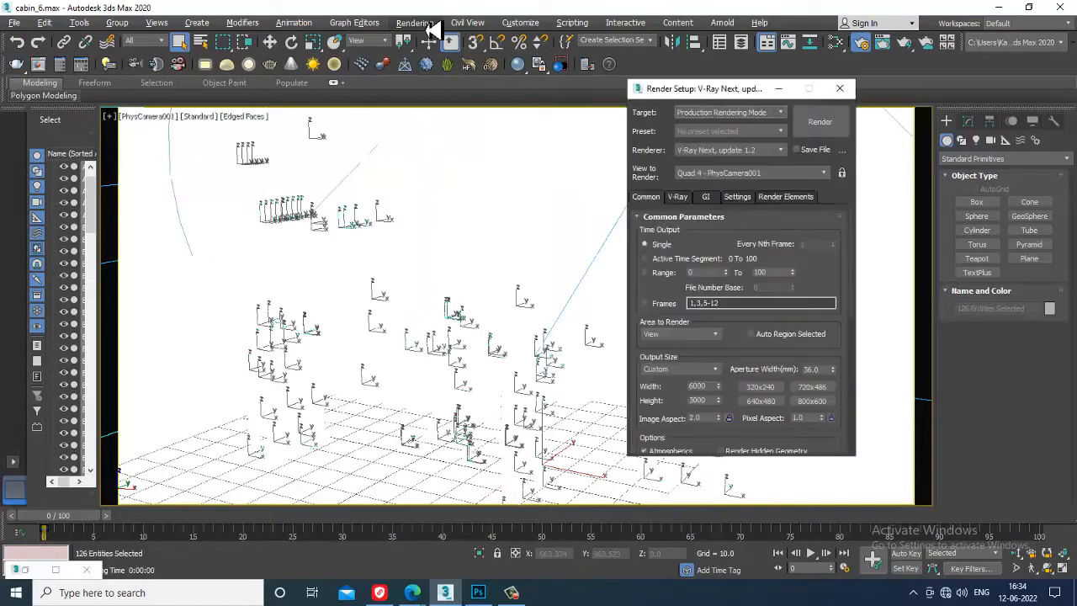
left_click(795, 201)
left_click_drag(703, 281, 668, 394)
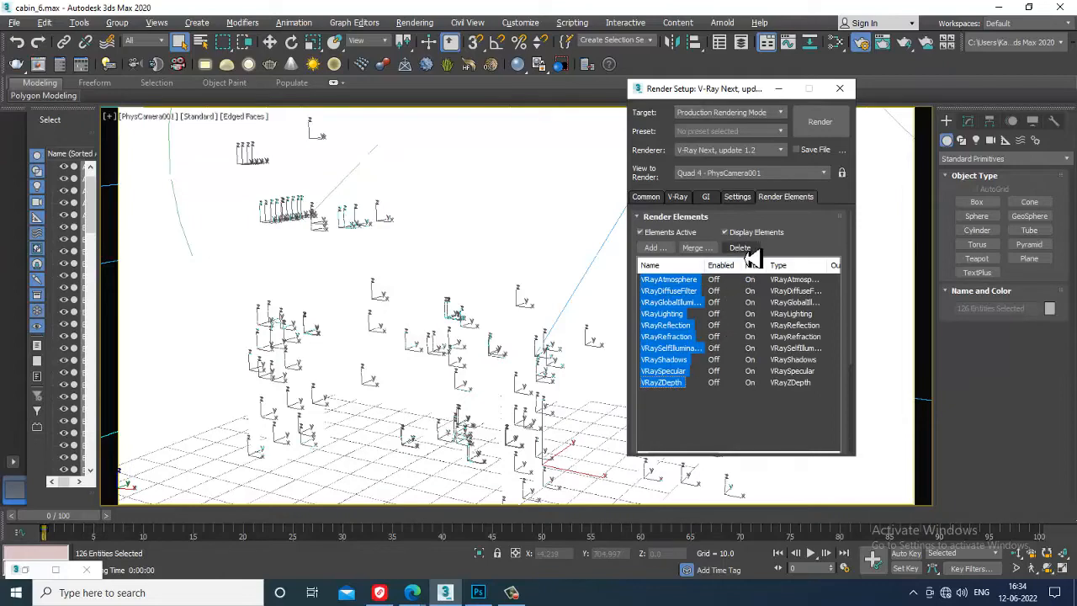
left_click(742, 249)
left_click(839, 88)
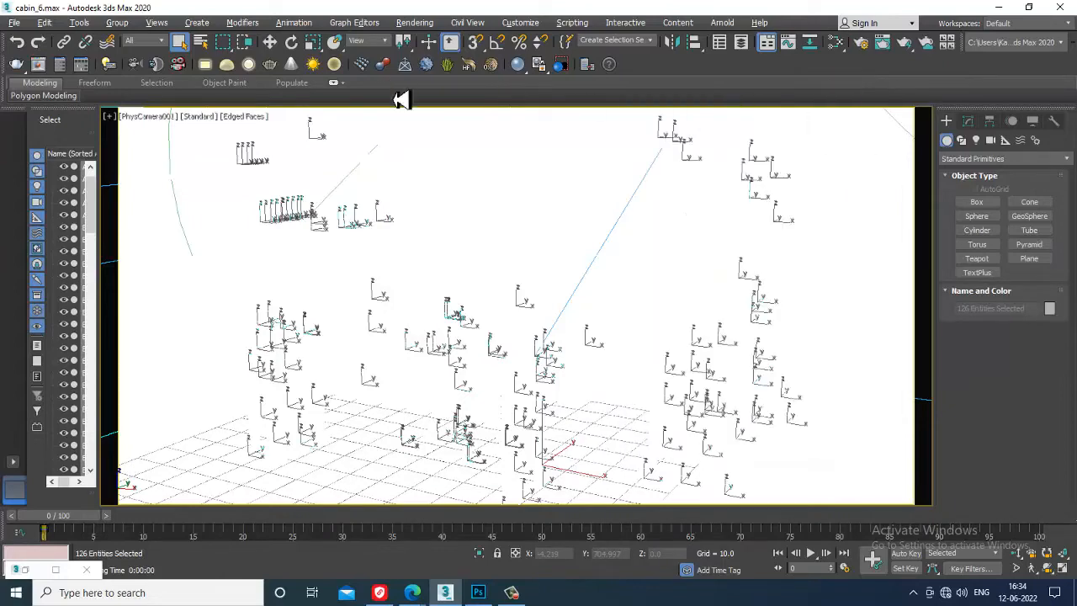
left_click(414, 22)
left_click(446, 43)
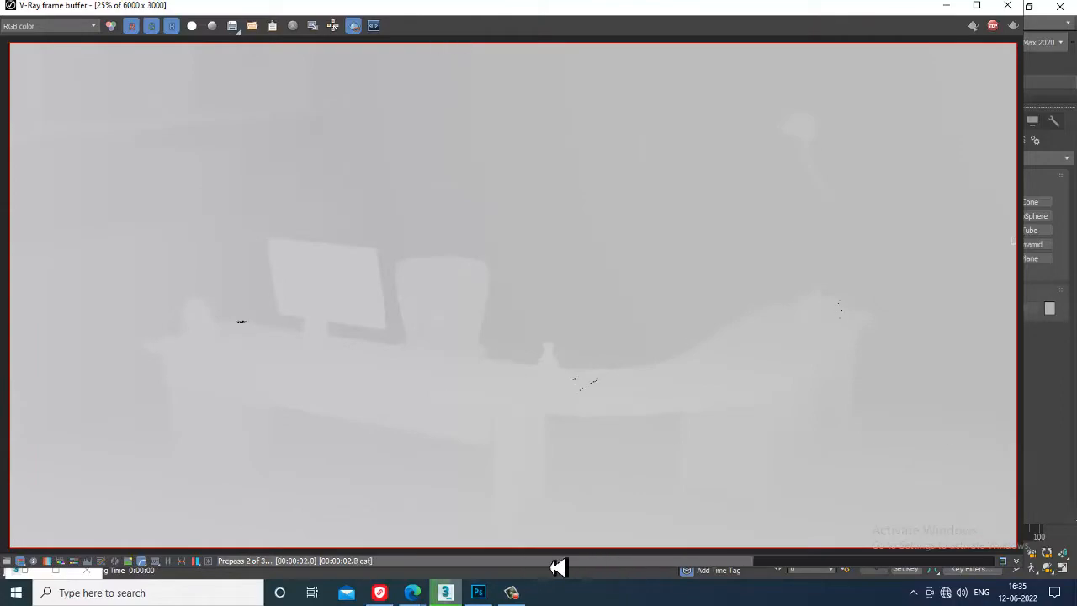
Switch to Photoshop, open the diff image and turn its background into an unlocked layer named Diff
left_click(478, 593)
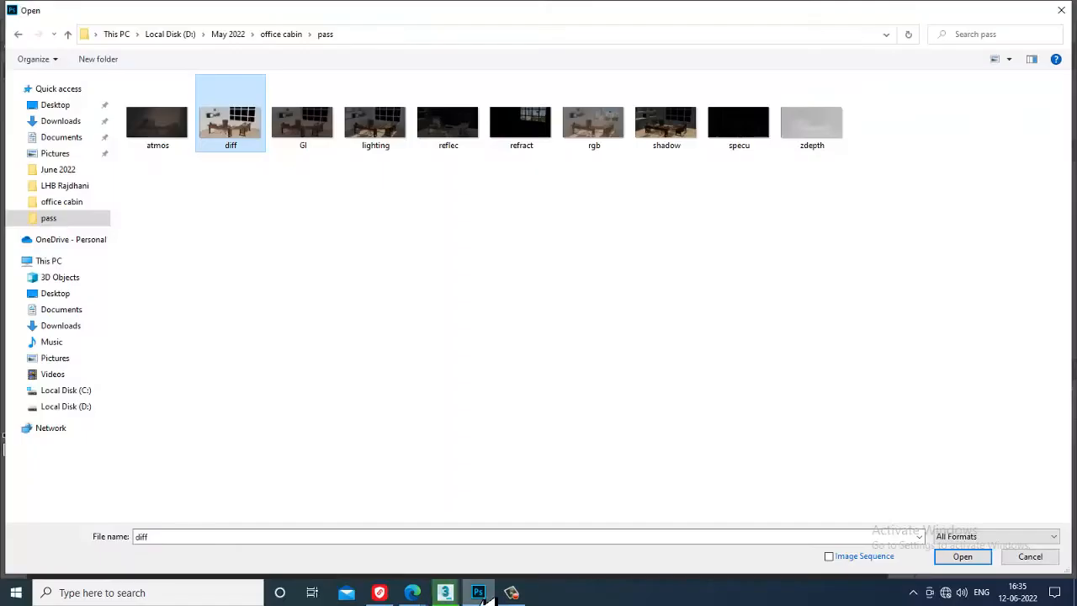
double_click(254, 126)
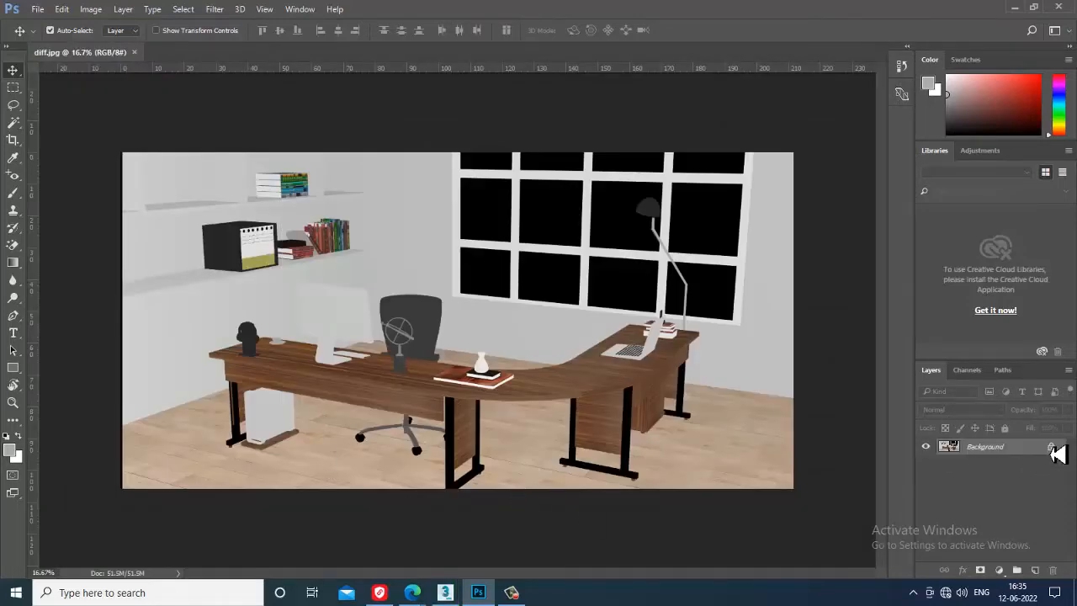
left_click(1051, 448)
double_click(983, 459)
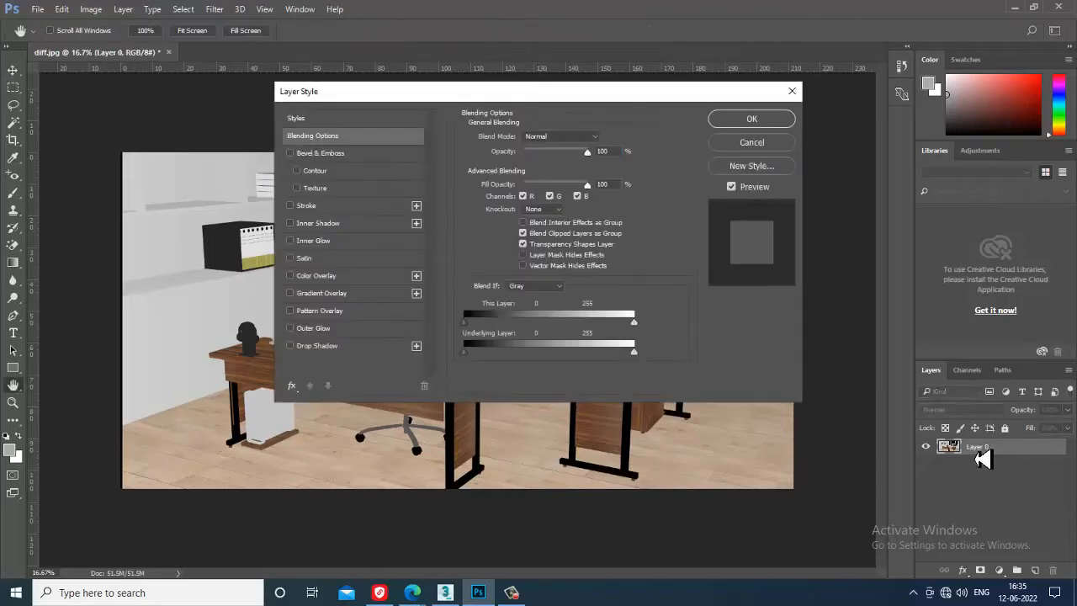
left_click(760, 144)
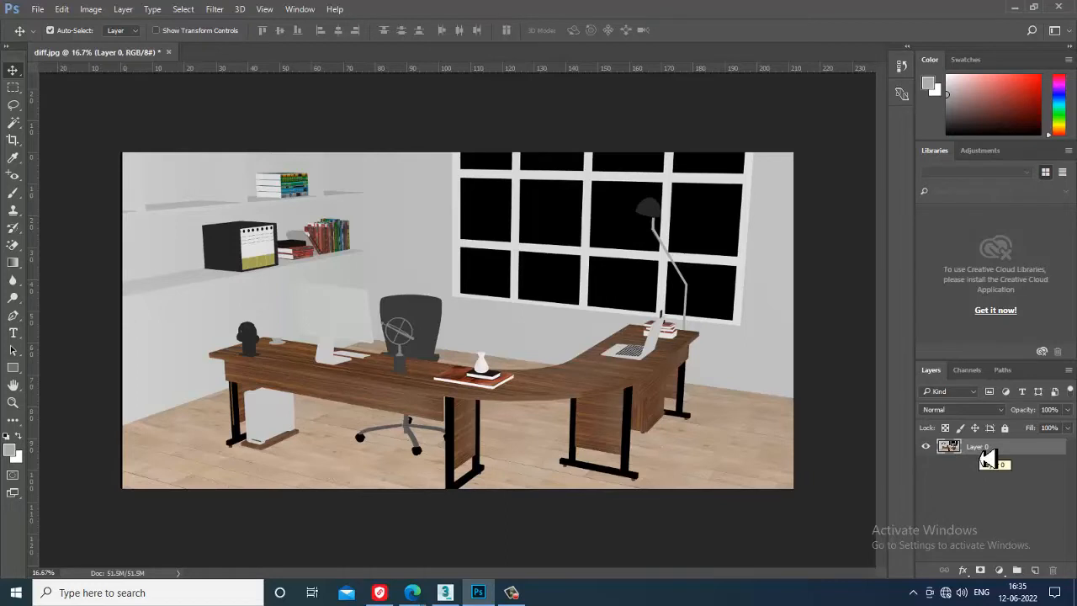
double_click(981, 452)
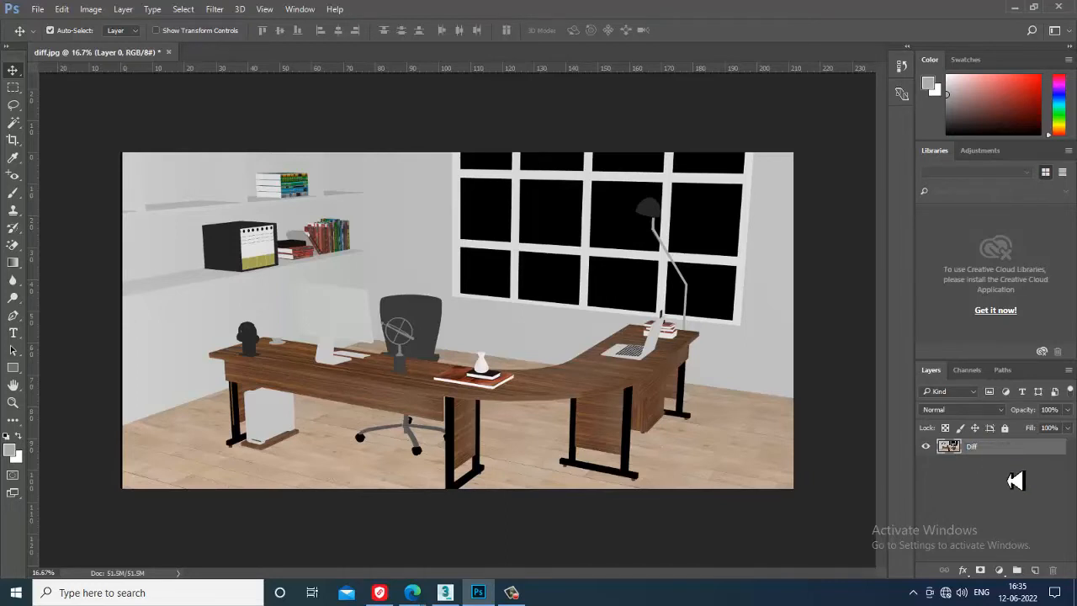
Open the reflec image from the pass folder and unlock its background layer
left_click(38, 10)
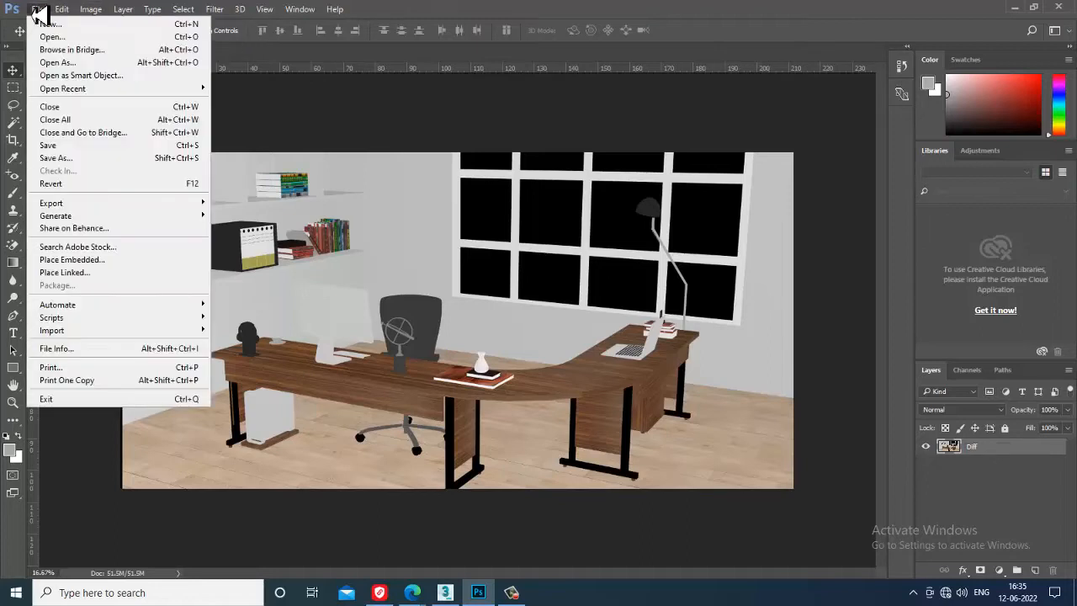
left_click(54, 37)
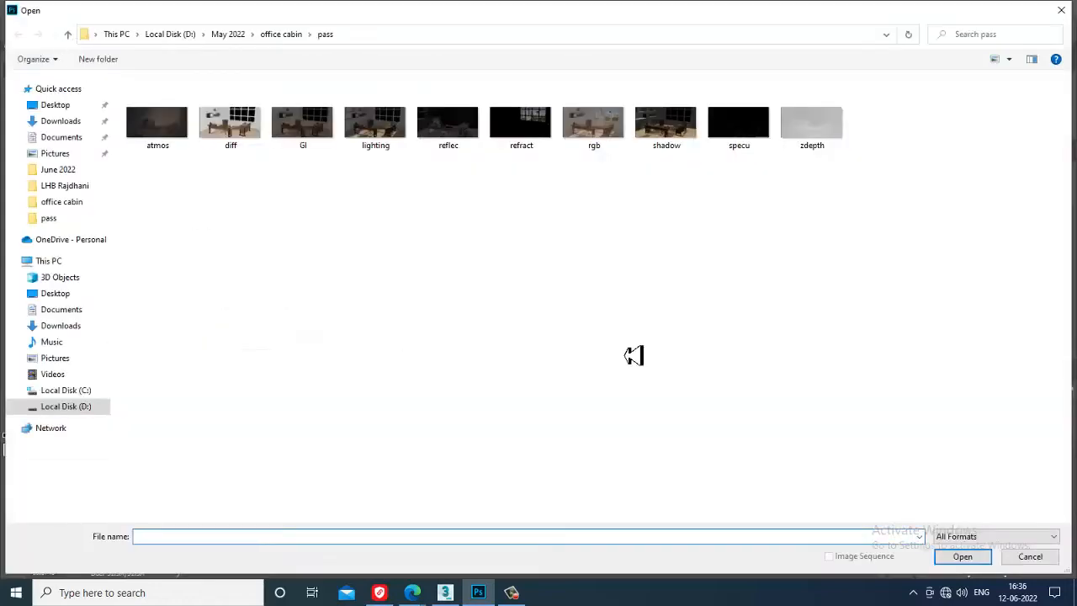
double_click(462, 128)
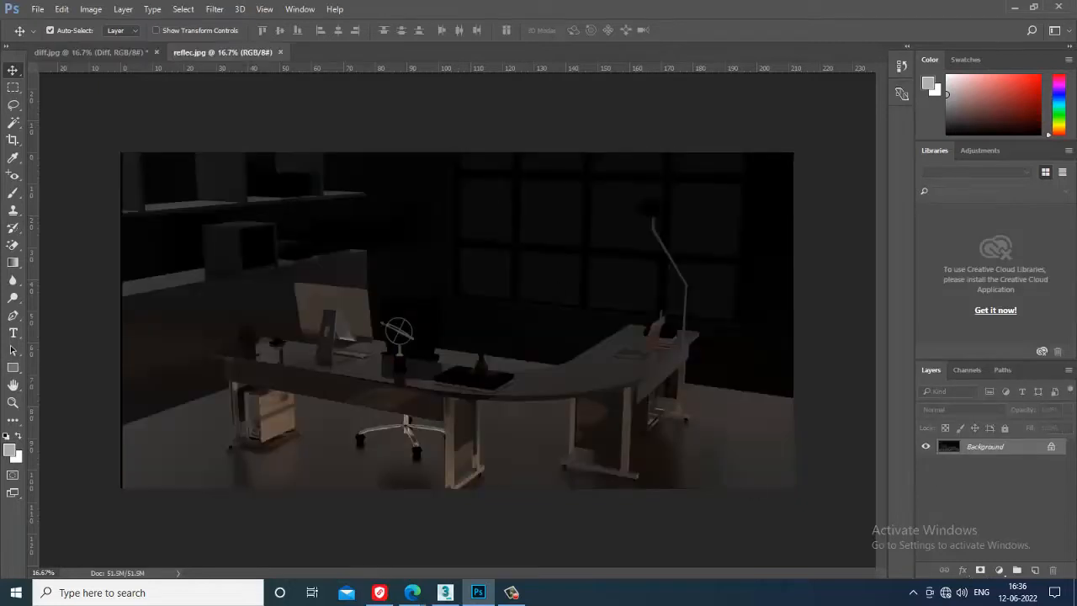
left_click(1051, 447)
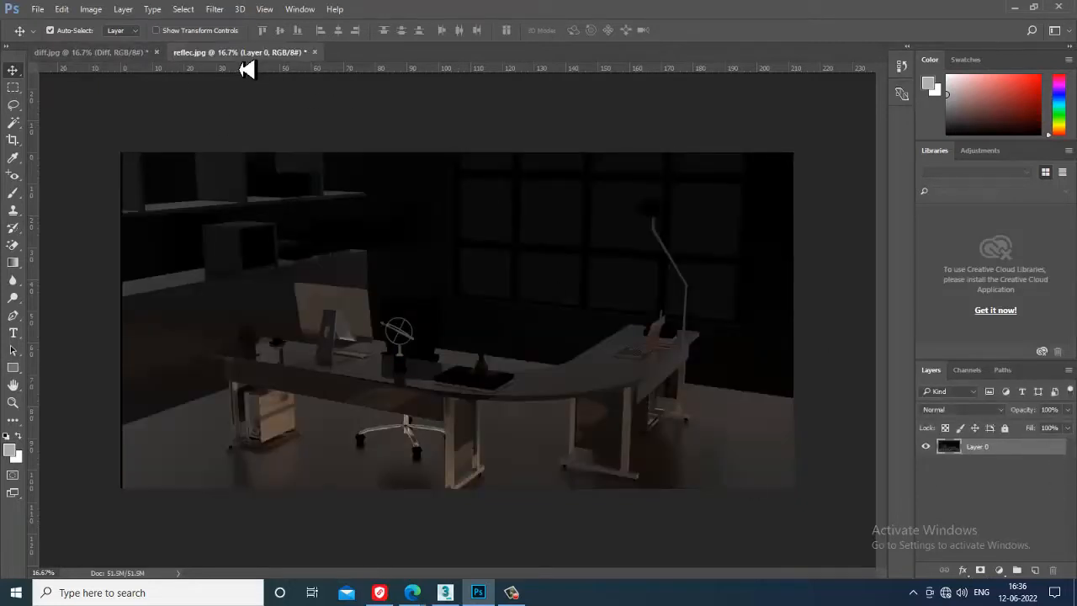
Copy the reflection layer into the diff.jpg document, align it with the canvas and name it Reflec
left_click_drag(261, 52, 536, 196)
left_click_drag(713, 434, 416, 322)
left_click_drag(830, 197, 471, 168)
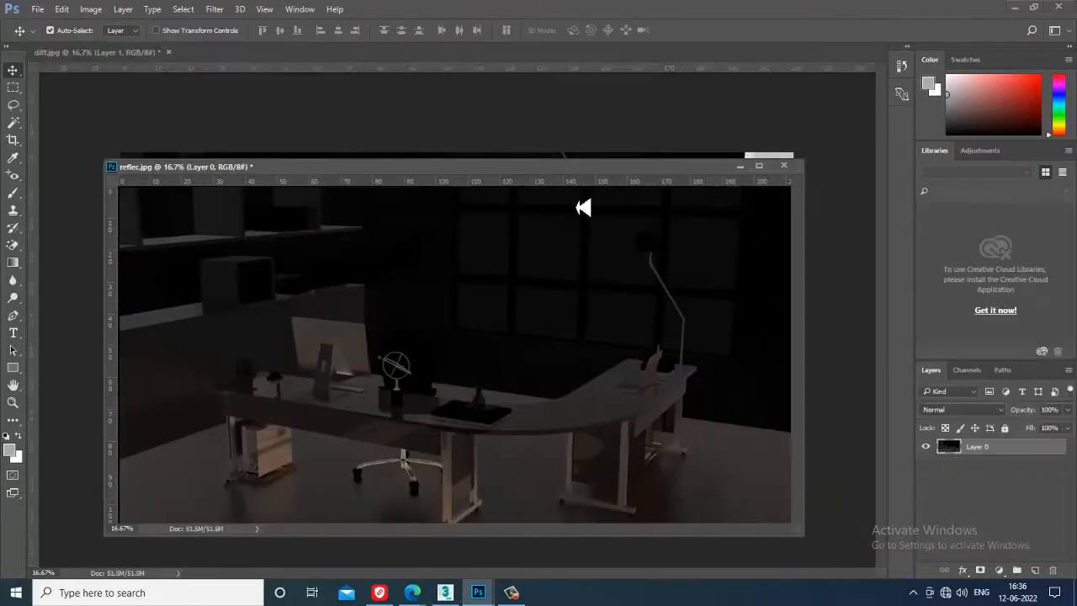
left_click(741, 166)
left_click_drag(298, 256, 397, 349)
double_click(978, 446)
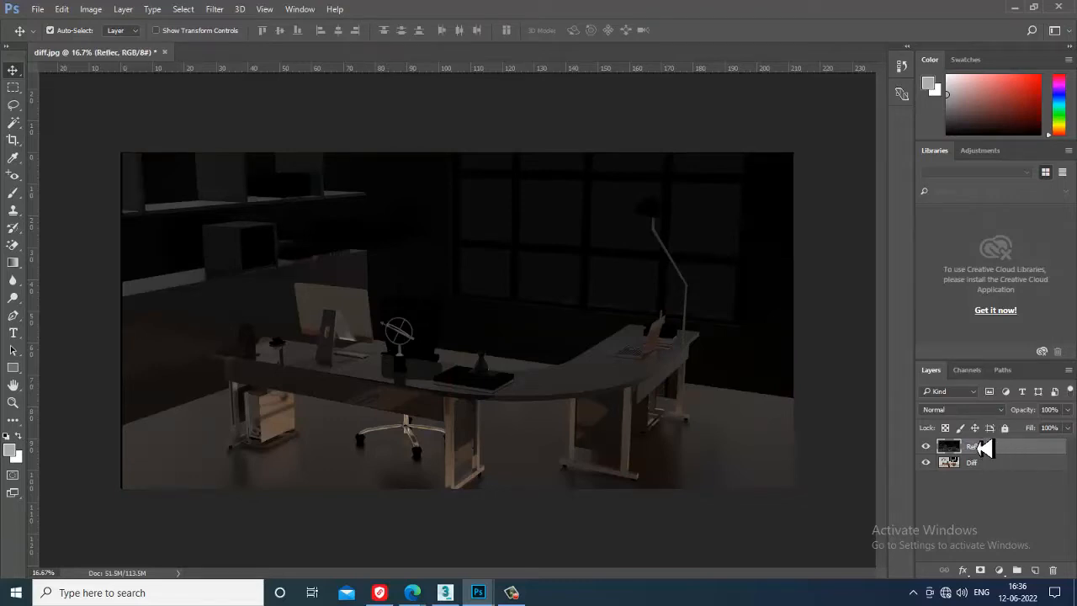
Step the Reflec layer through the blend modes to Screen and toggle its visibility to compare the effect
left_click(962, 410)
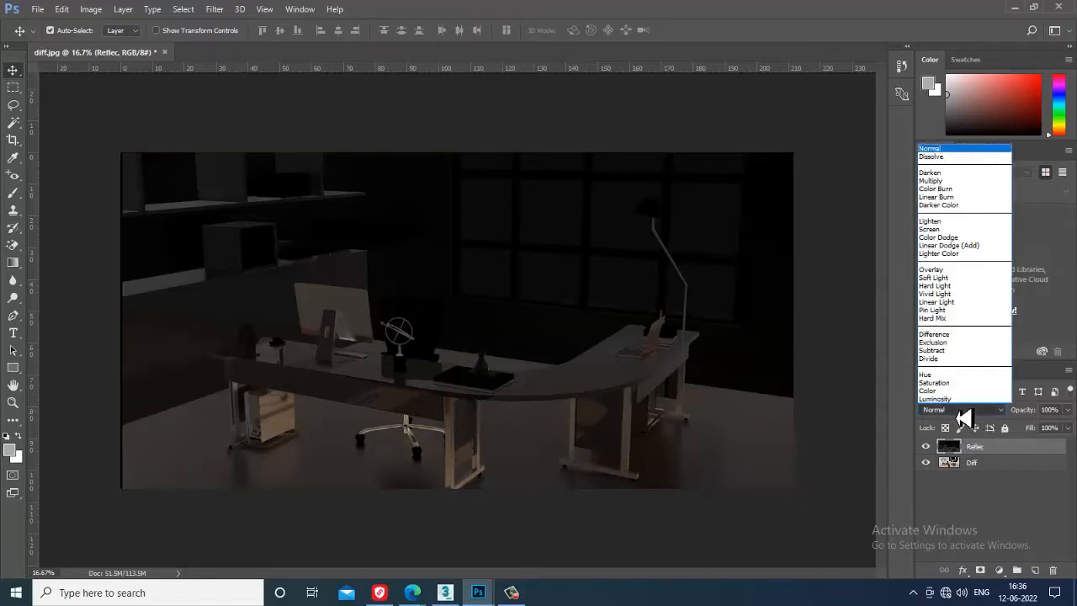
left_click(953, 151)
key("Down")
key("Down")
key("Down")
key("Down")
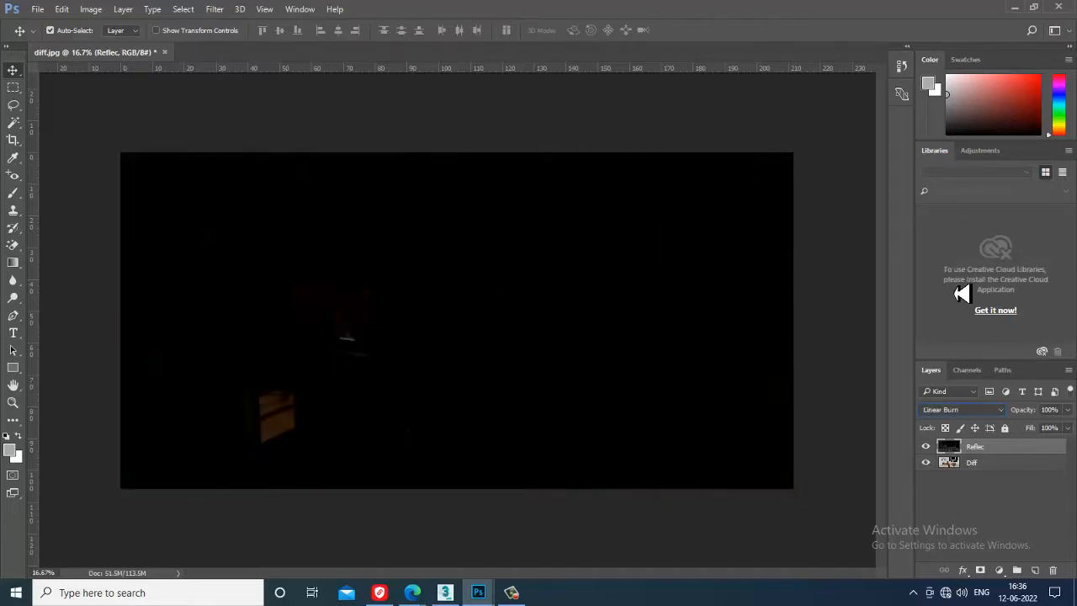
key("Down")
key("Down")
key("Down")
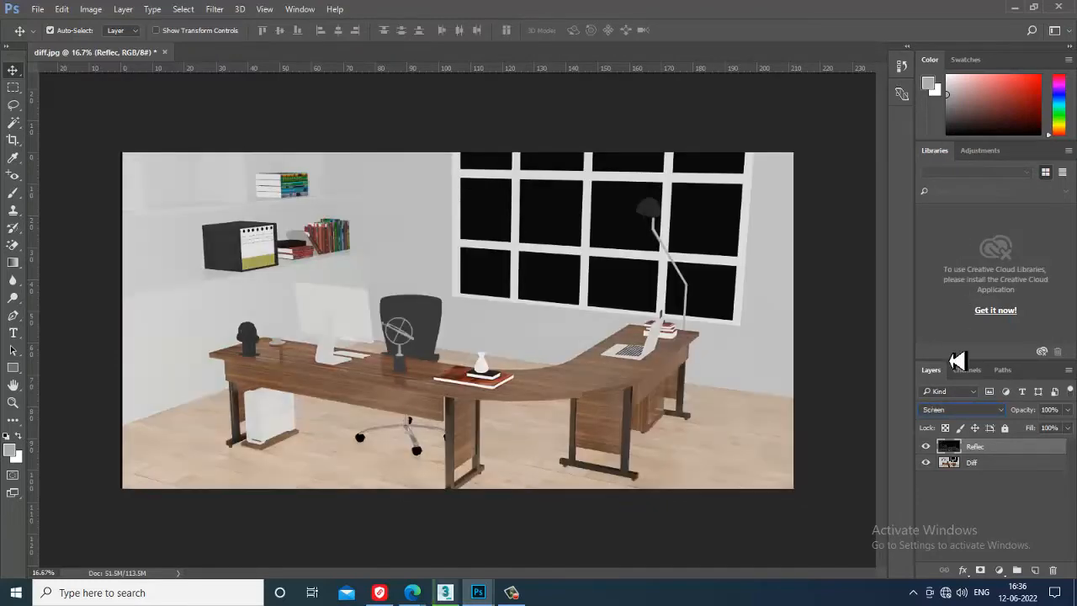
left_click(927, 447)
left_click(926, 447)
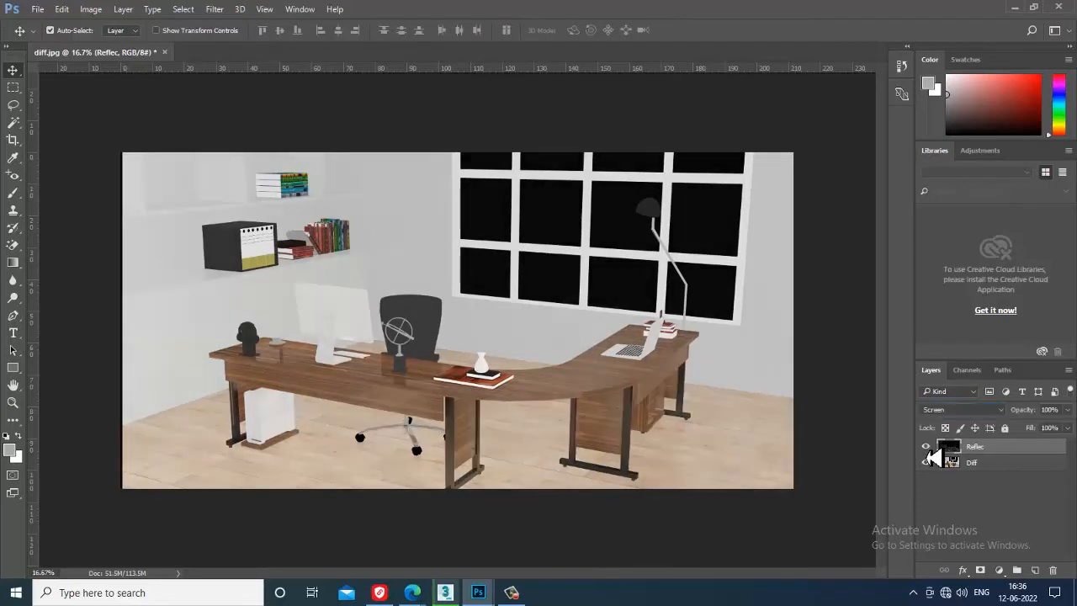
Try the Overlay, Soft Light and Hard Light blend modes on the Reflec layer, and return it to Screen
left_click(964, 409)
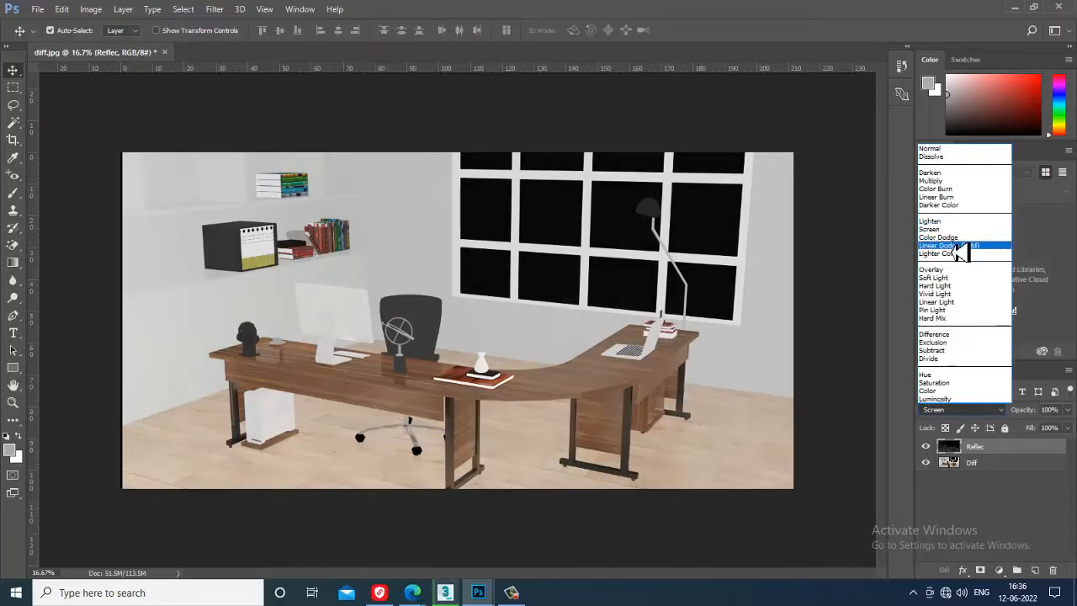
left_click(959, 269)
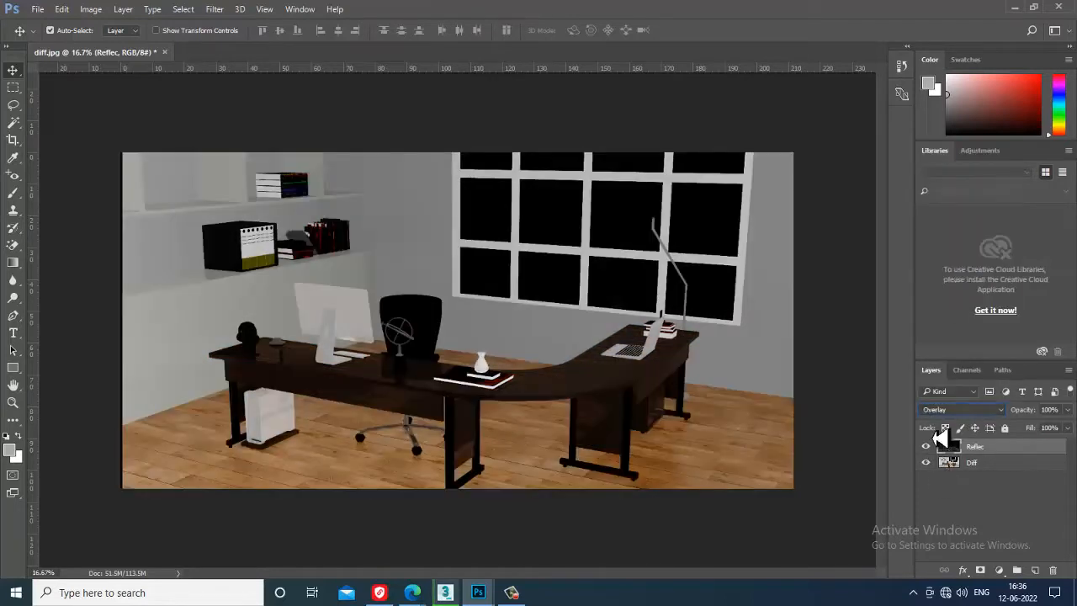
left_click(949, 413)
left_click(959, 283)
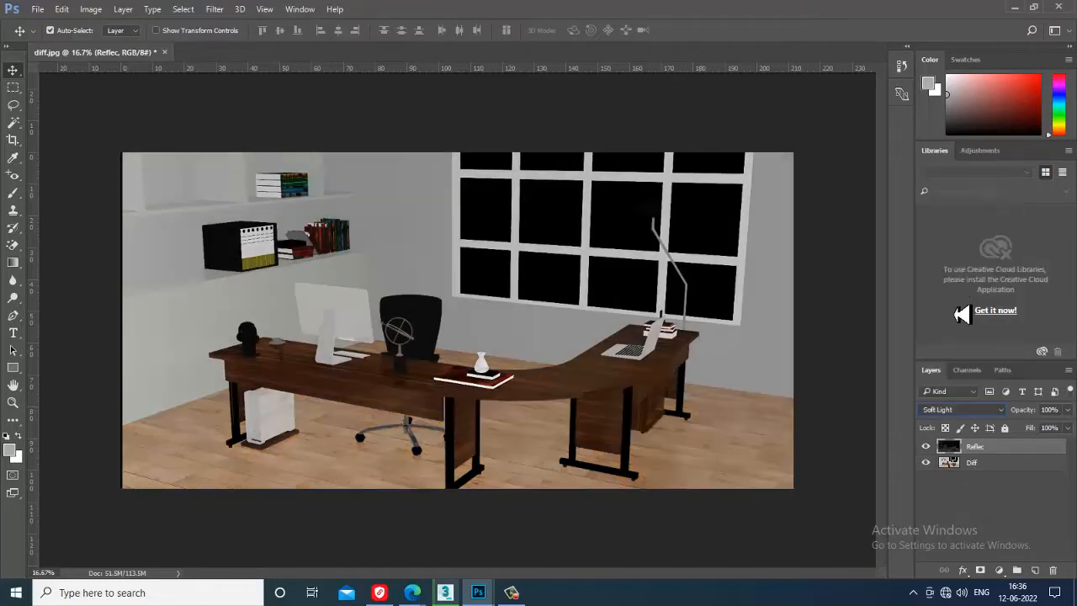
left_click(960, 410)
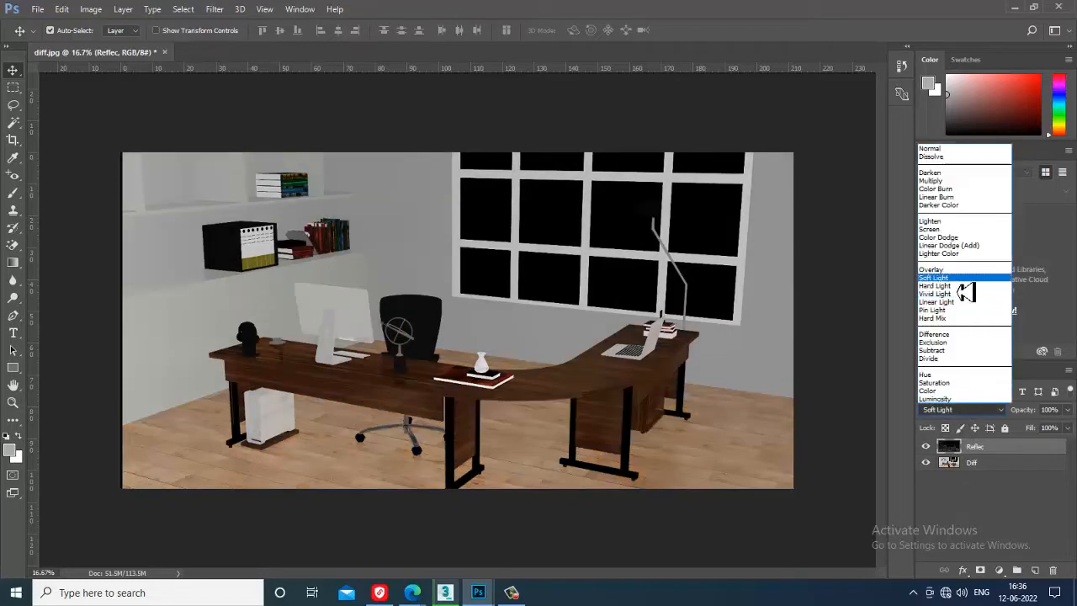
left_click(965, 294)
left_click(960, 410)
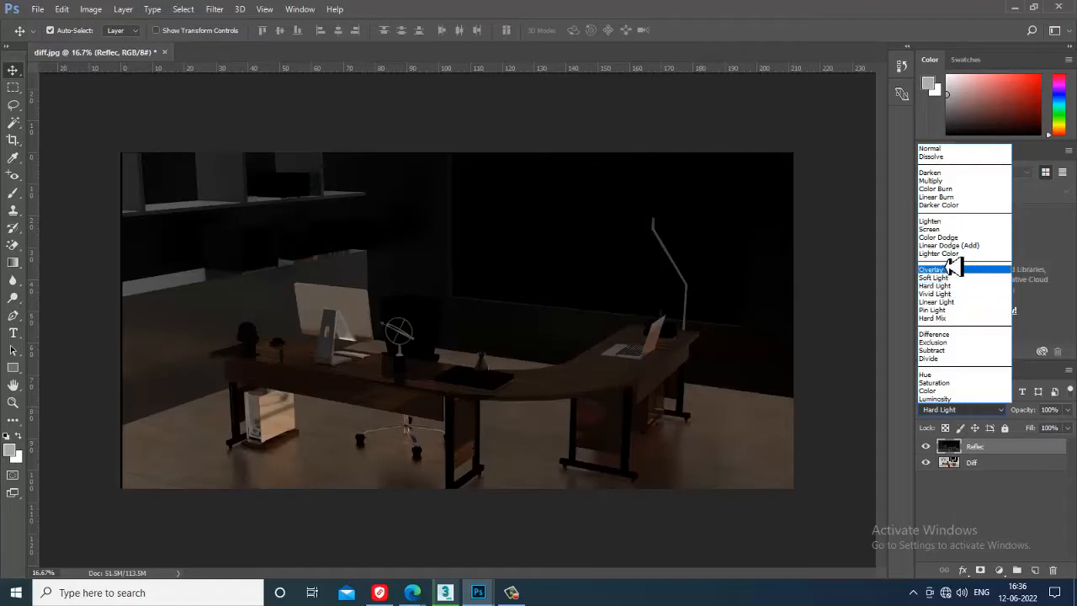
left_click(941, 229)
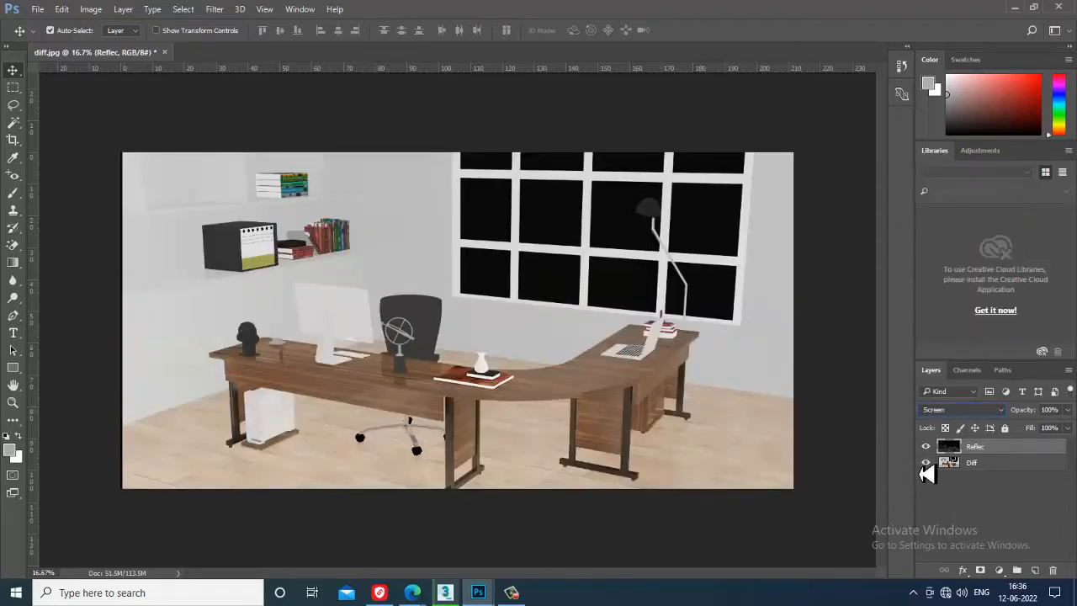
Toggle the Reflec layer's visibility repeatedly to compare the desk and shelves with and without reflections, leaving it shown
left_click(927, 447)
left_click(927, 452)
left_click(927, 451)
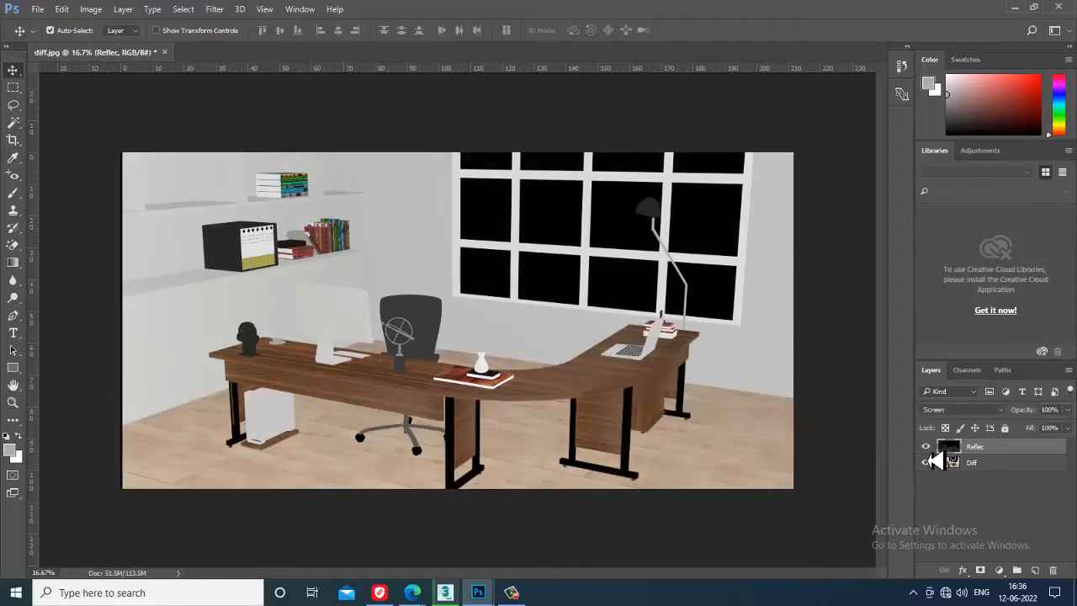
left_click(927, 451)
left_click(927, 451)
left_click(927, 451)
left_click(927, 451)
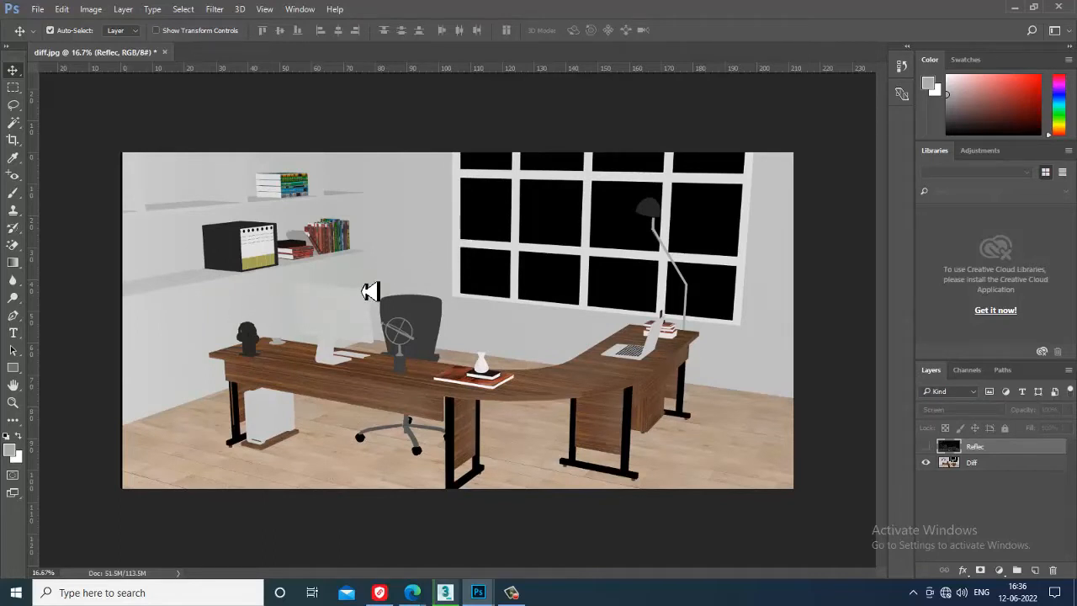
left_click(926, 447)
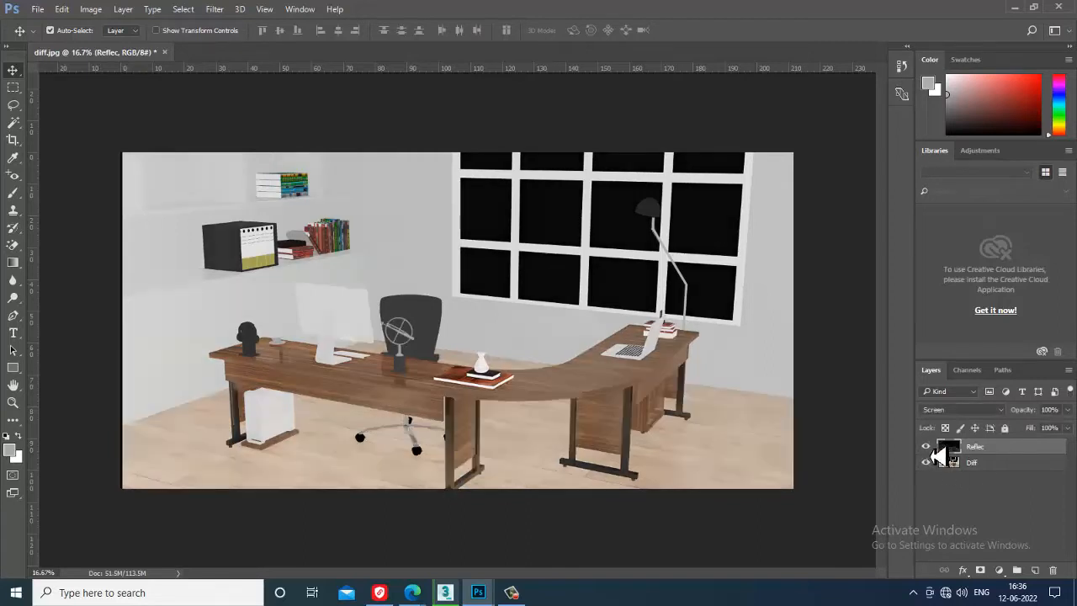
left_click(928, 448)
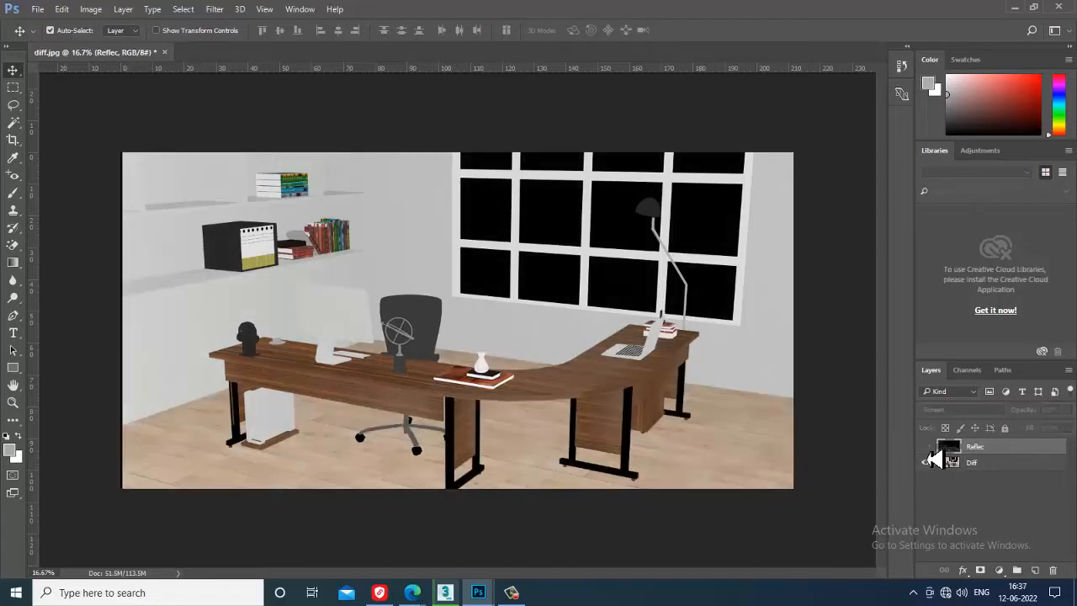
left_click(928, 448)
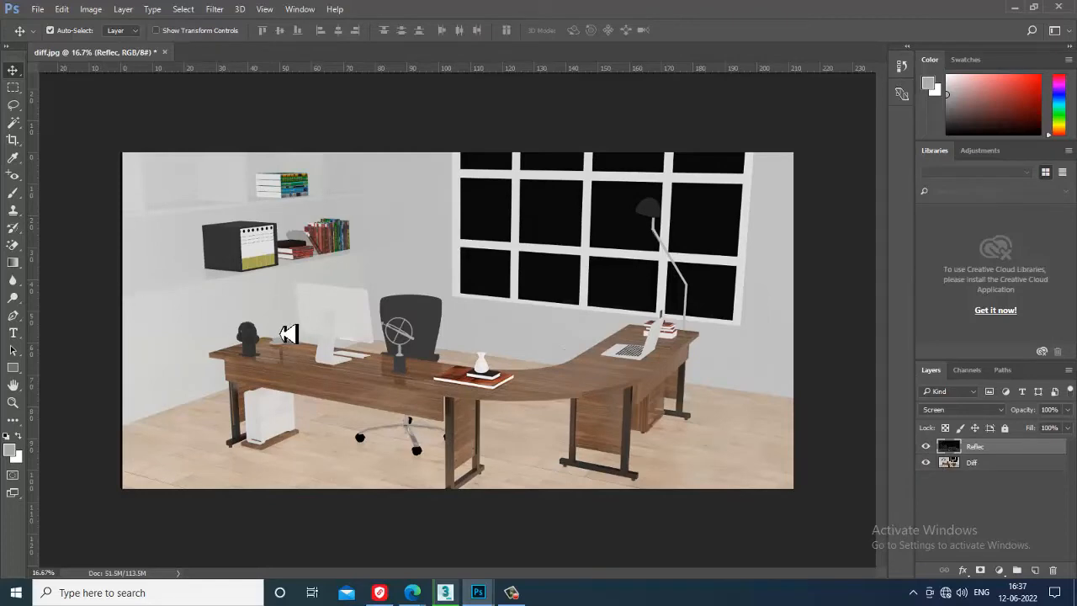
Switch to 3ds Max to check the ambient occlusion render in the V-Ray frame buffer, and return to Photoshop
left_click(446, 592)
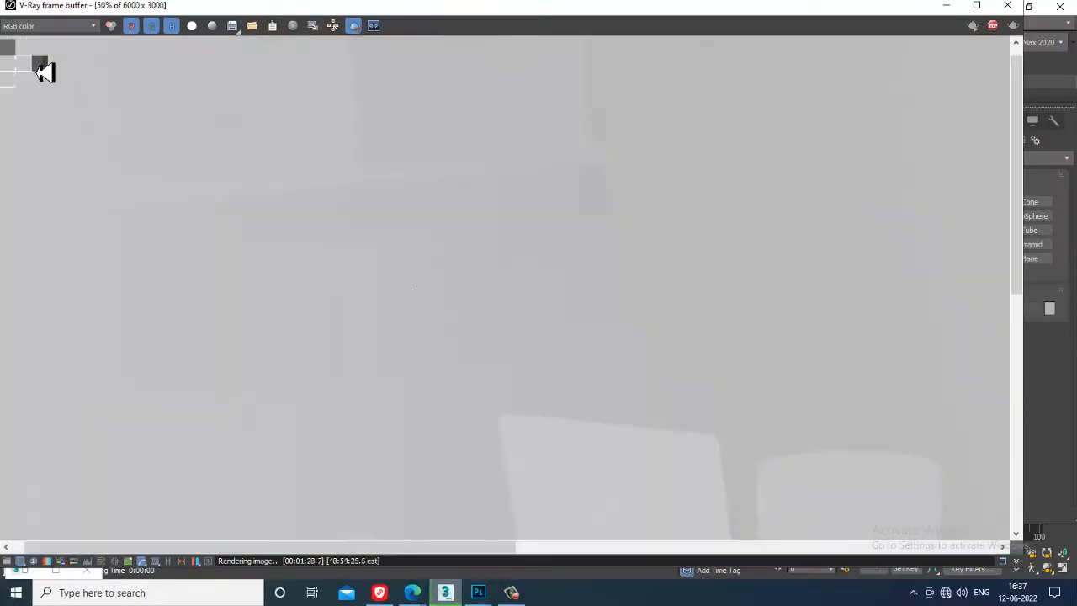
scroll(43, 72, "up", 3)
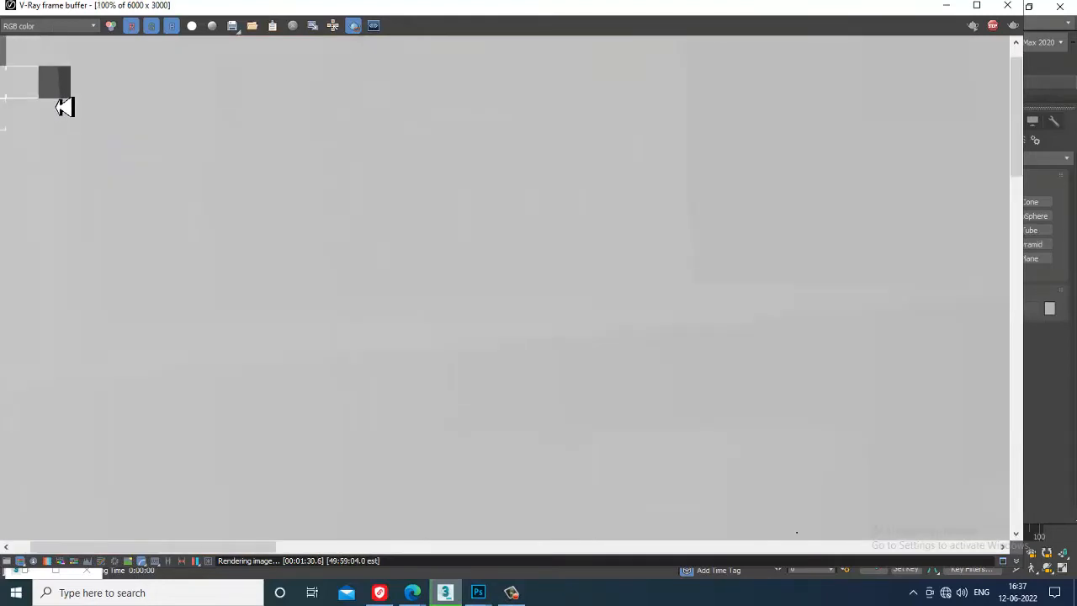
scroll(65, 106, "down", 2)
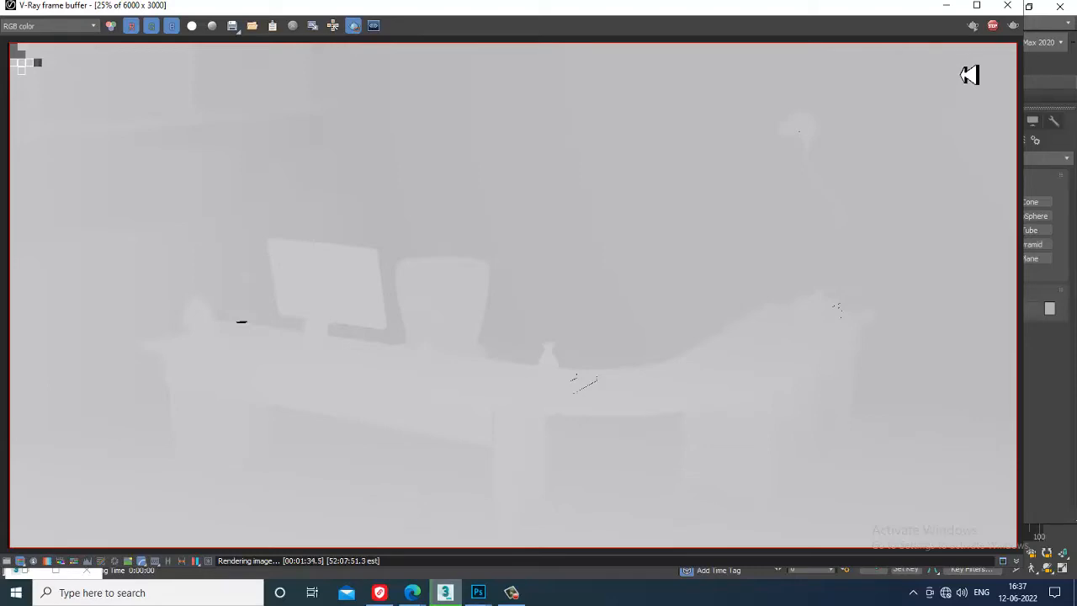
left_click(946, 7)
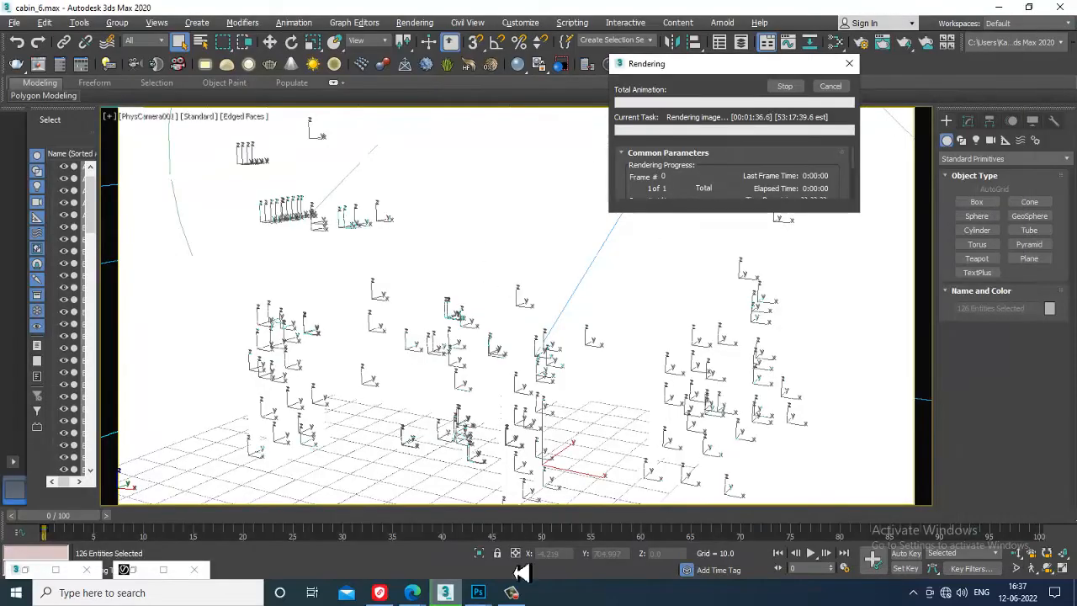
mouse_move(478, 592)
left_click(446, 554)
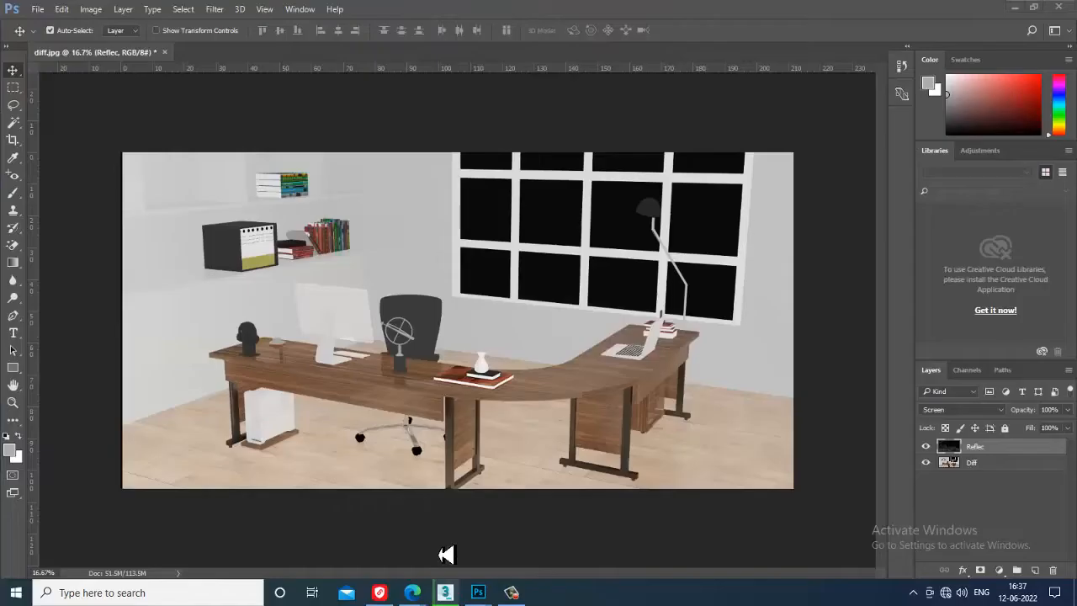
Open the refract image from the pass folder
left_click(38, 10)
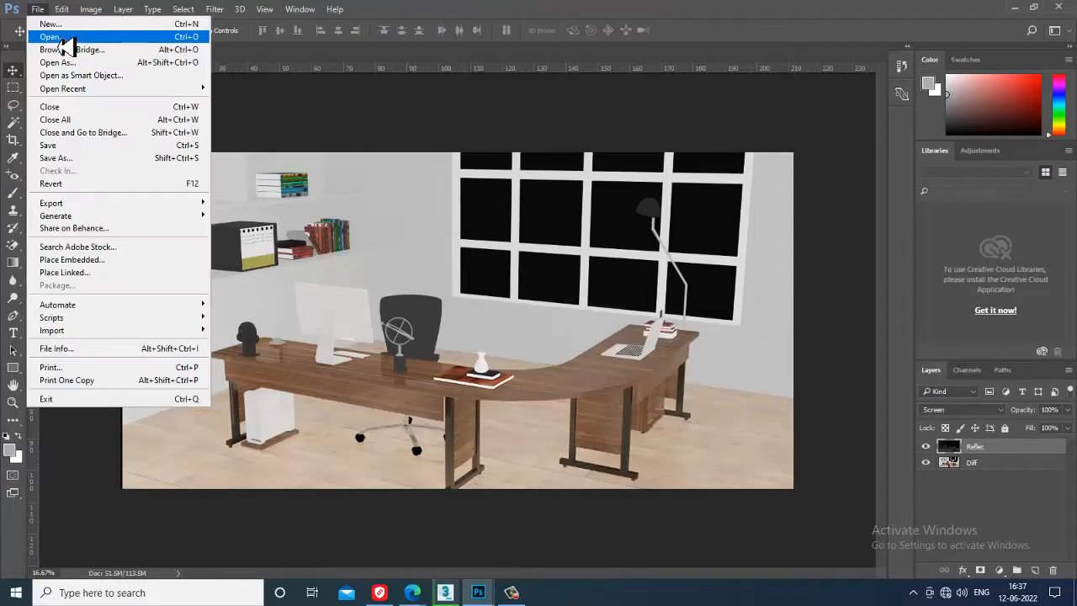
left_click(52, 37)
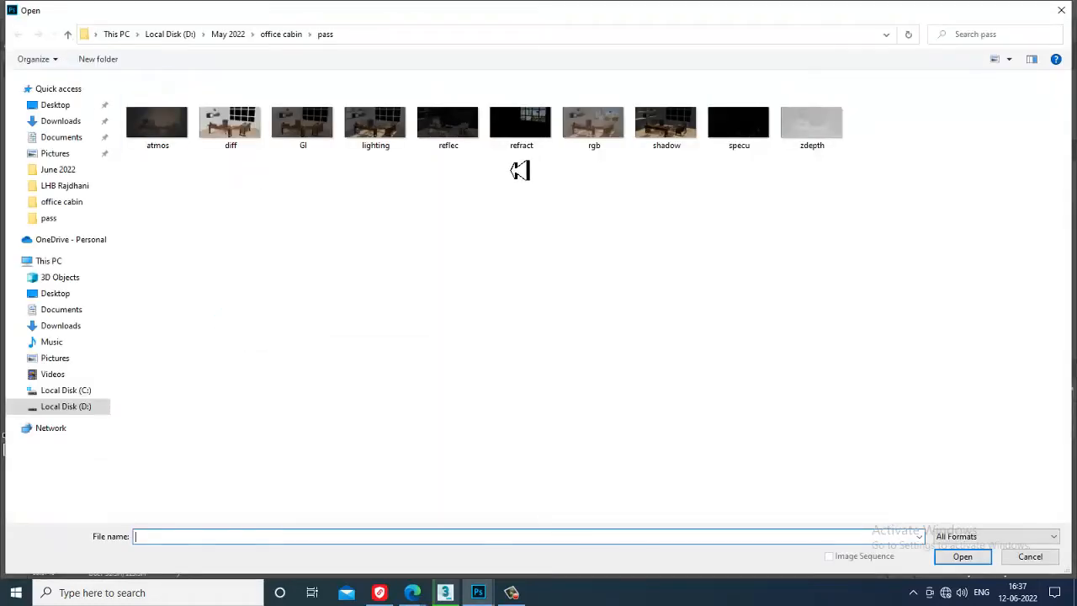
double_click(528, 135)
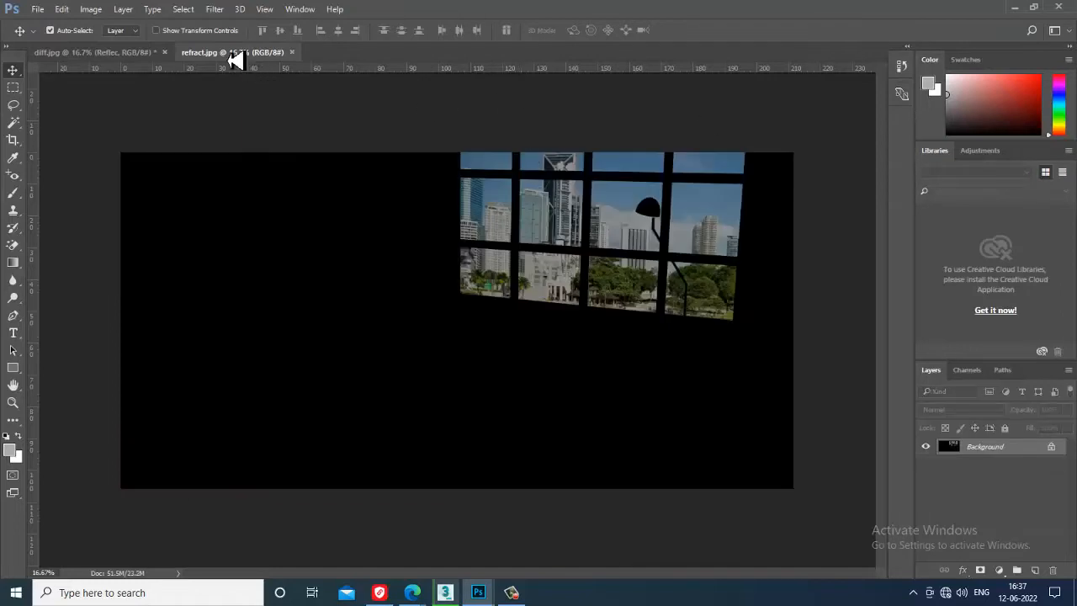
Copy the refract image into the diff.jpg document as a canvas-aligned layer named refraction, and close refract.jpg
left_click_drag(230, 52, 612, 229)
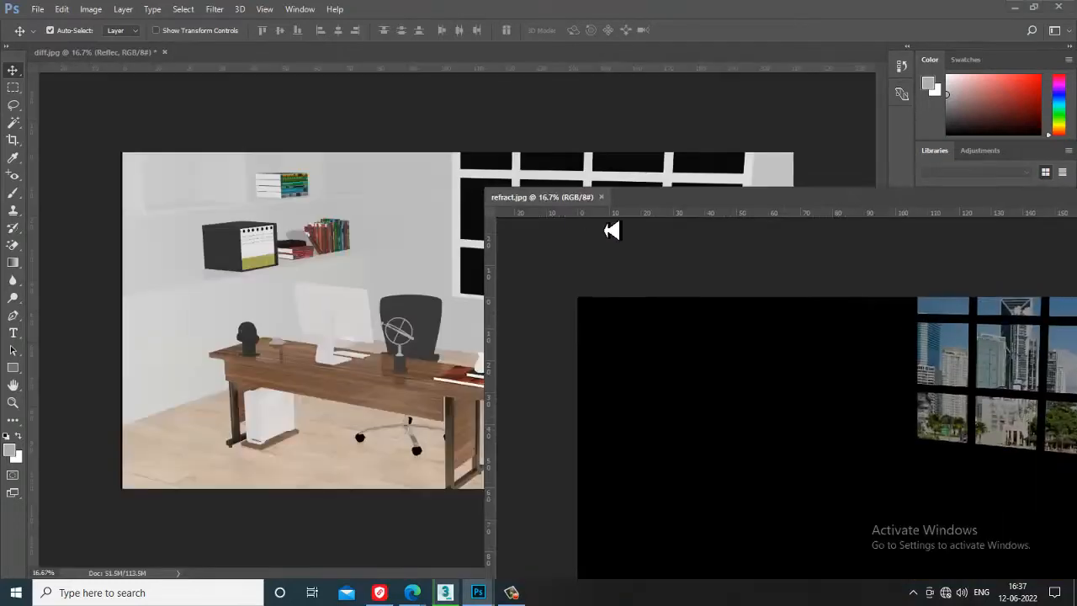
left_click_drag(860, 384, 437, 332)
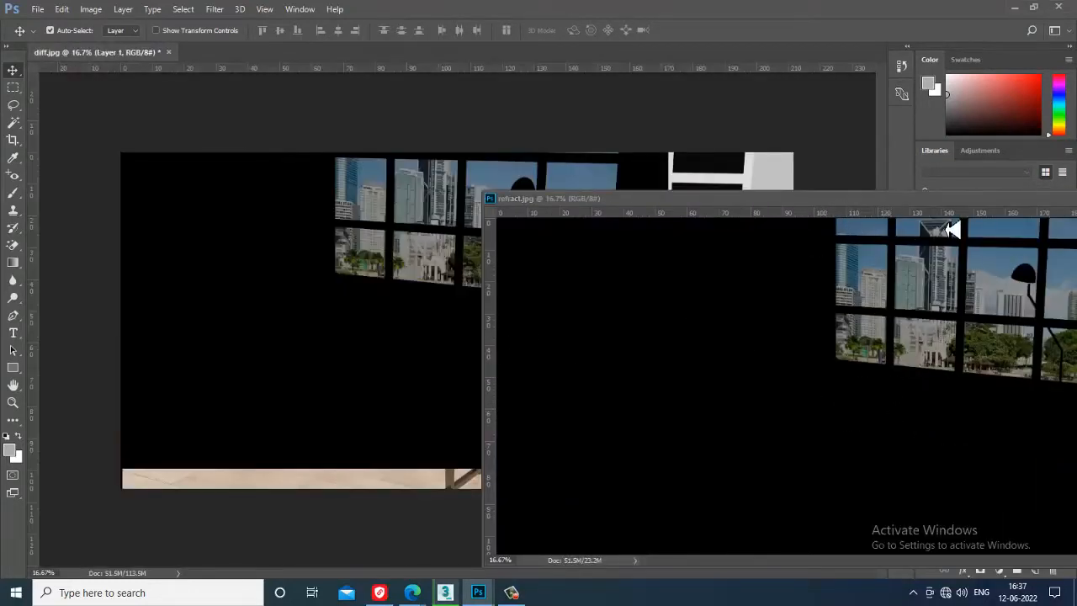
left_click_drag(953, 202, 575, 205)
left_click(739, 202)
left_click_drag(455, 279, 583, 310)
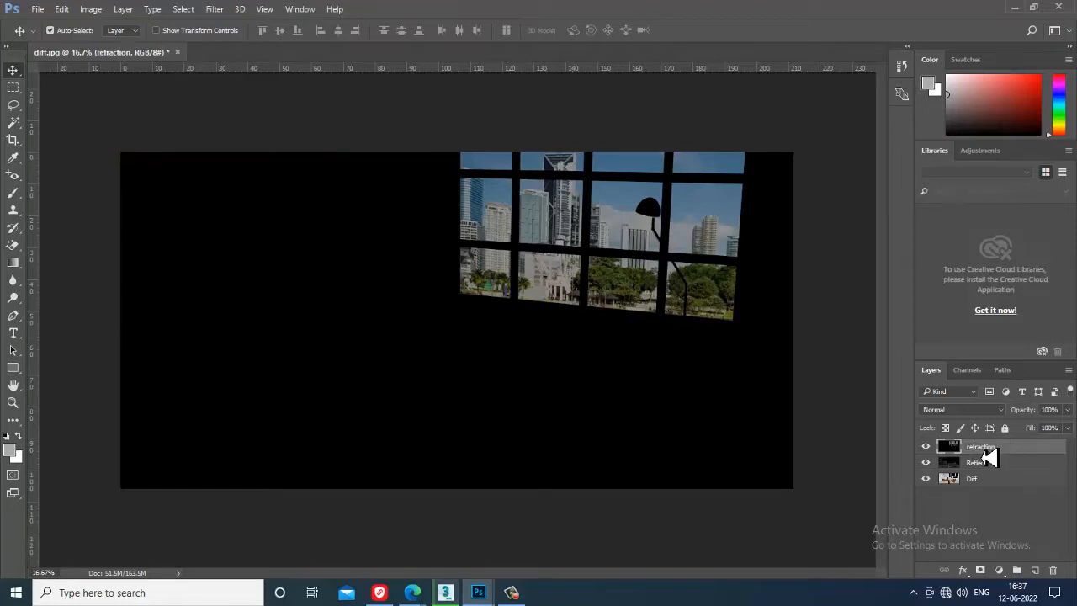
Step the refraction layer through the blend modes as far as Subtract and back to Exclusion to compare their effects
left_click(959, 410)
left_click(959, 164)
key("Down")
key("Down")
key("Down")
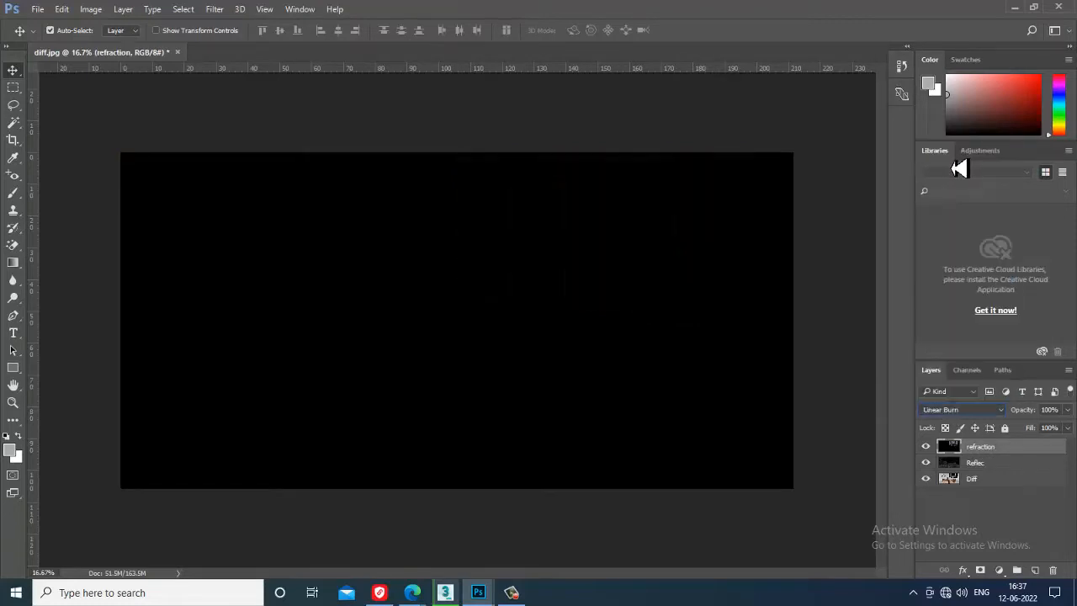
key("Down")
key("Down")
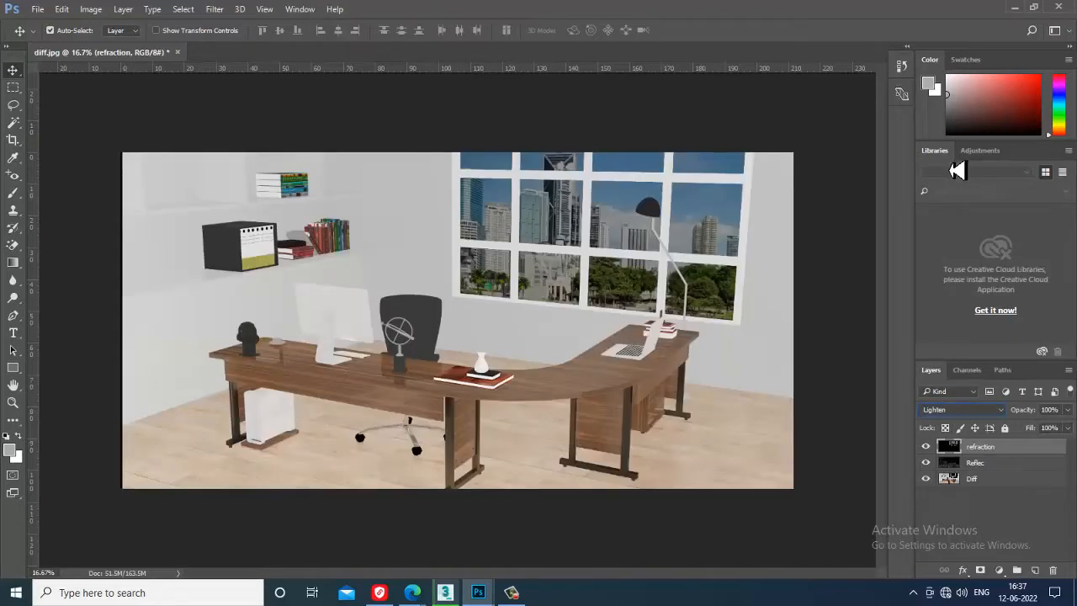
key("Down")
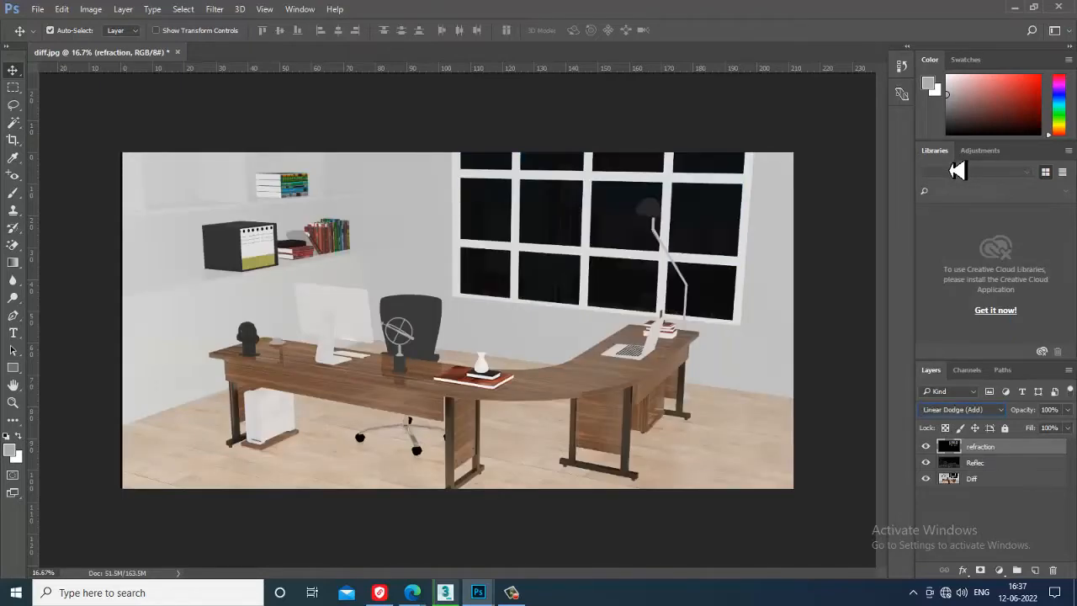
key("Down")
key("Down")
key("Down")
key("Down")
key("Down")
key("Down")
key("Down")
key("Down")
key("Down")
key("Down")
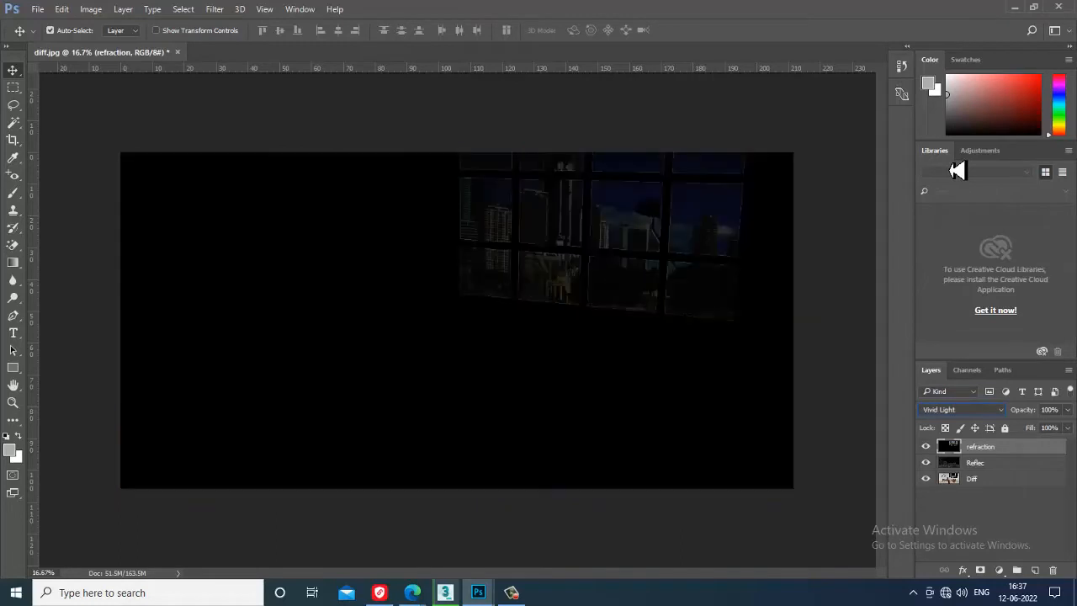
key("Down")
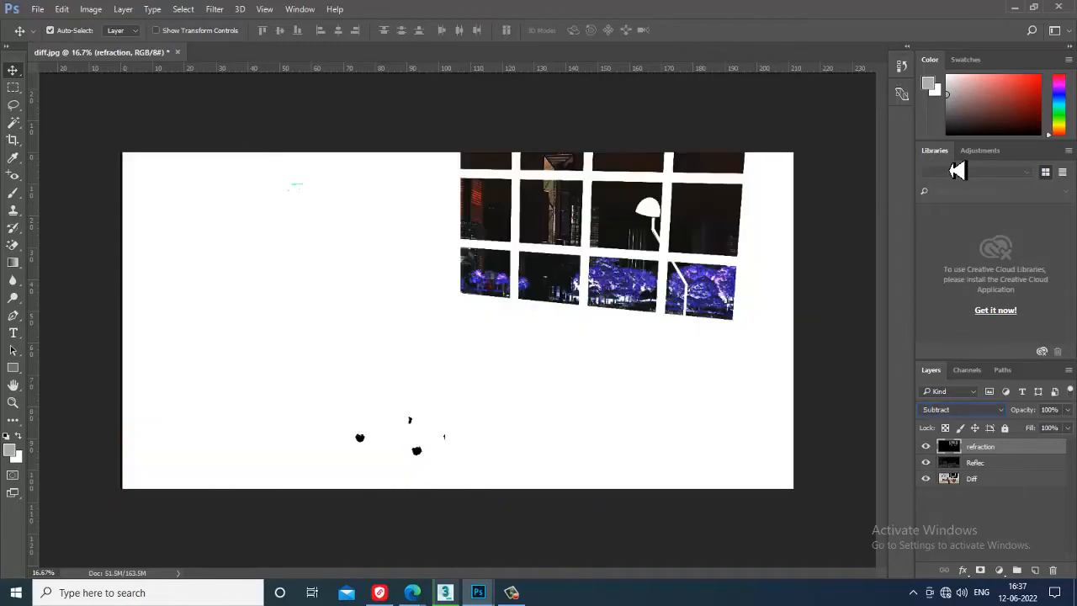
key("Up")
key("Up")
Step the refraction layer through the darkening and lightening blend modes again, and settle on Lighter Color
left_click(951, 413)
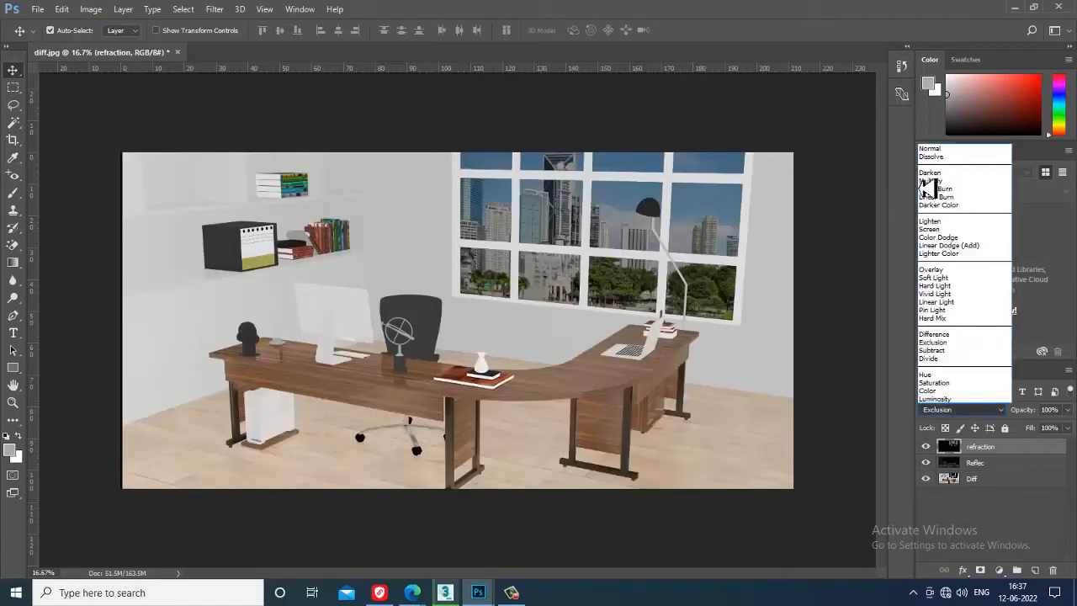
left_click(971, 186)
key("Down")
key("Down")
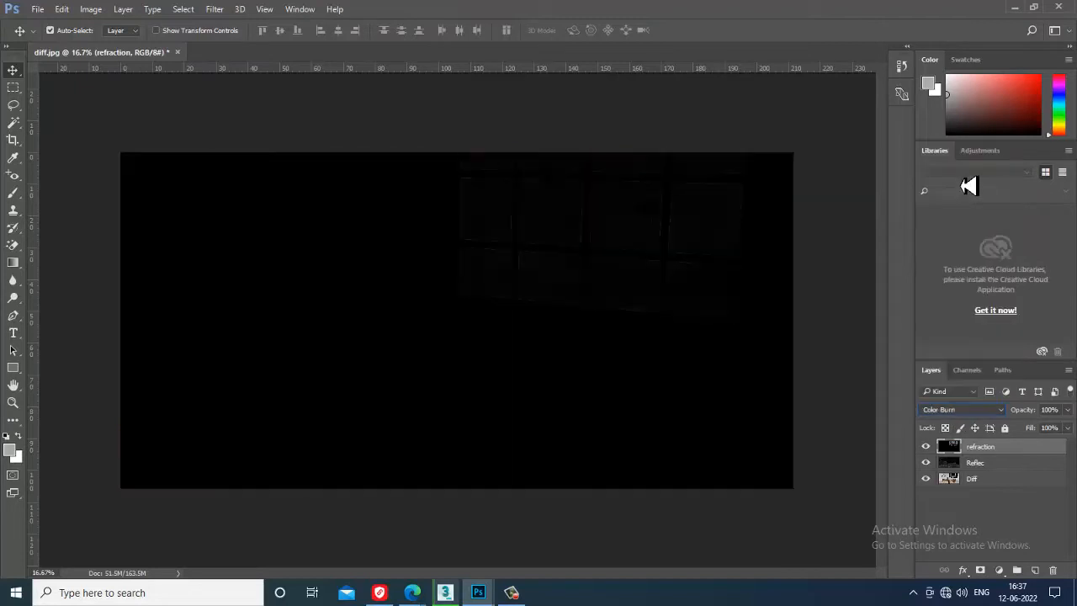
key("Down")
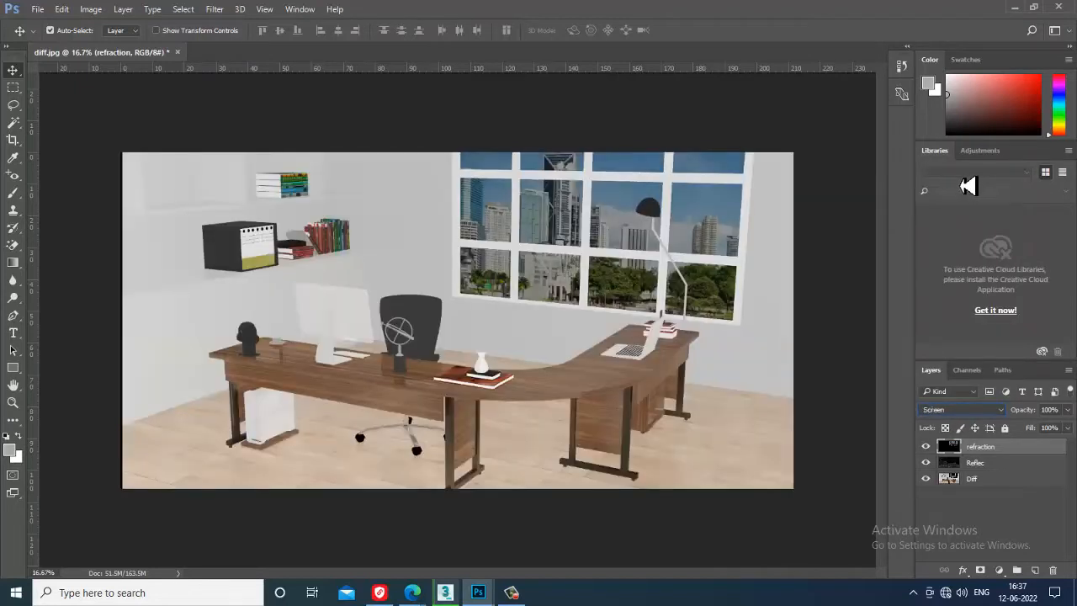
key("Down")
key("Up")
key("Down")
key("Down")
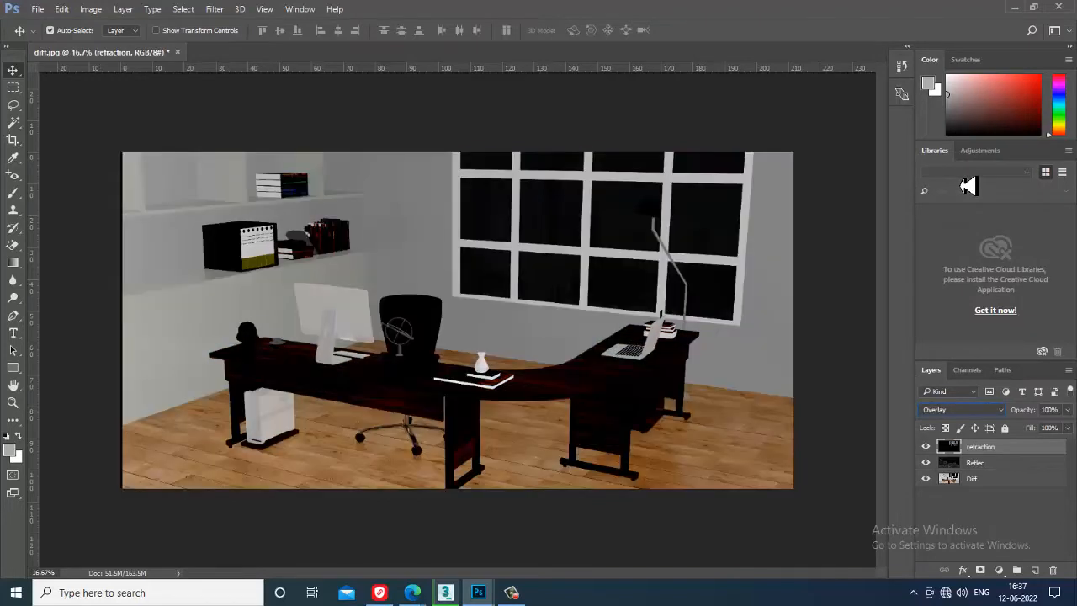
Toggle the refraction layer's visibility to compare the window view with and without it, leaving the layer shown
left_click(927, 448)
left_click(928, 449)
left_click(926, 446)
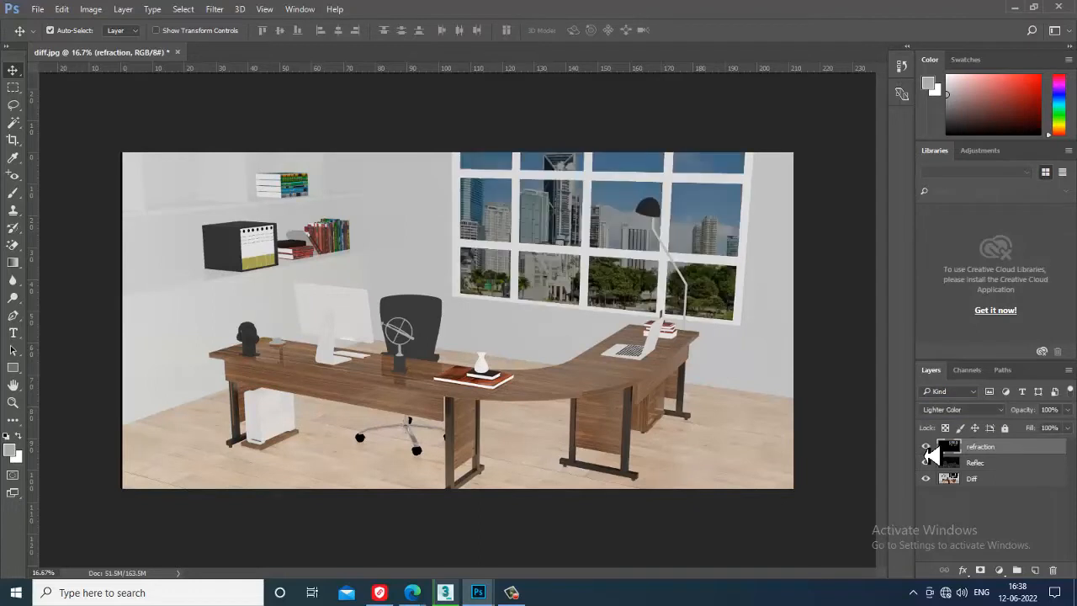
left_click(926, 448)
left_click(927, 448)
left_click(927, 447)
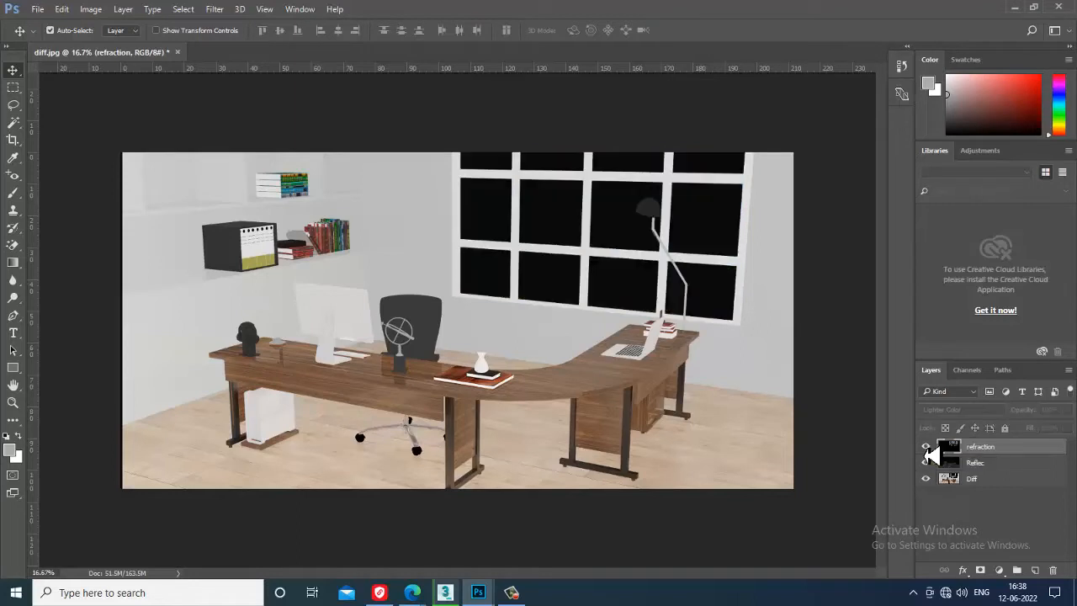
left_click(927, 448)
Open specu.jpg from the pass folder, unlock its background, copy the image into the diff.jpg document, and close specu.jpg
left_click(51, 9)
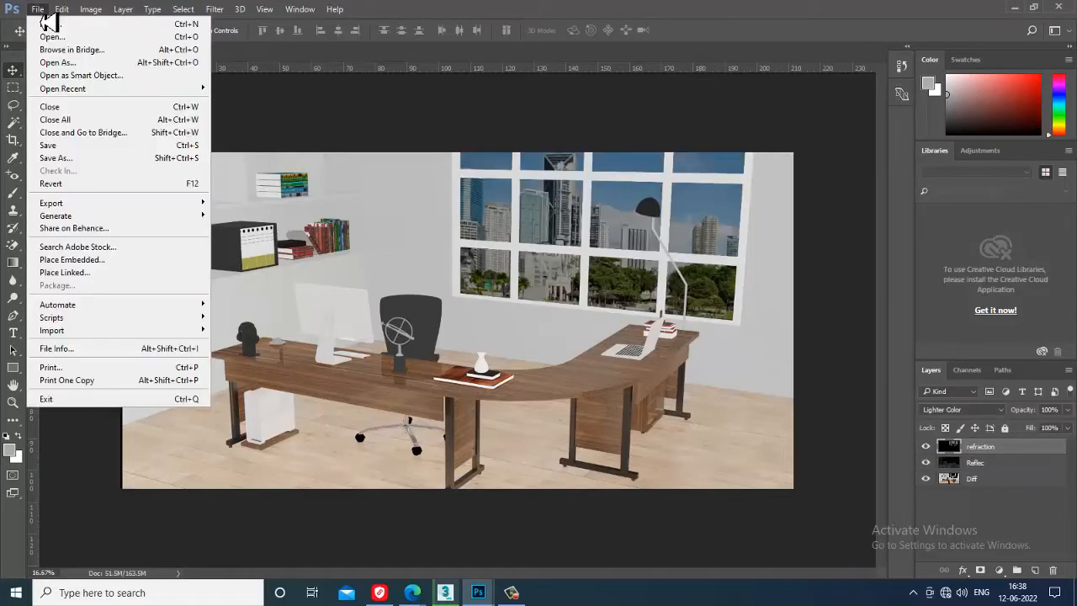
left_click(68, 40)
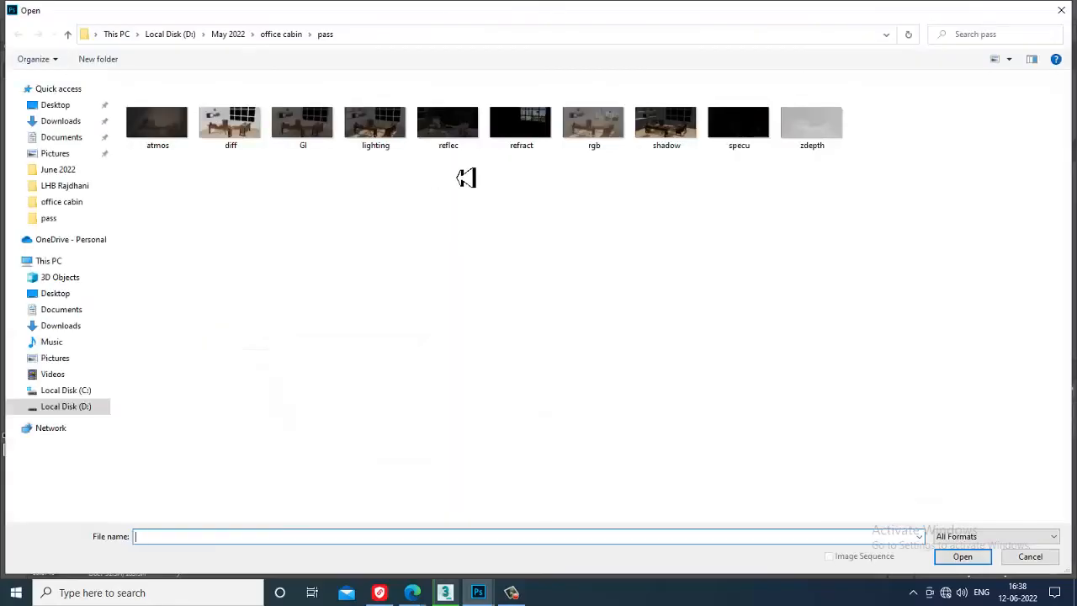
double_click(738, 127)
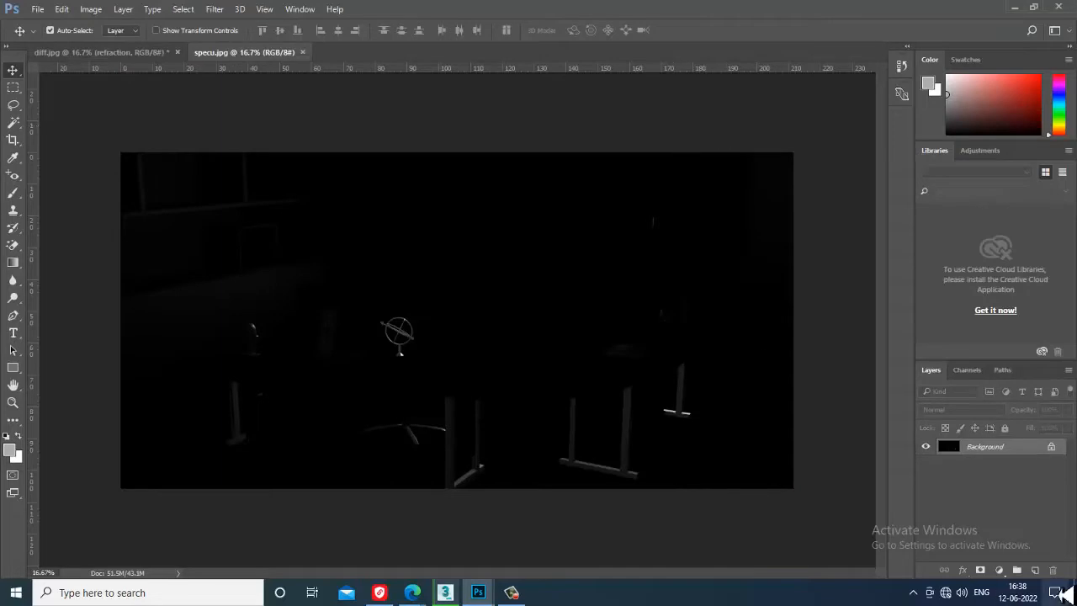
left_click(1058, 447)
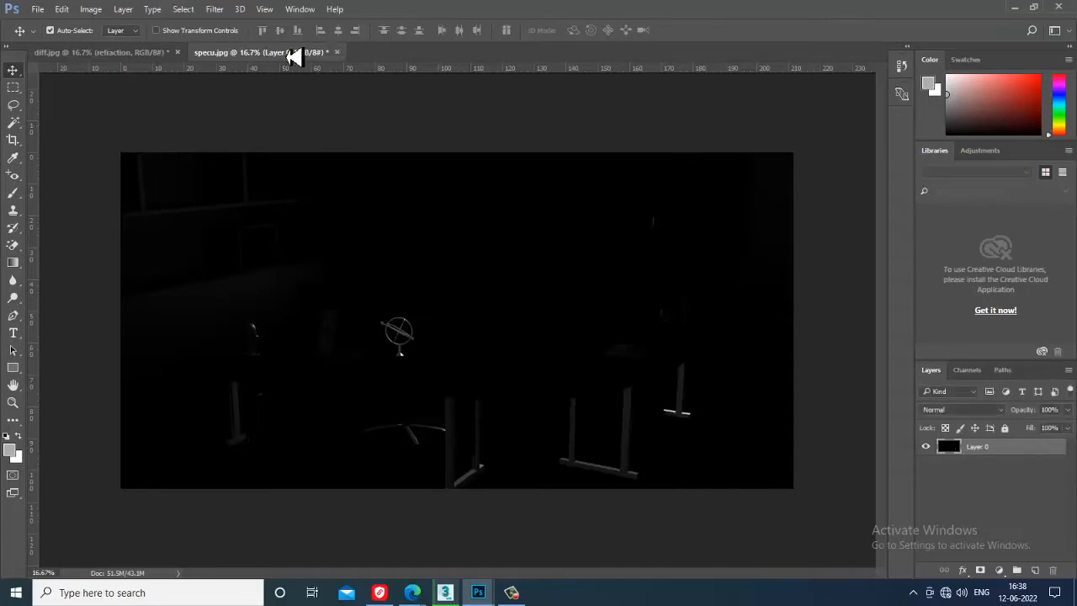
left_click_drag(291, 53, 382, 344)
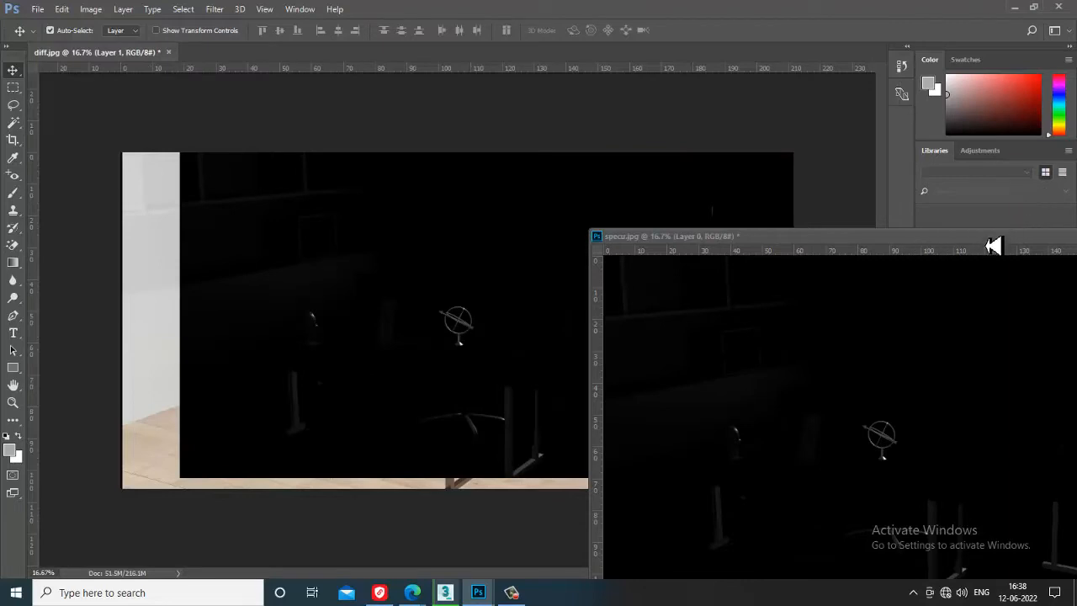
left_click_drag(987, 238, 677, 201)
left_click(913, 196)
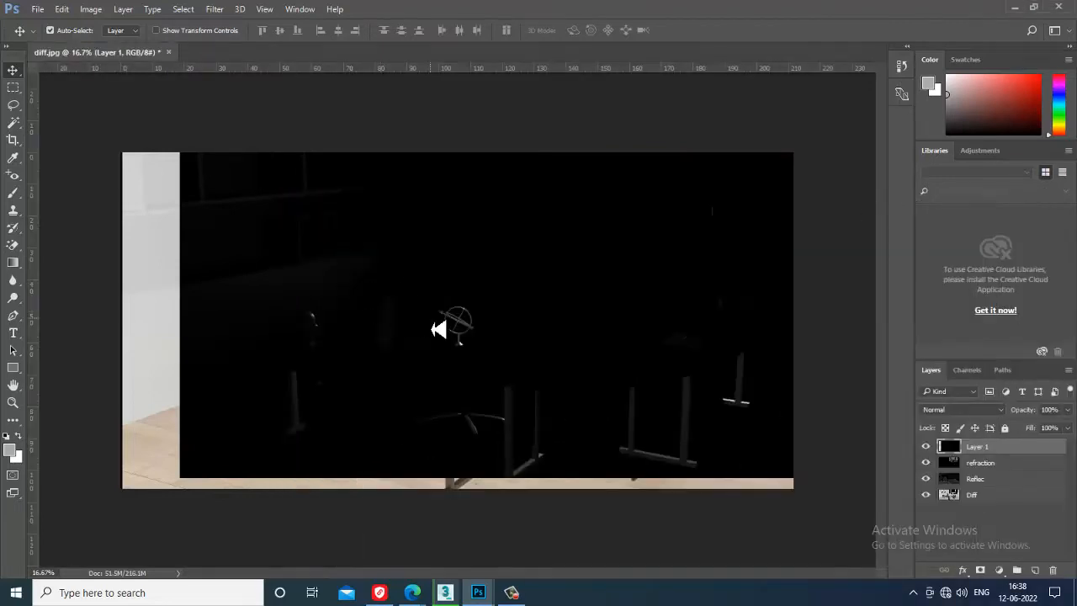
Align the copied specular pass with the canvas and rename its layer Specular
left_click_drag(438, 329, 378, 341)
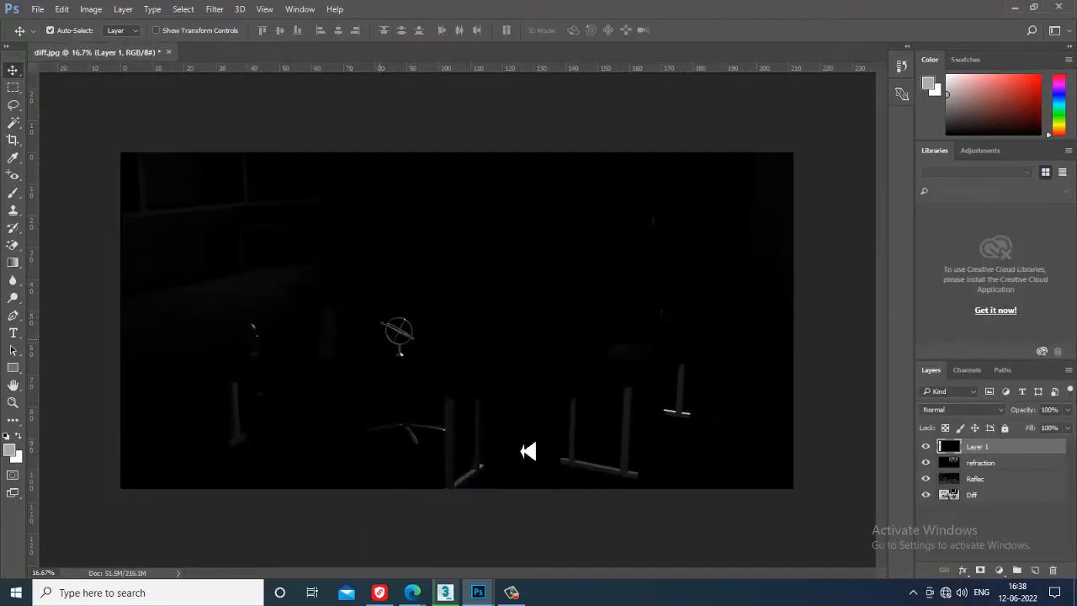
double_click(976, 449)
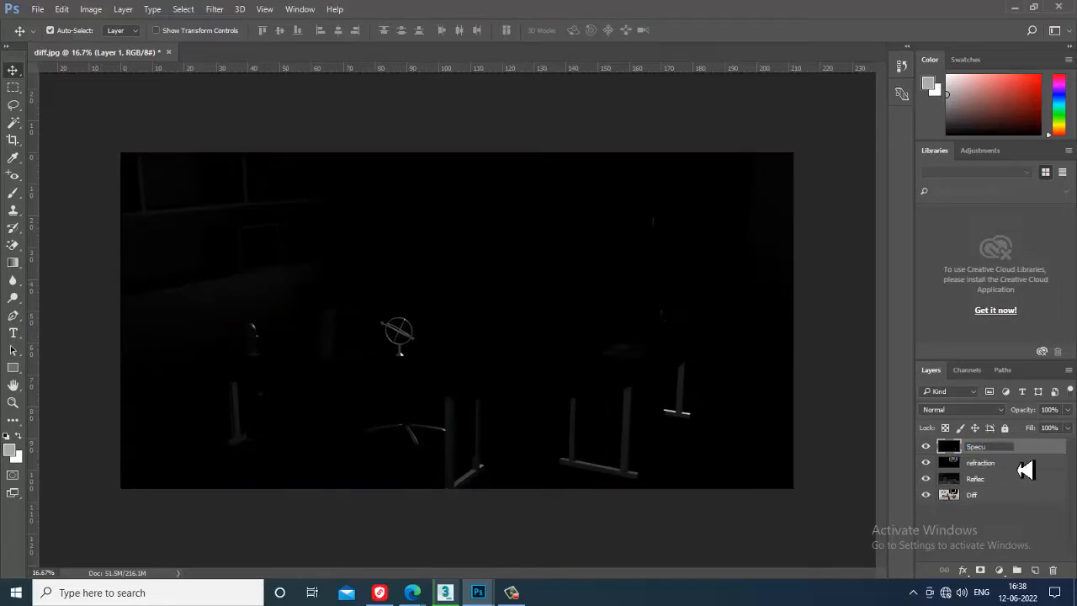
key("Return")
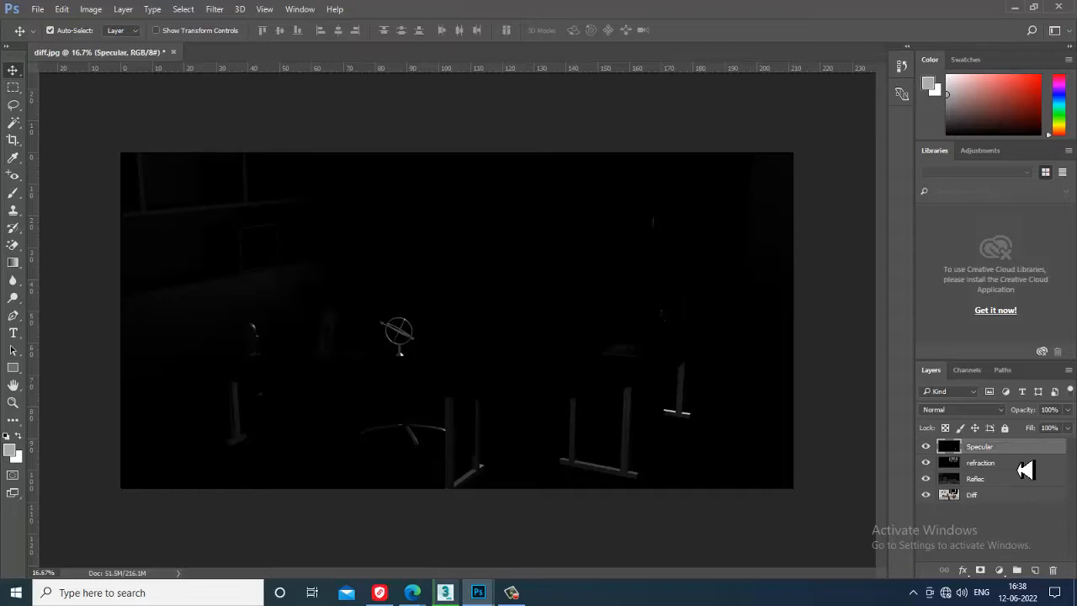
left_click(959, 410)
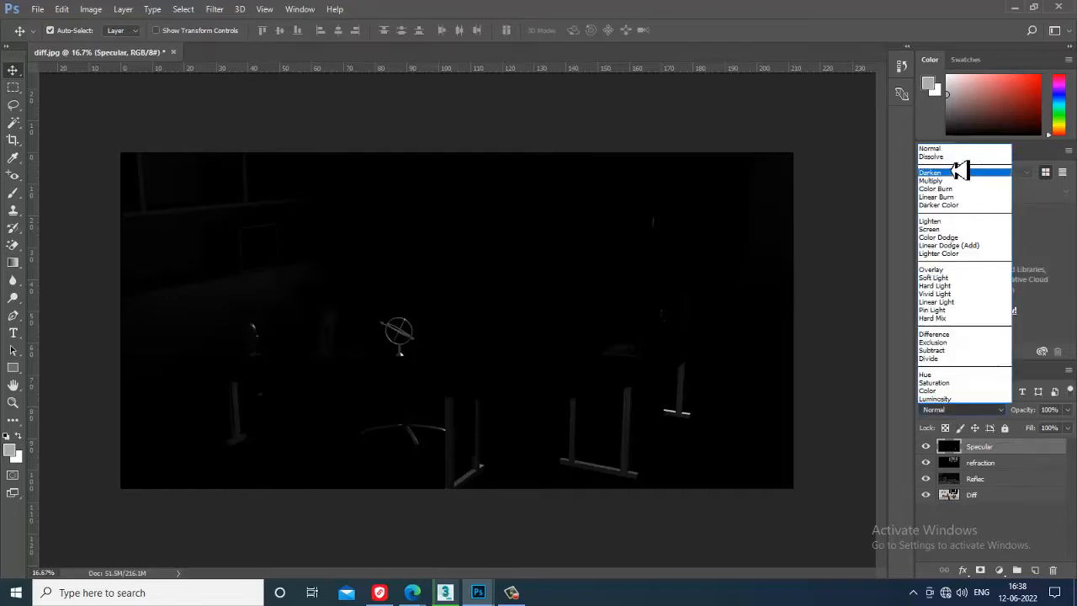
left_click(515, 594)
left_click(515, 594)
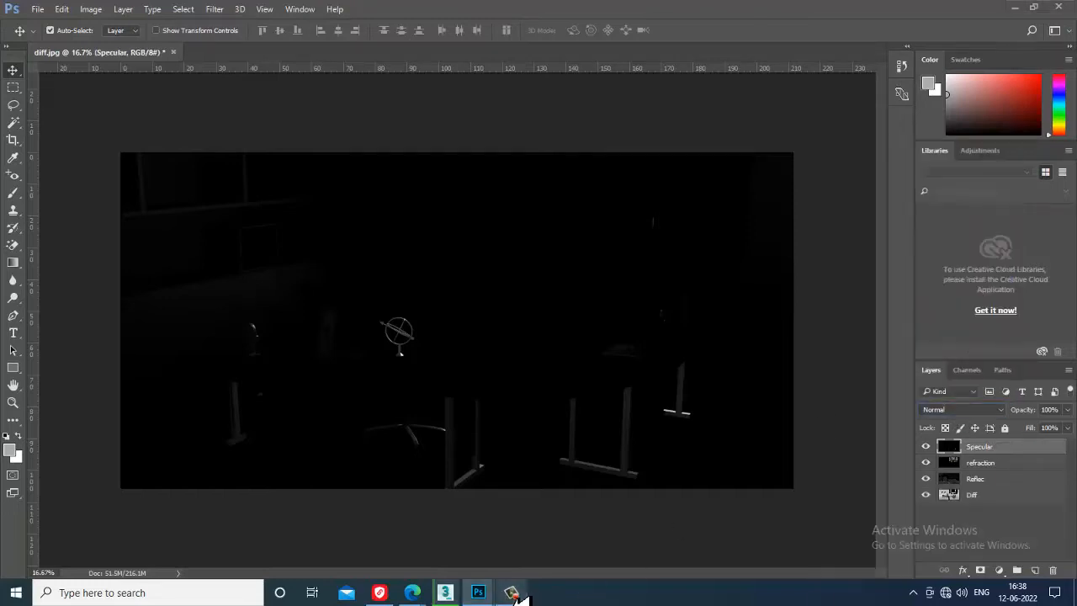
Step the Specular layer through the blend modes from the top of the list down to Divide to compare their effects
left_click(968, 411)
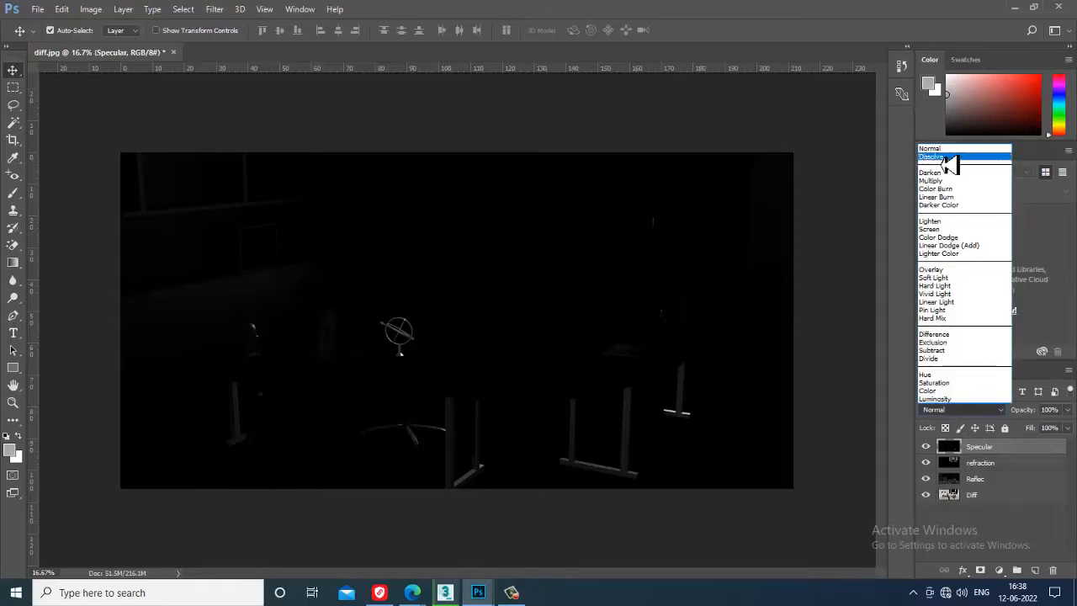
left_click(948, 165)
key("Down")
key("Down")
key("Down")
key("Down")
key("Down")
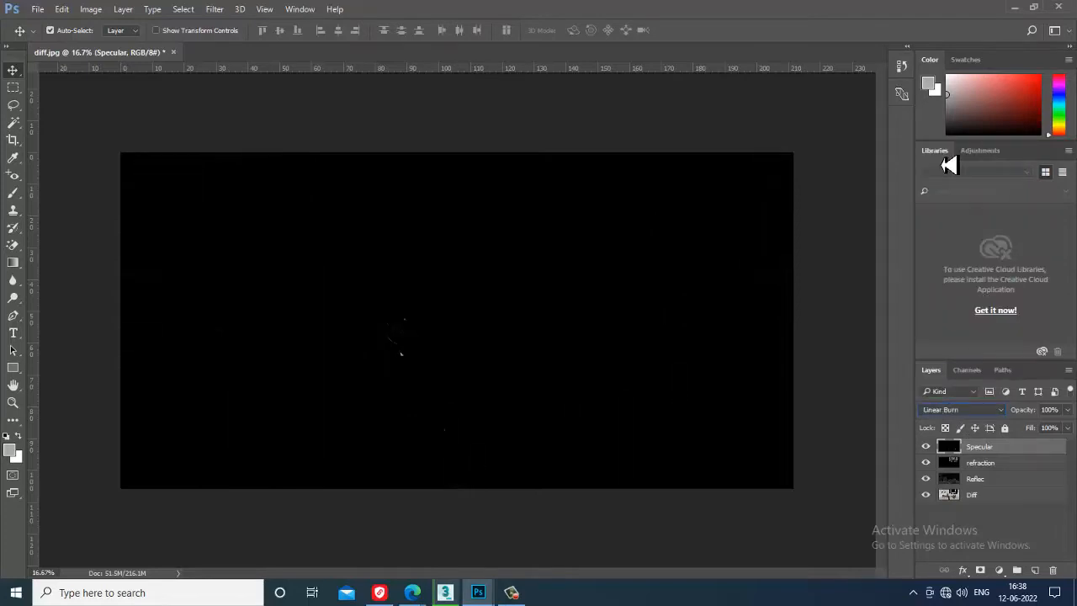
key("Down")
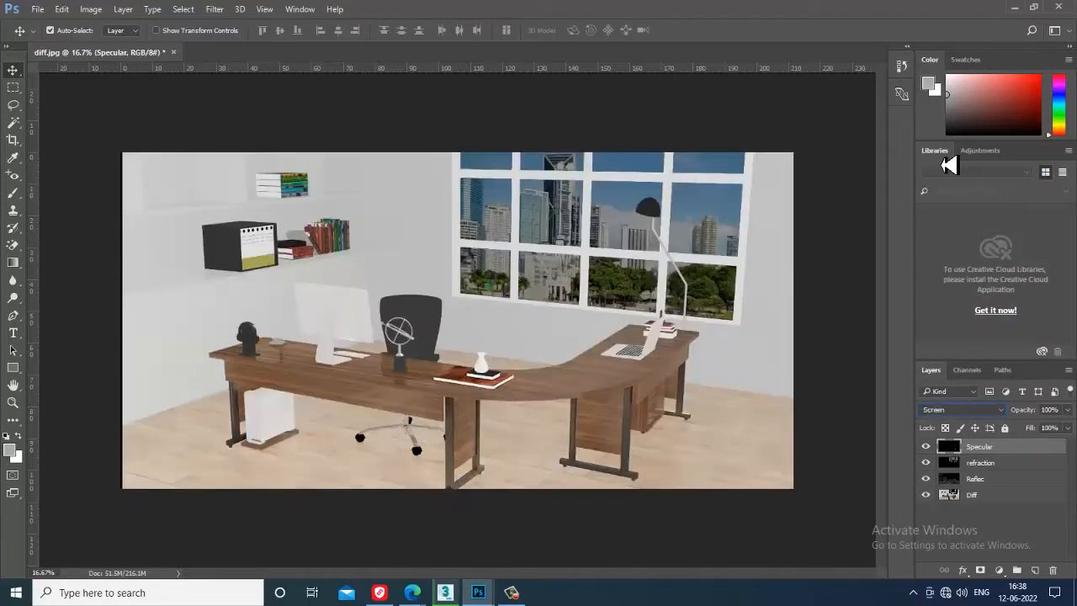
key("Down")
key("Down")
key("Down")
key("Down")
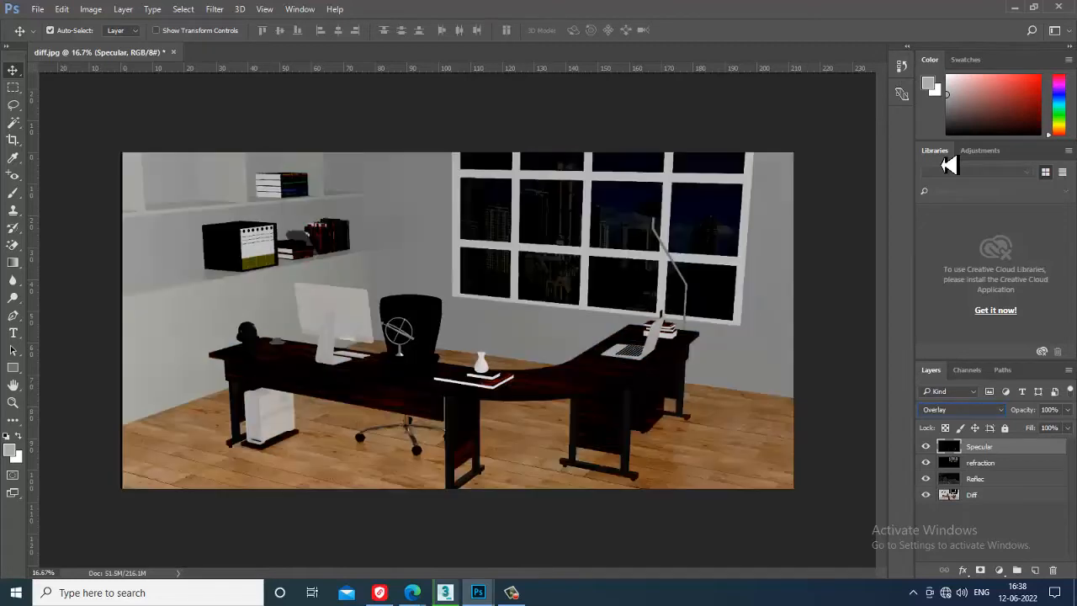
key("Down")
key("Down")
key("Down")
key("Down")
key("Down")
key("Down")
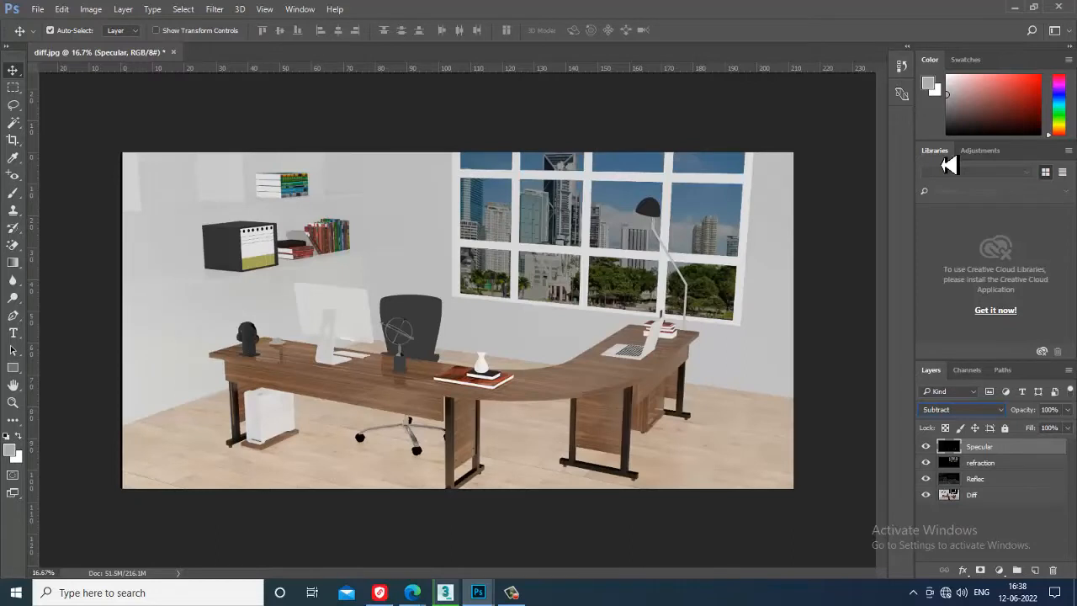
key("Down")
Step the Specular layer through the darkening and lightening blend modes from Darken, and settle on Linear Dodge (Add)
left_click(949, 411)
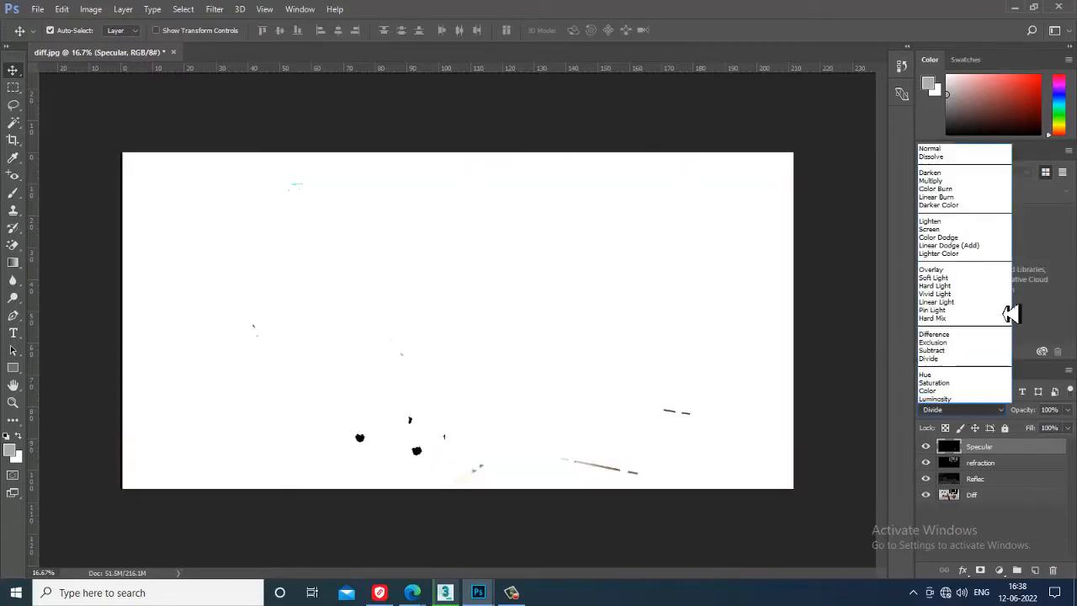
left_click(956, 172)
key("Down")
key("Down")
key("Down")
key("Down")
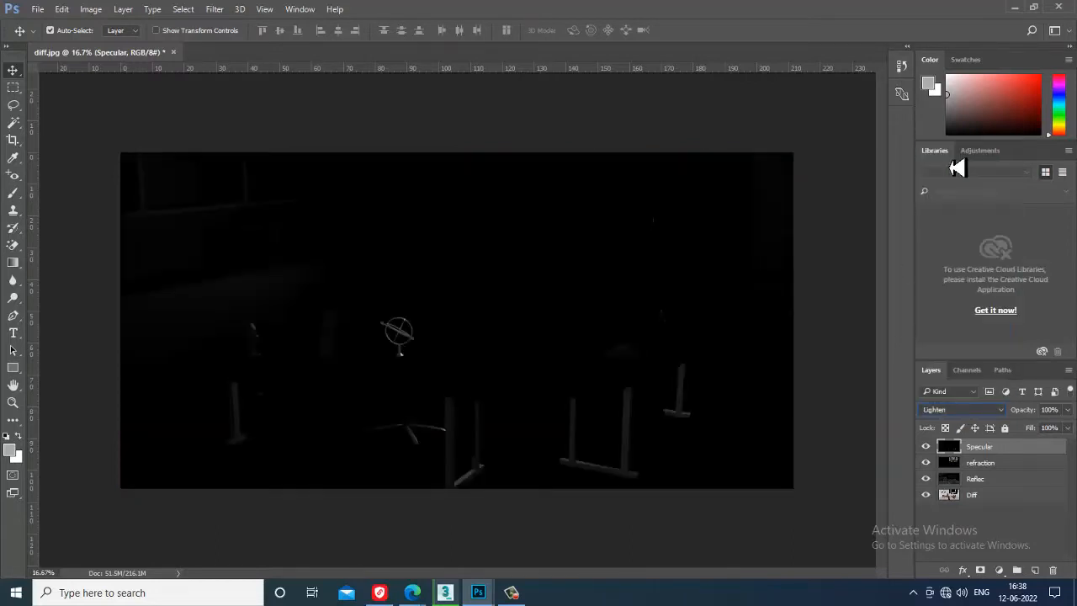
key("Down")
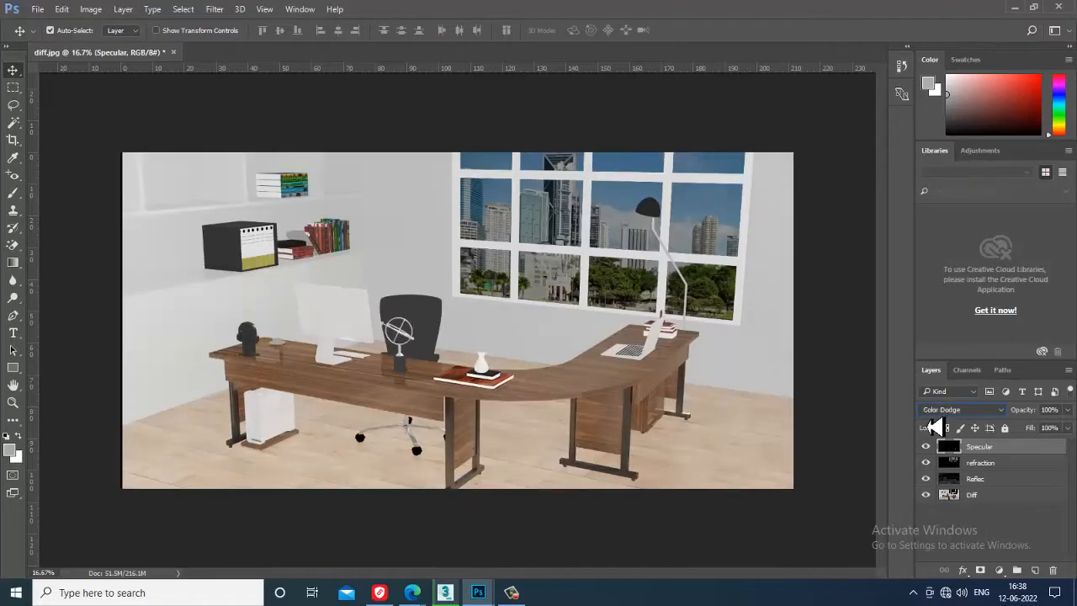
key("Down")
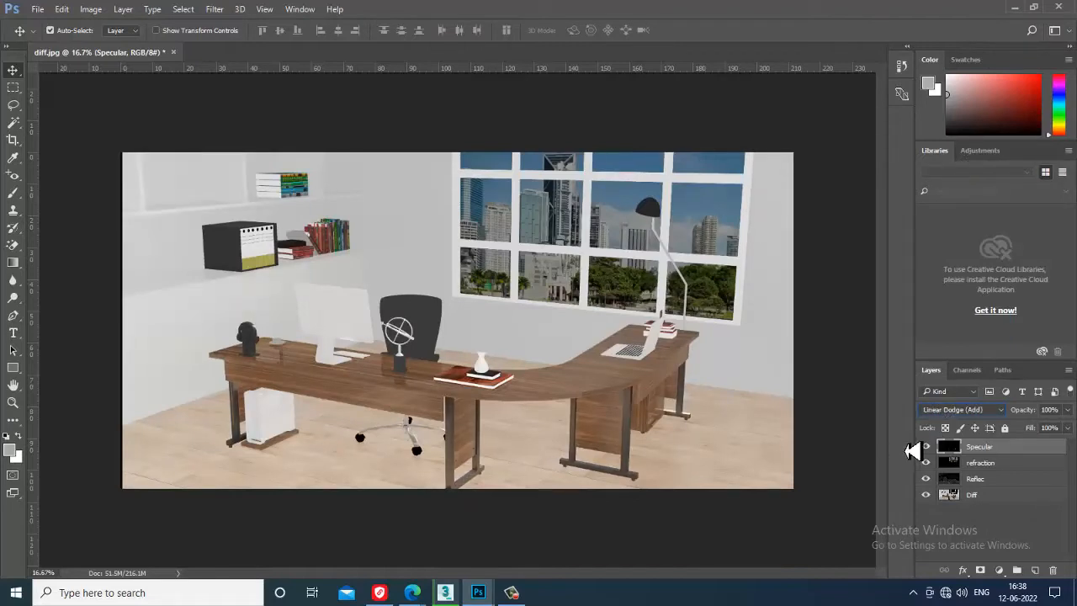
key("Up")
Toggle the Specular layer's visibility repeatedly to compare the highlights with and without it, leaving the layer shown
left_click(927, 448)
left_click(926, 448)
left_click(926, 448)
left_click(926, 449)
left_click(926, 448)
left_click(927, 449)
left_click(926, 449)
left_click(926, 448)
left_click(927, 448)
left_click(927, 448)
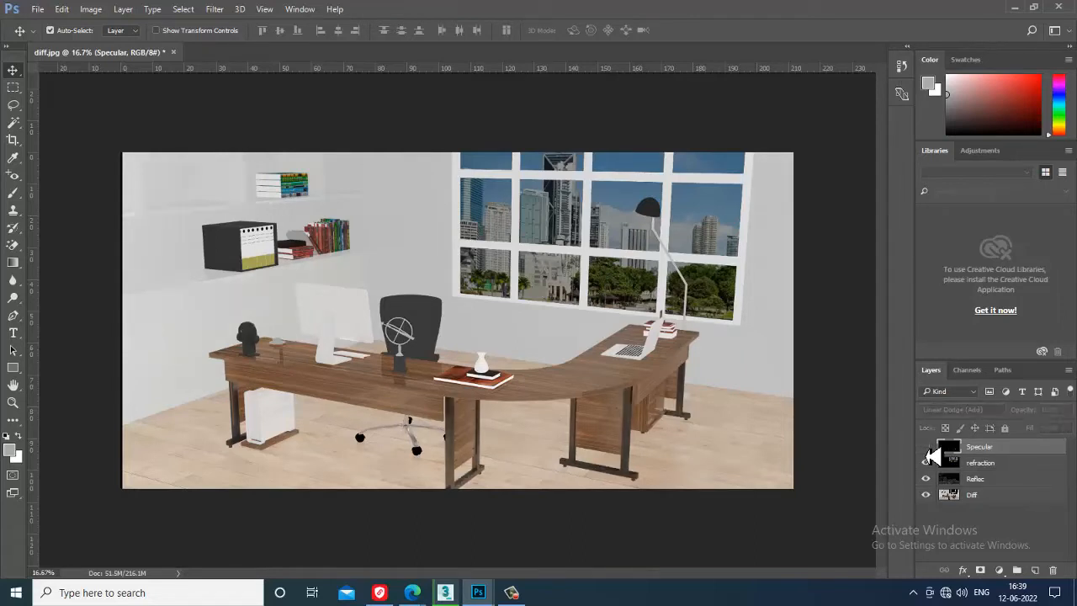
left_click(927, 449)
left_click(927, 448)
left_click(927, 448)
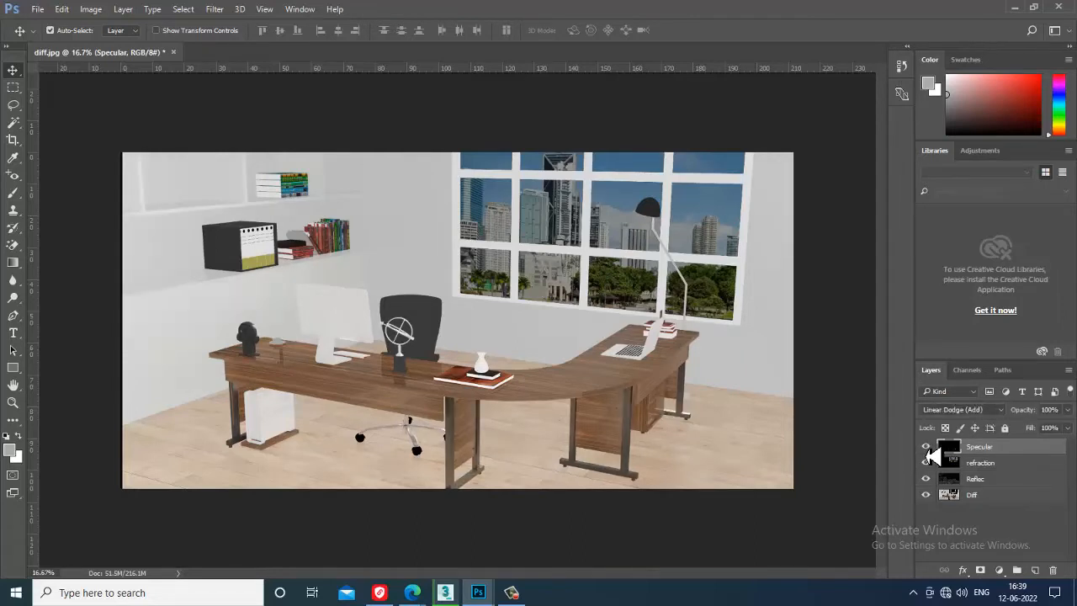
Try the Overlay, Soft Light and Lighter Color blend modes on the Specular layer
left_click(958, 411)
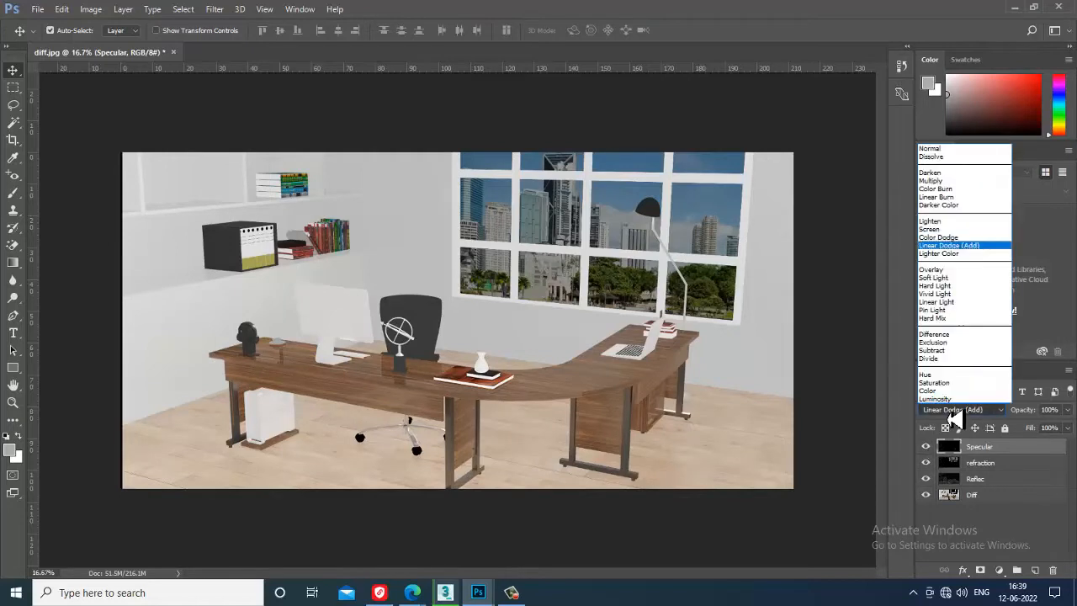
left_click(958, 271)
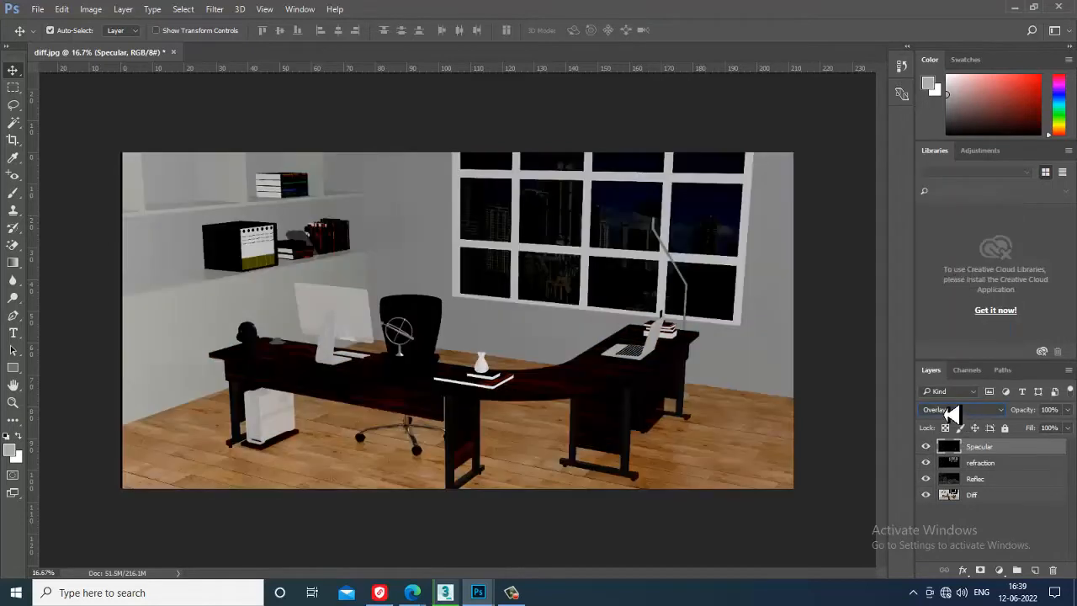
left_click(955, 411)
left_click(968, 277)
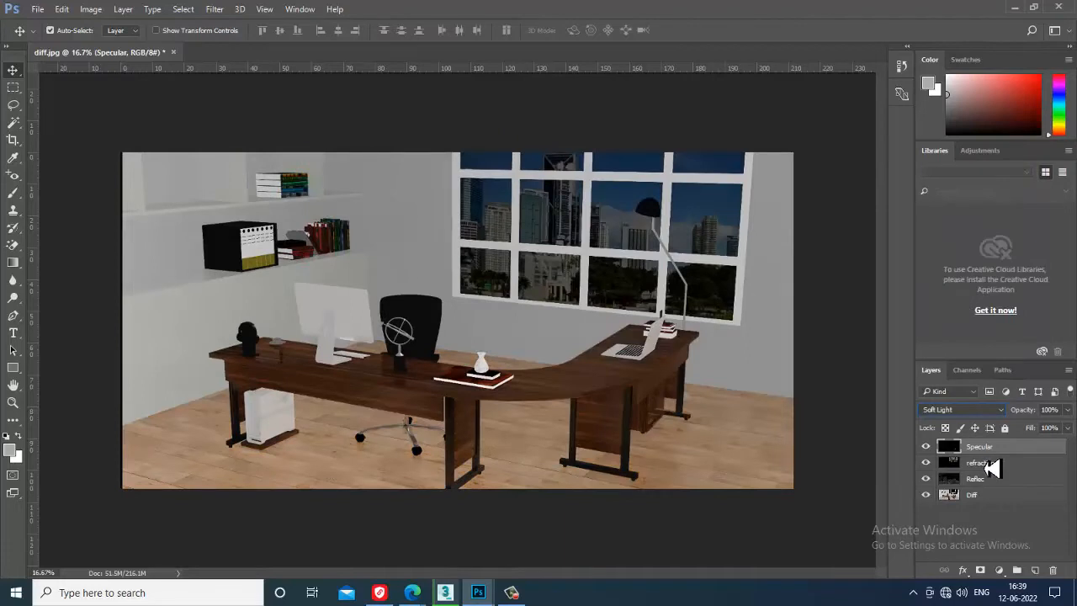
left_click(972, 411)
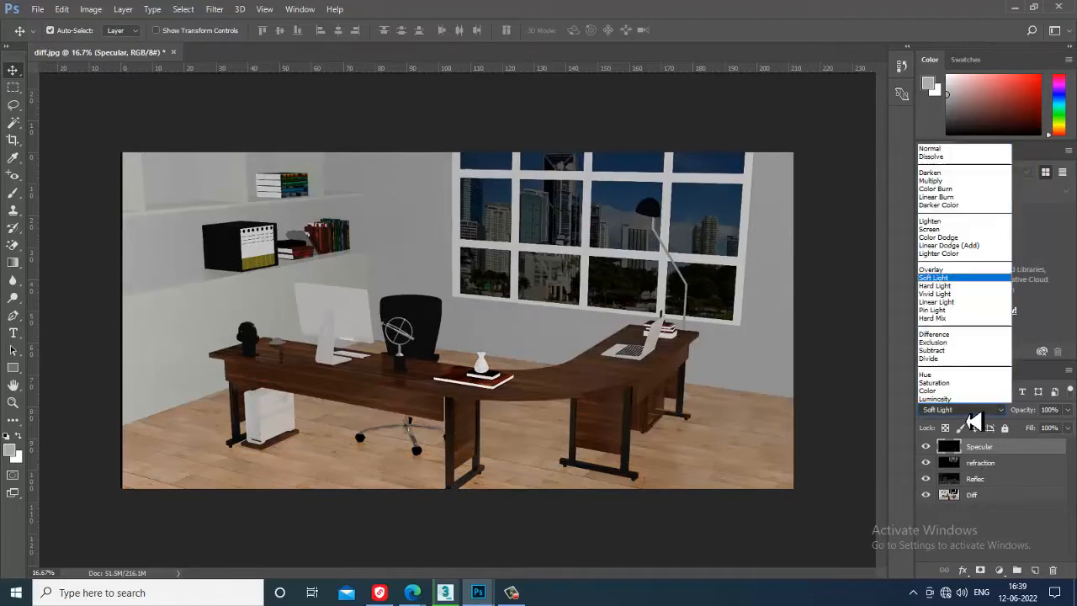
left_click(958, 253)
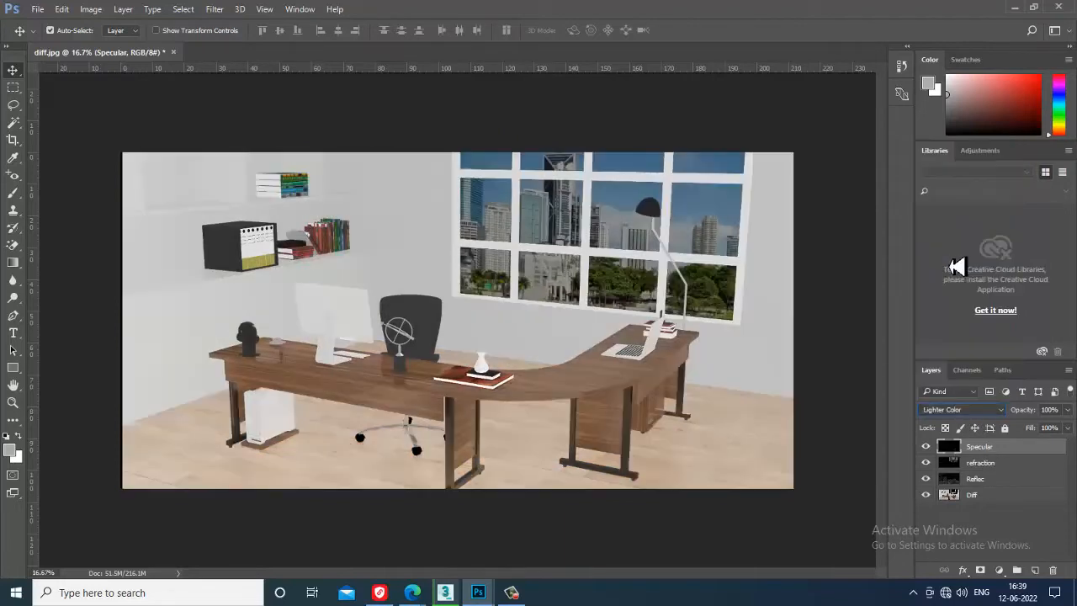
Toggle the Specular layer's visibility to examine the effect of Lighter Color on the highlights
left_click(926, 449)
left_click(926, 449)
left_click(926, 449)
left_click(926, 449)
left_click(926, 448)
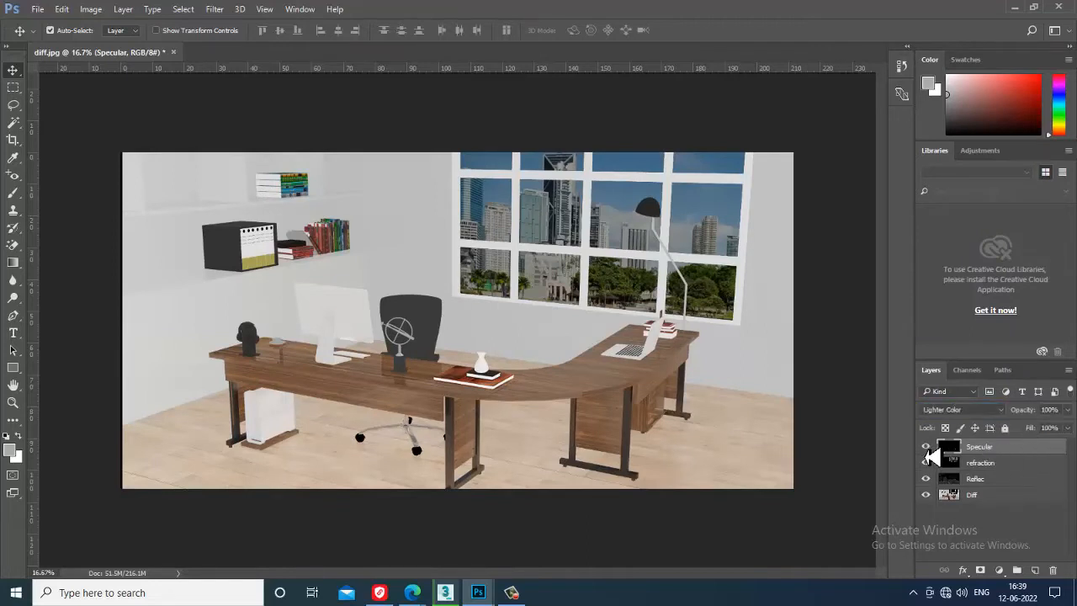
Set the Specular layer's blend mode to Linear Dodge (Add) and compare the image with the layer hidden and shown
left_click(955, 410)
left_click(945, 246)
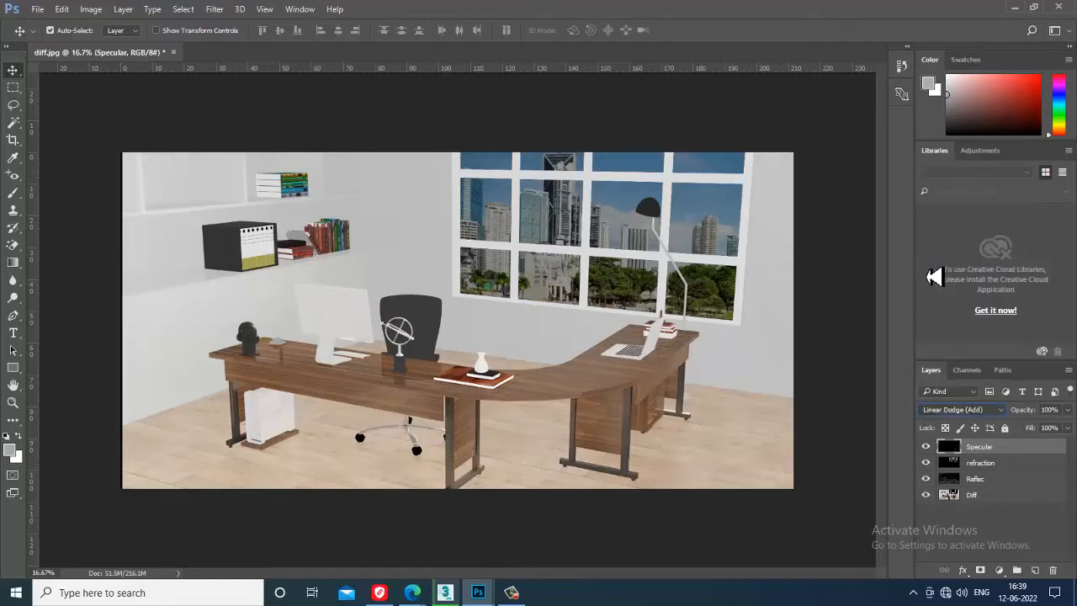
left_click(927, 447)
left_click(927, 447)
Open lighting.jpg from the pass folder, unlock its background, copy the image into the diff.jpg document, and close lighting.jpg
left_click(37, 9)
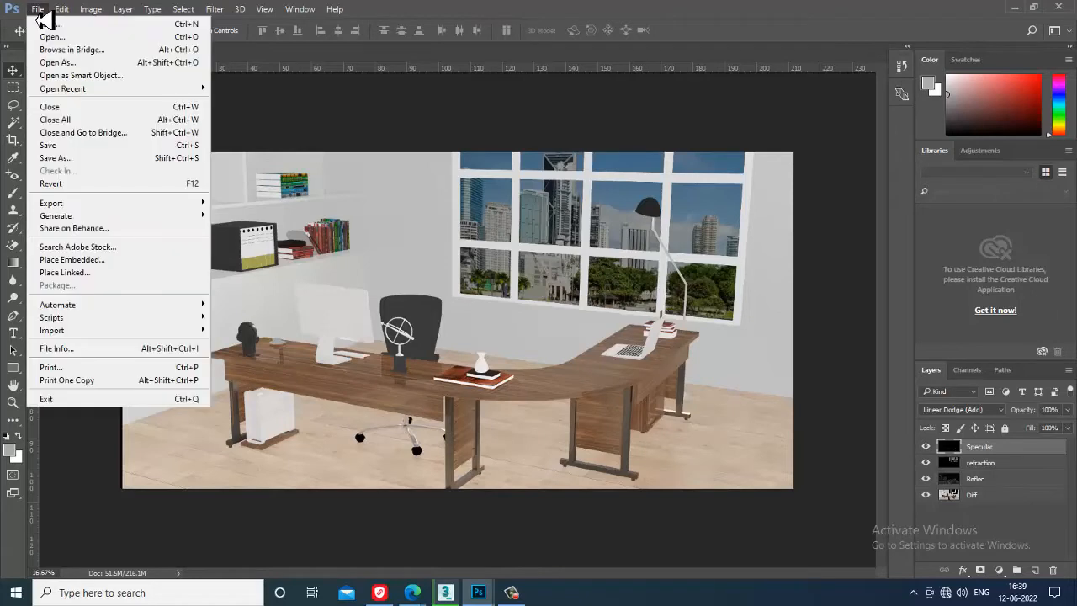
left_click(52, 35)
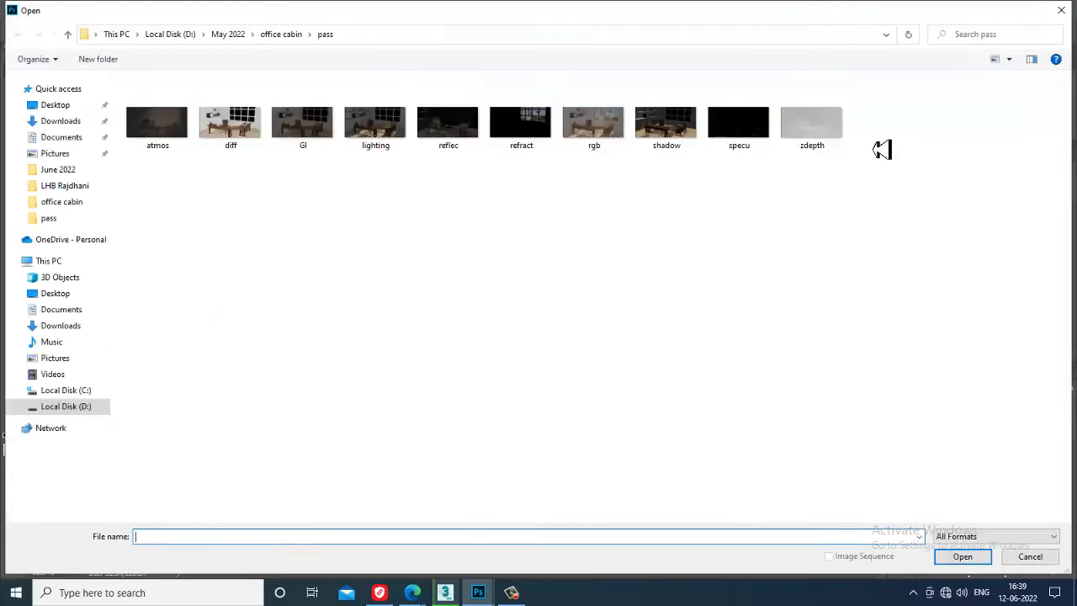
double_click(373, 138)
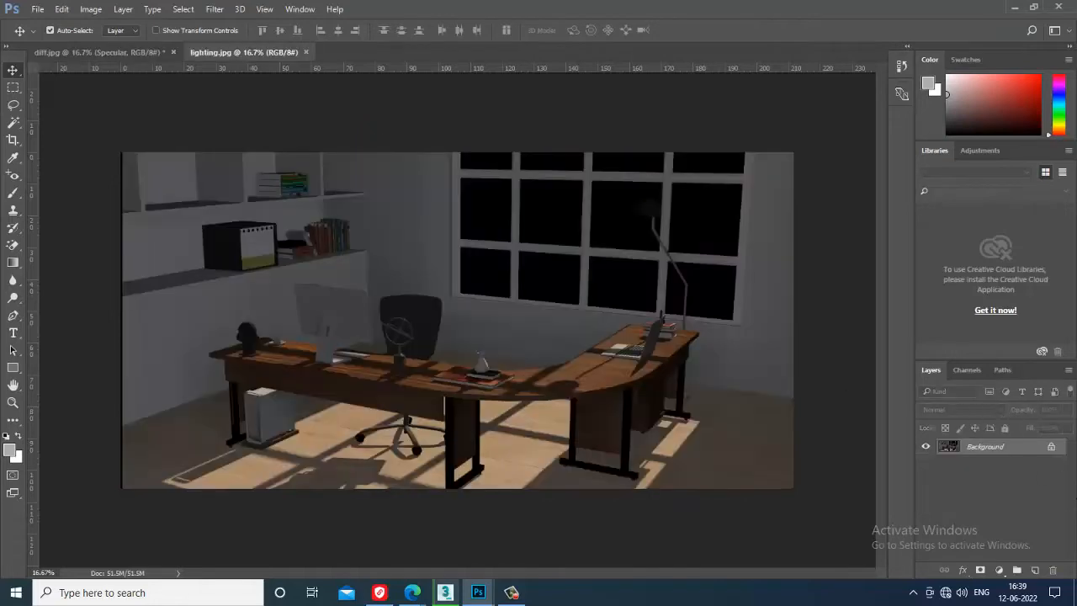
left_click(1051, 447)
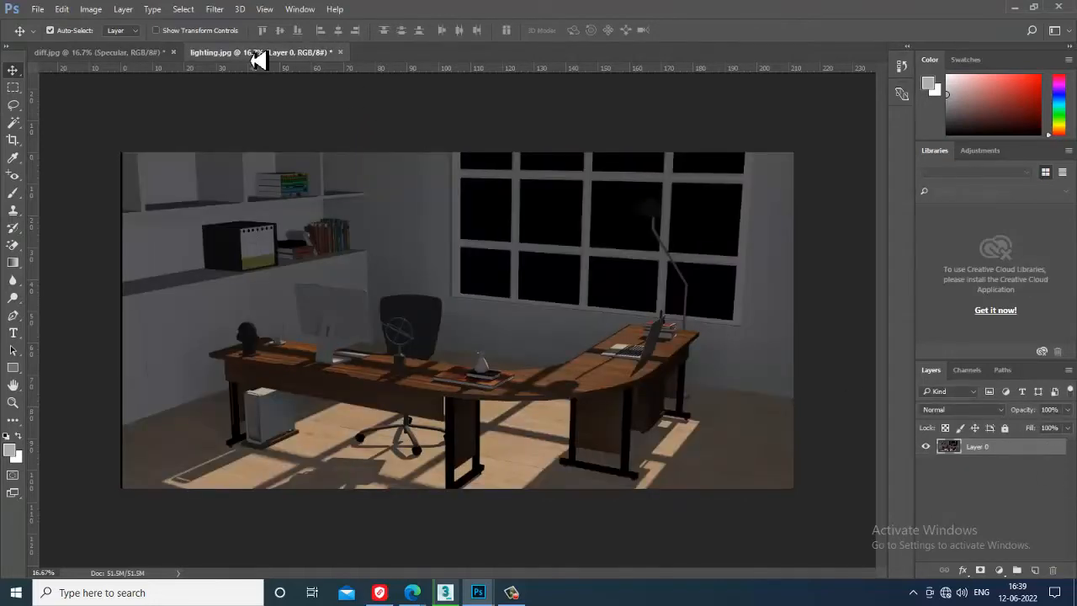
left_click_drag(253, 52, 471, 378)
left_click_drag(1027, 202, 819, 179)
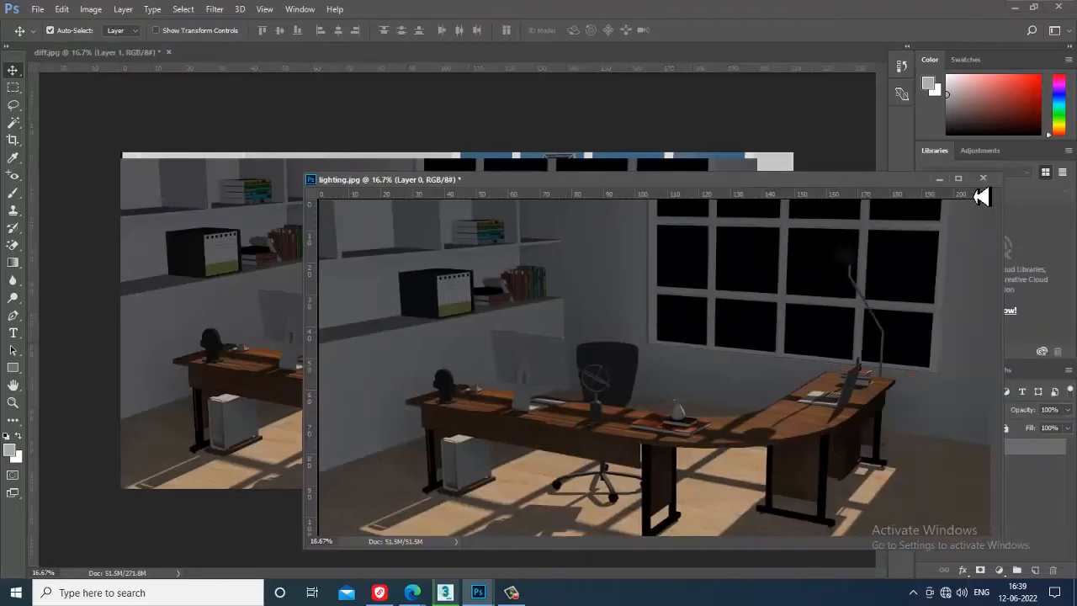
left_click(985, 178)
Move the pasted lighting image aside, and nudge the Specular and Diff layers into line with the canvas, hiding the layers above Diff
left_click_drag(408, 325, 560, 440)
left_click_drag(224, 261, 225, 259)
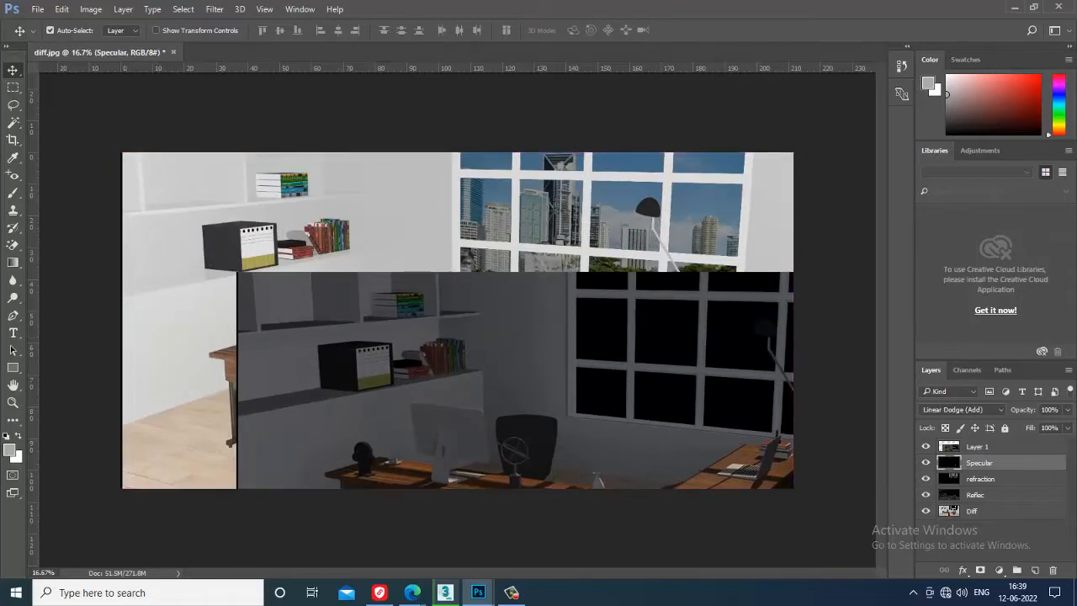
left_click_drag(926, 446, 926, 495)
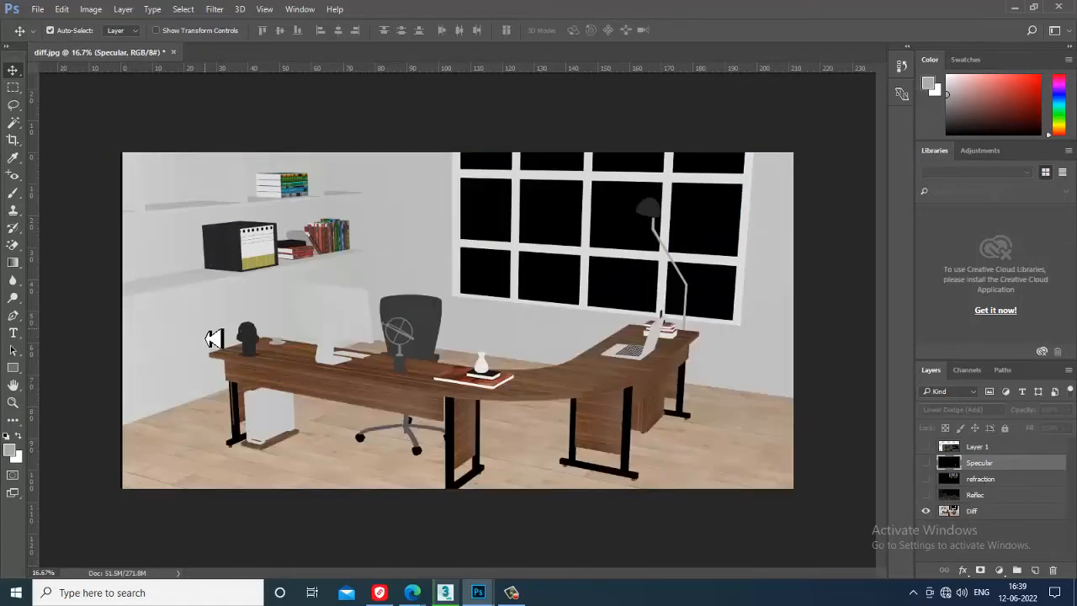
left_click_drag(168, 269, 177, 272)
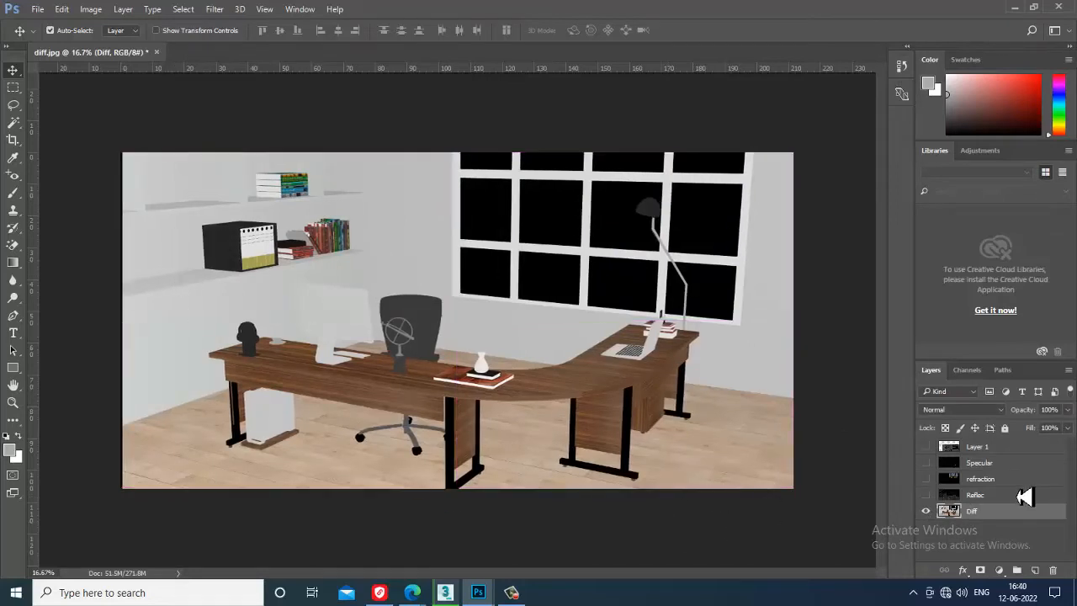
Show the Reflec layer, compare it with the Diff layer hidden and shown, and make all layers visible again
left_click(925, 495)
left_click(925, 511)
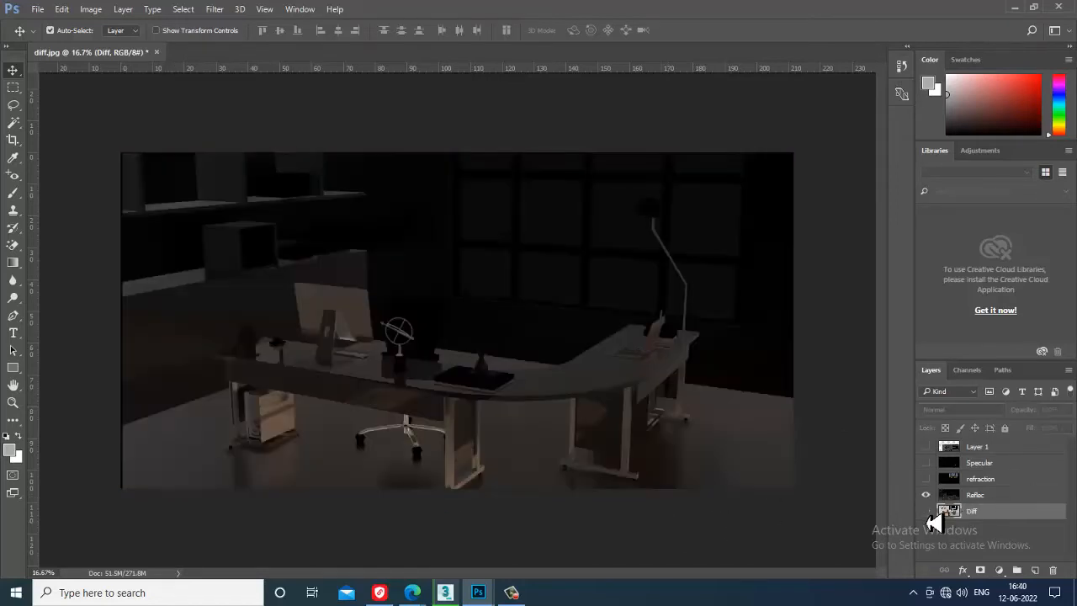
left_click(926, 511)
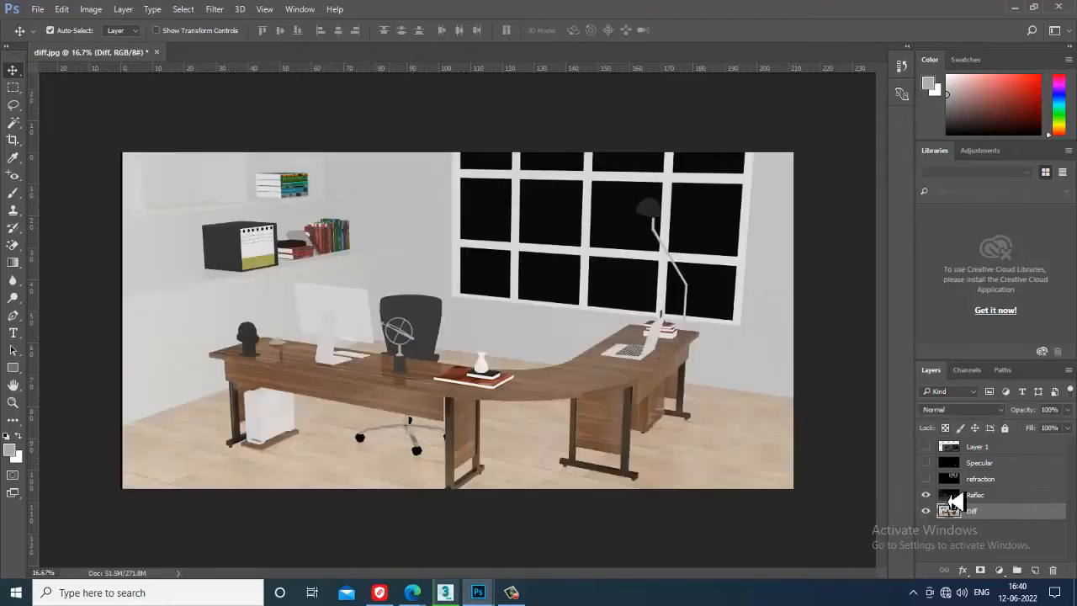
left_click_drag(927, 482, 932, 425)
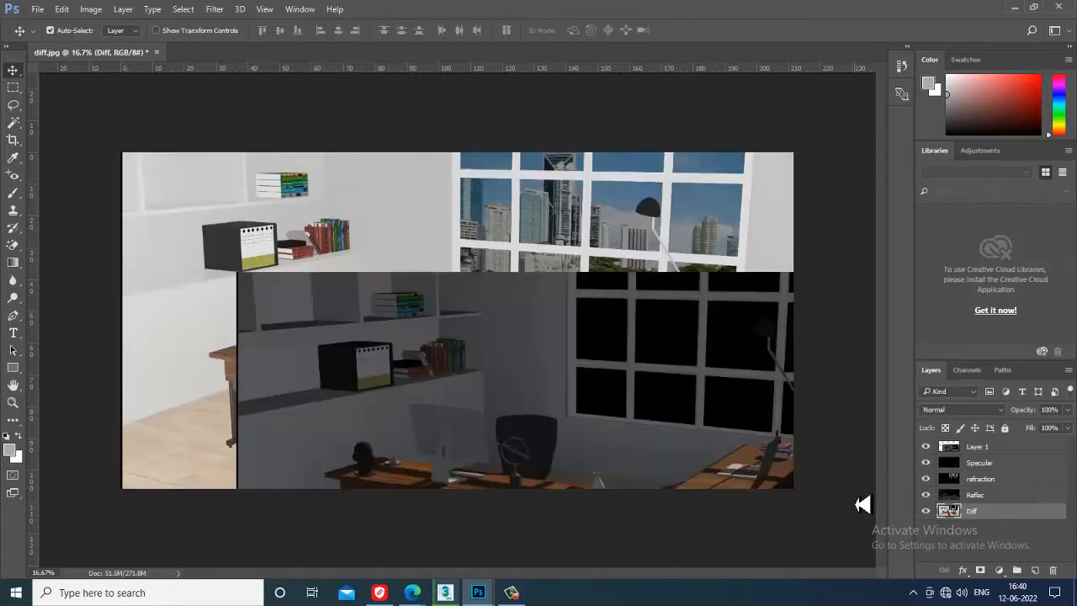
Rename Layer 1 as Lighting and align it exactly with the canvas
left_click(1006, 447)
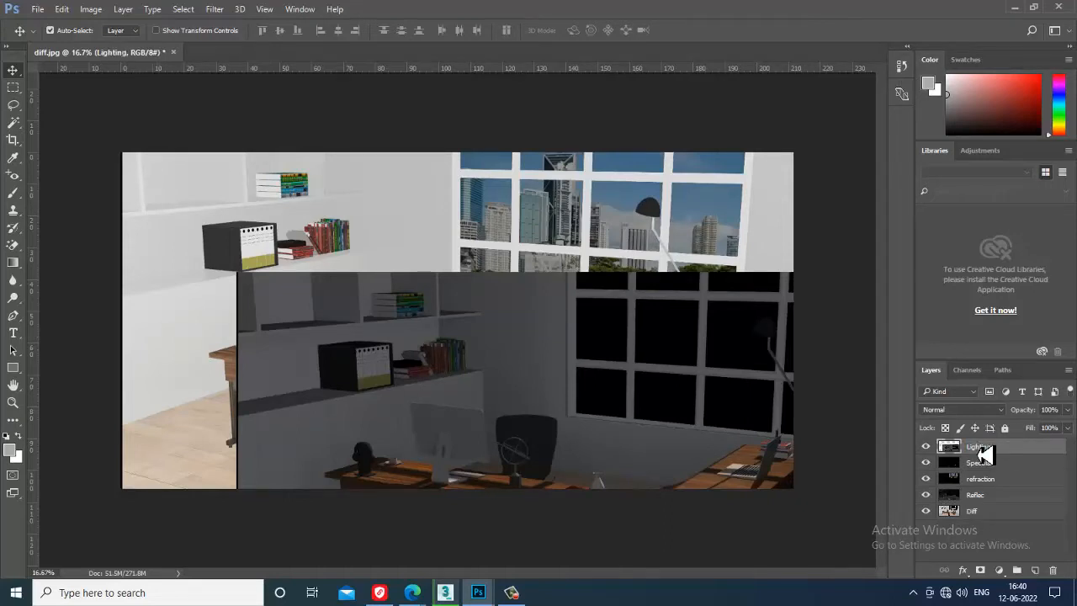
left_click_drag(617, 426, 501, 289)
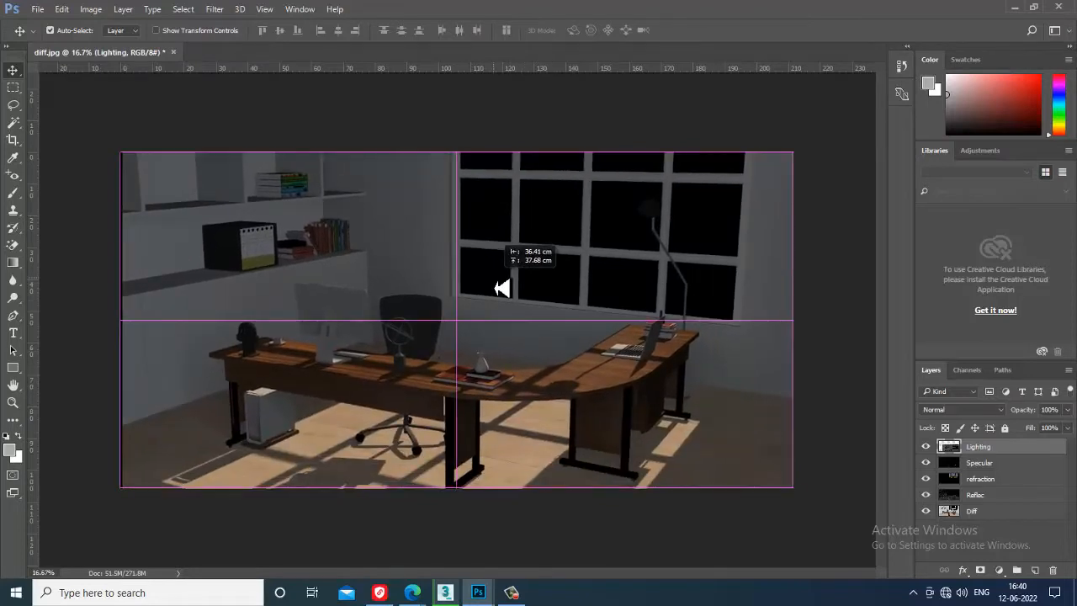
Try the blend modes from Multiply through Luminosity one after another on the Lighting layer
left_click(942, 411)
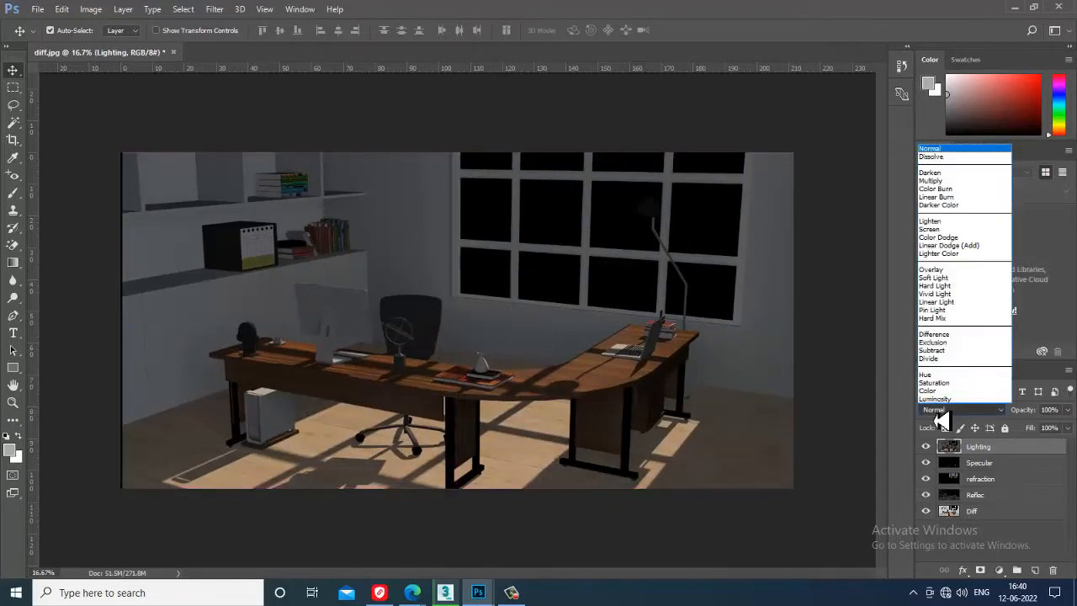
left_click(950, 157)
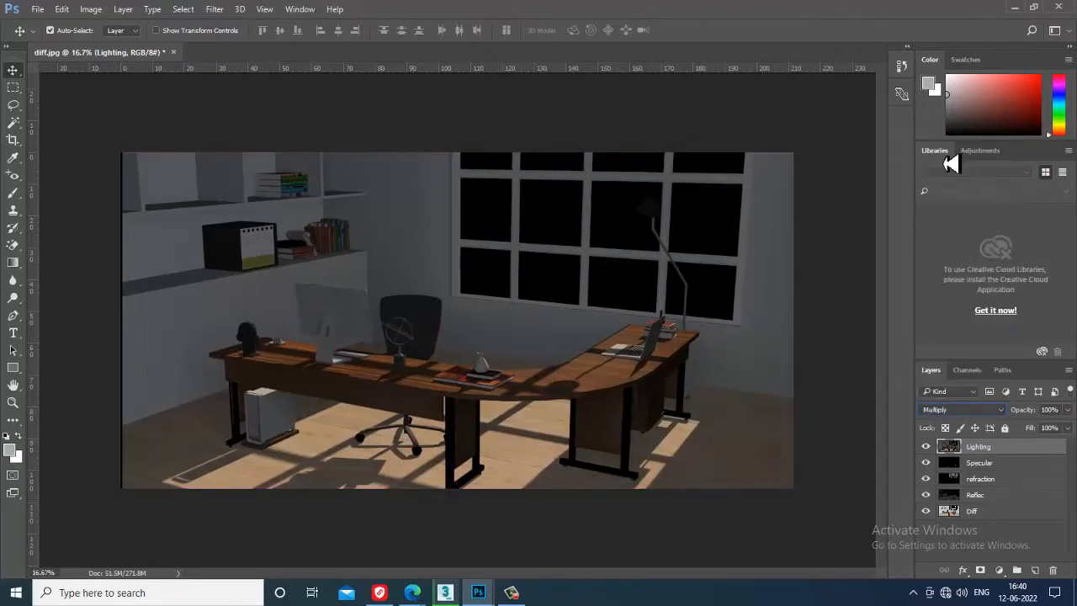
key("Down")
key("Down")
key("Down")
key("Down")
key("Down")
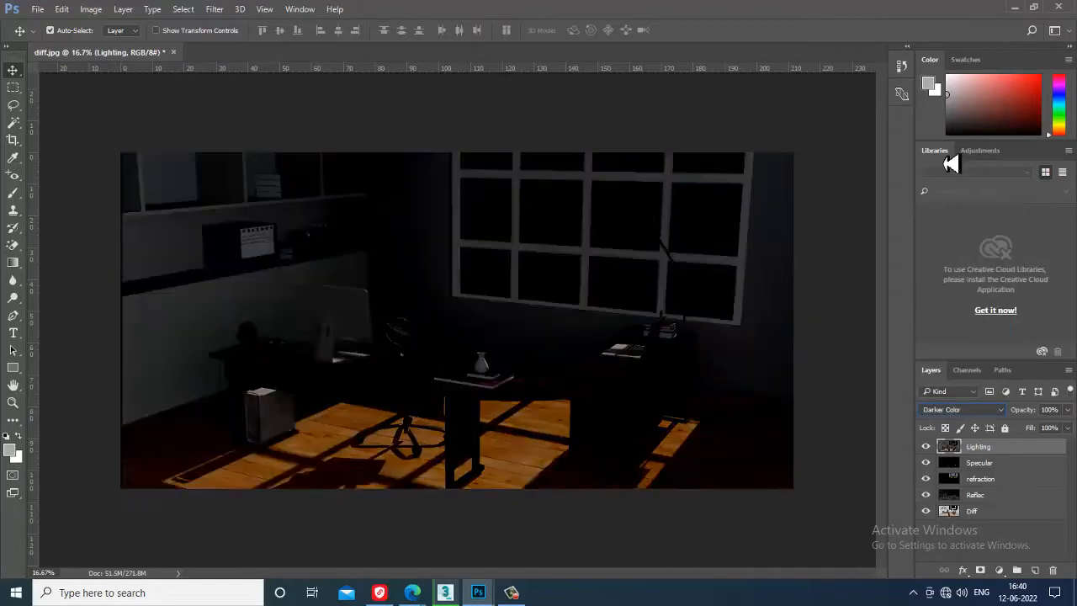
key("Down")
key("Down")
key("Down")
key("Down")
key("Down")
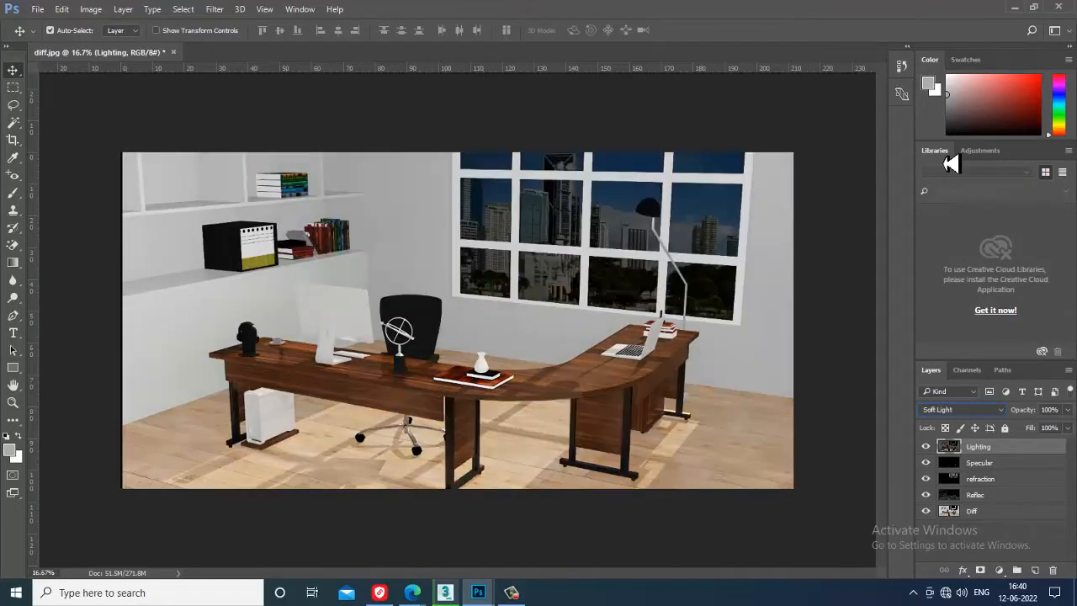
key("Down")
key("Down")
key("Down")
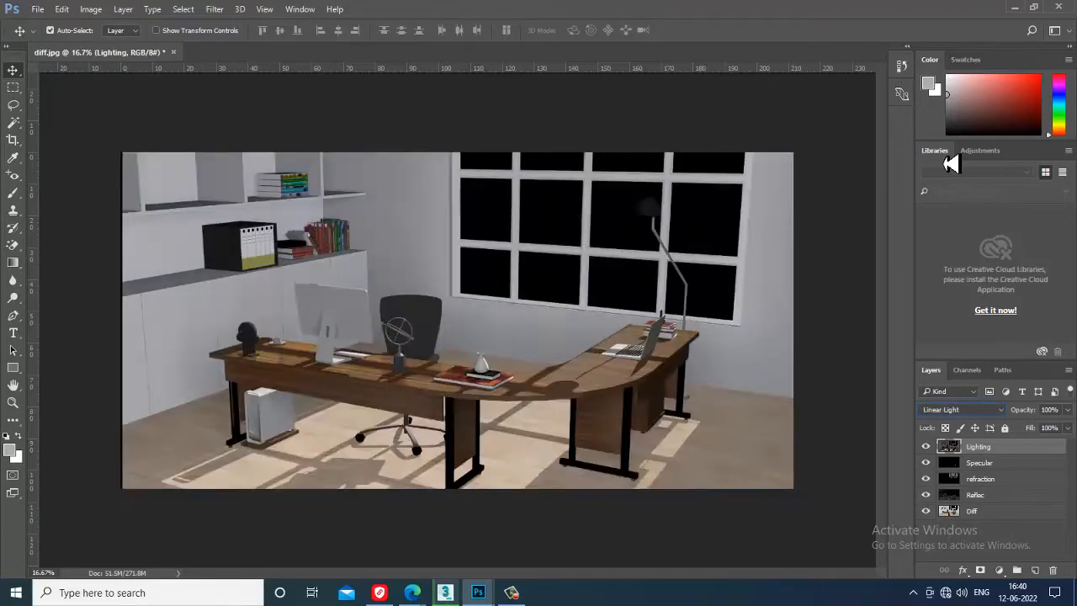
key("Down")
key("Down")
key("Down")
key("Down")
key("Down")
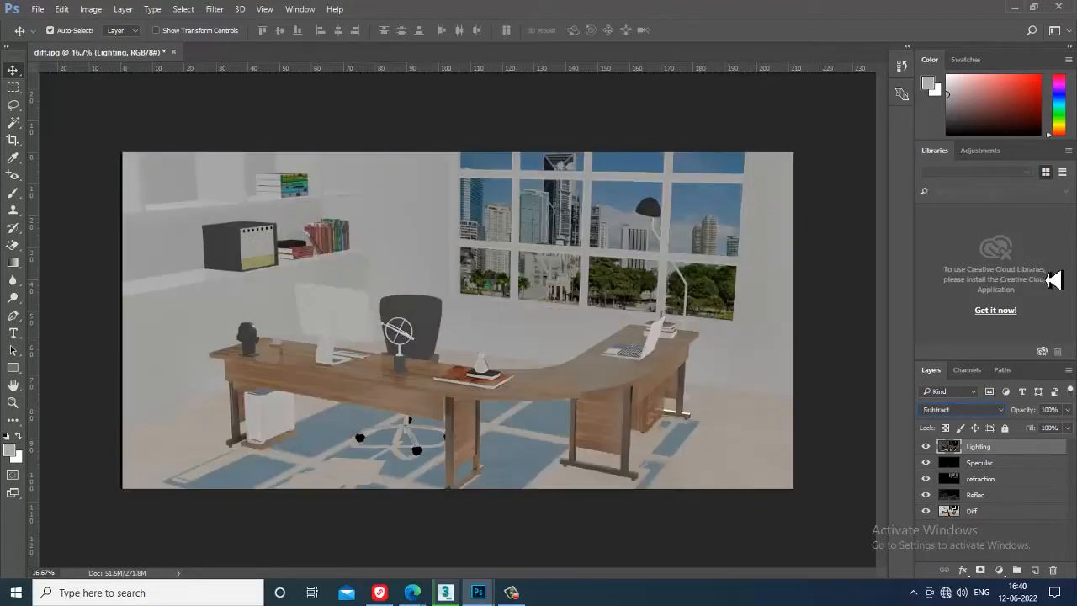
key("Down")
key("Down")
Try the Screen blend mode on the Lighting layer and compare the image with the layer hidden and shown
left_click(968, 416)
left_click(957, 168)
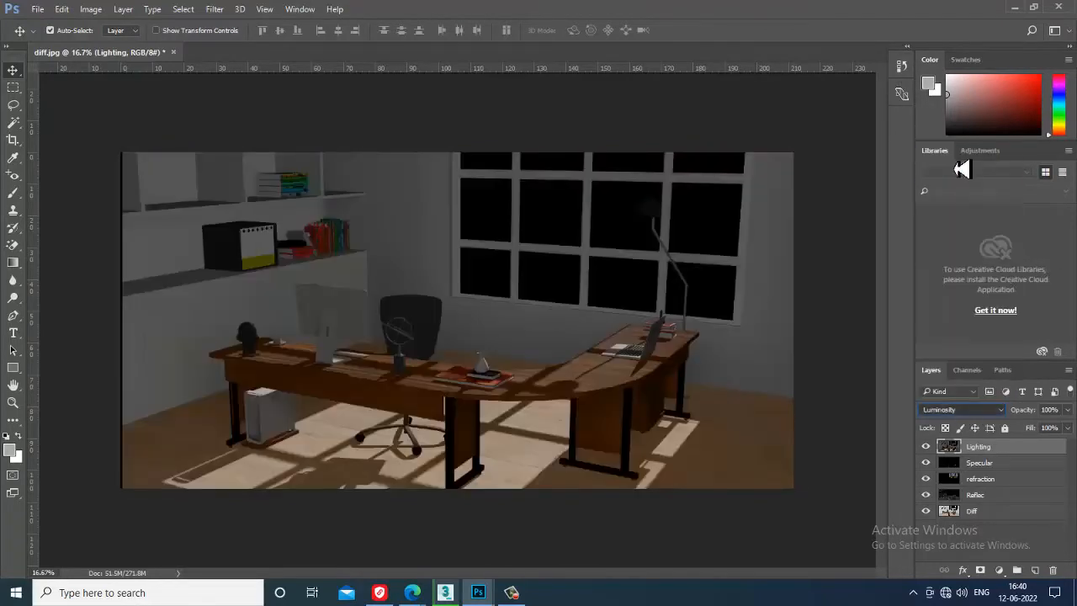
key("Down")
key("Down")
key("Down")
key("Down")
key("Down")
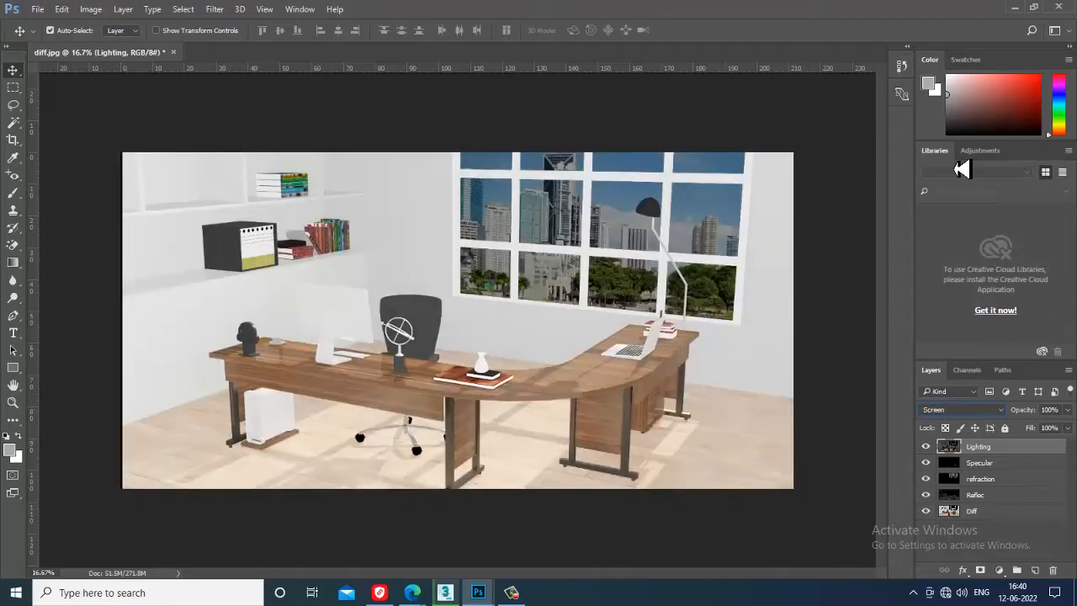
key("Down")
key("Up")
left_click(927, 448)
left_click(926, 447)
left_click(926, 448)
left_click(926, 448)
Try the Overlay, Soft Light and Hard Light blend modes on the Lighting layer
left_click(983, 413)
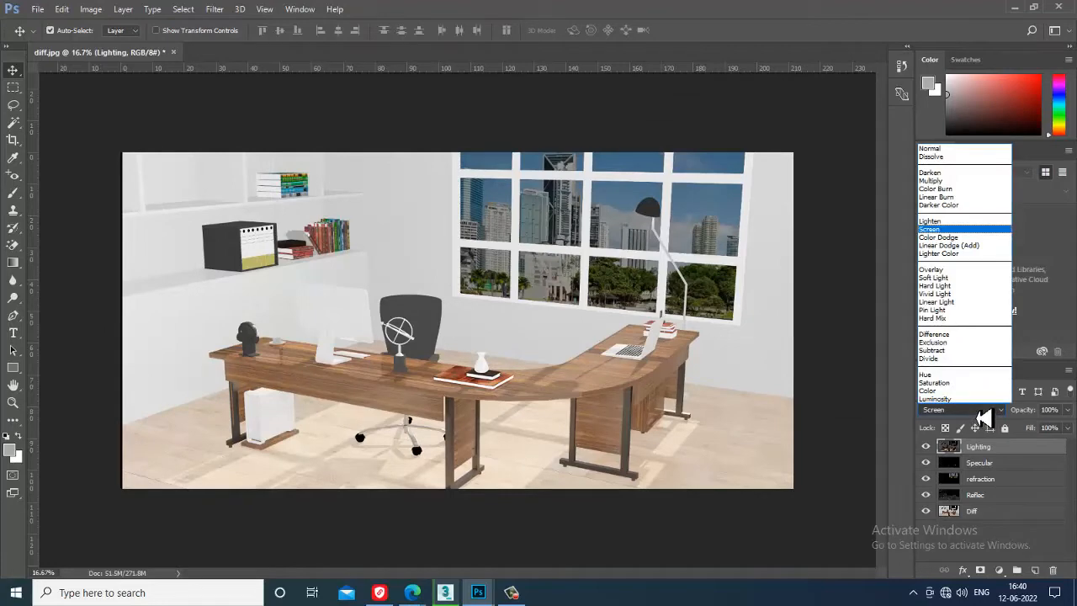
left_click(942, 270)
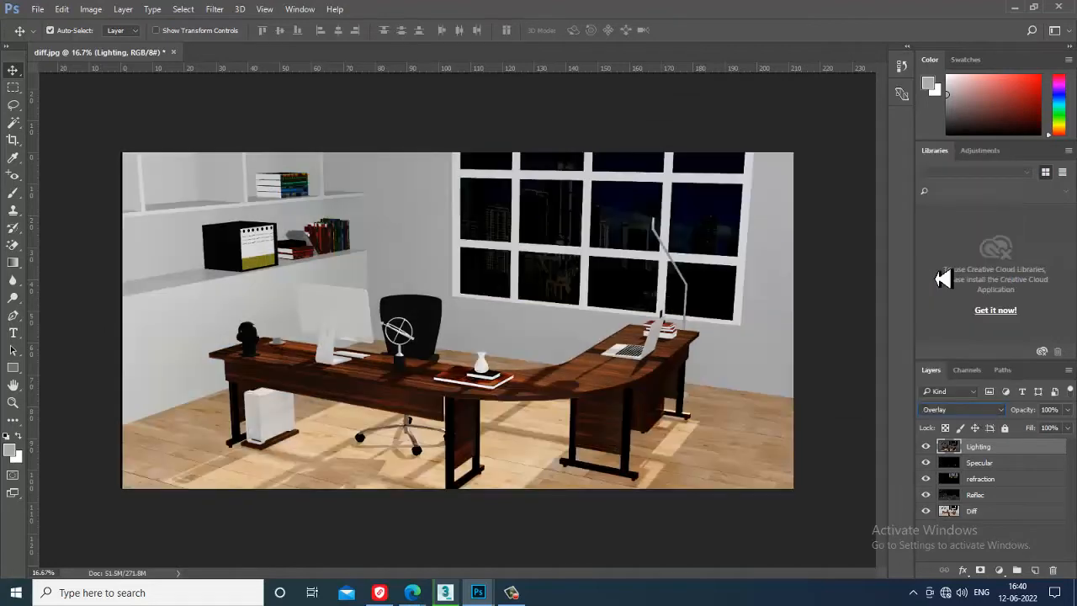
left_click(966, 410)
left_click(956, 292)
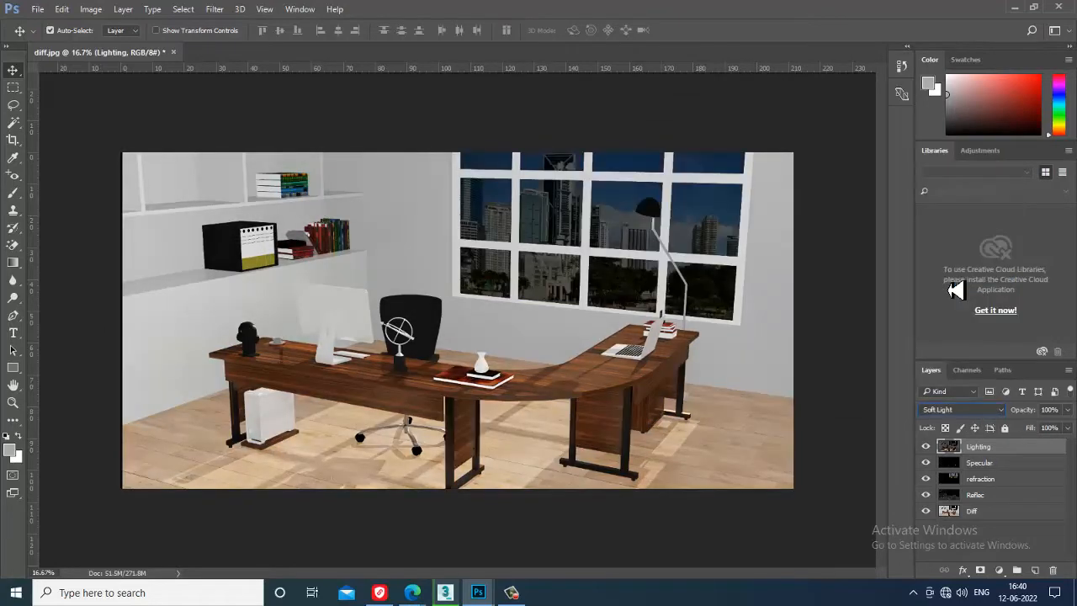
key("Down")
key("Up")
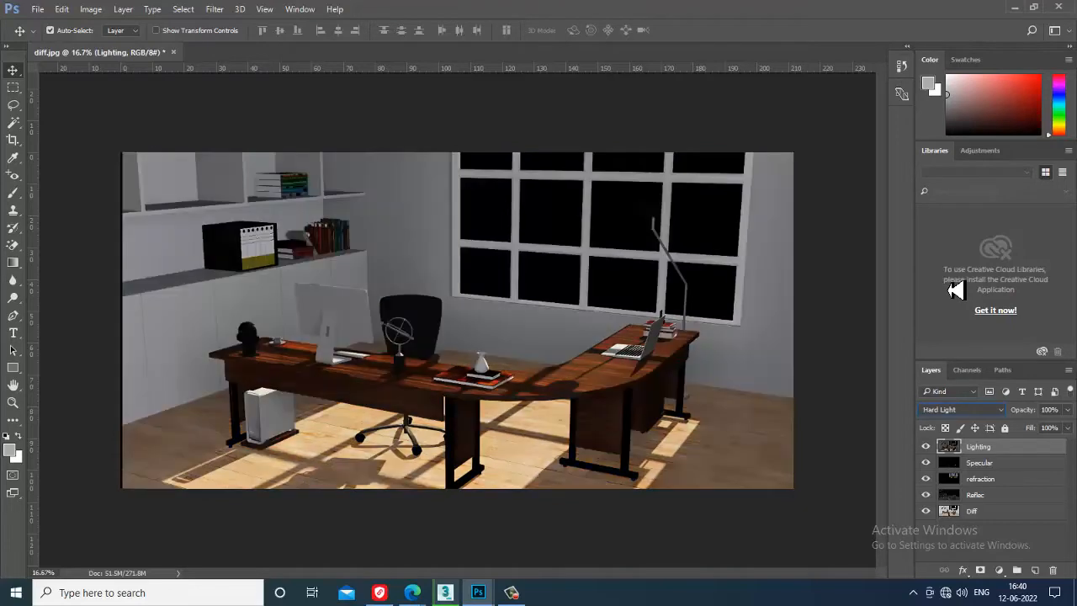
Try the blend modes between Vivid Light and Difference on the Lighting layer and settle on Pin Light
key("Down")
key("Down")
key("Down")
key("Down")
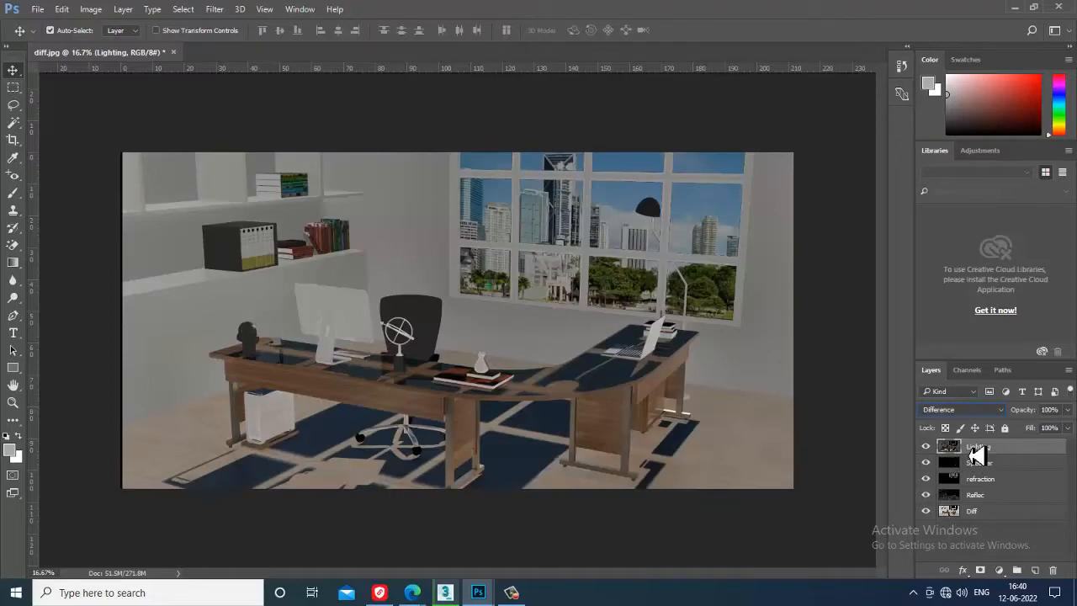
key("Up")
key("Up")
key("Up")
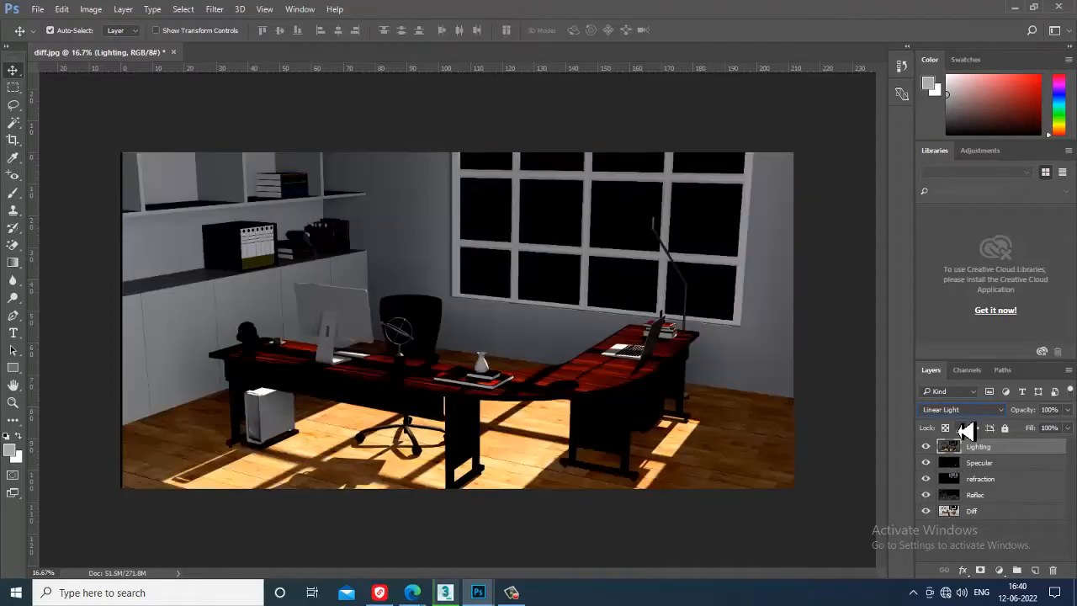
key("Down")
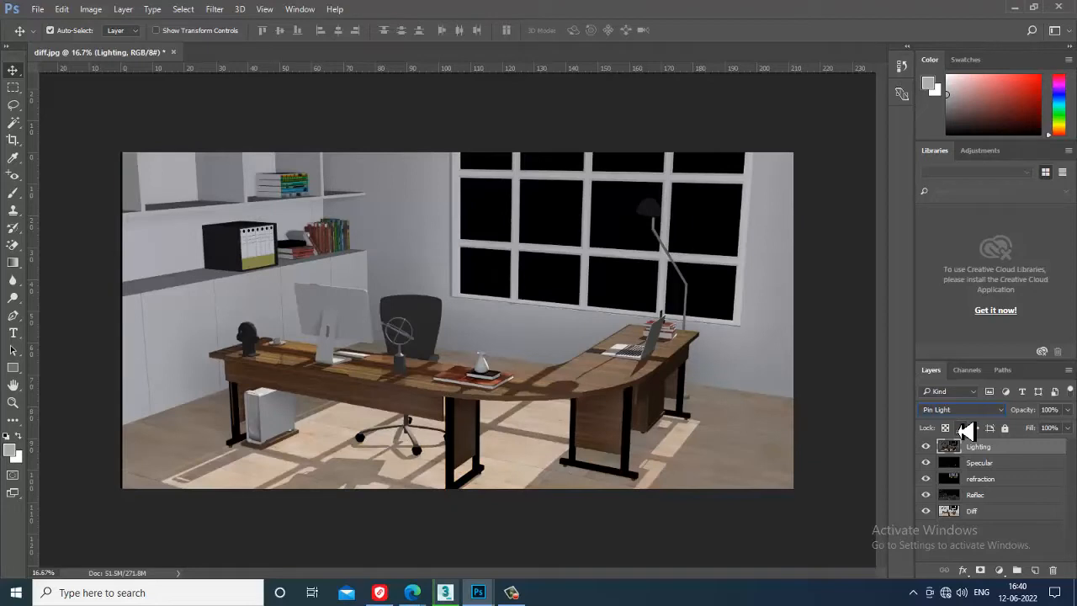
key("Down")
key("Up")
Move the refraction layer above the Lighting layer and toggle its visibility to compare the window view
left_click(990, 480)
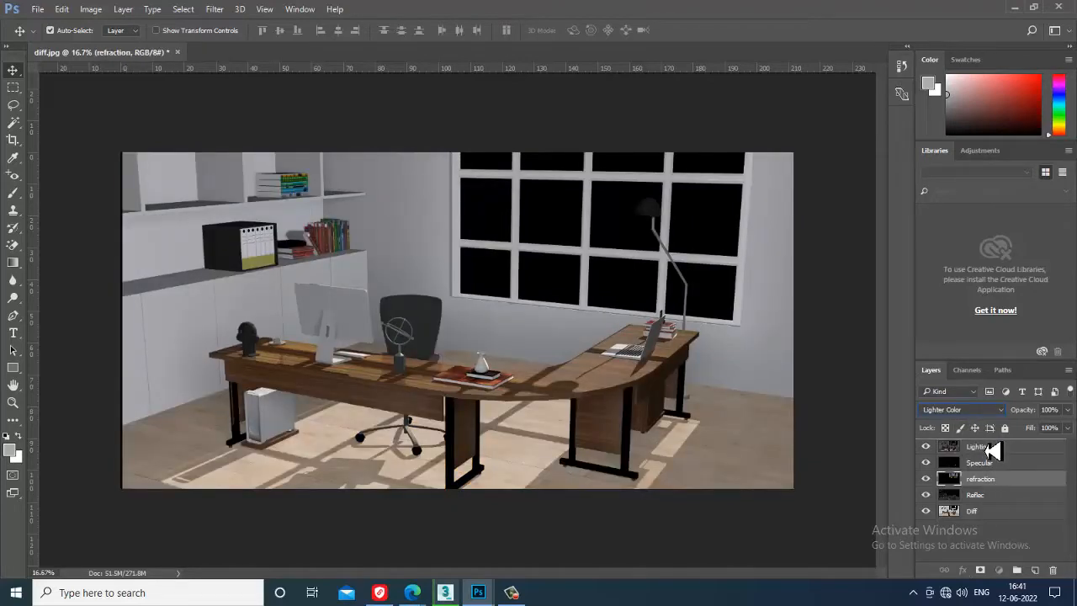
left_click_drag(993, 452, 994, 451)
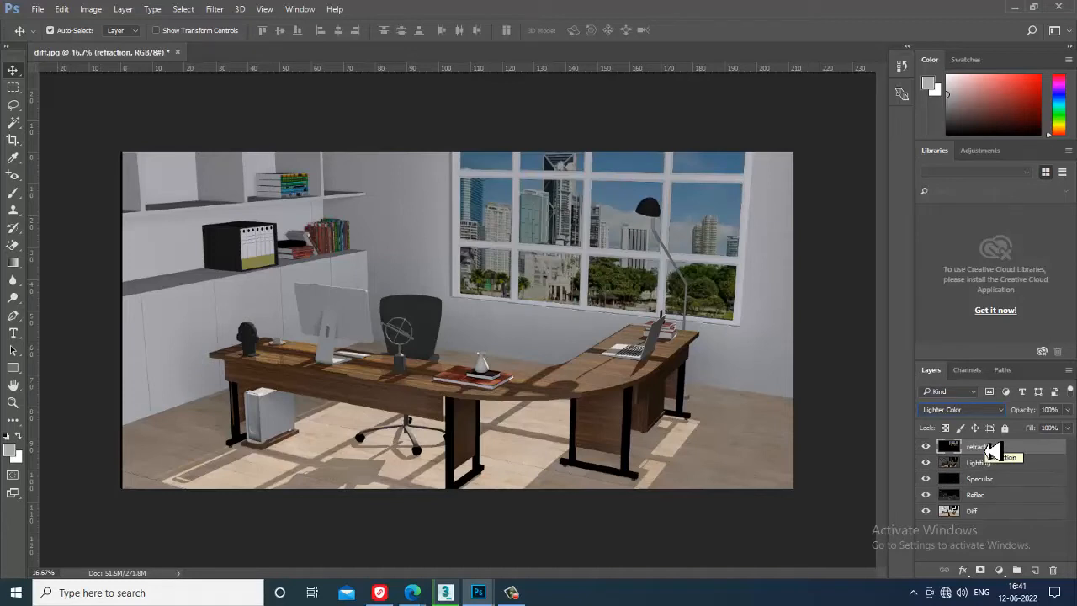
left_click(926, 446)
left_click(926, 446)
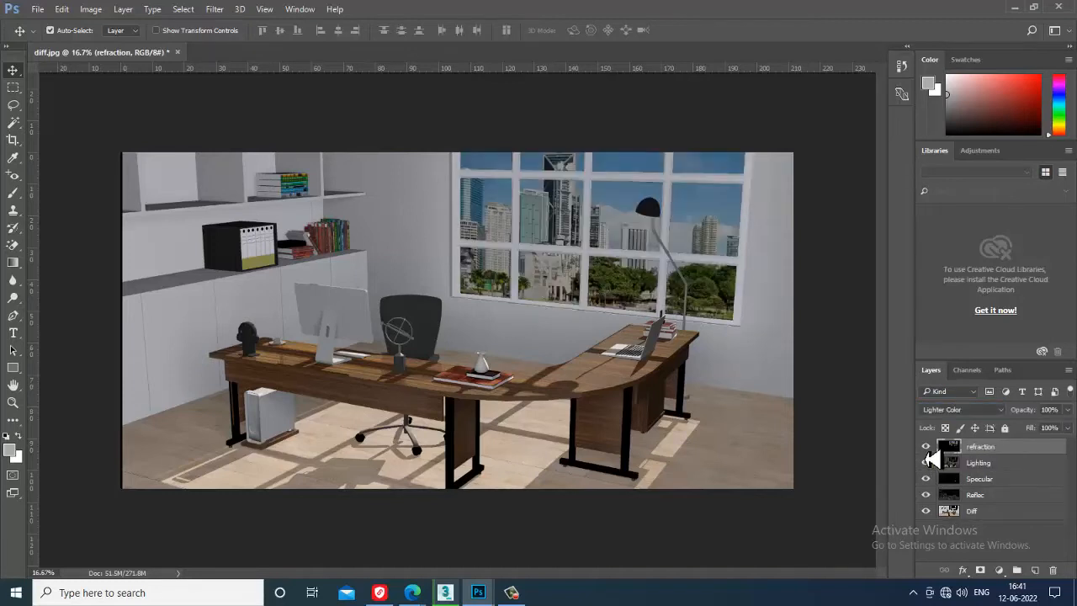
Compare Overlay, Soft Light, Hard Light and the following modes on the Lighting layer beneath refraction, ending on Pin Light
left_click(987, 463)
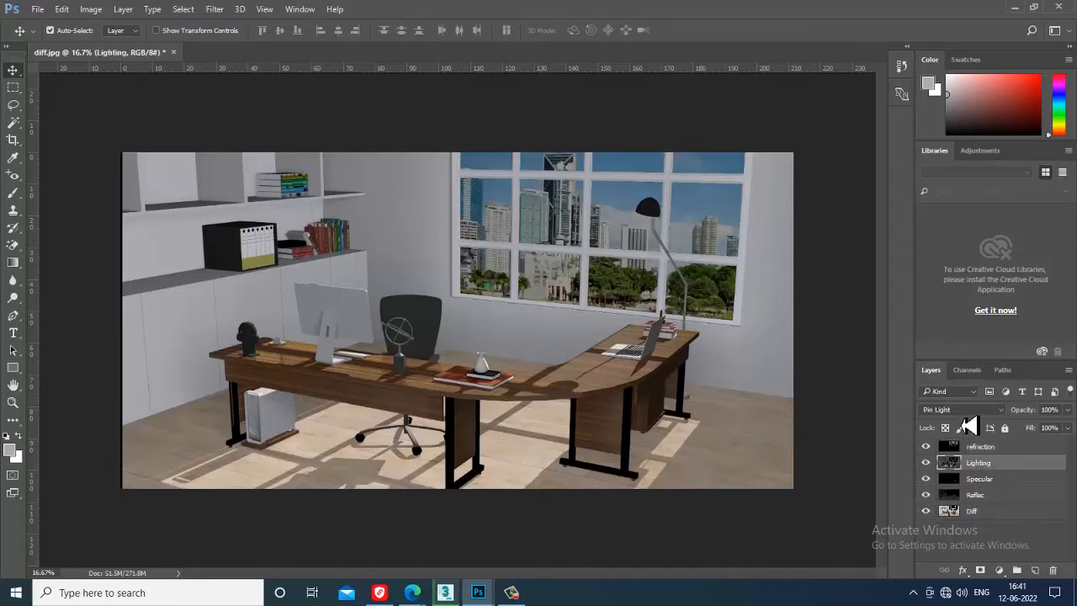
left_click(959, 411)
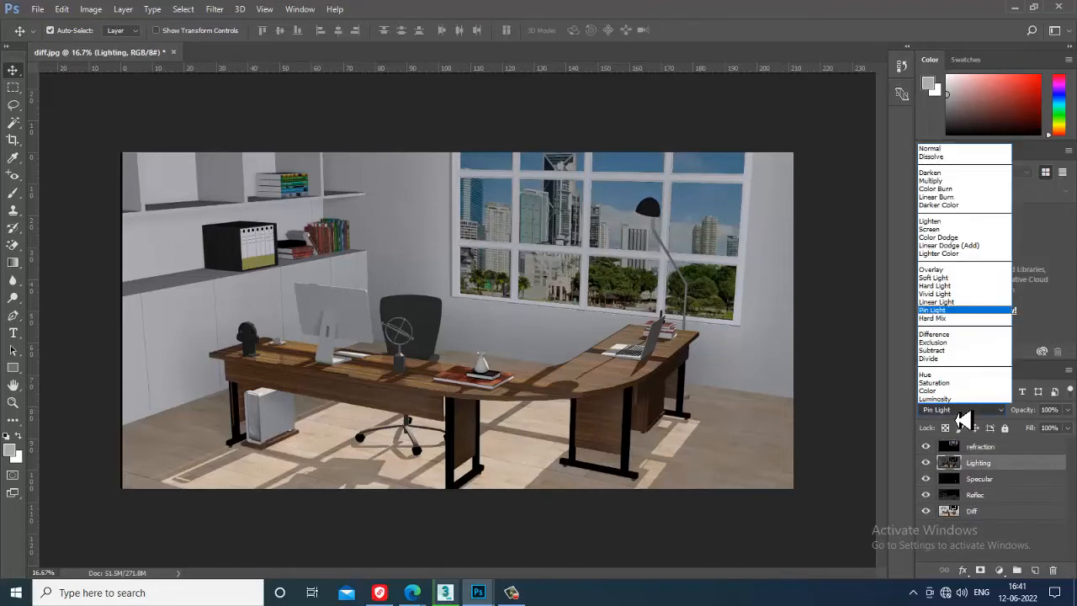
left_click(934, 269)
key("Down")
key("Down")
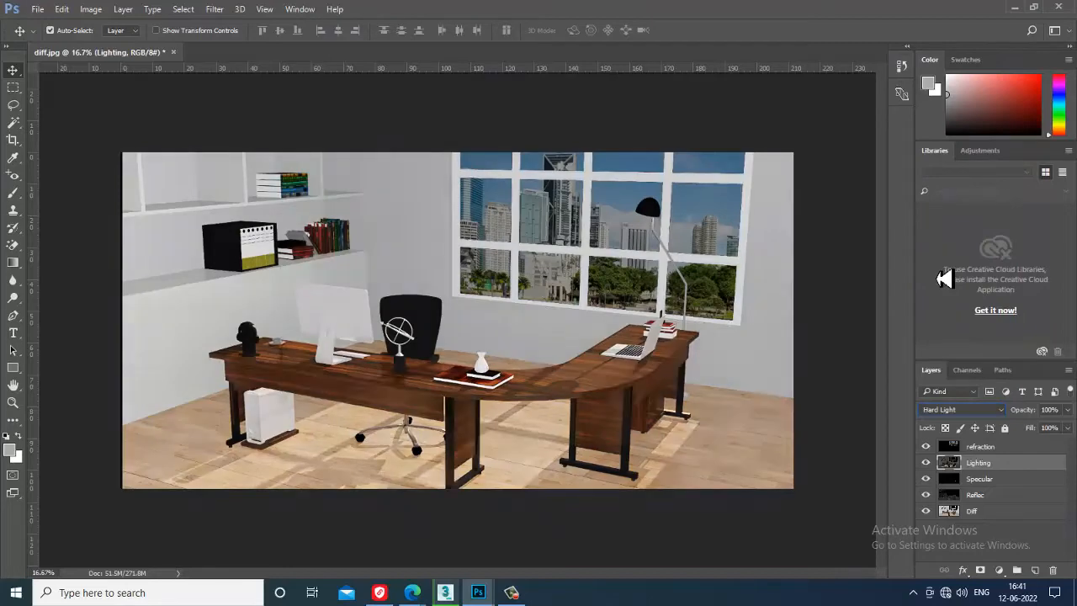
key("Down")
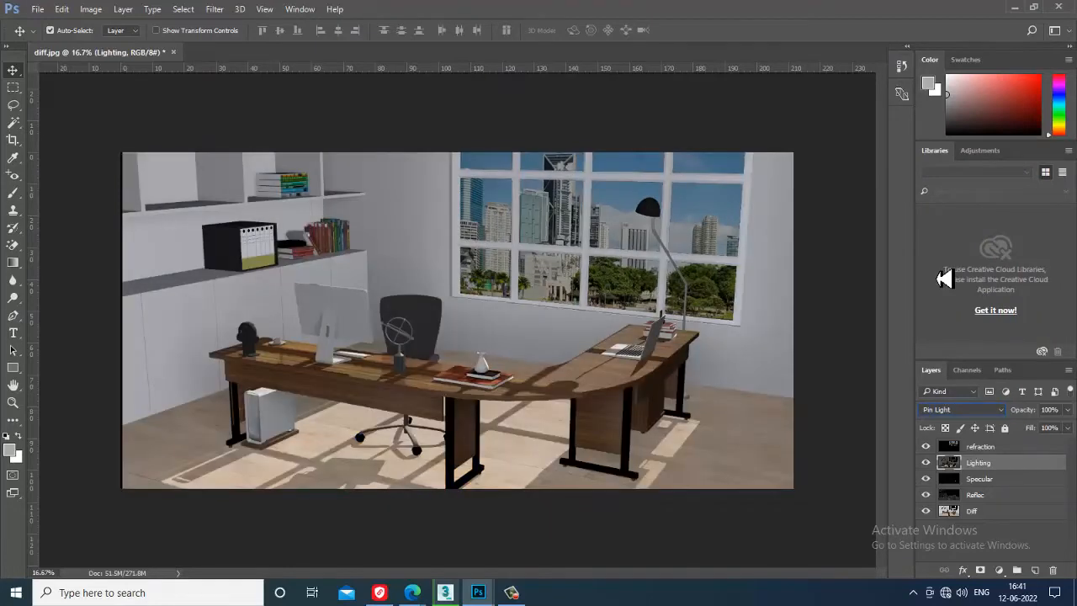
key("Down")
key("Down")
key("Down")
Try the Screen, Color Burn and Darker Color blend modes on the Lighting layer
left_click(959, 411)
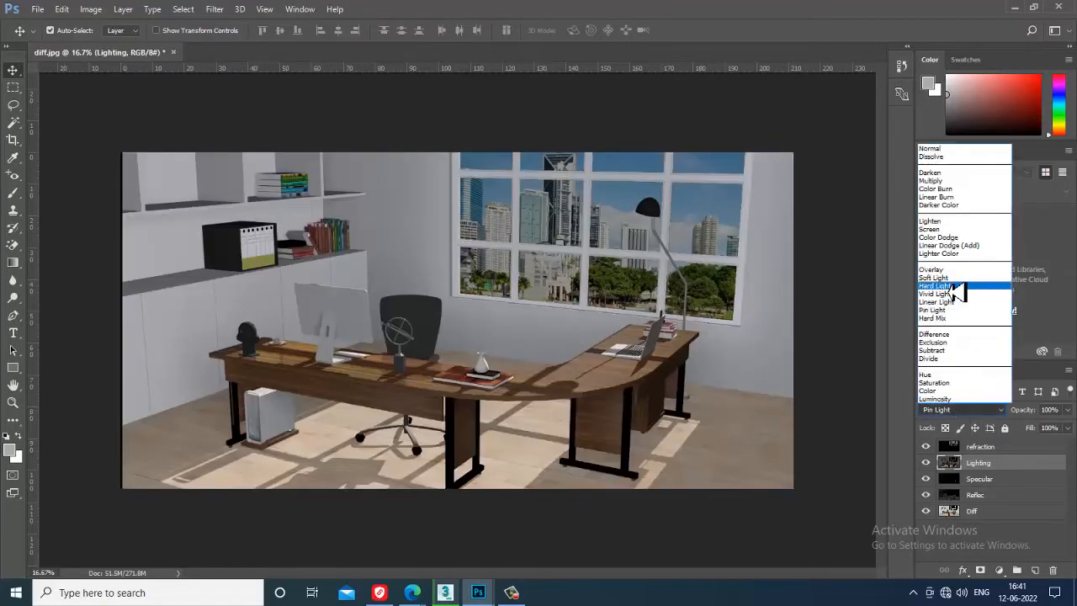
left_click(949, 230)
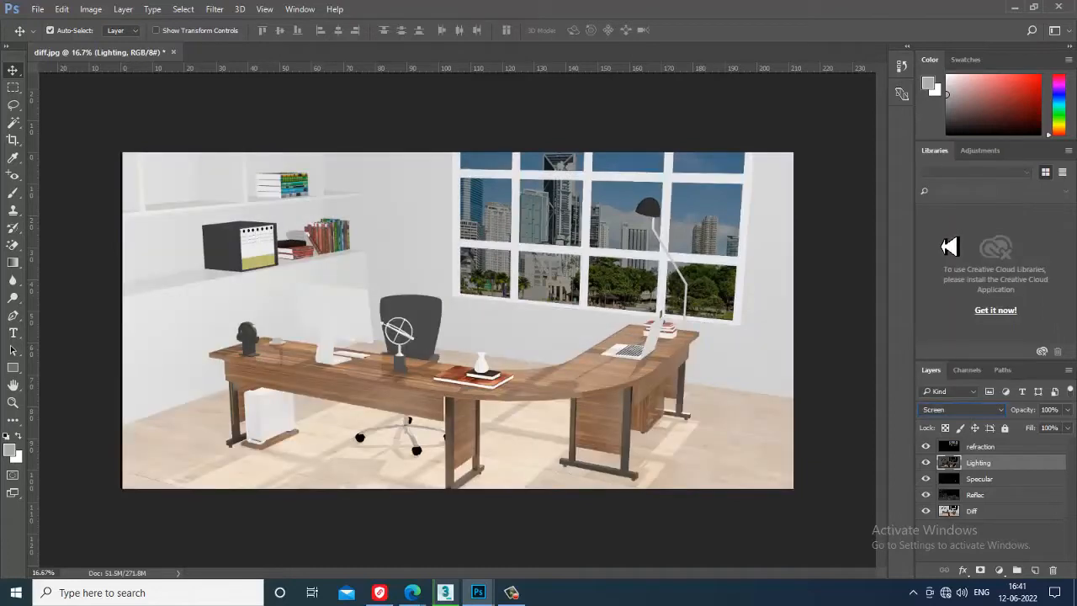
left_click(959, 410)
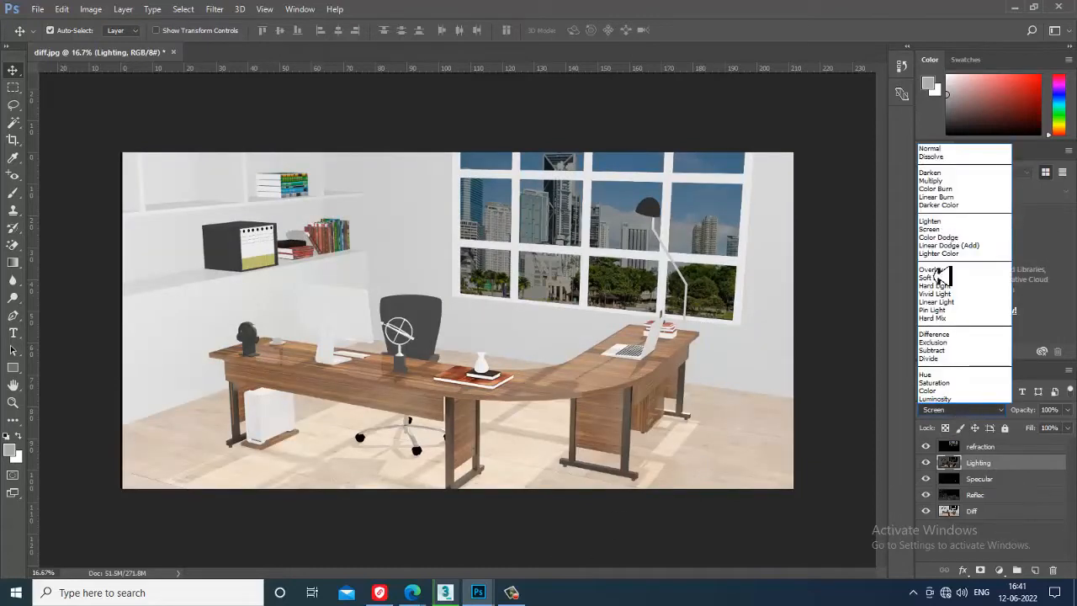
left_click(944, 180)
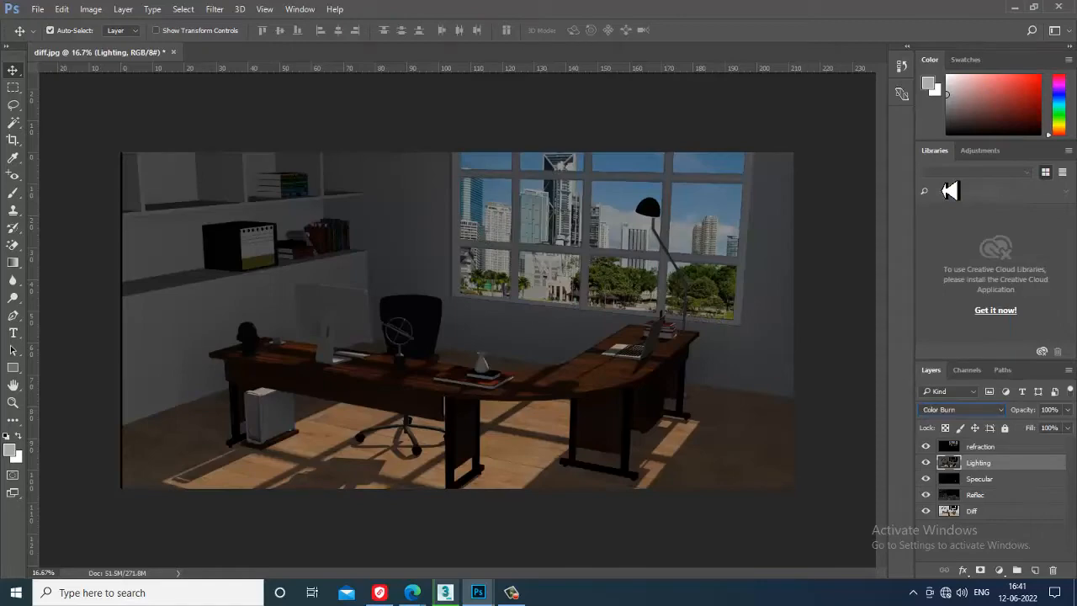
key("Down")
key("Down")
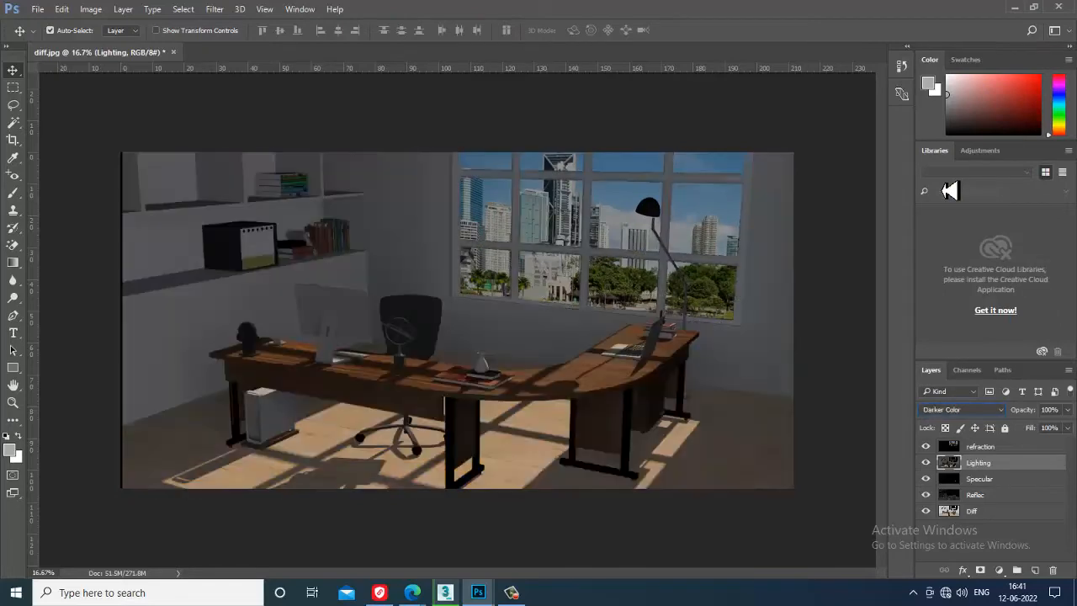
Compare the Lighting layer's blend modes from Darker Color through Overlay, Soft Light and Vivid Light, ending on Pin Light
key("Up")
key("Down")
key("Down")
key("Down")
key("Down")
key("Down")
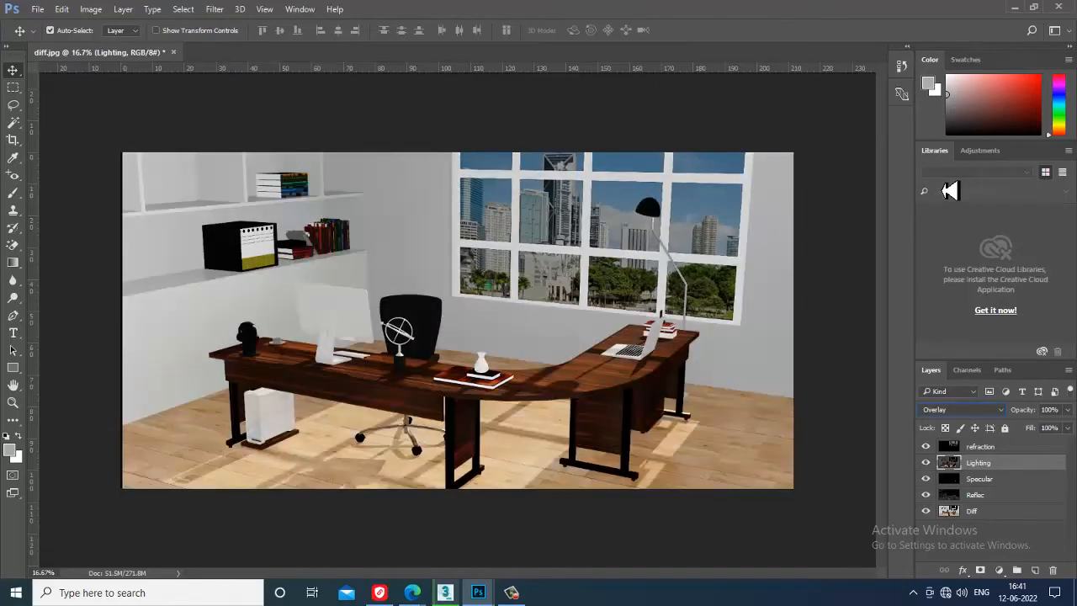
key("Down")
key("Down")
key("Up")
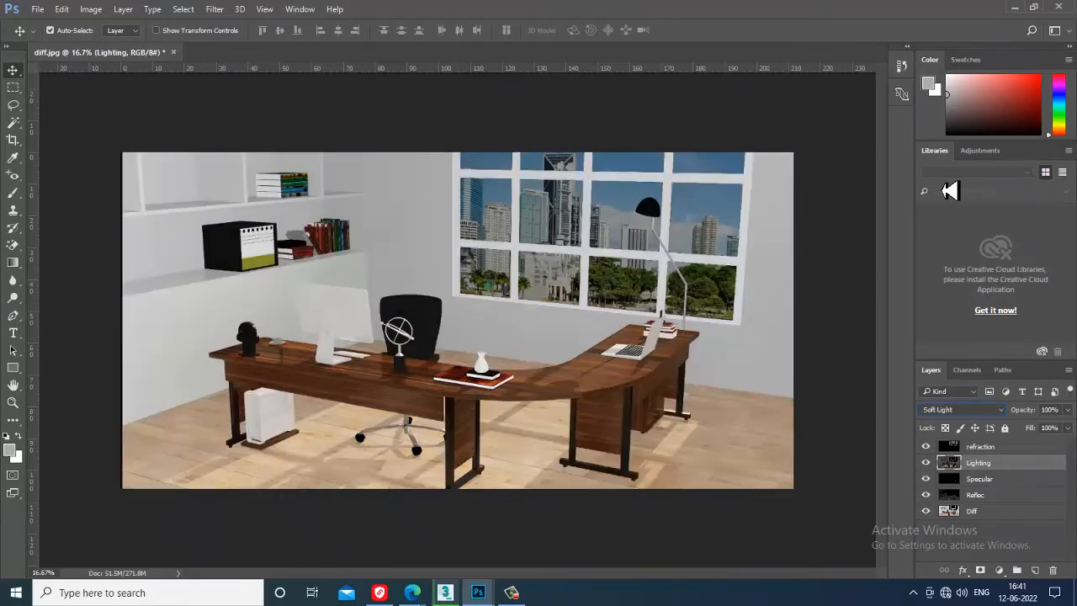
key("Down")
key("Down")
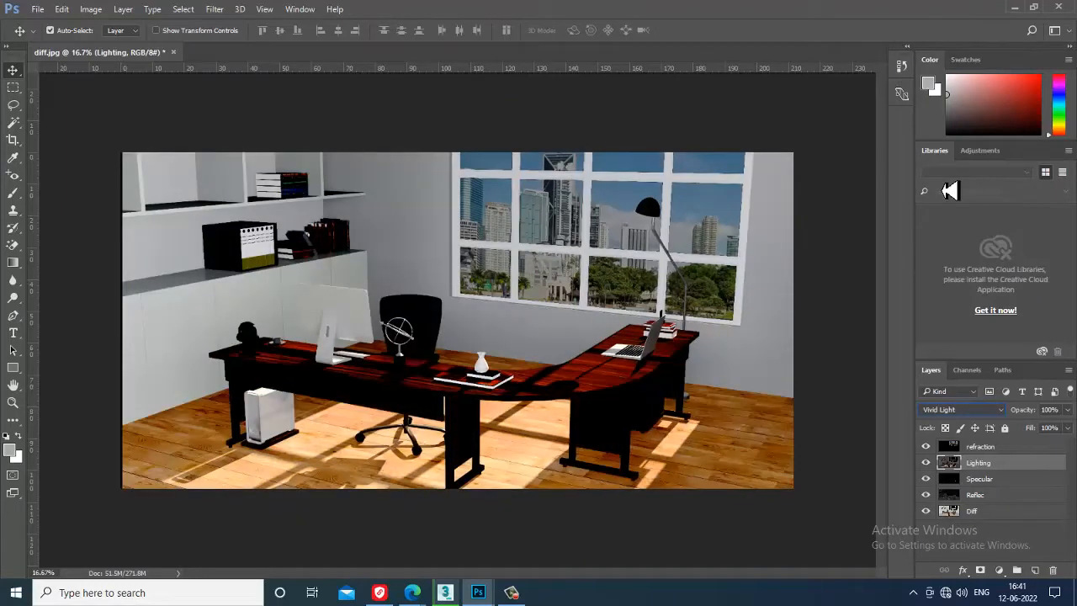
key("Down")
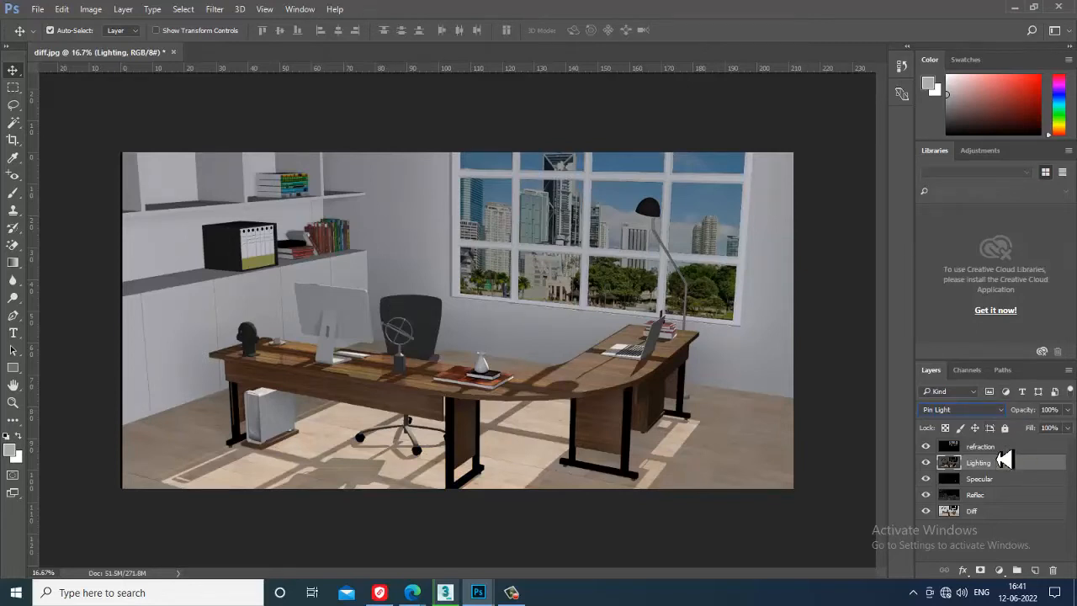
Toggle the refraction and Lighting layers off and on to compare each one's effect on the composite
left_click(1000, 450)
left_click(927, 449)
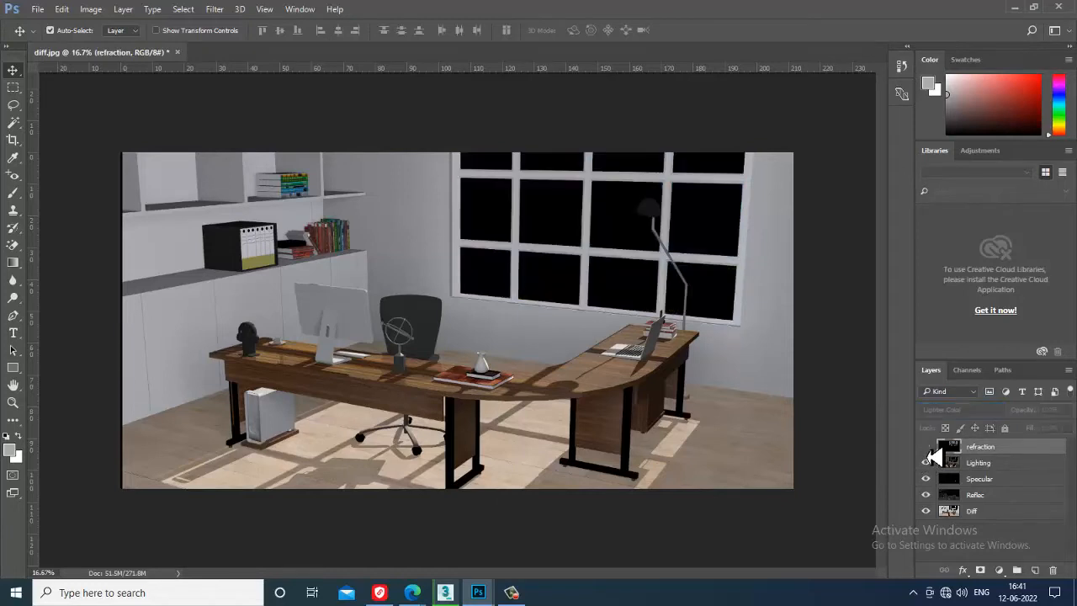
left_click(928, 448)
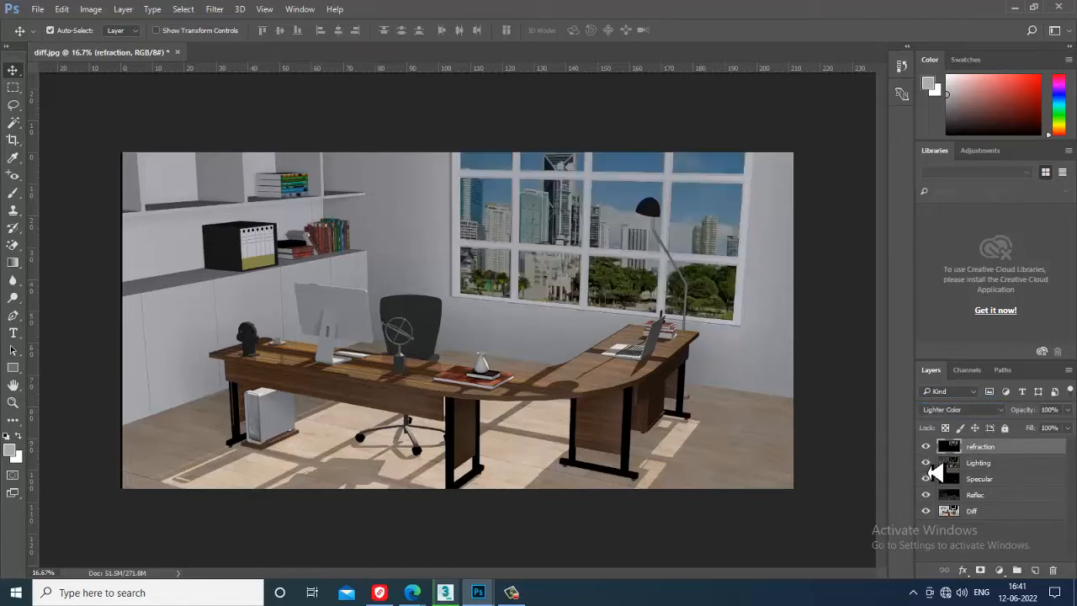
left_click(926, 463)
left_click(926, 462)
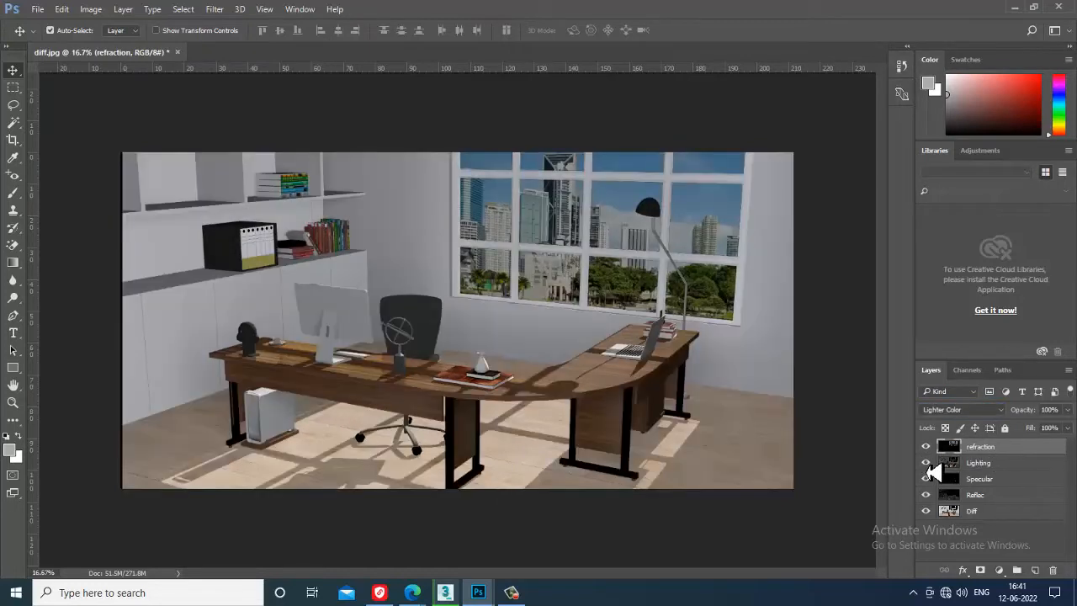
Try the blend modes from Dissolve to Screen on the Lighting layer
left_click(993, 467)
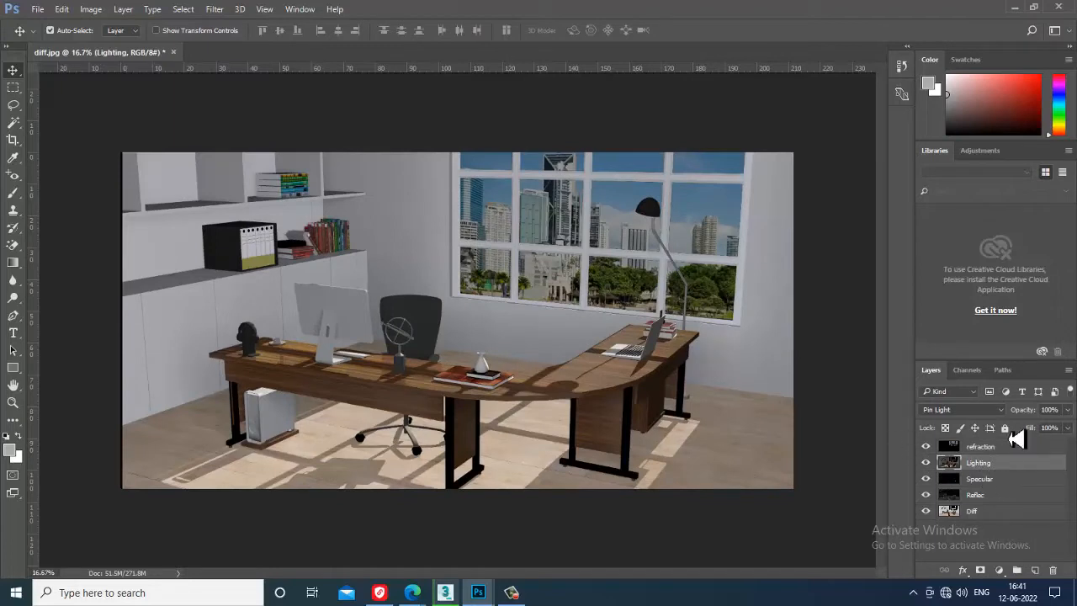
left_click(962, 410)
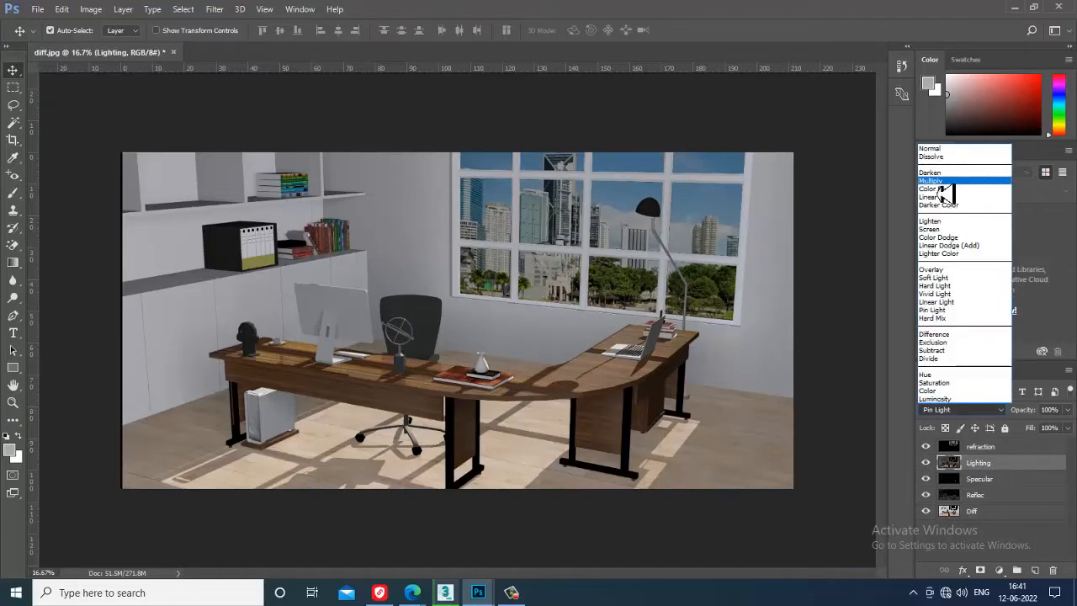
left_click(940, 172)
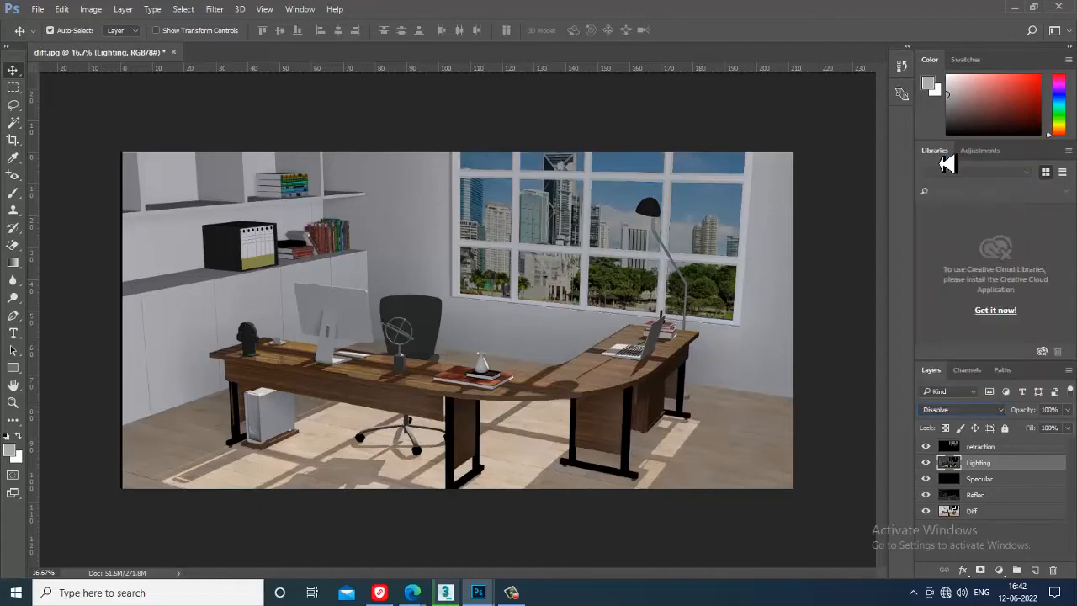
key("Down")
key("Down")
key("Down")
key("Down")
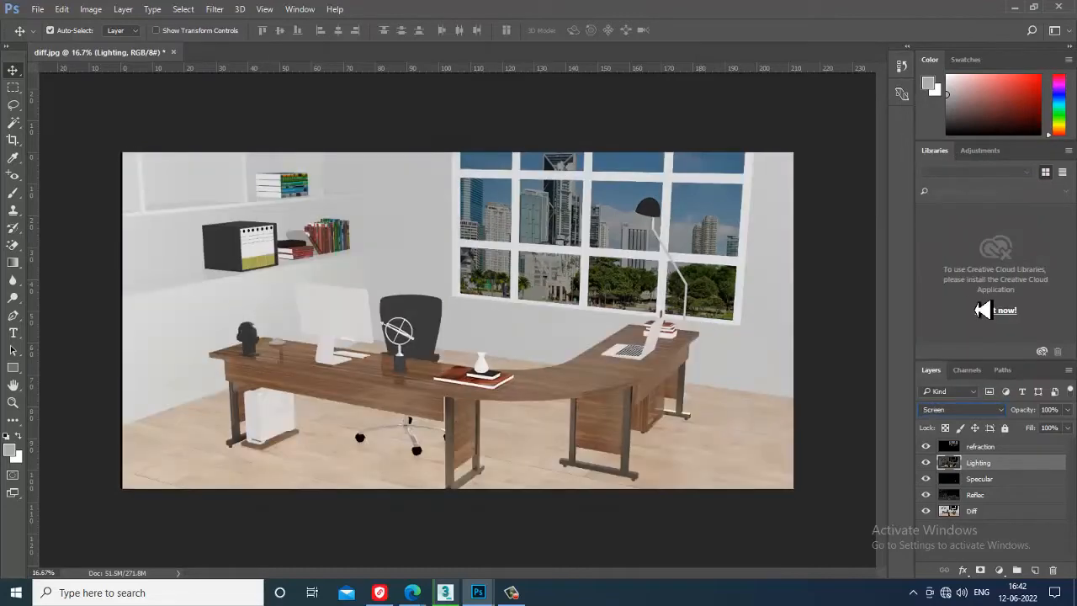
Compare Soft Light, Hard Light and Linear Light on the Lighting layer and return it to Pin Light
key("Down")
key("Down")
key("Down")
key("Down")
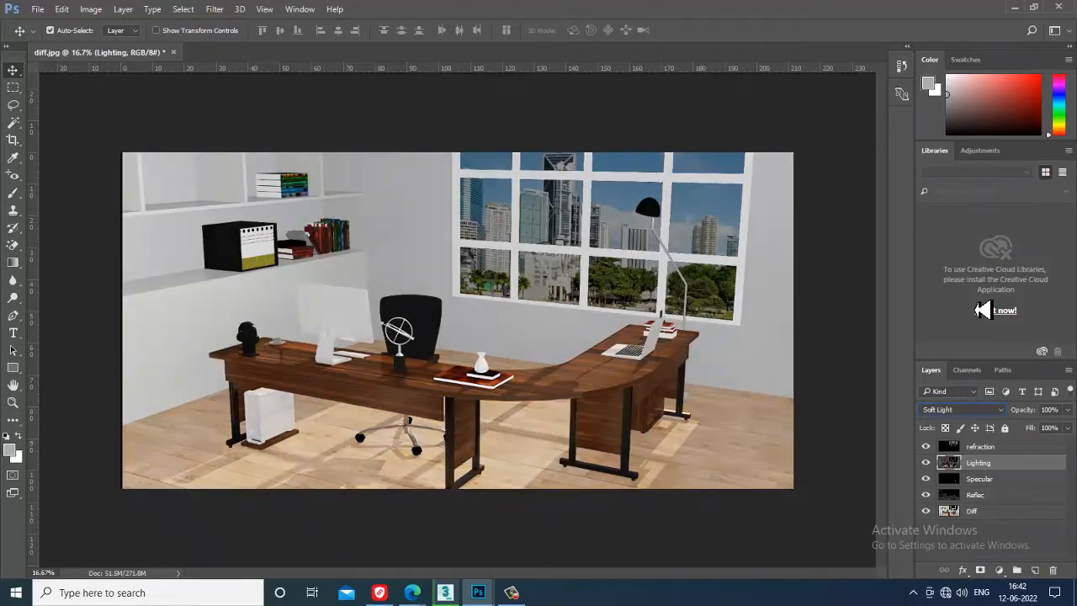
key("Down")
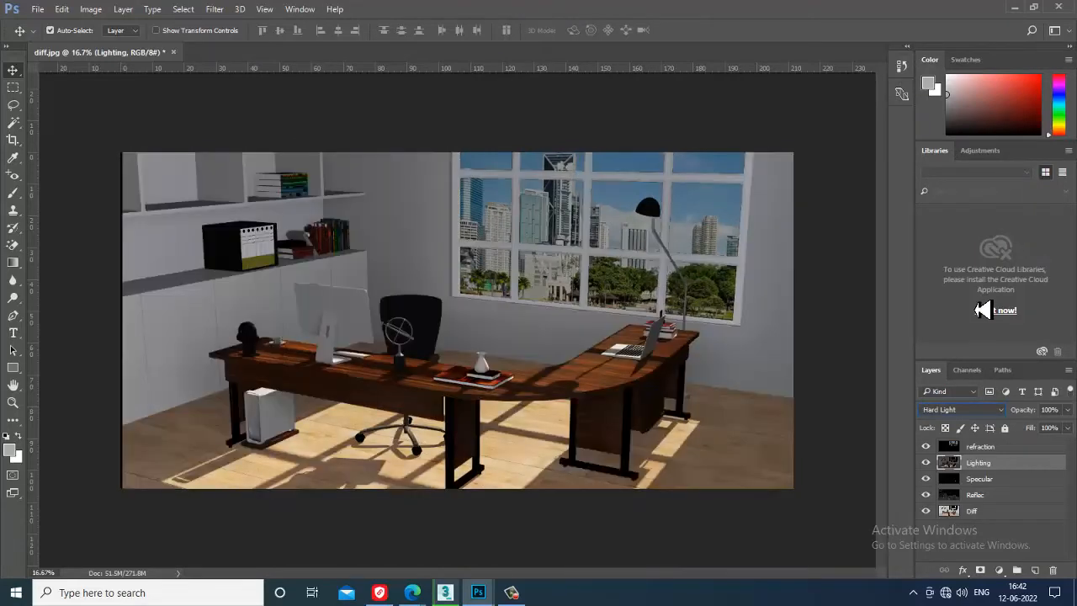
key("Down")
key("Down")
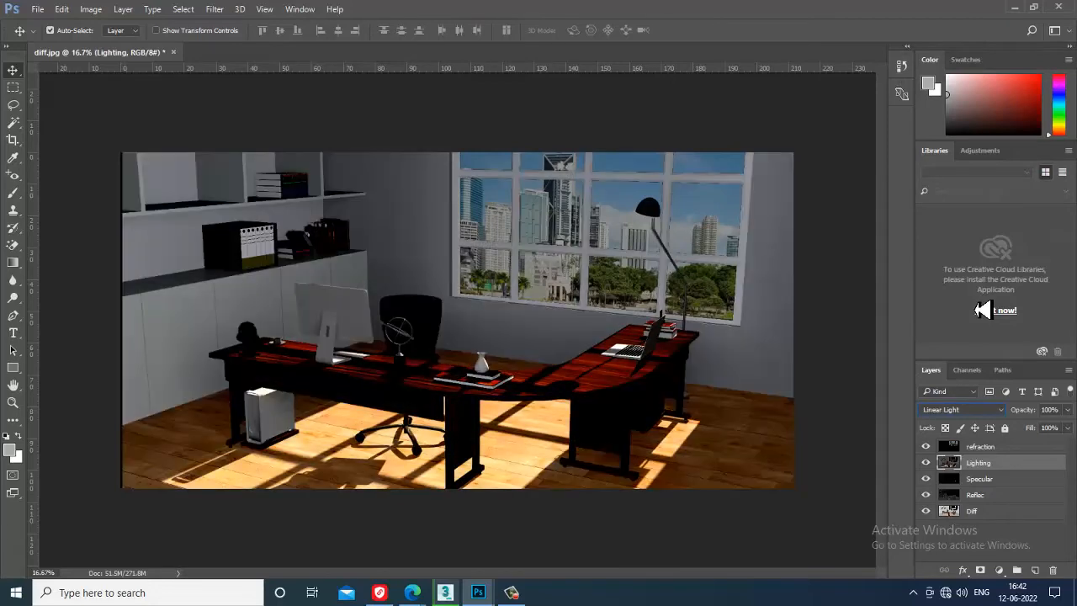
key("Up")
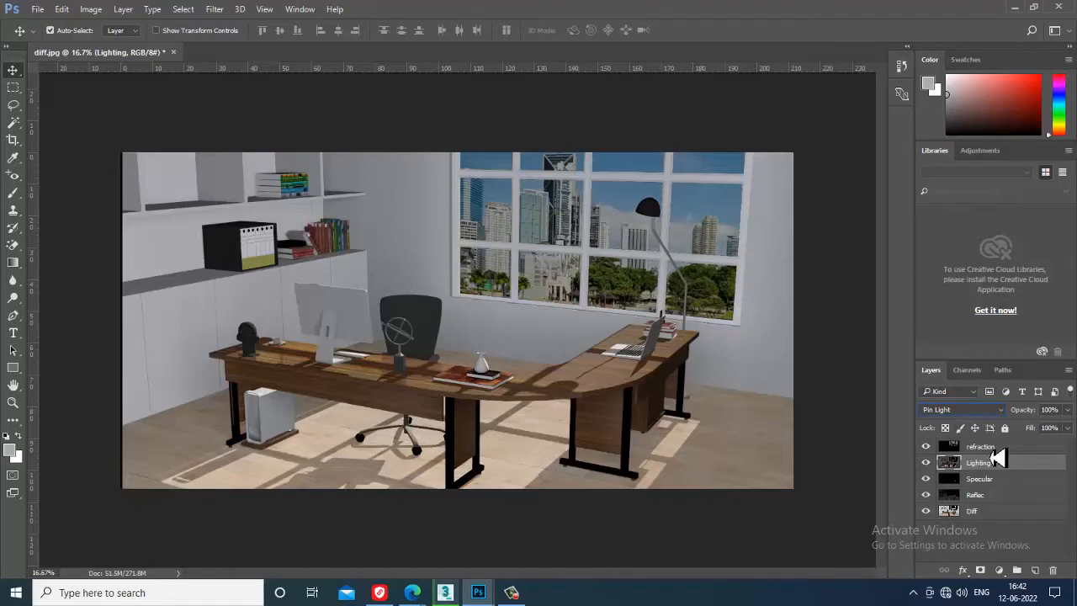
Make refraction the active layer and open the GI image from the pass folder
left_click(983, 449)
left_click(39, 12)
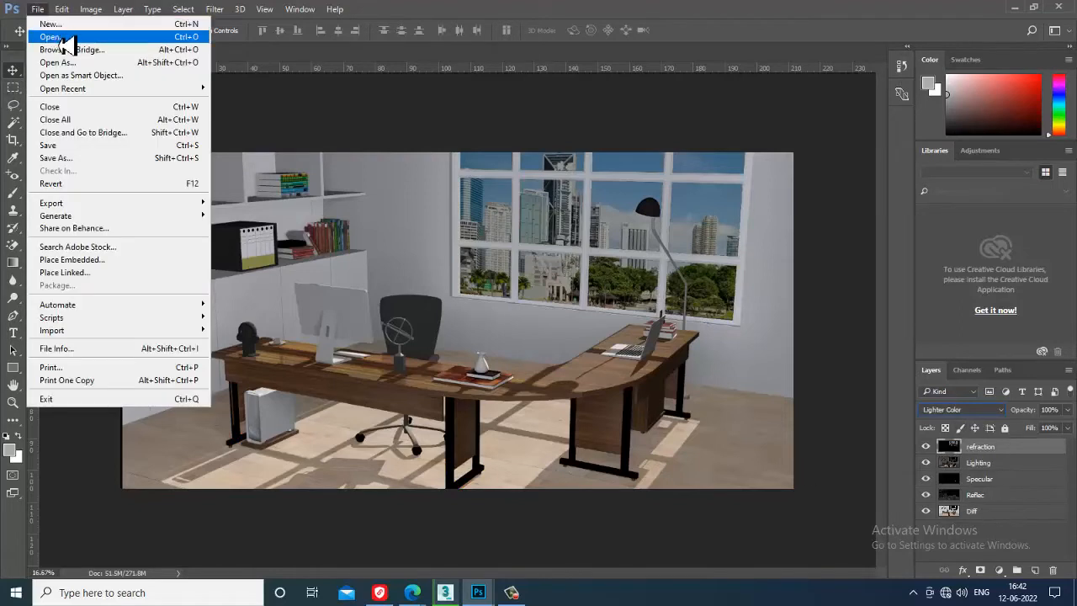
left_click(70, 40)
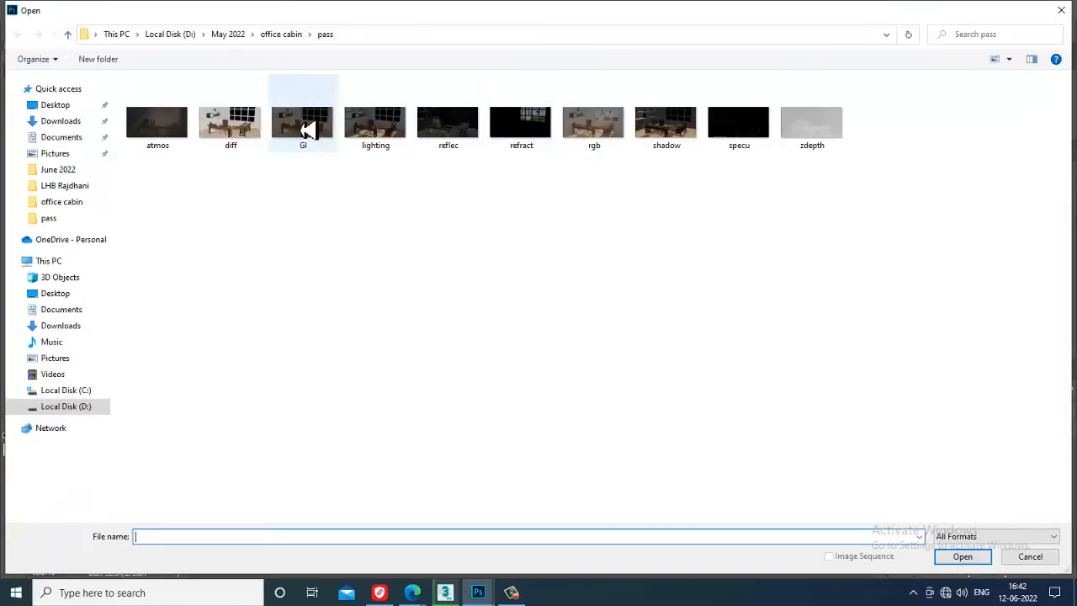
double_click(305, 126)
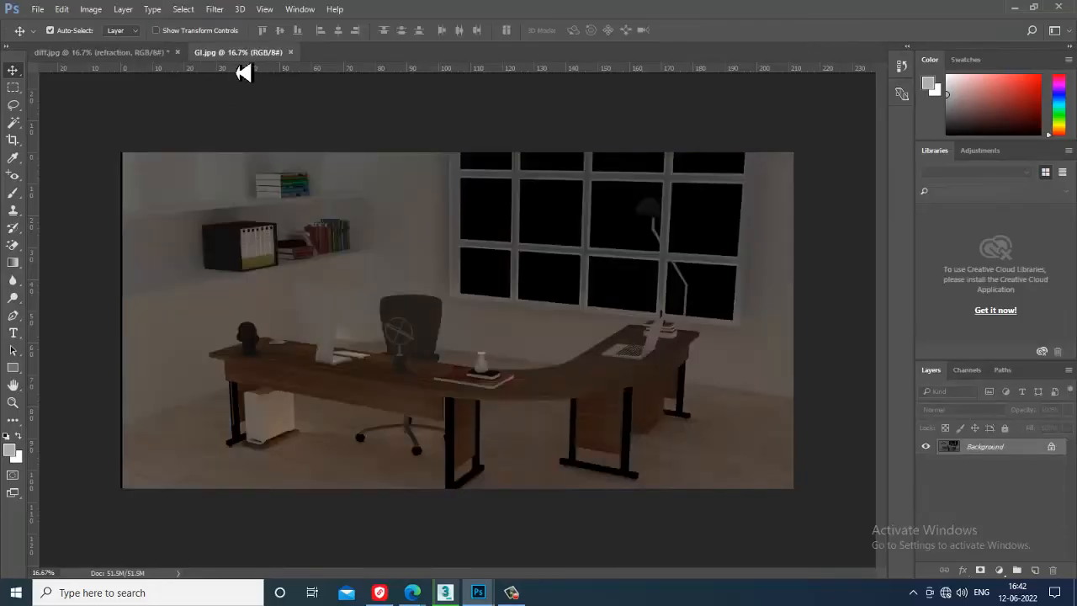
Copy the GI image into the diff.jpg composite, close its document and align the new layer with the other passes
left_click_drag(244, 54, 379, 313)
left_click_drag(1031, 210, 756, 190)
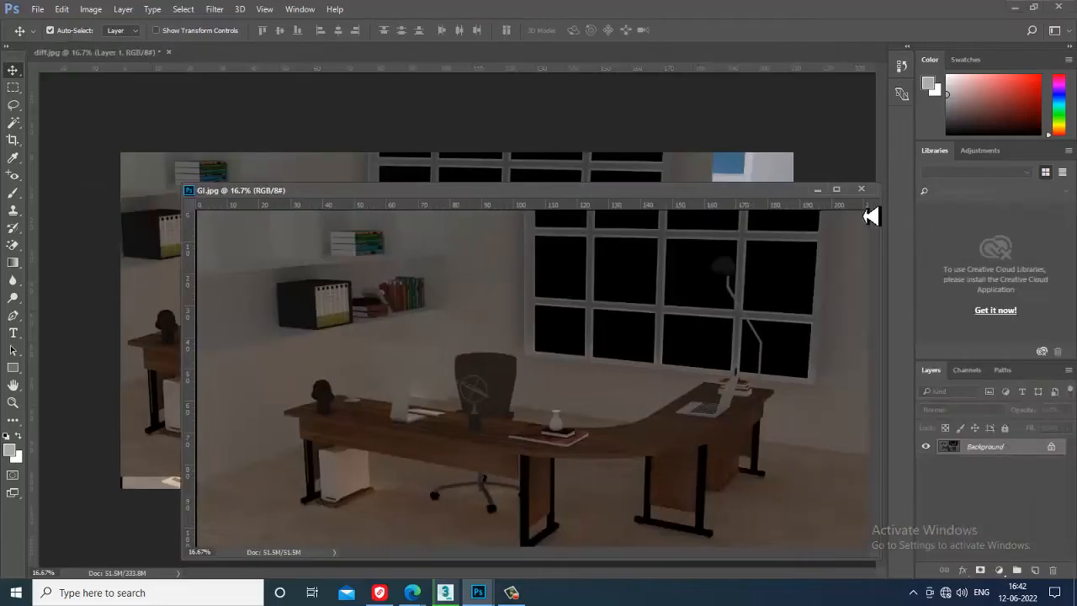
left_click(864, 191)
left_click_drag(490, 303, 570, 318)
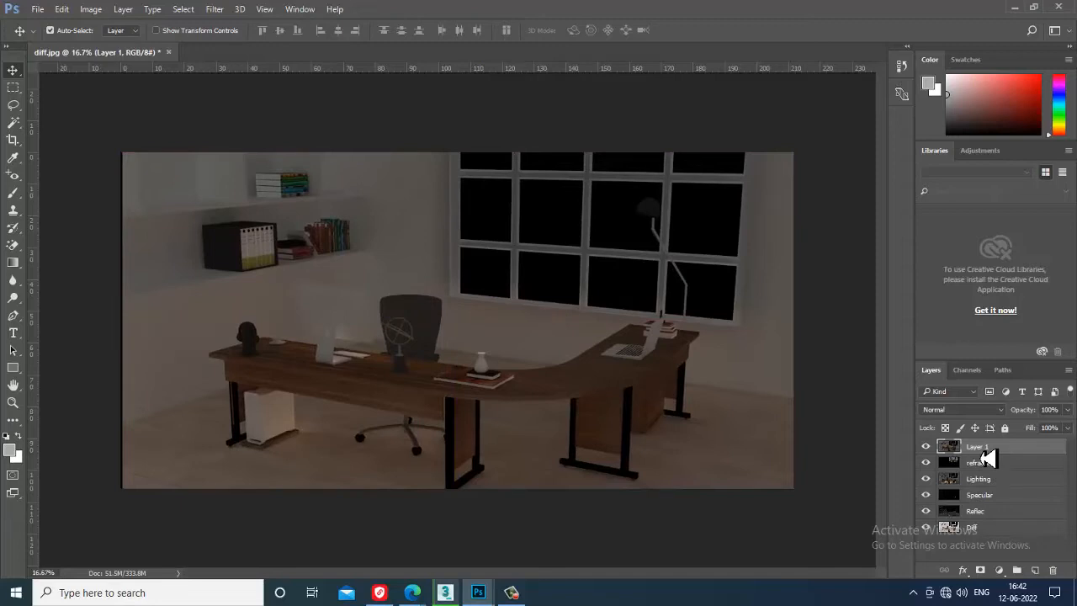
Rename the new layer as GI and move it beneath the refraction layer
type("GI")
key("Return")
key("ctrl+bracketleft")
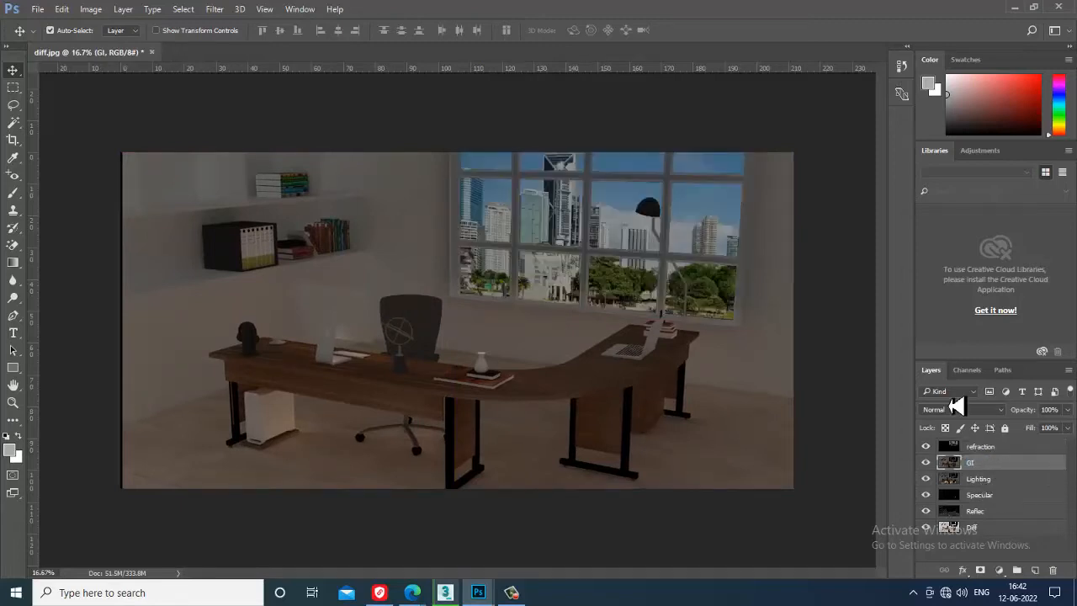
Try the blend modes from Dissolve through Lighten to Linear Dodge (Add) on the GI layer
left_click(960, 409)
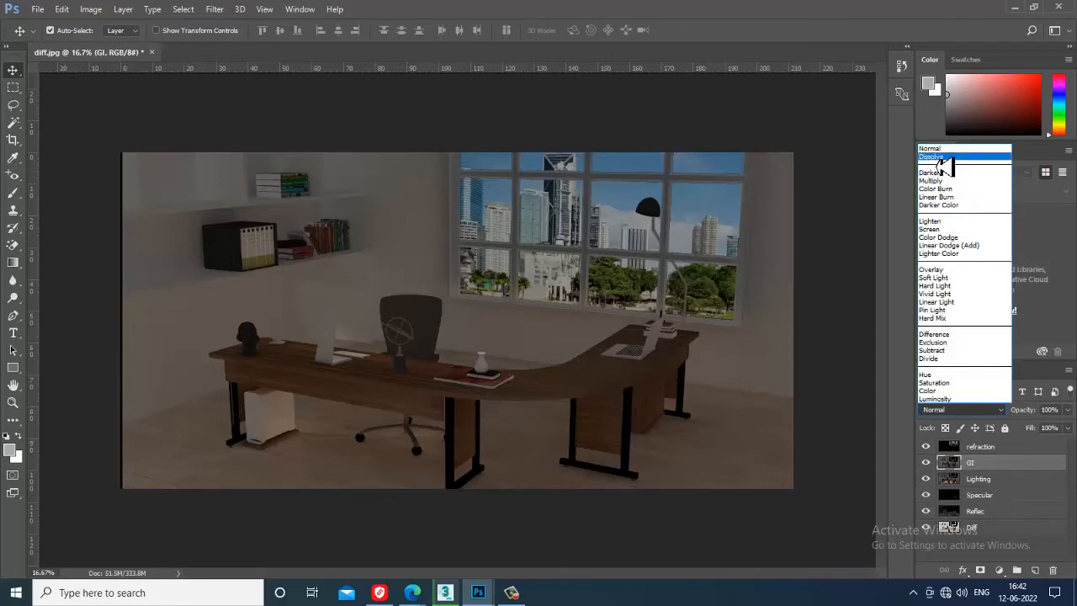
left_click(933, 188)
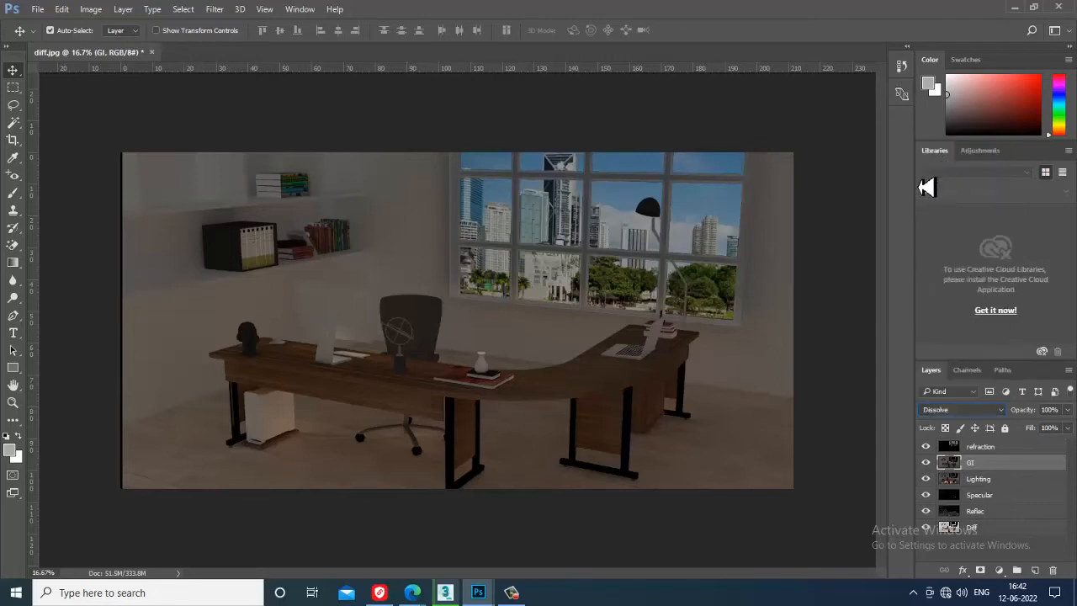
key("Down")
key("Down")
key("Down")
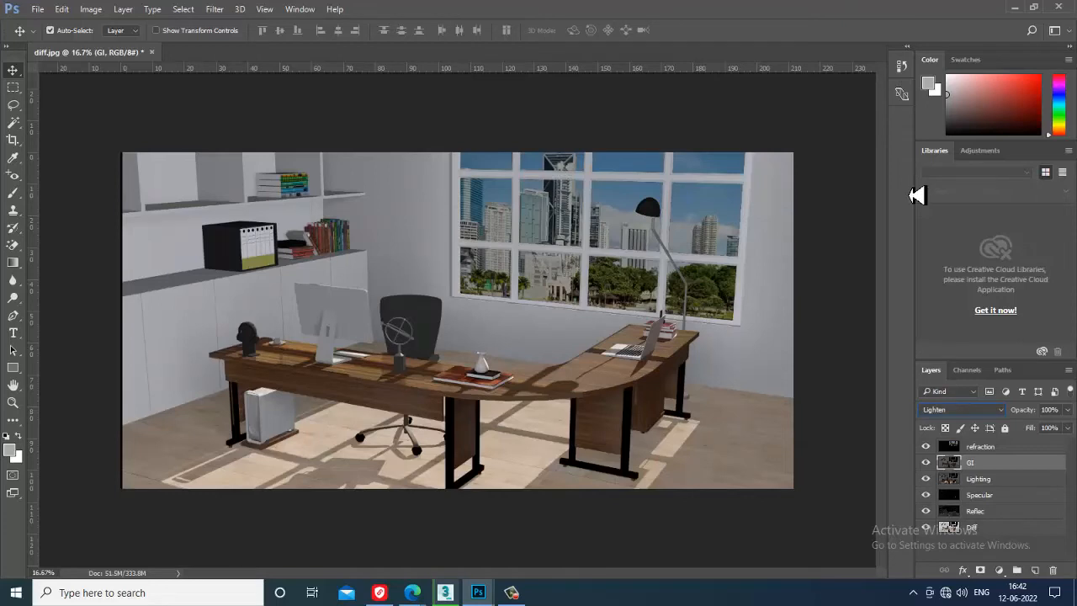
key("Down")
key("Up")
key("Down")
key("Down")
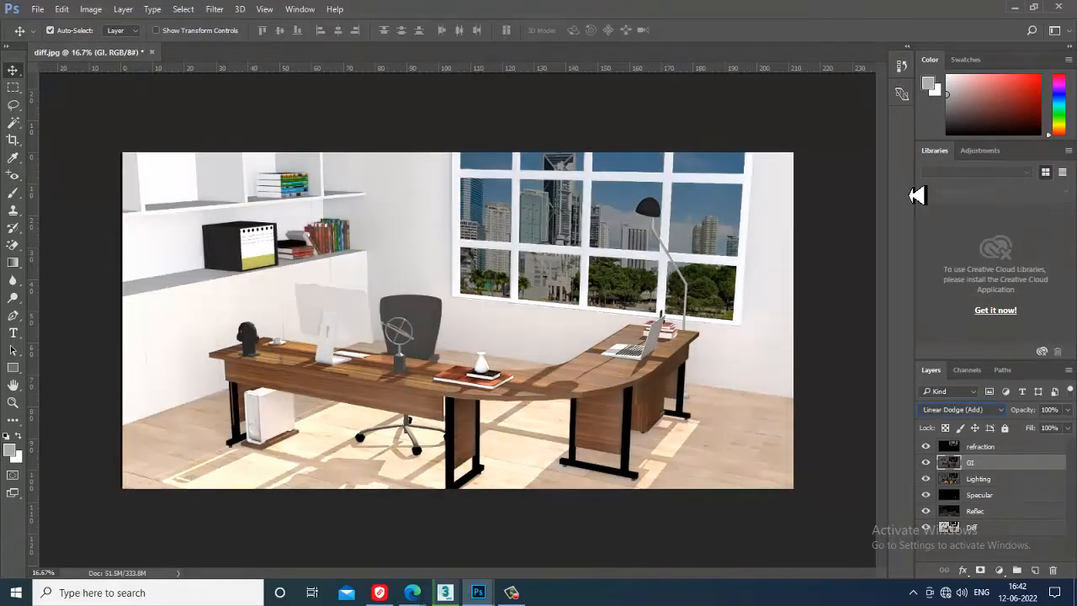
Try the contrast blend modes on the GI layer, including Hard Light and Pin Light
key("Down")
key("Down")
key("Down")
key("Down")
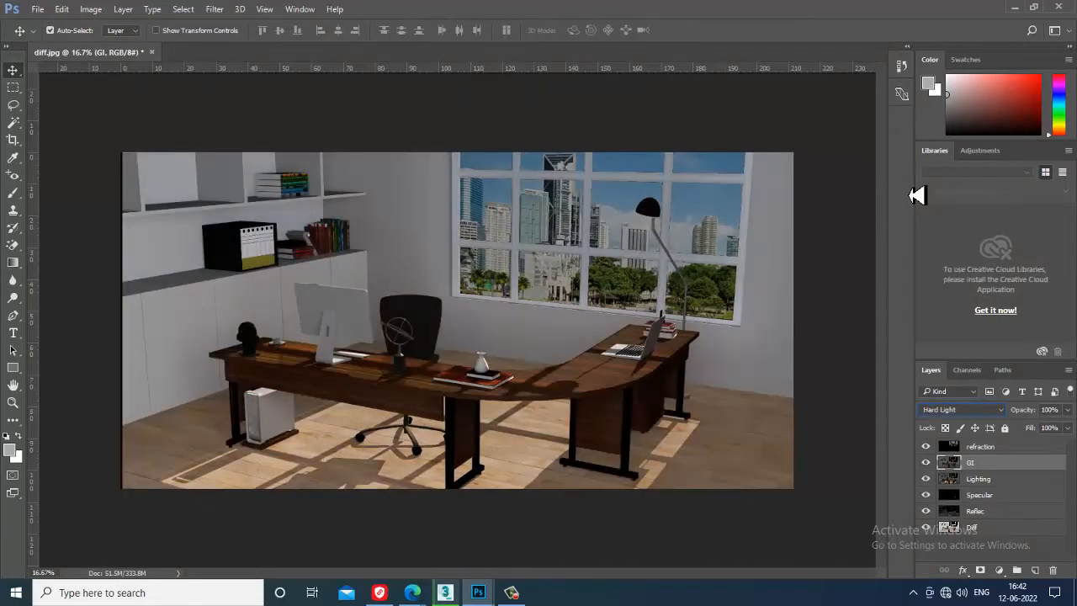
key("Up")
key("Up")
key("Down")
key("Down")
key("Down")
key("Down")
key("Down")
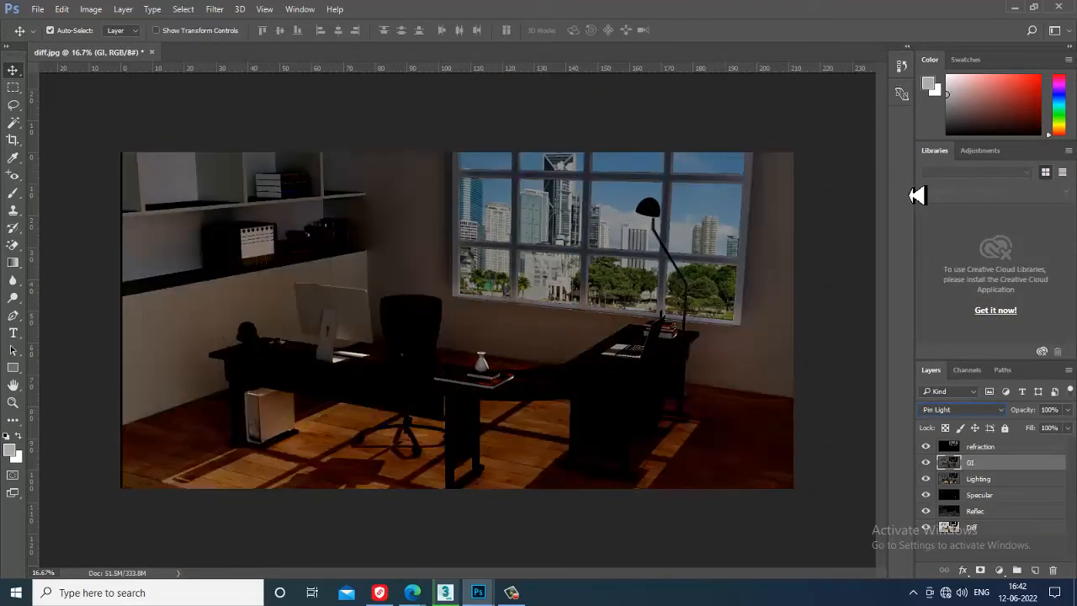
Try the remaining blend modes on the GI layer, from Subtract to Luminosity
key("Down")
key("Down")
key("Down")
key("Down")
key("Down")
key("Down")
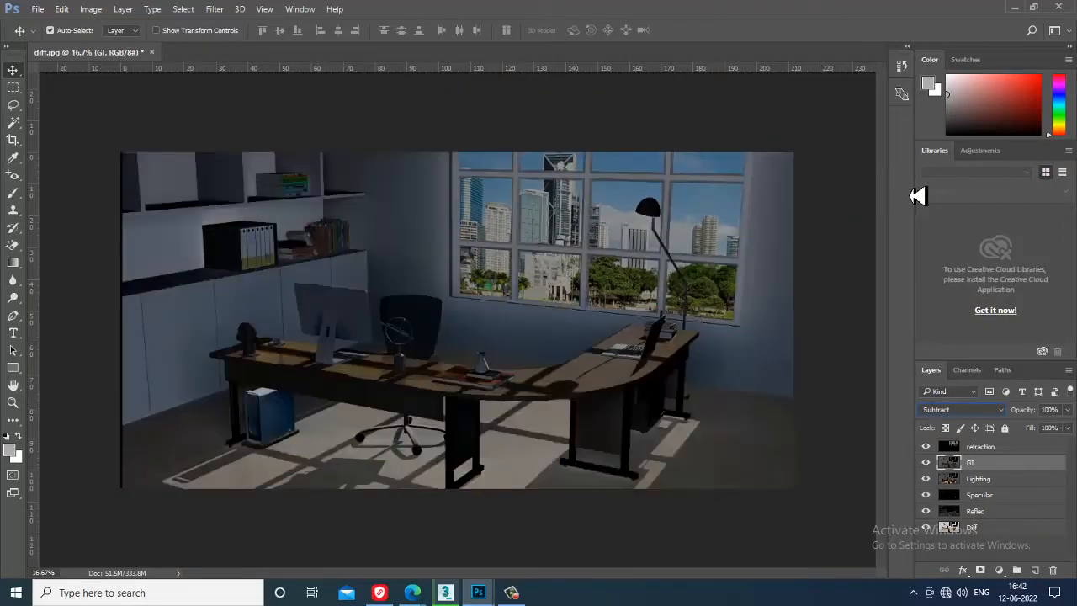
Cycle the GI layer's blend modes from Dissolve onward and set it to Screen
left_click(956, 418)
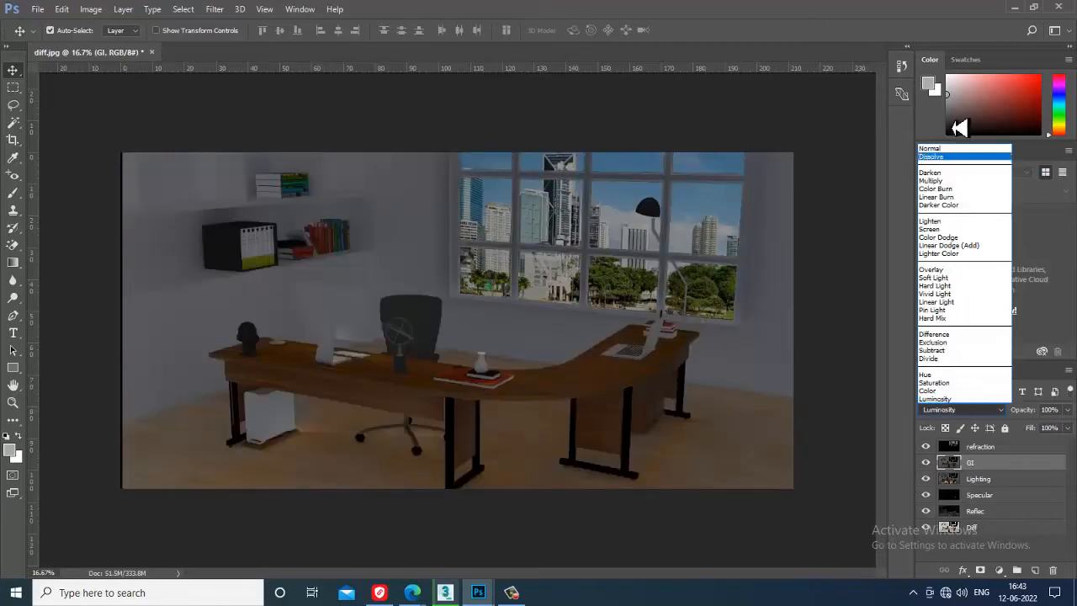
left_click(956, 165)
key("Down")
key("Down")
key("Down")
key("Down")
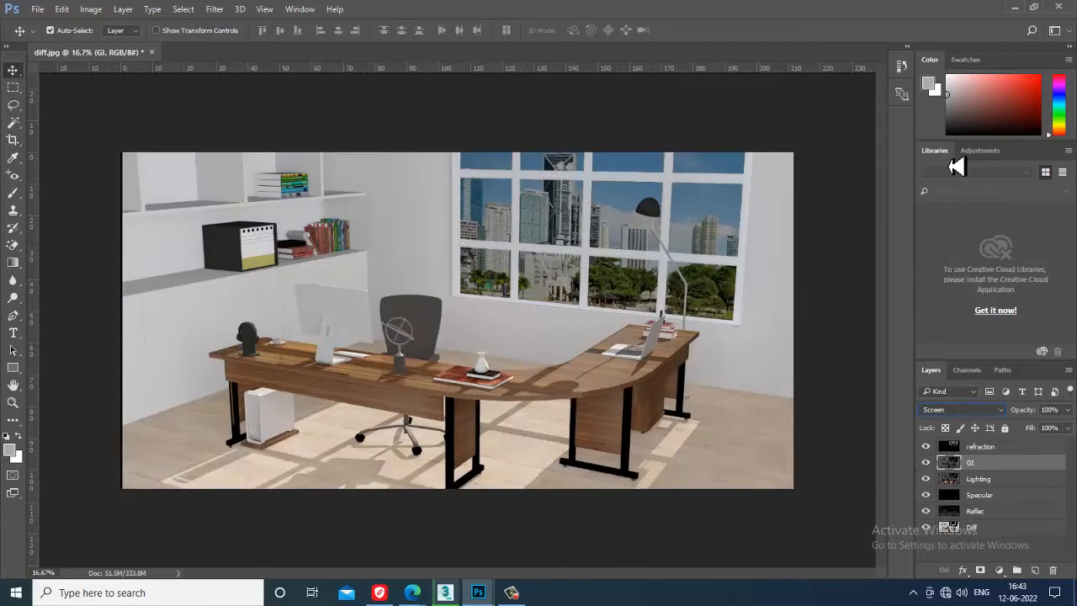
Compare blend modes on the GI layer, including Lighten, Color Dodge, Lighter Color, Hard Light and Soft Light
key("Down")
key("Down")
key("Up")
key("Up")
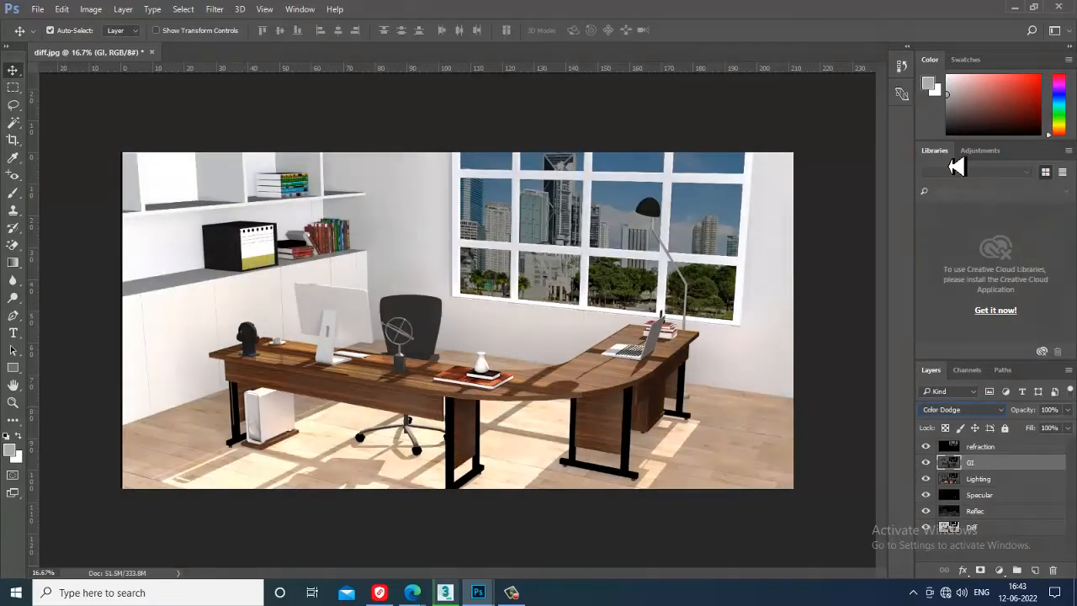
key("Up")
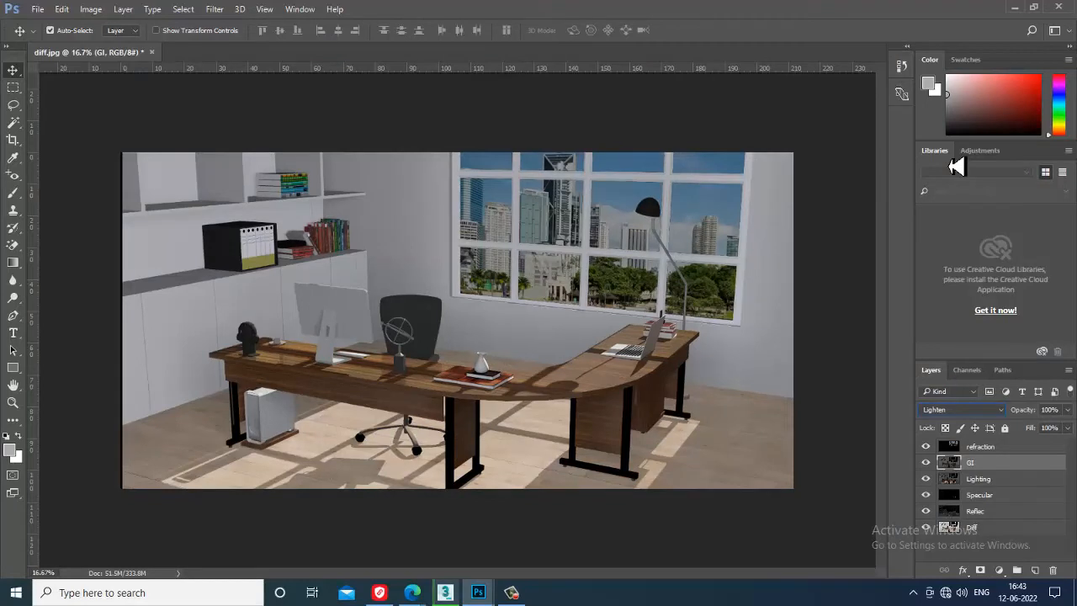
key("Down")
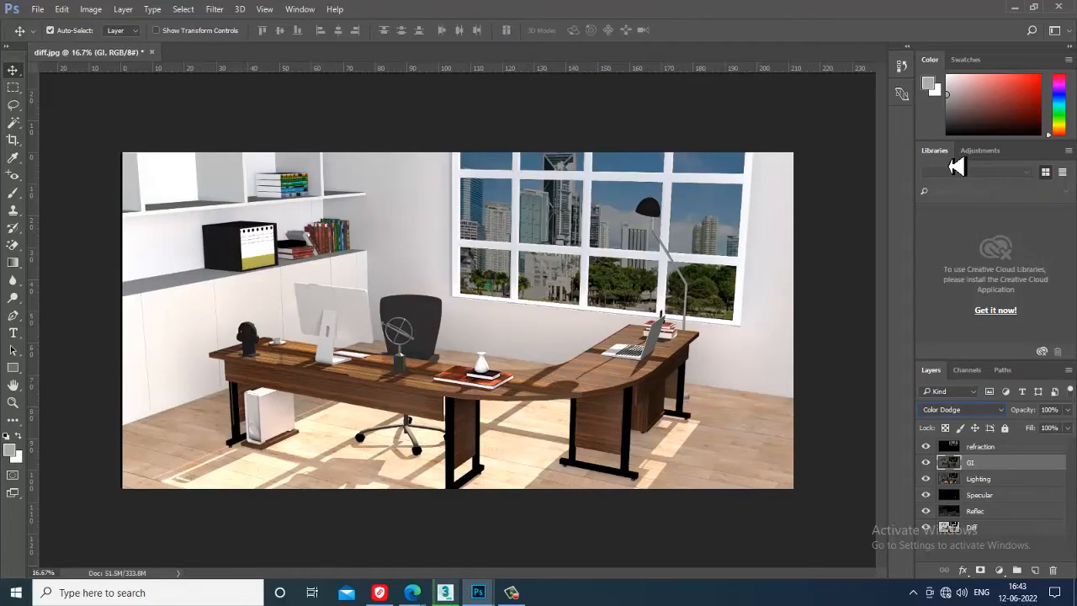
key("Down")
key("Down")
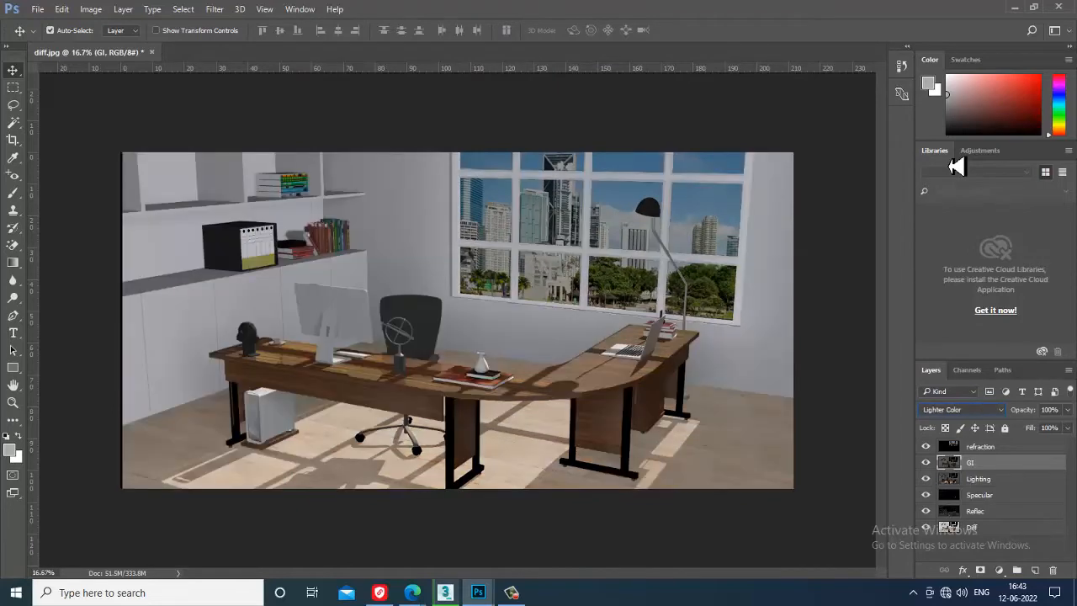
key("Down")
key("Down")
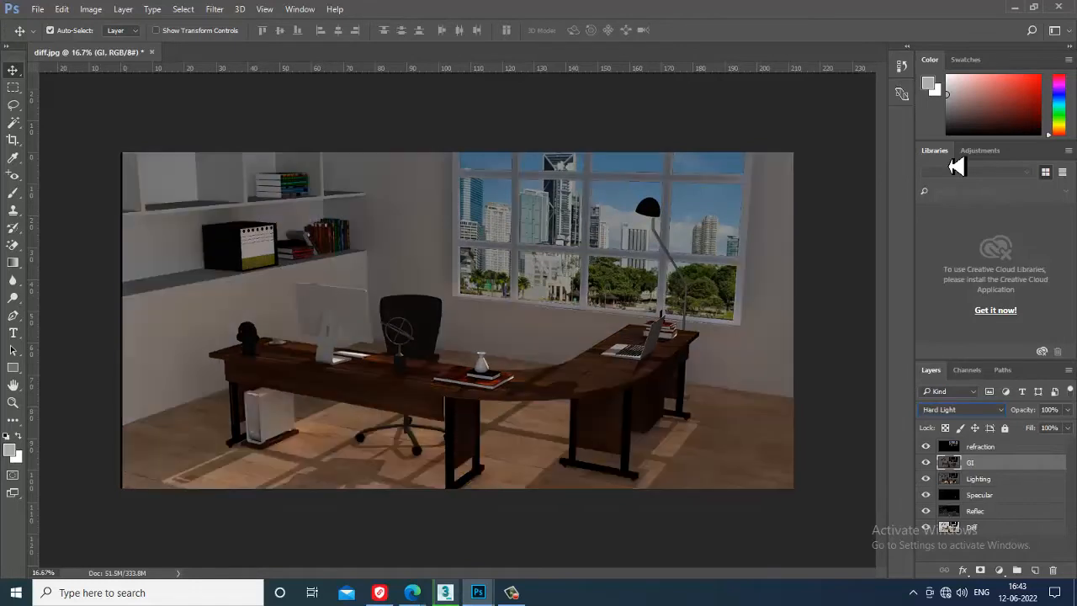
key("Up")
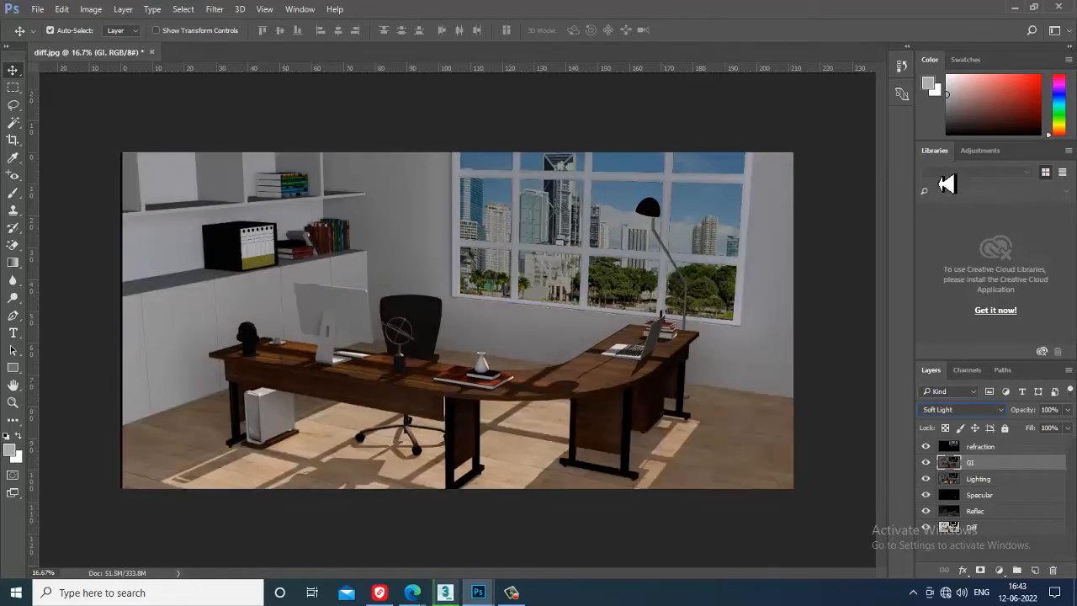
Cycle the GI layer's blend modes again from the darkening modes, including Linear Burn, and set it to Screen
left_click(962, 409)
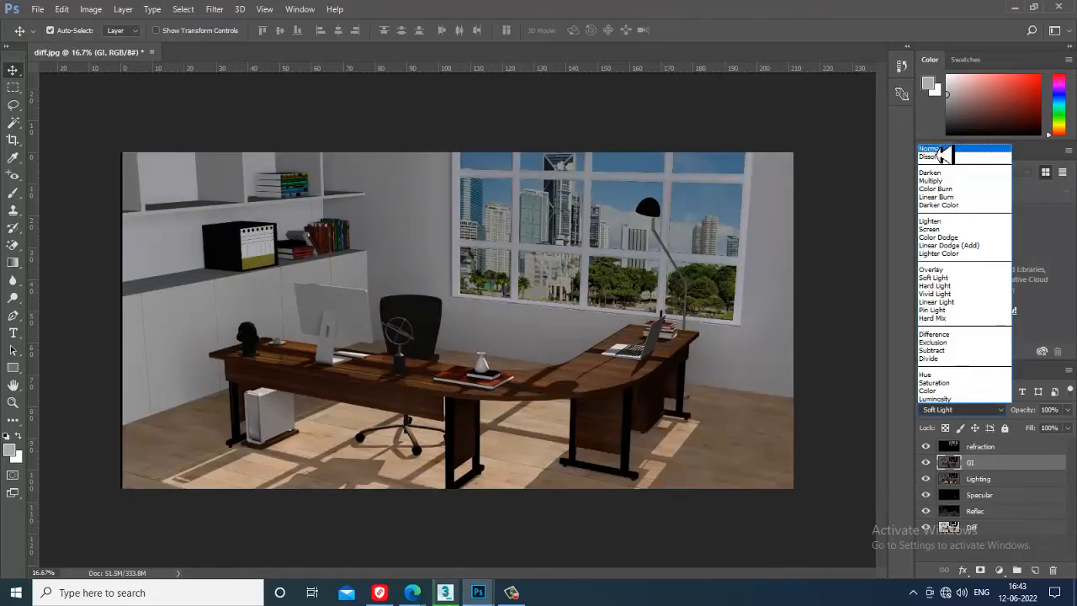
left_click(964, 179)
key("Down")
key("Down")
key("Down")
key("Down")
key("Down")
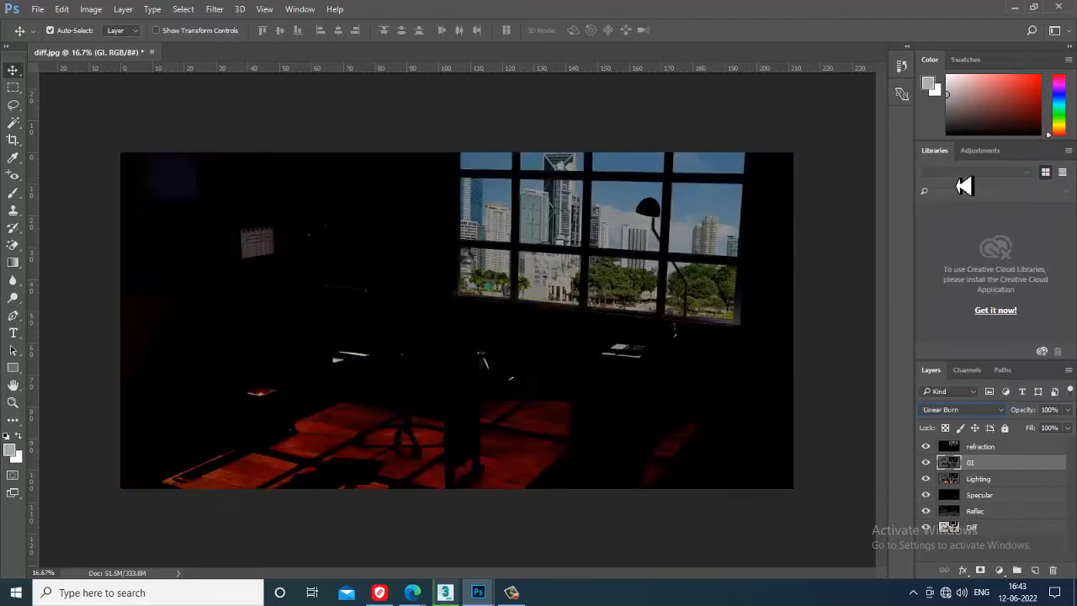
key("Down")
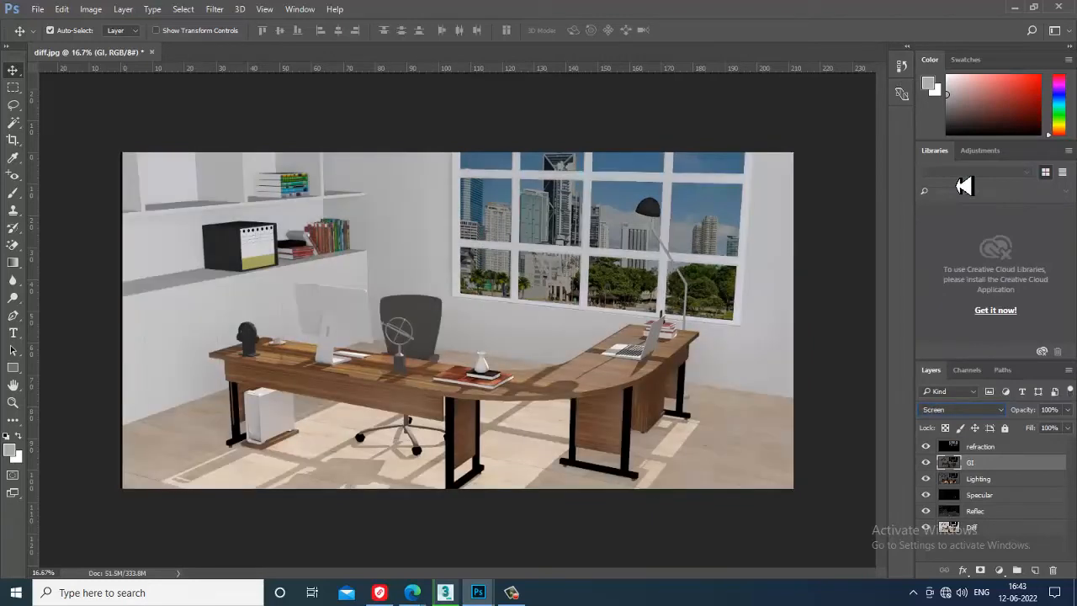
Try the GI layer above refraction, toggling its visibility to compare the composite, and return it below refraction
left_click(926, 462)
left_click(927, 462)
mouse_move(1002, 466)
left_mouse_down()
mouse_move(986, 467)
mouse_move(987, 452)
left_mouse_up()
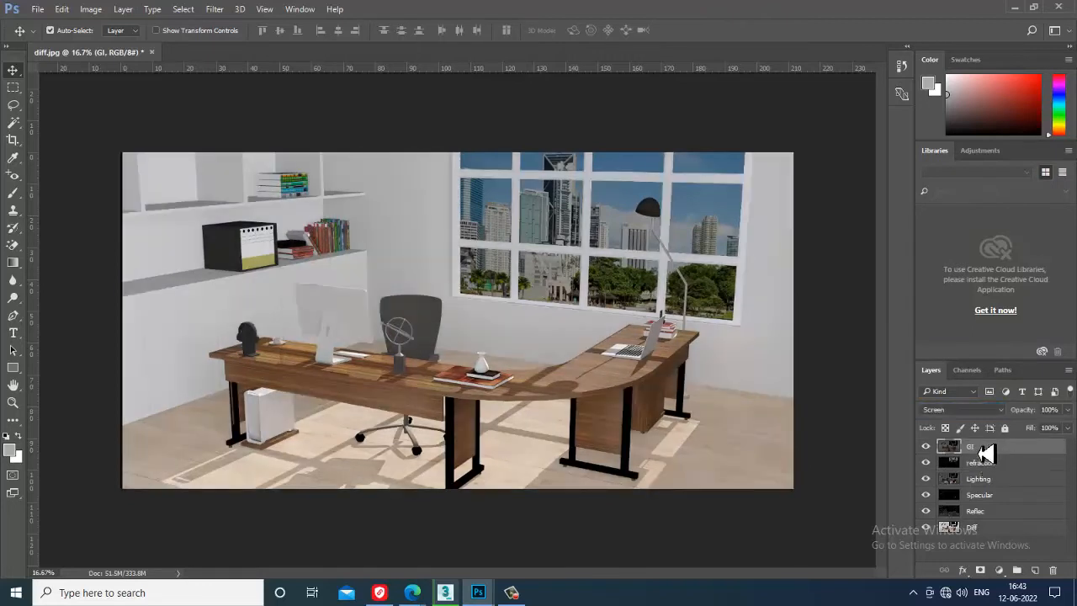
left_click(926, 447)
left_click(927, 447)
left_click(927, 447)
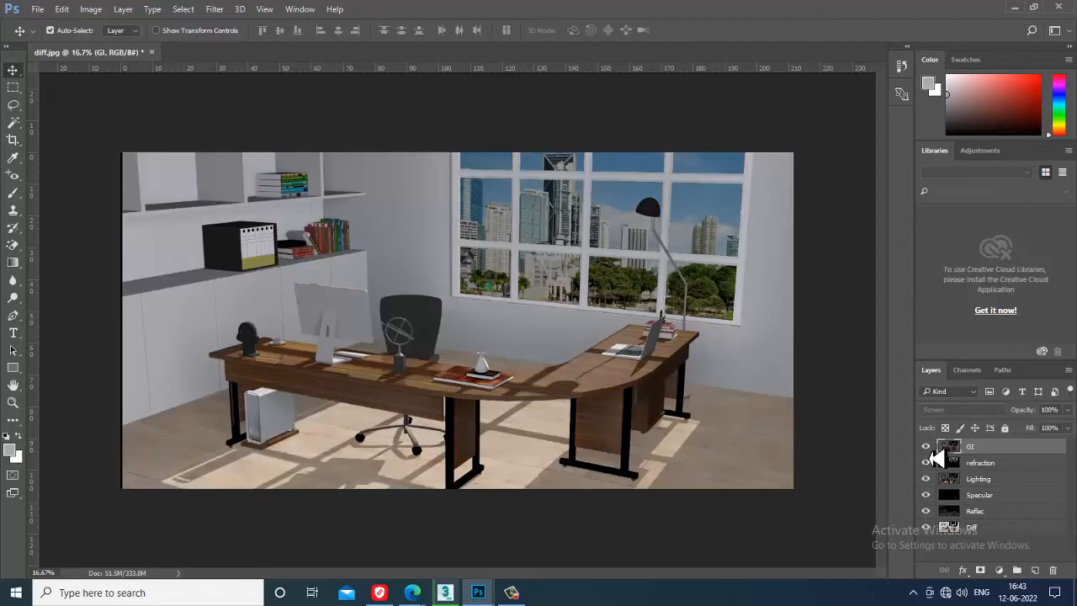
left_click(927, 447)
left_click_drag(987, 451, 995, 481)
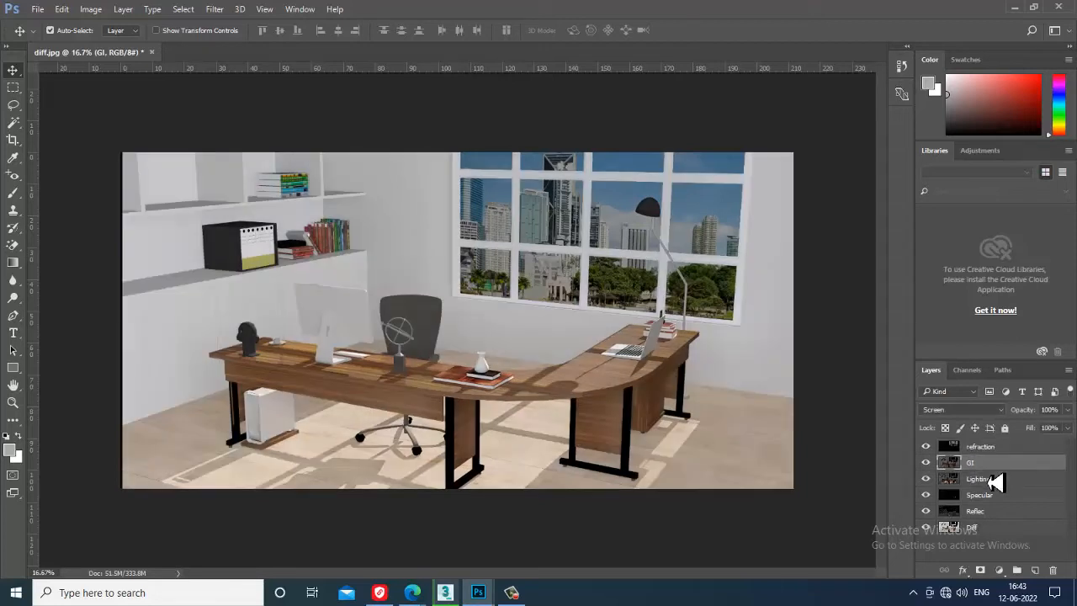
Compare the composite with the GI and refraction layers each hidden and shown
left_click(926, 462)
left_click(927, 462)
left_click(927, 447)
left_click(927, 447)
left_click(926, 446)
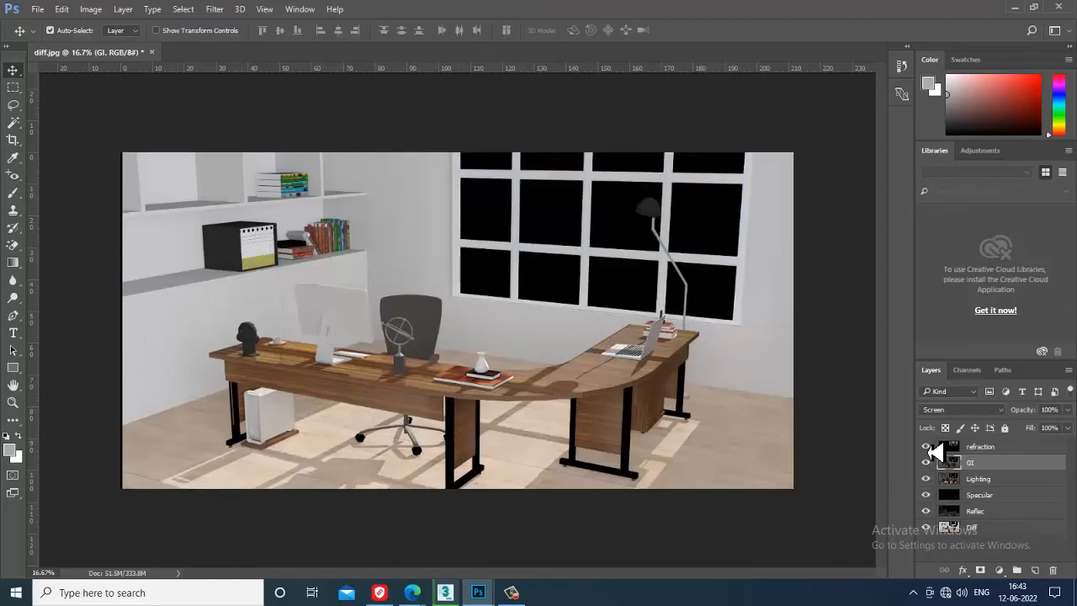
left_click(926, 447)
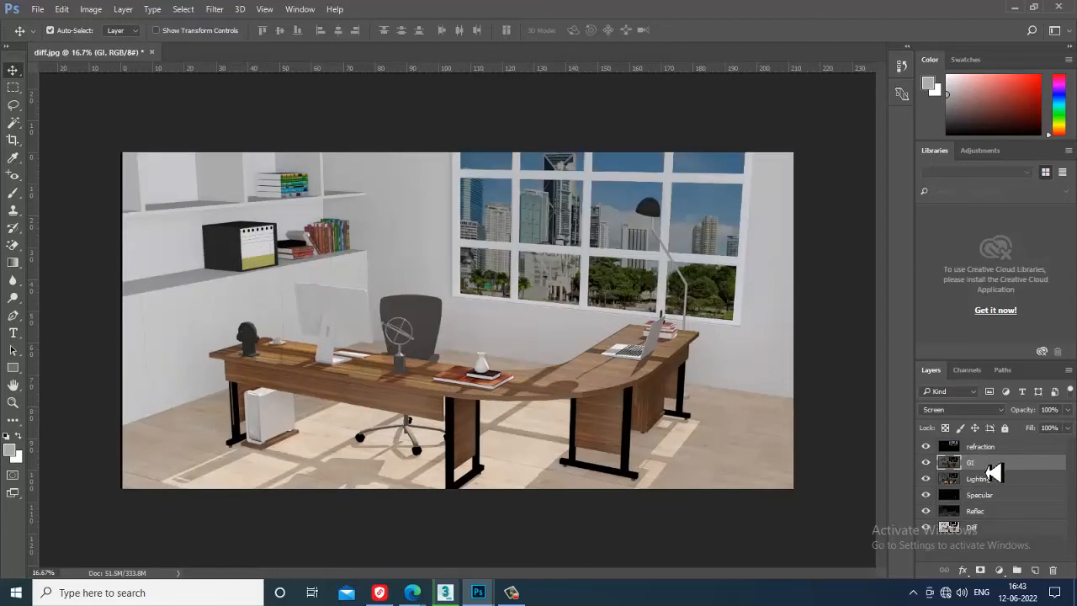
Compare Lighten and Screen repeatedly on the GI layer, finishing on Screen
left_click(976, 412)
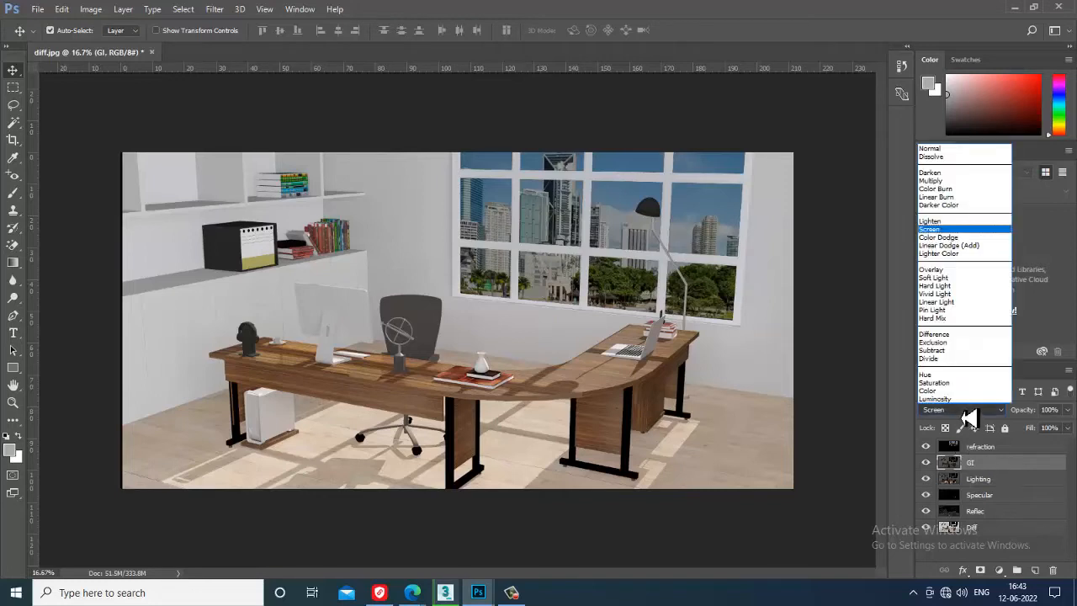
left_click(944, 231)
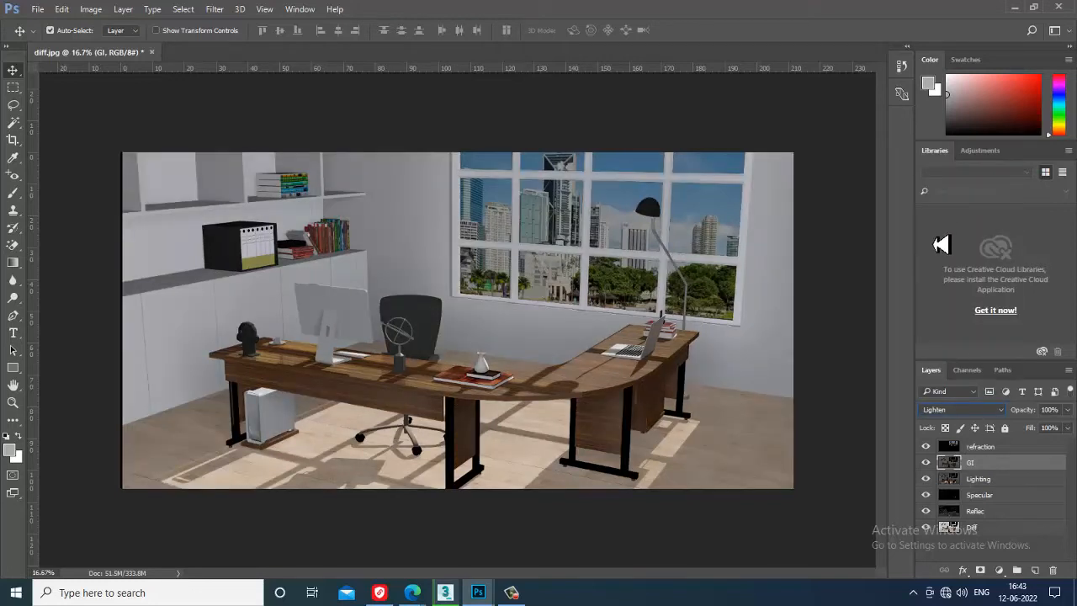
key("Down")
key("Down")
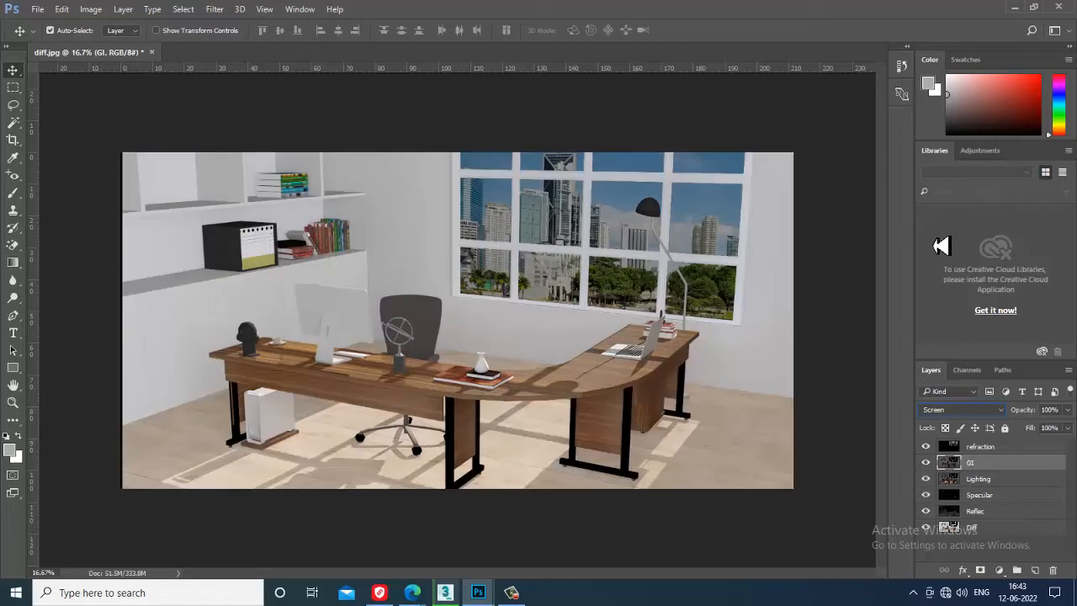
key("Up")
key("Down")
key("Up")
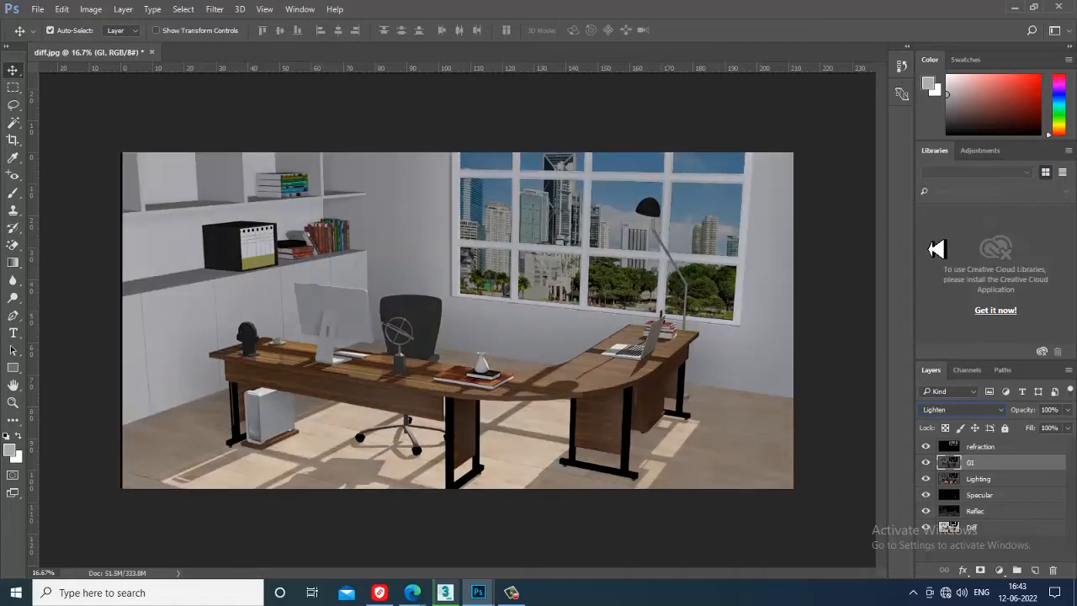
key("Down")
key("Up")
key("Down")
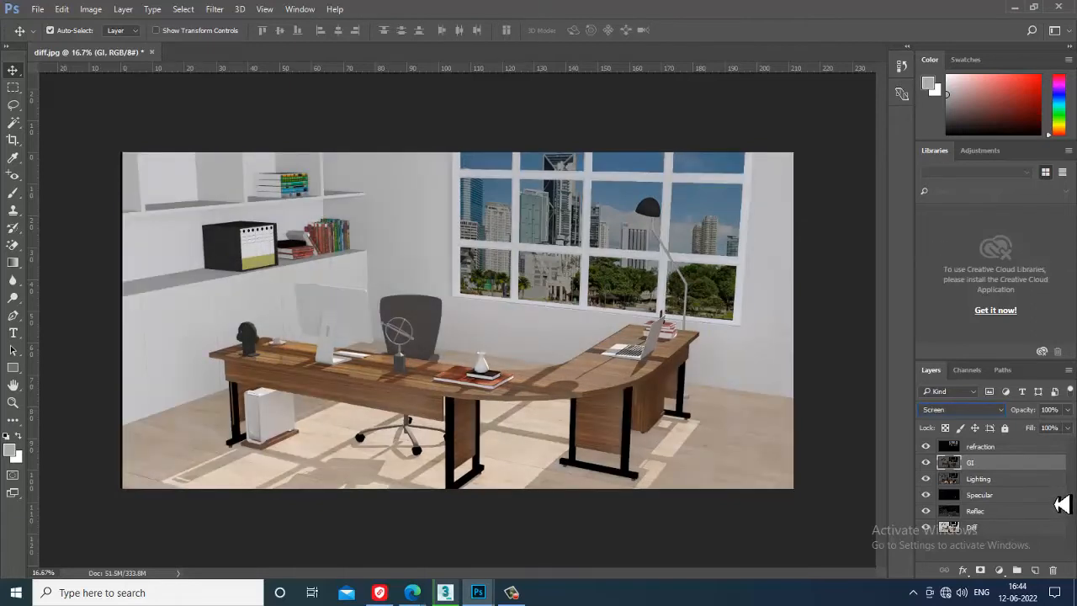
Bring up the Open dialog to choose another render pass from the pass folder
left_click(40, 12)
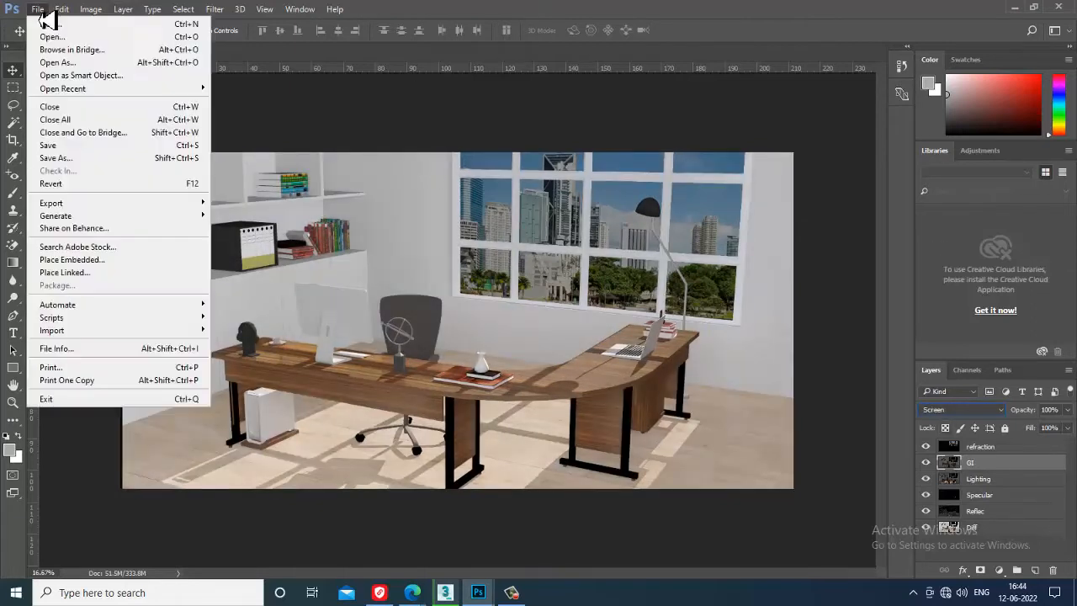
left_click(59, 37)
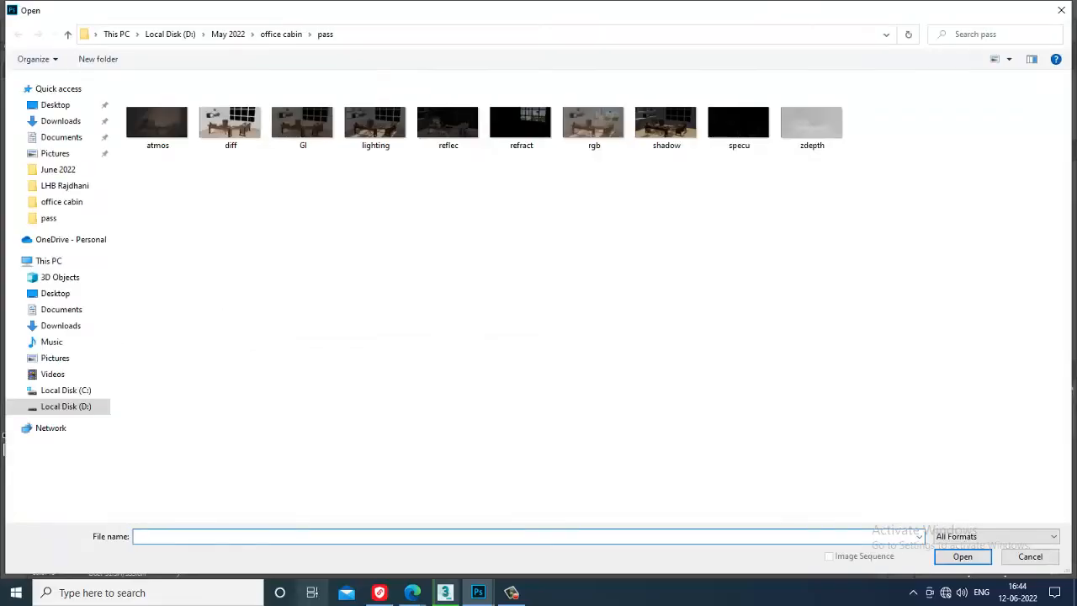
Switch to 3ds Max and check the running render in the V-Ray frame buffer
left_click(446, 592)
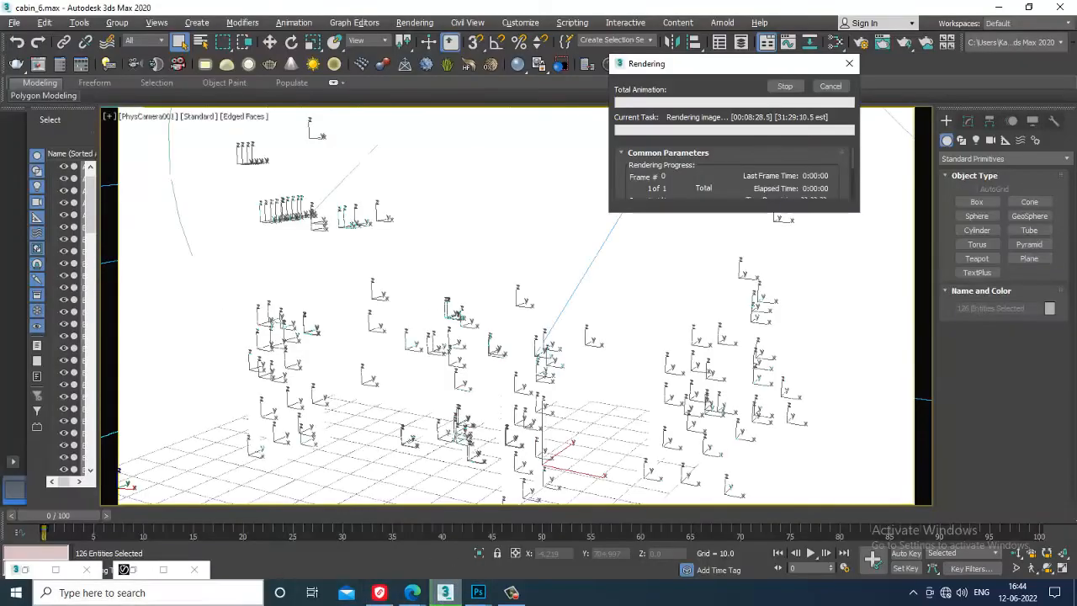
left_click(134, 571)
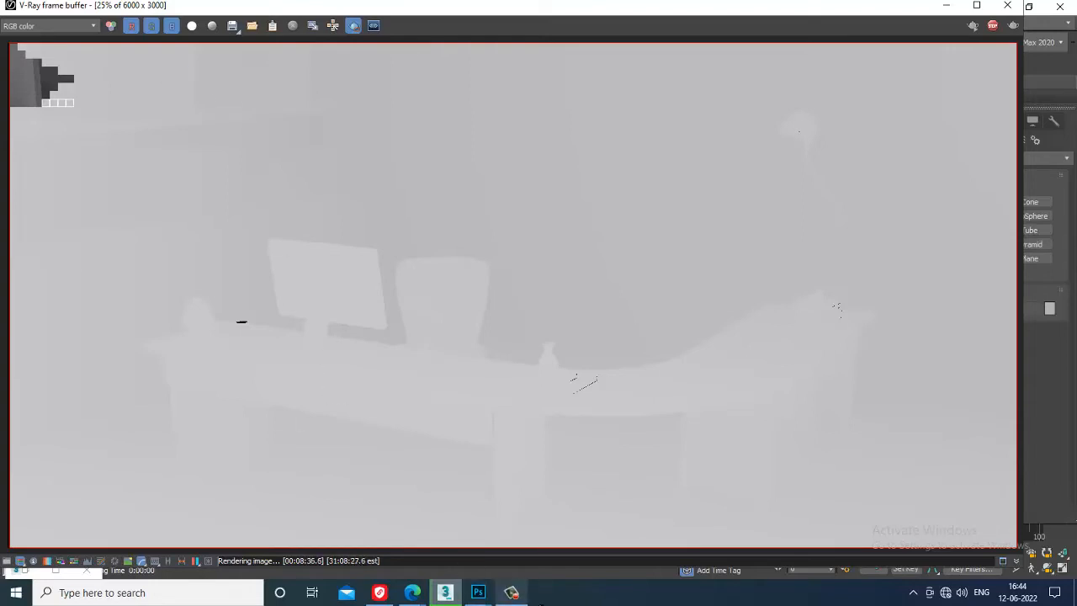
left_click(512, 593)
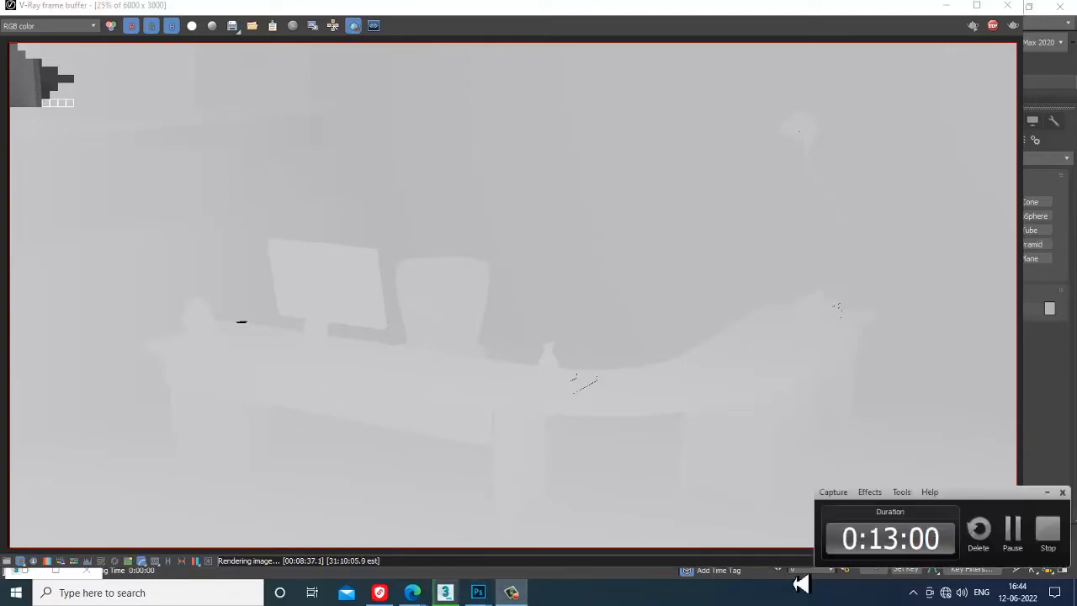
left_click(1016, 543)
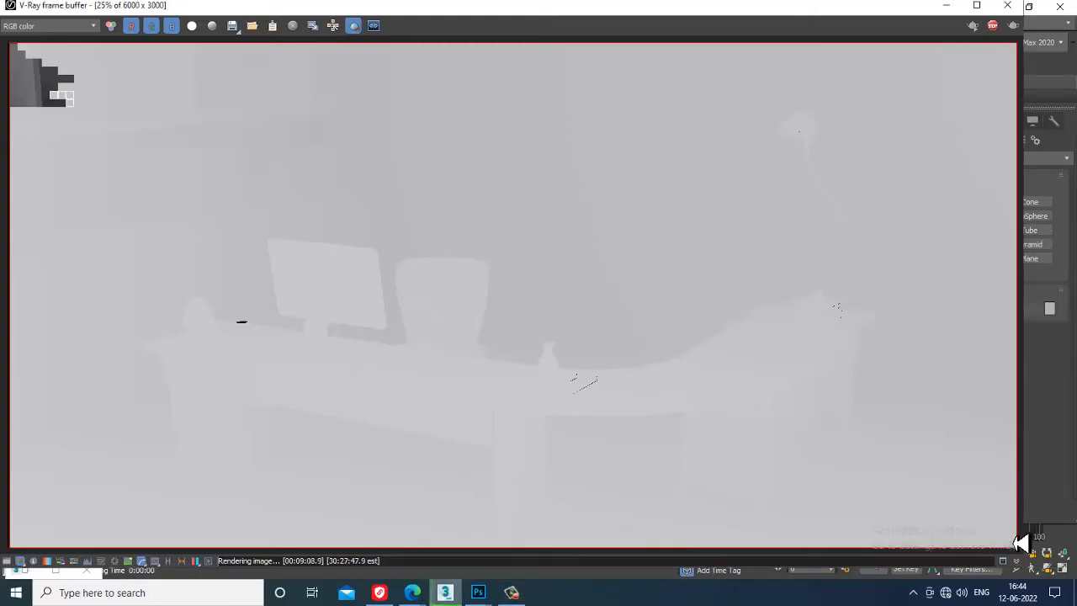
Switch back to Photoshop and open the atmos render pass from the pass folder
left_click(476, 591)
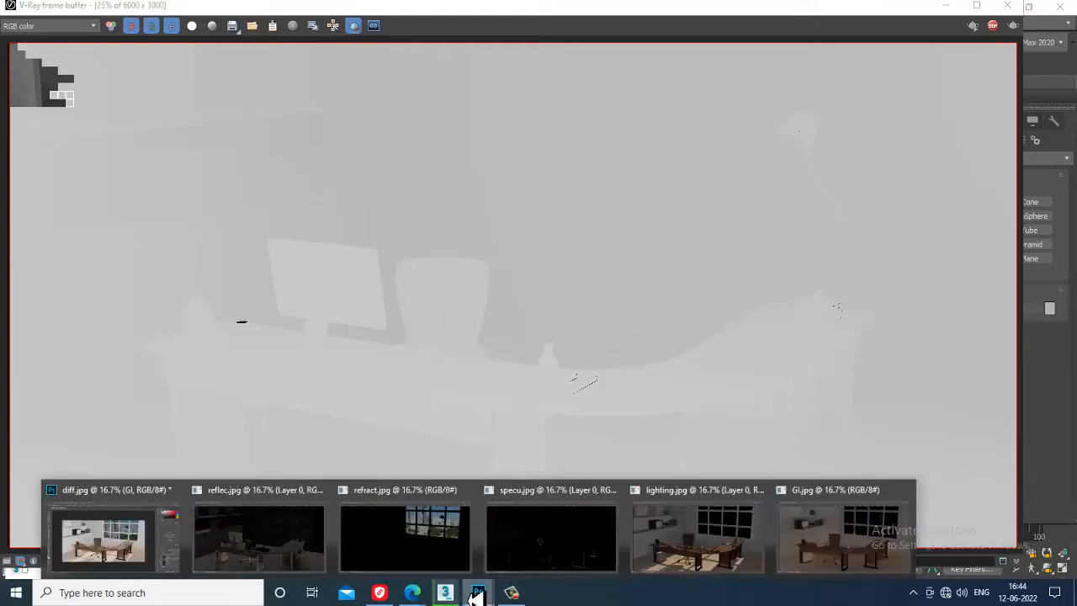
left_click(148, 543)
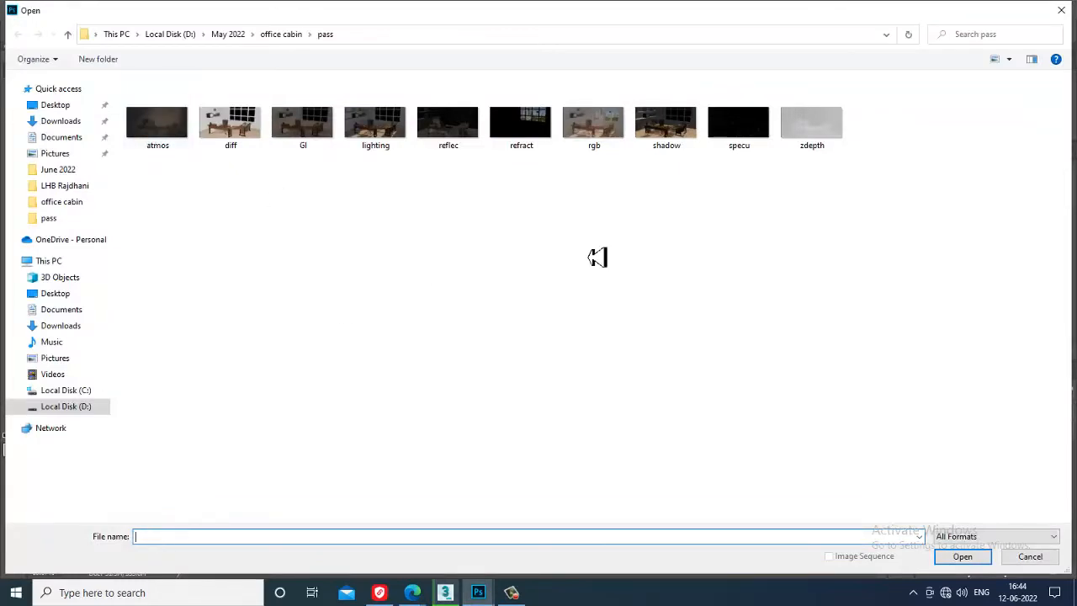
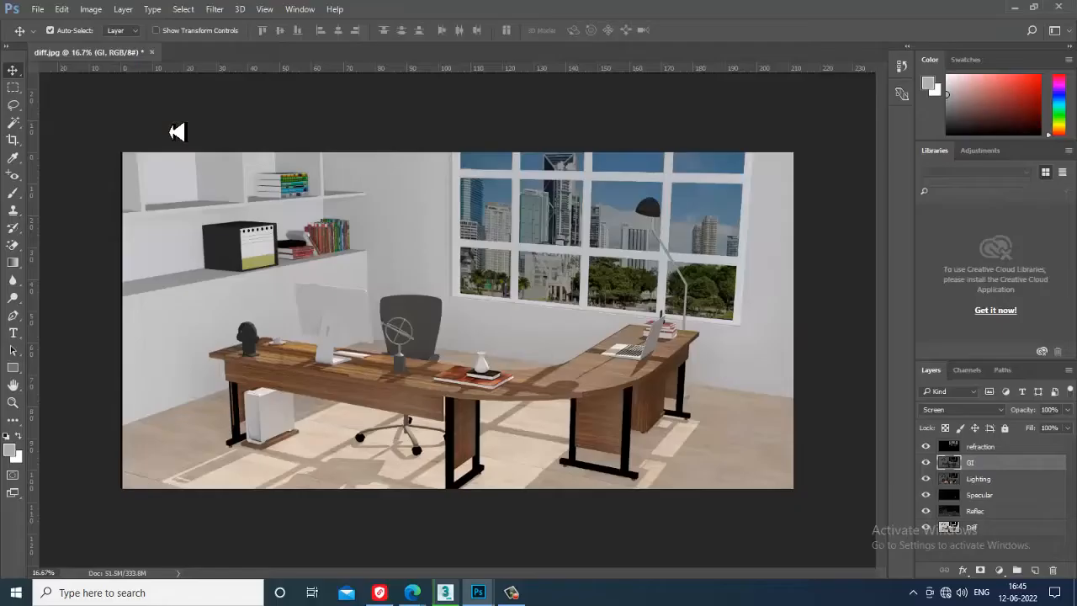
double_click(174, 130)
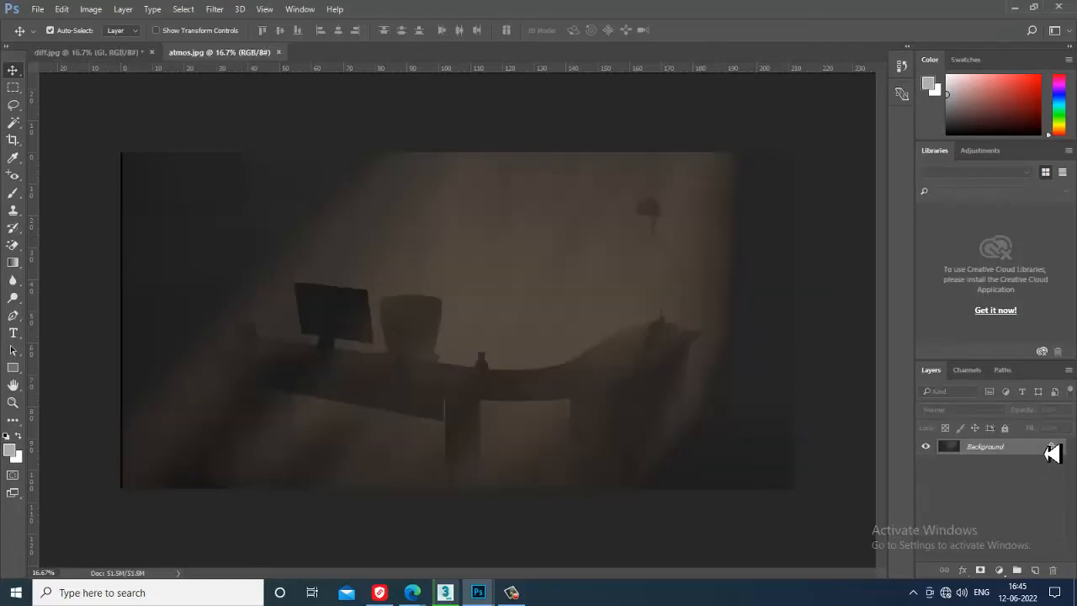
Unlock the atmos image's background layer, copy it into diff.jpg, and clear the atmos window out of the way
left_click(1053, 447)
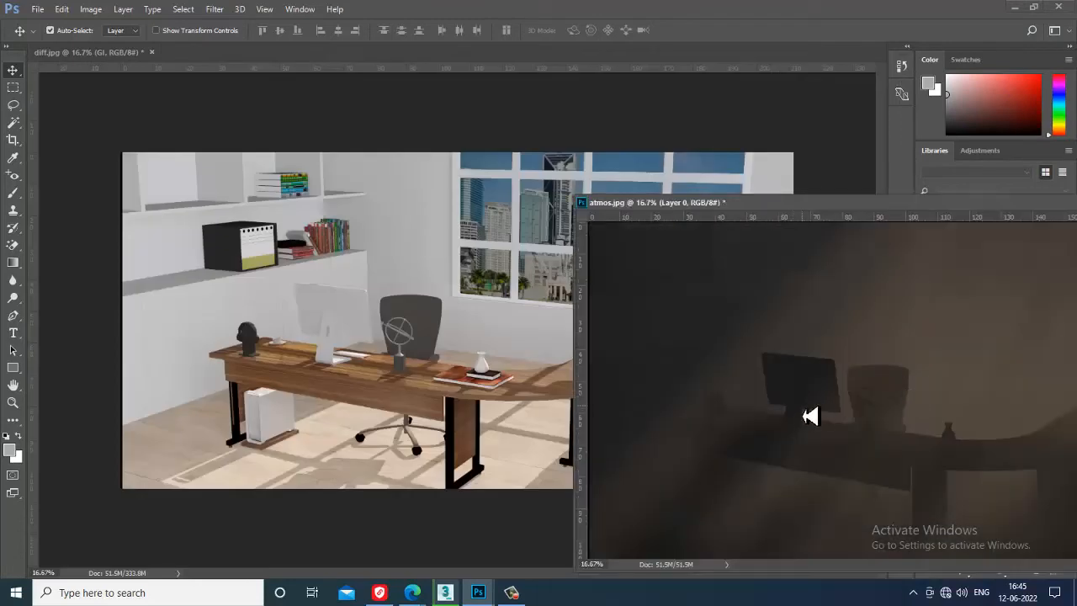
left_click_drag(871, 430, 471, 354)
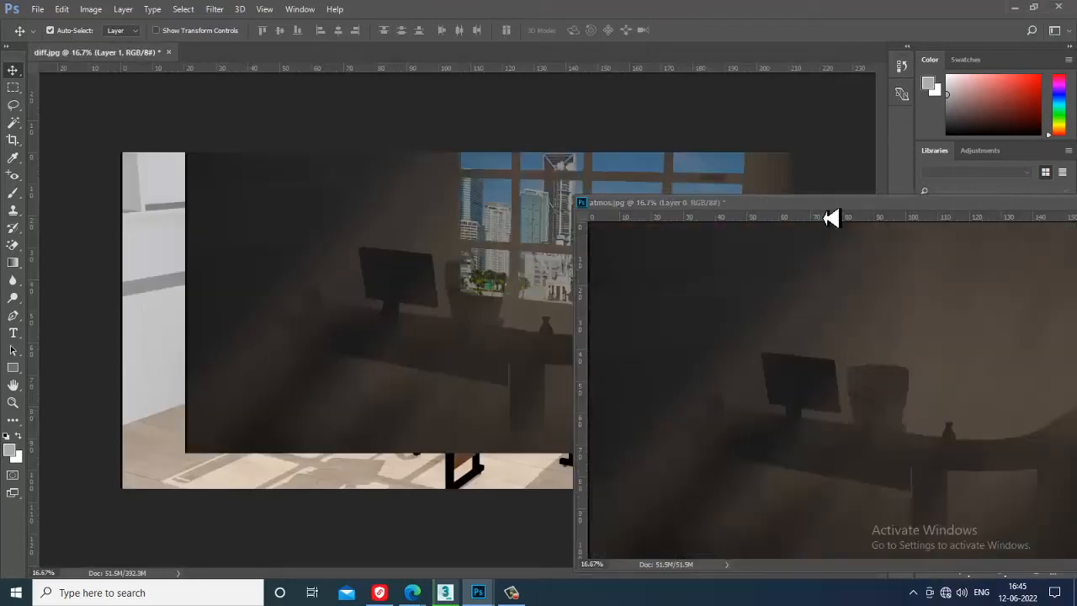
left_click_drag(885, 205, 314, 170)
left_click(640, 170)
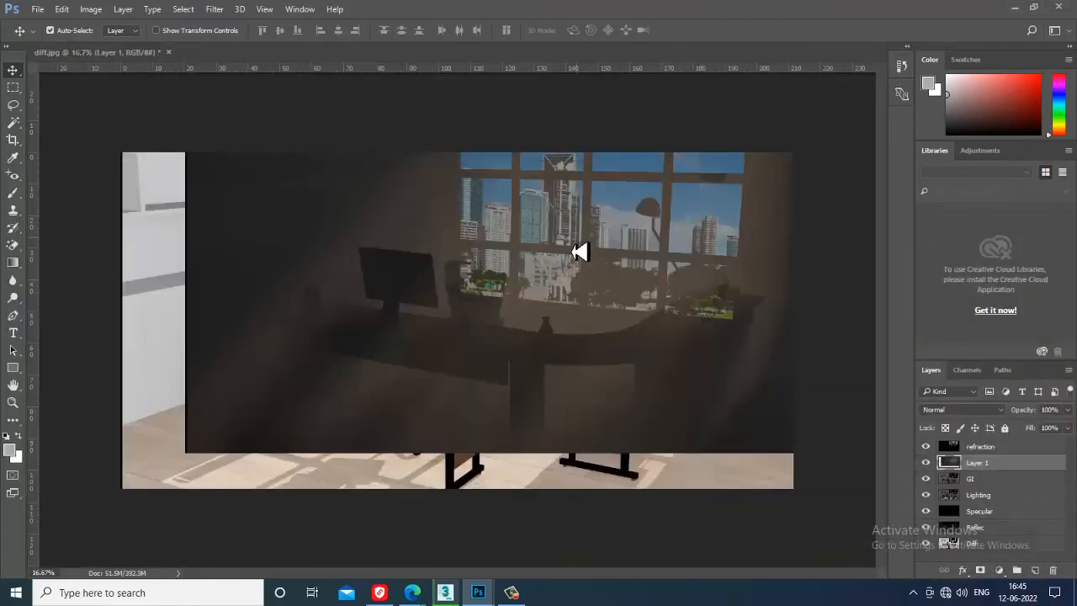
Move the pasted atmosphere layer above refraction in the stack and align its image with the canvas
left_click_drag(581, 247, 543, 274)
key("ctrl+z")
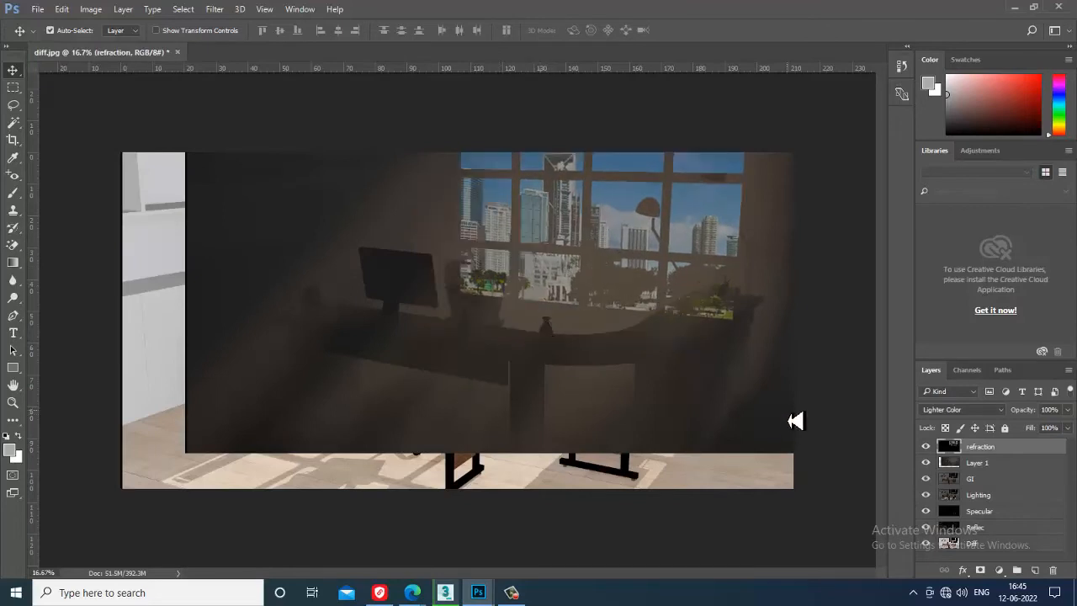
left_click(987, 466)
left_click_drag(992, 474, 987, 452)
left_click_drag(367, 381, 308, 413)
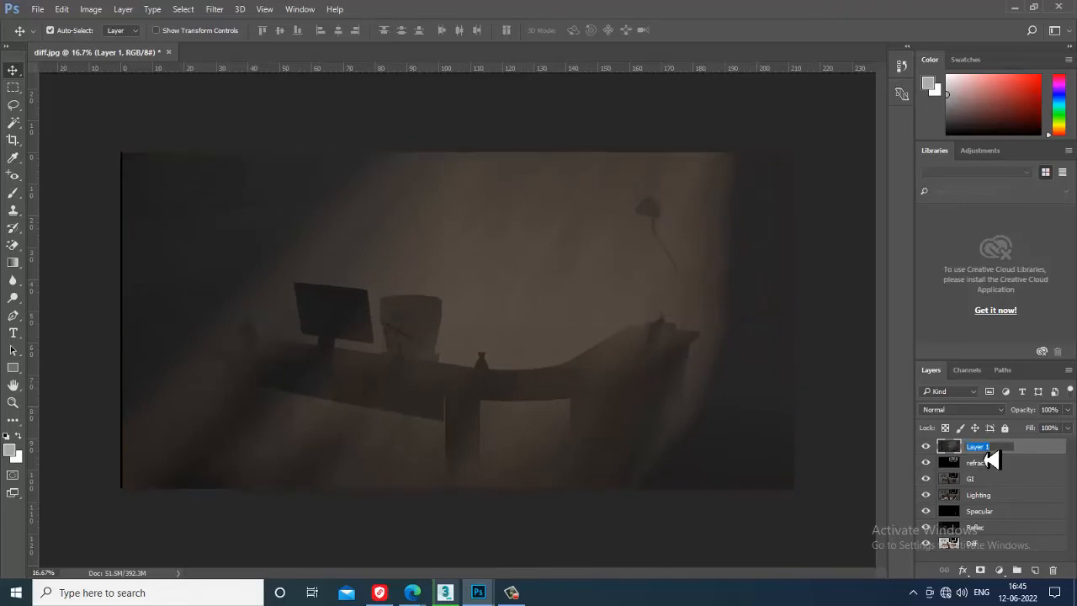
Rename the pasted layer as atmos and place it between the refraction and GI layers
type("l")
type("mos")
left_click_drag(989, 455, 993, 484)
Try the blend modes on the atmos layer one after another, from Dissolve through Luminosity
left_click(964, 409)
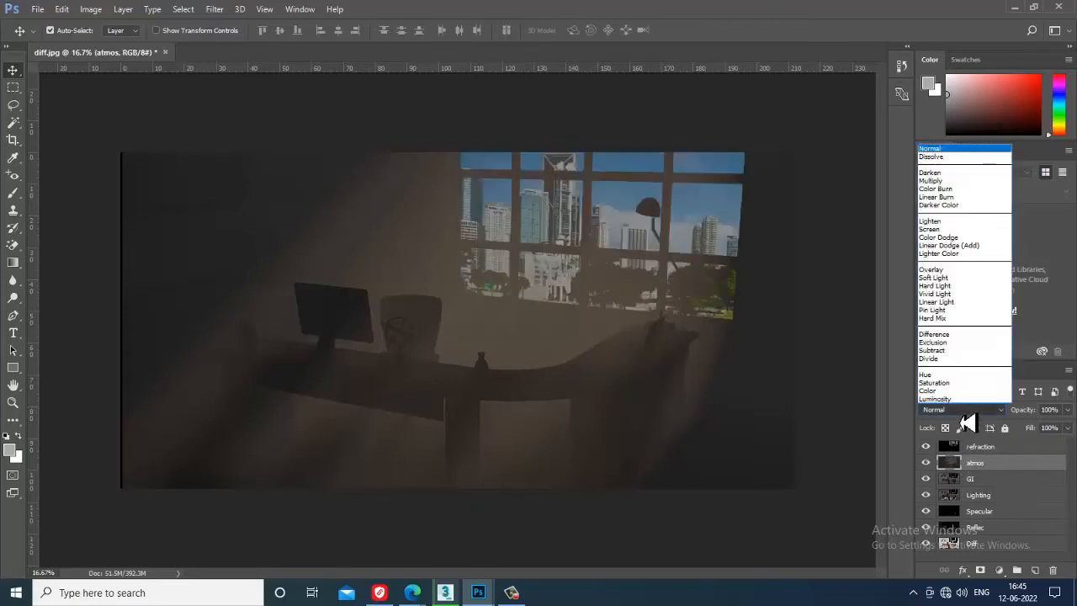
left_click(936, 157)
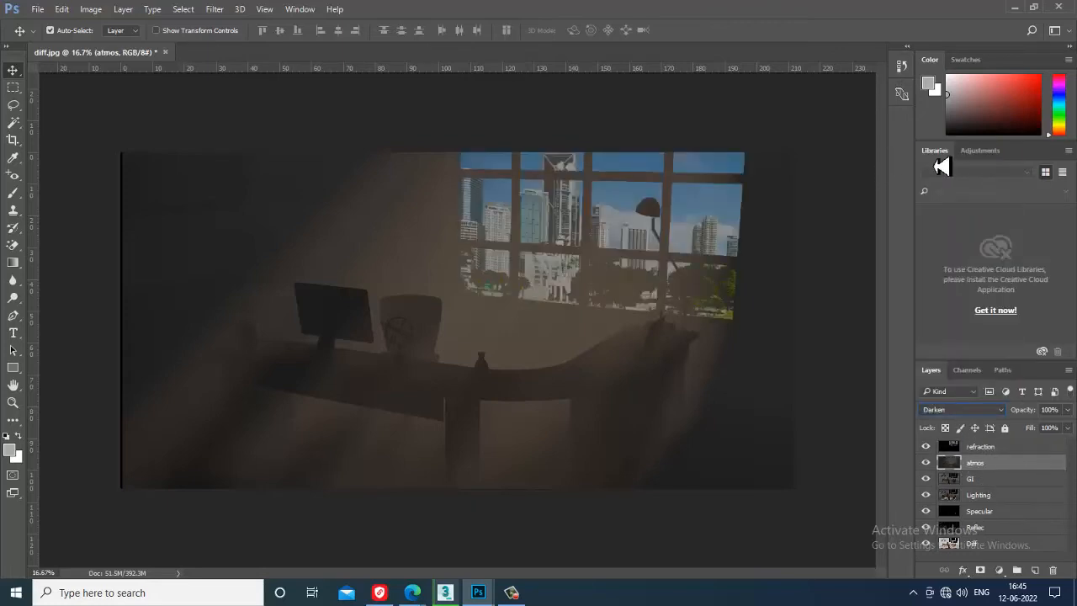
key("Down")
key("Down")
key("Down")
key("Down")
key("Down")
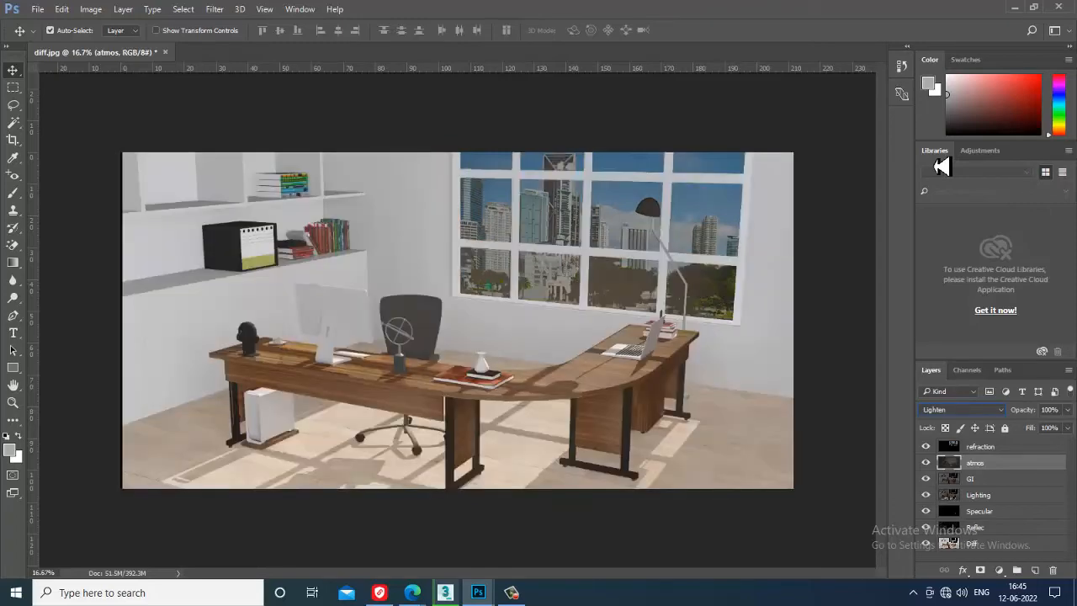
key("Down")
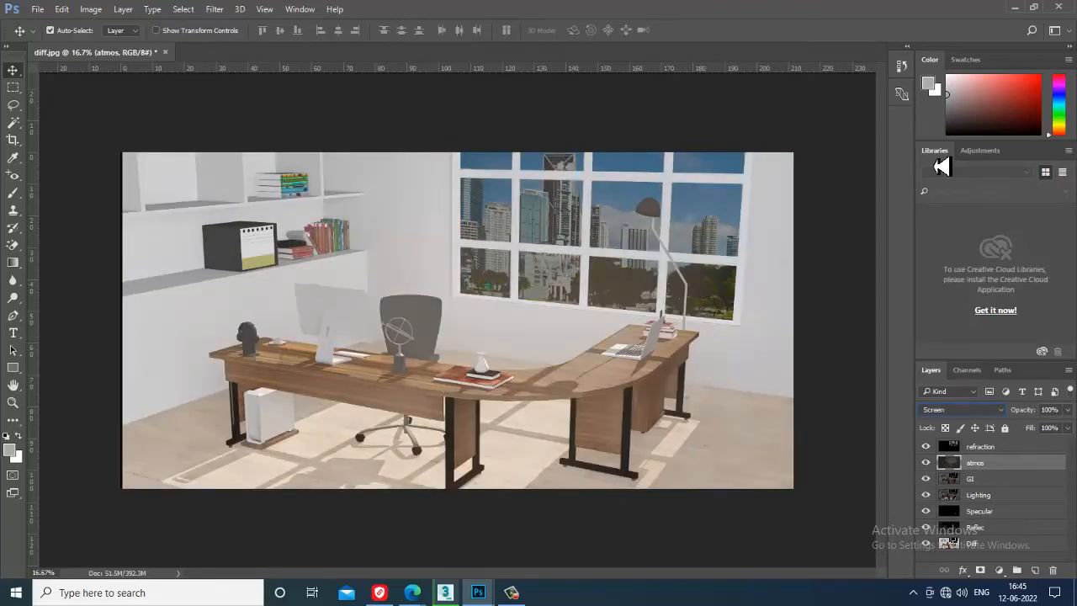
key("Down")
key("Down")
key("Down")
key("Down")
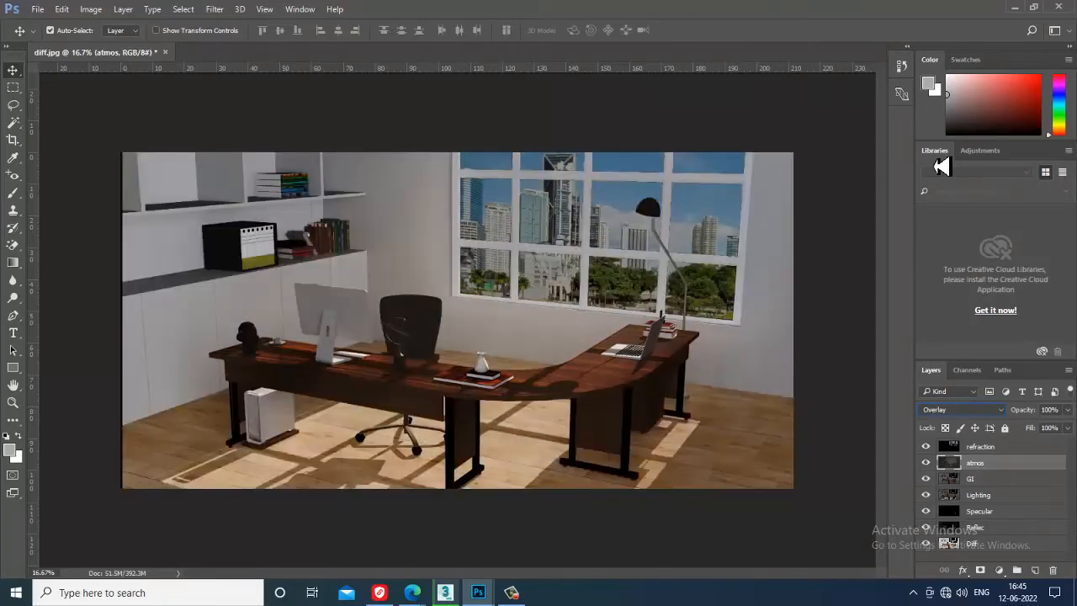
key("Down")
key("Down")
key("Down")
key("Up")
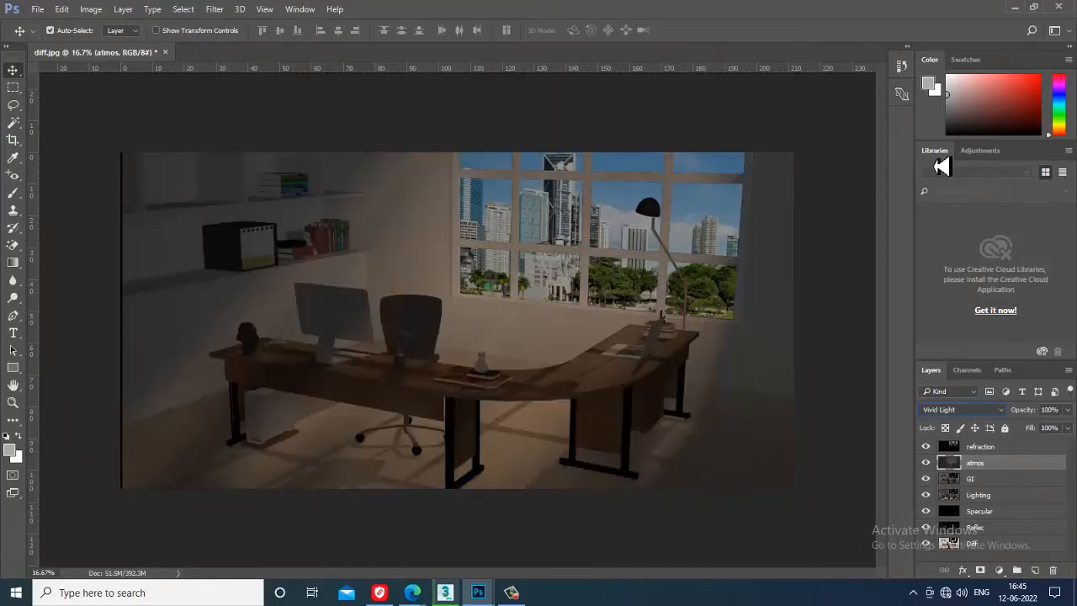
key("Down")
key("Down")
key("Down")
key("Down")
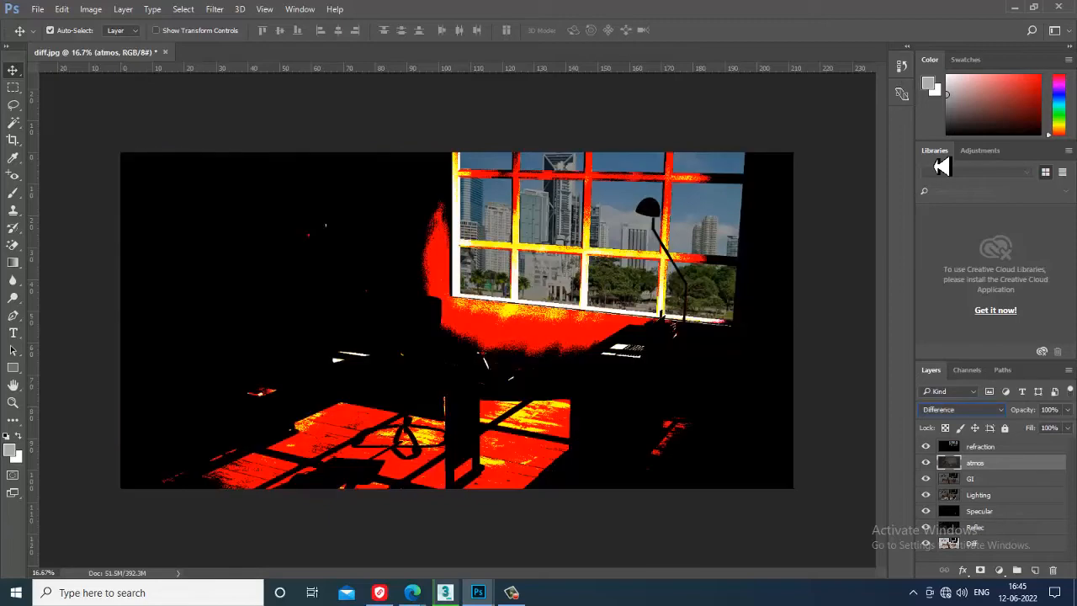
key("Down")
key("Down")
key("Down")
key("Up")
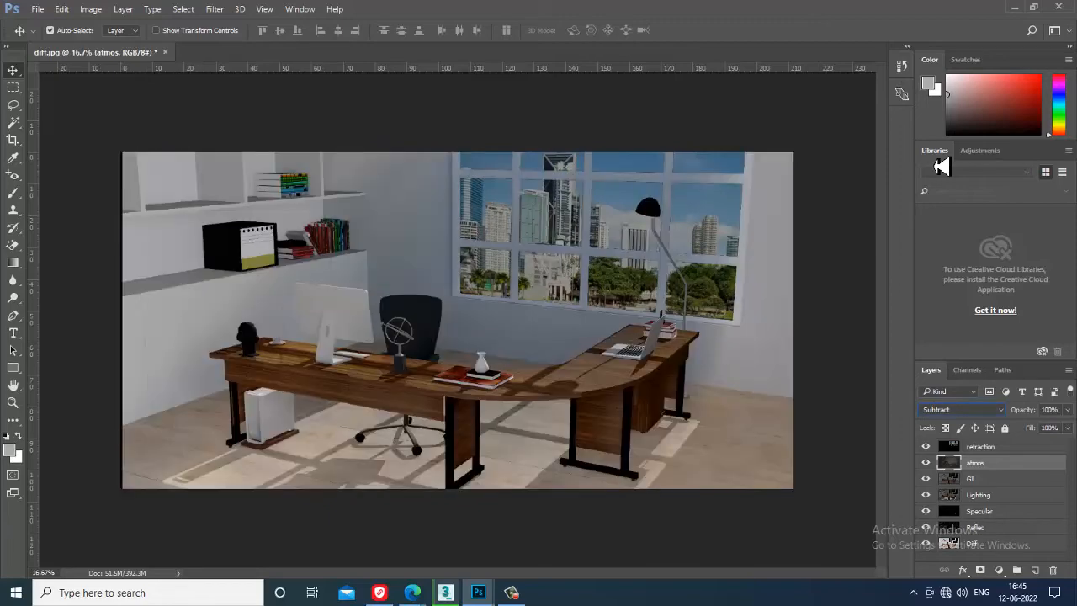
key("Down")
key("Down")
key("Down")
key("Down")
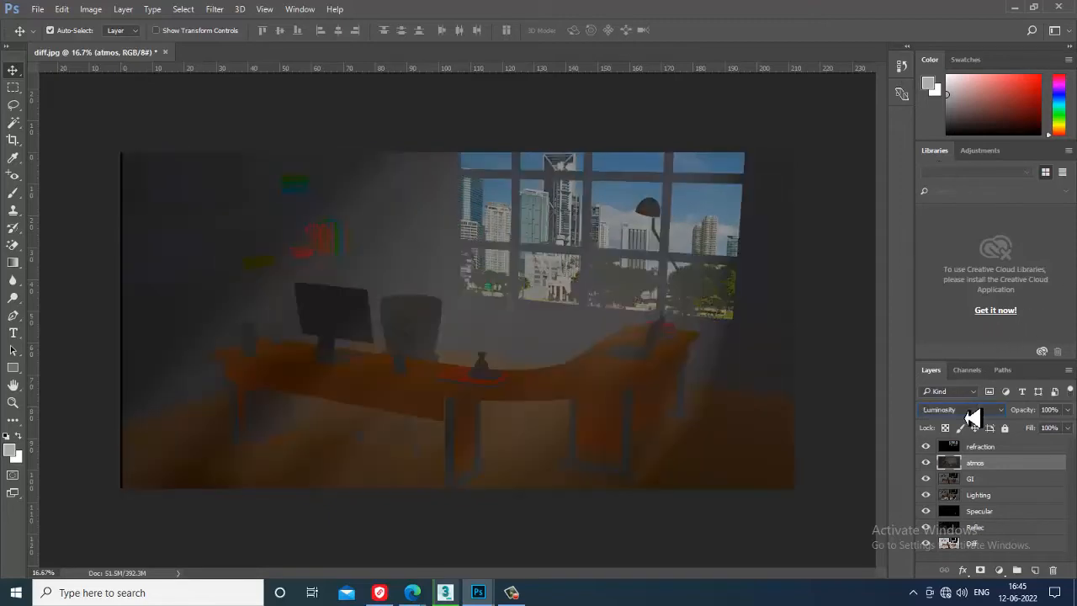
Set the atmos layer's blend mode to Lighten and compare the image with the layer hidden and shown
left_click(968, 410)
left_click(955, 172)
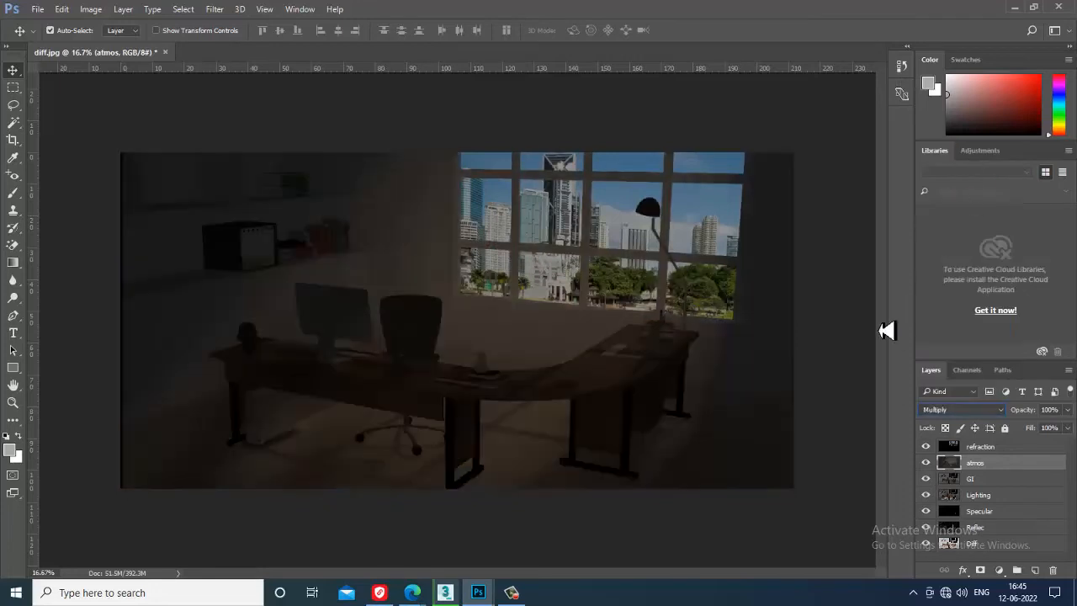
key("Down")
key("Down")
key("Down")
key("Down")
key("Down")
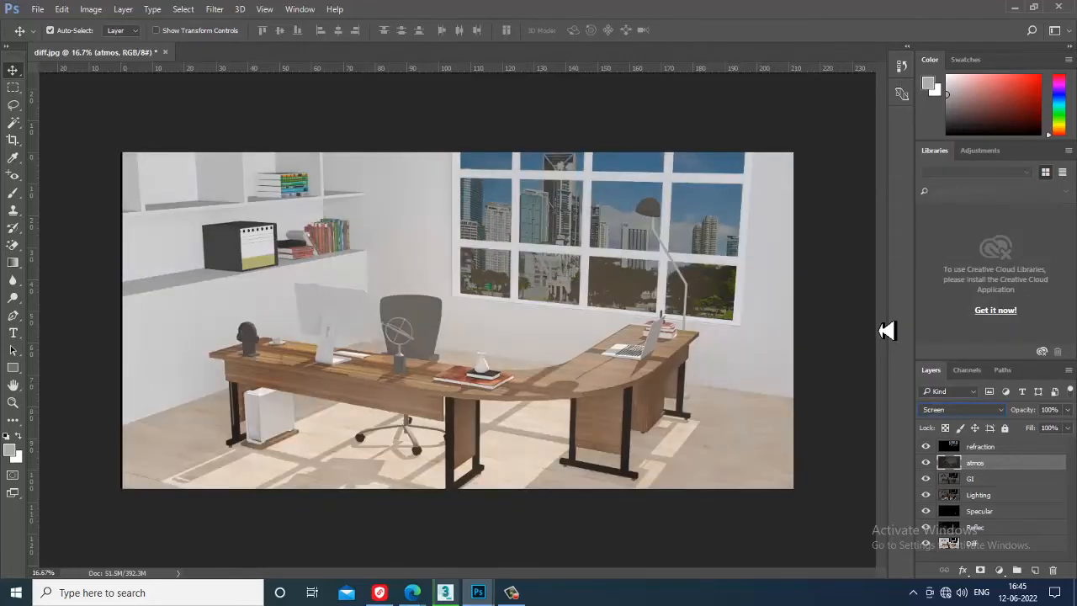
key("Up")
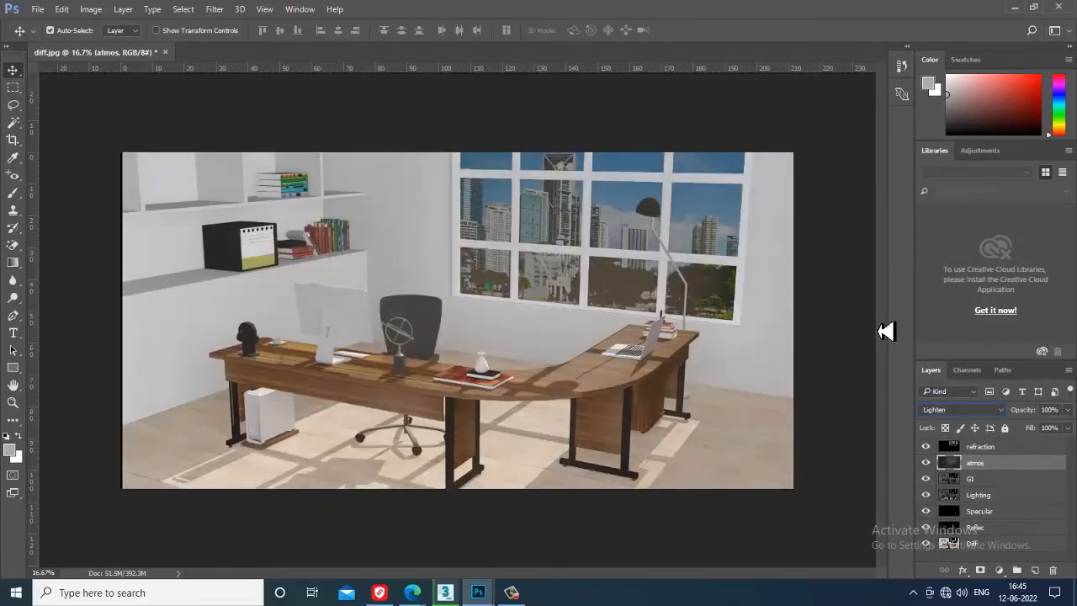
left_click(926, 463)
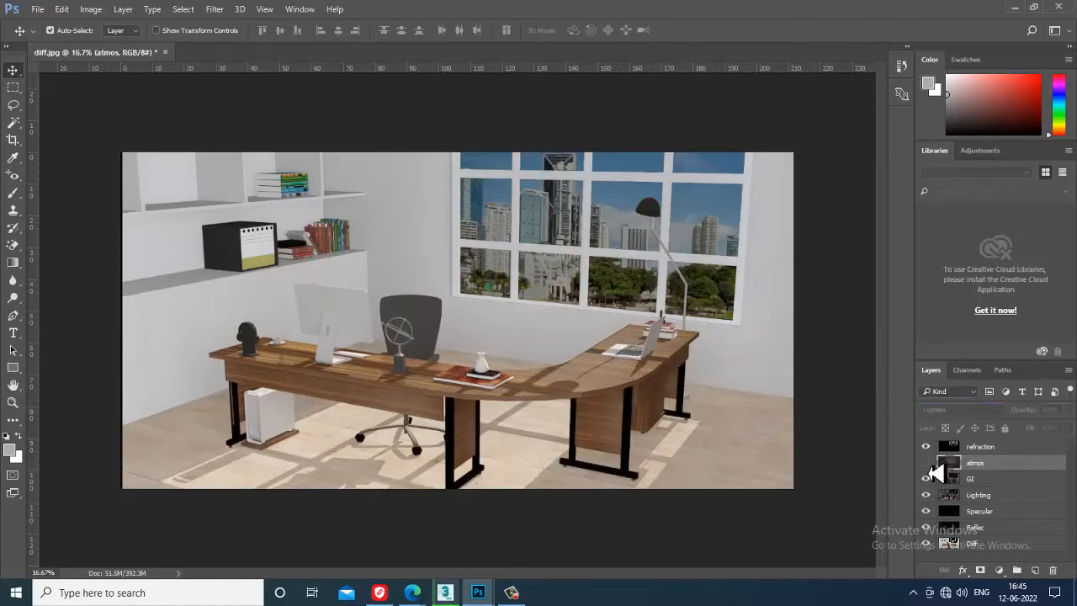
left_click(926, 462)
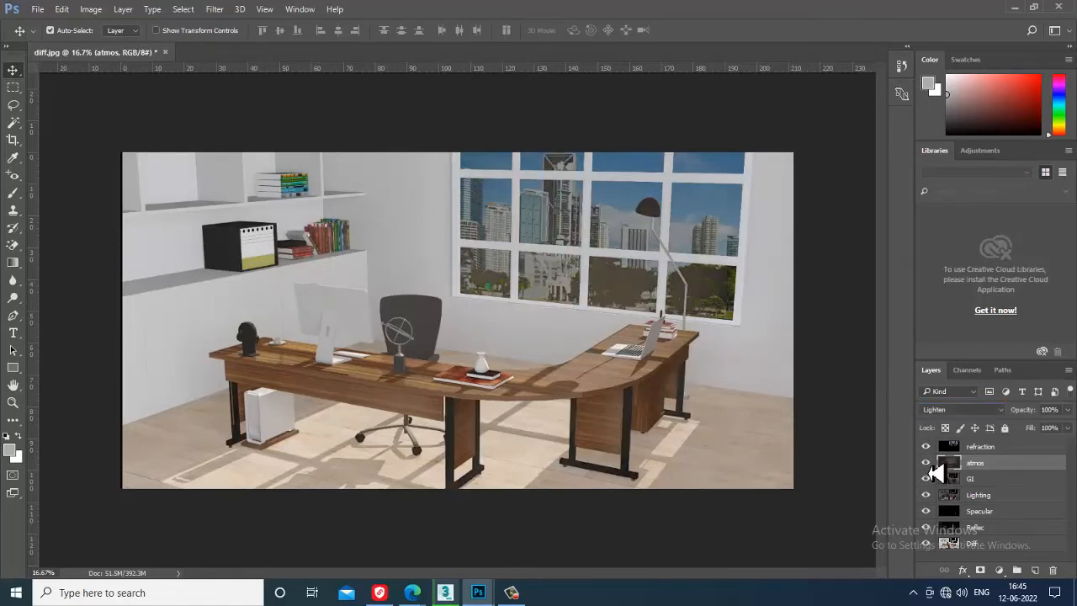
left_click(926, 463)
left_click(926, 463)
Try Screen, Linear Dodge (Add), Overlay and Color Dodge on the atmos layer and return it to Lighten
left_click(956, 411)
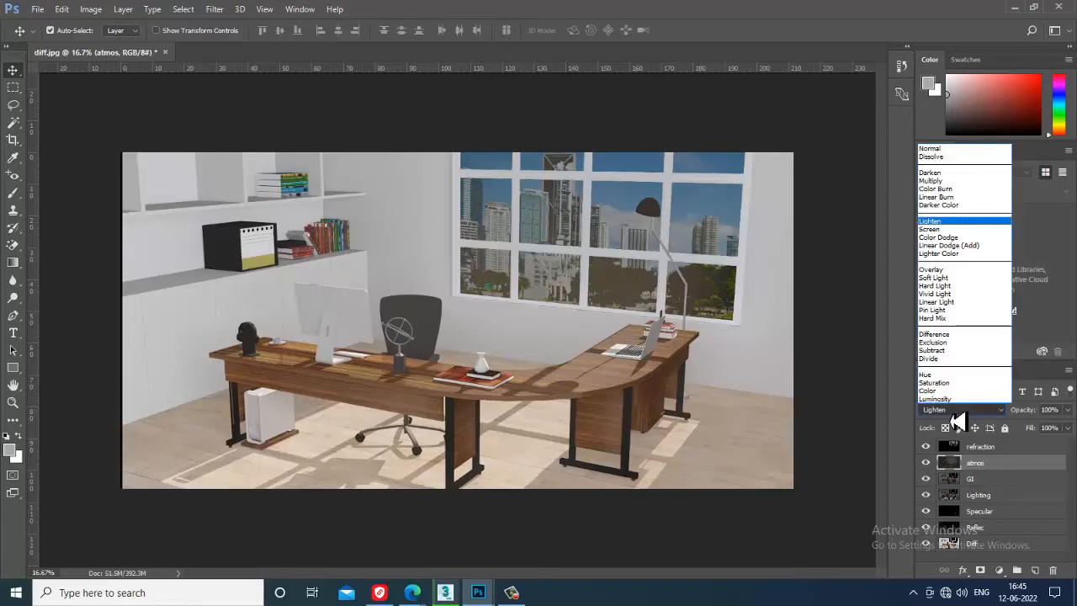
left_click(951, 230)
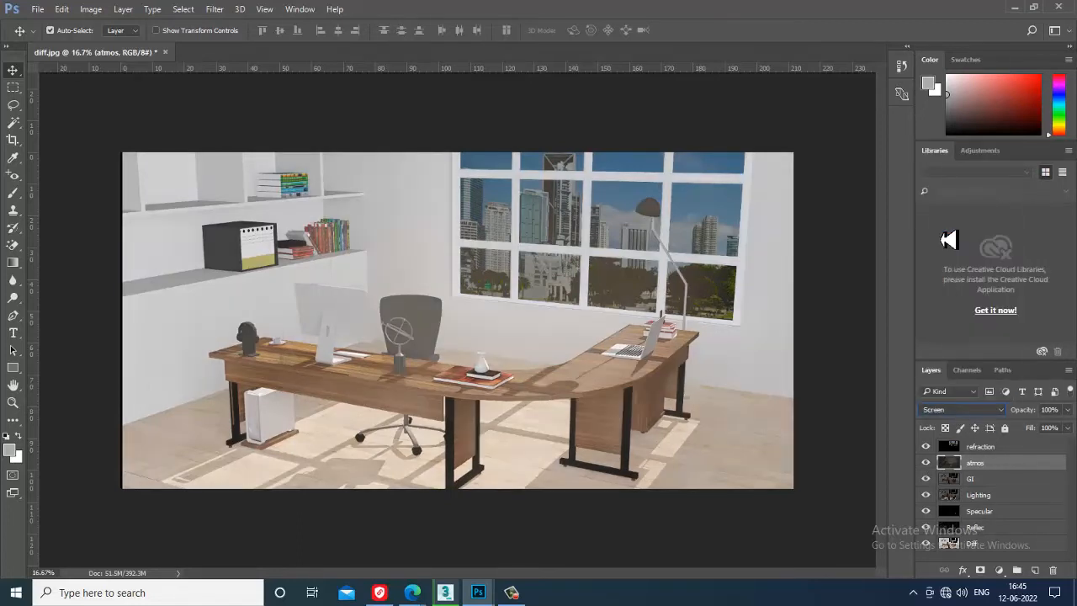
left_click(964, 411)
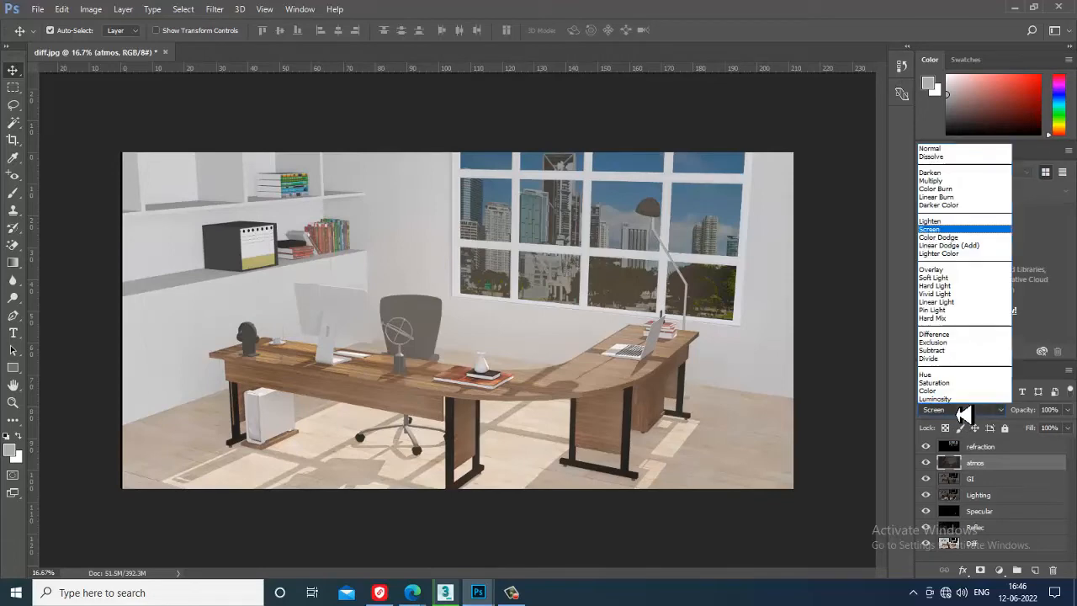
left_click(953, 244)
key("Down")
key("Down")
key("Down")
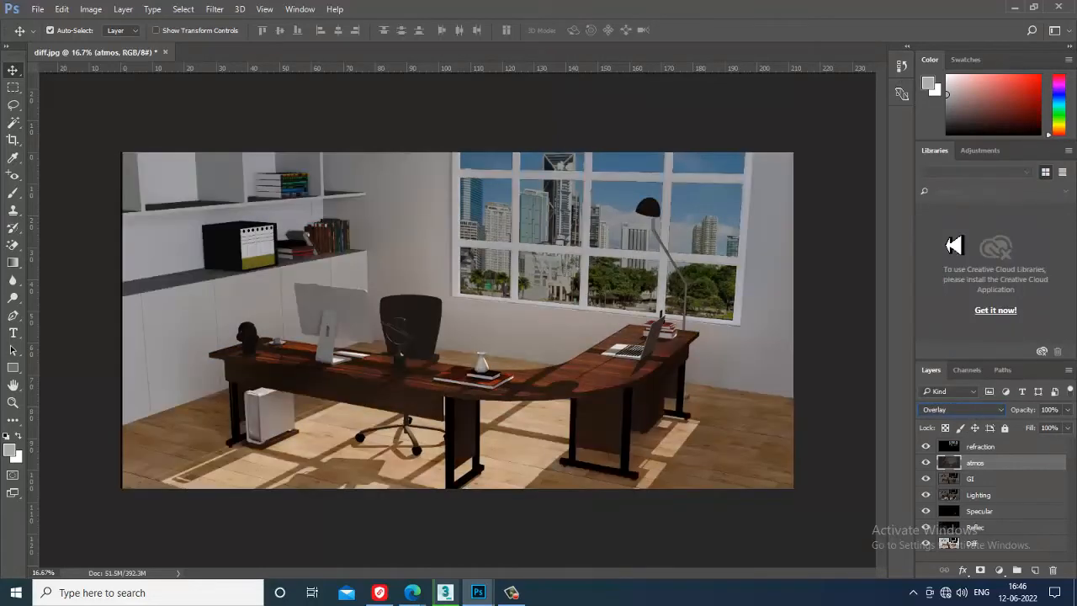
key("Up")
key("Up")
key("Up")
key("Up")
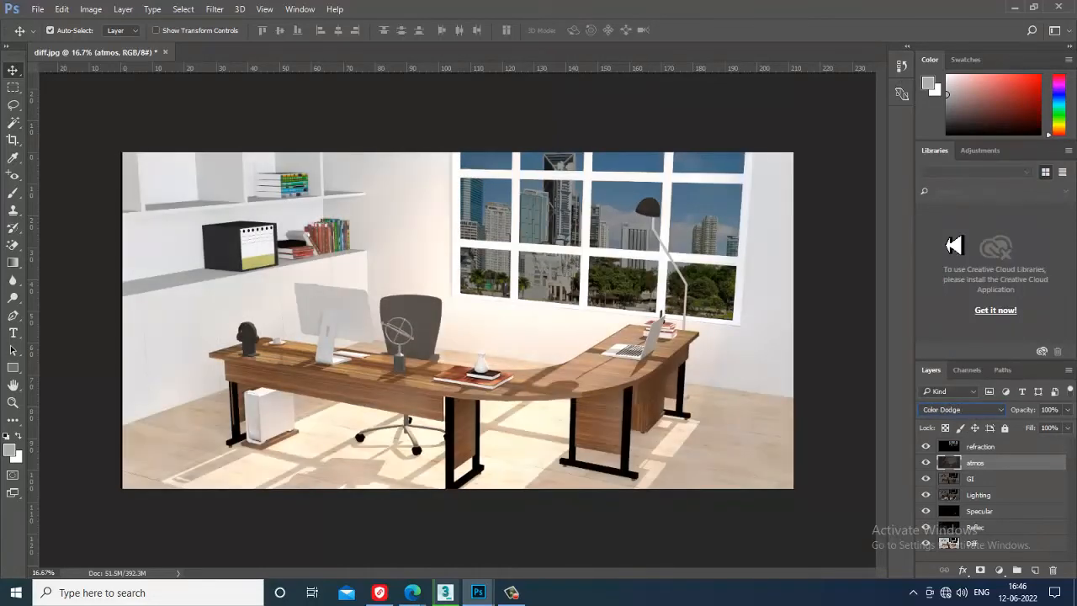
key("Up")
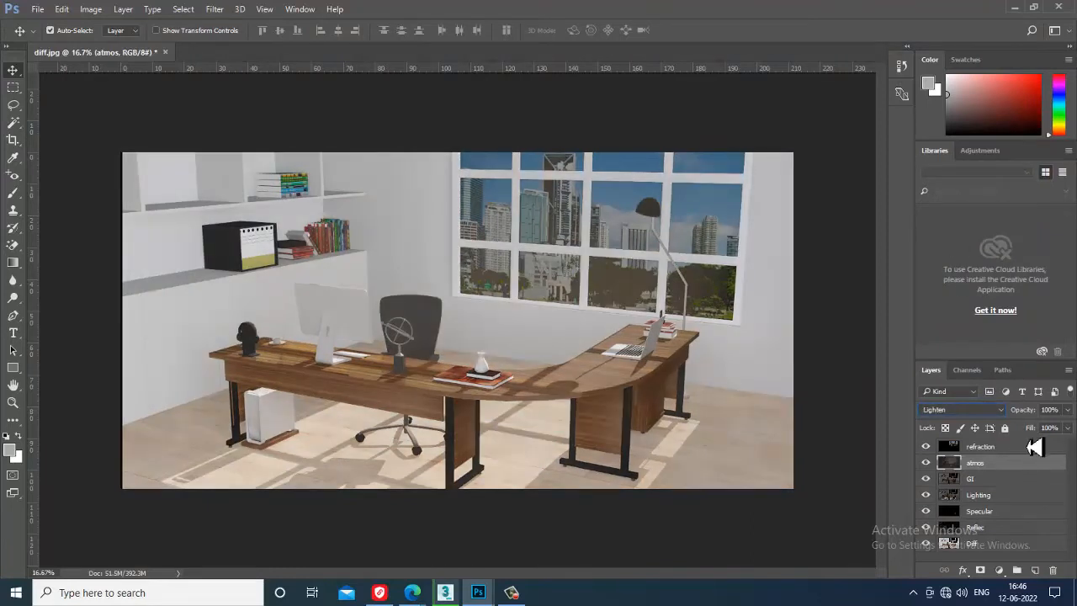
Move the Specular layer up the stack to sit between the refraction and atmos layers
left_click(999, 512)
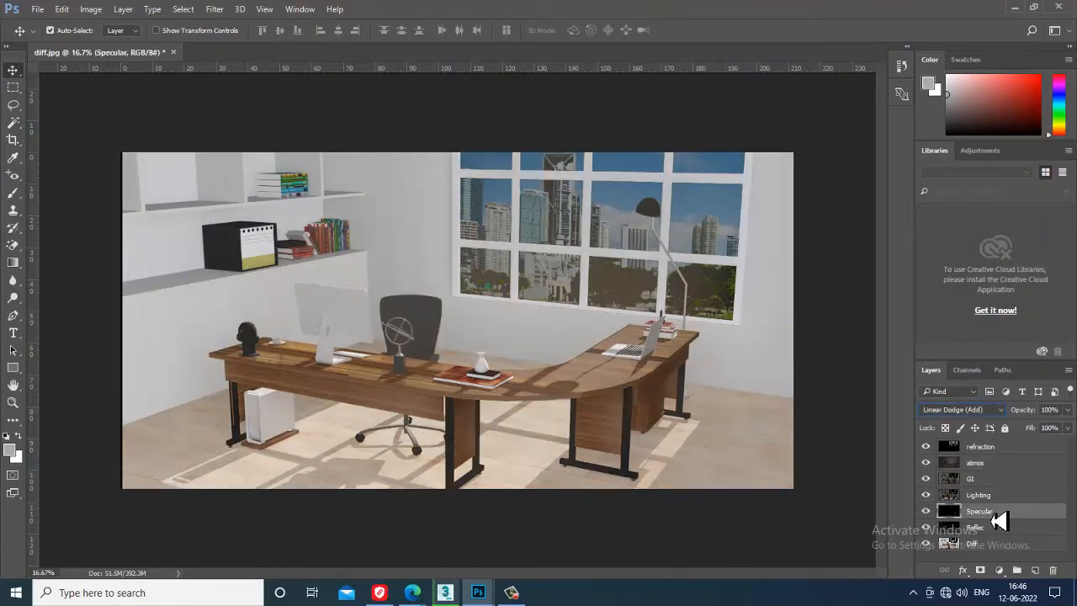
left_click_drag(1000, 520, 996, 463)
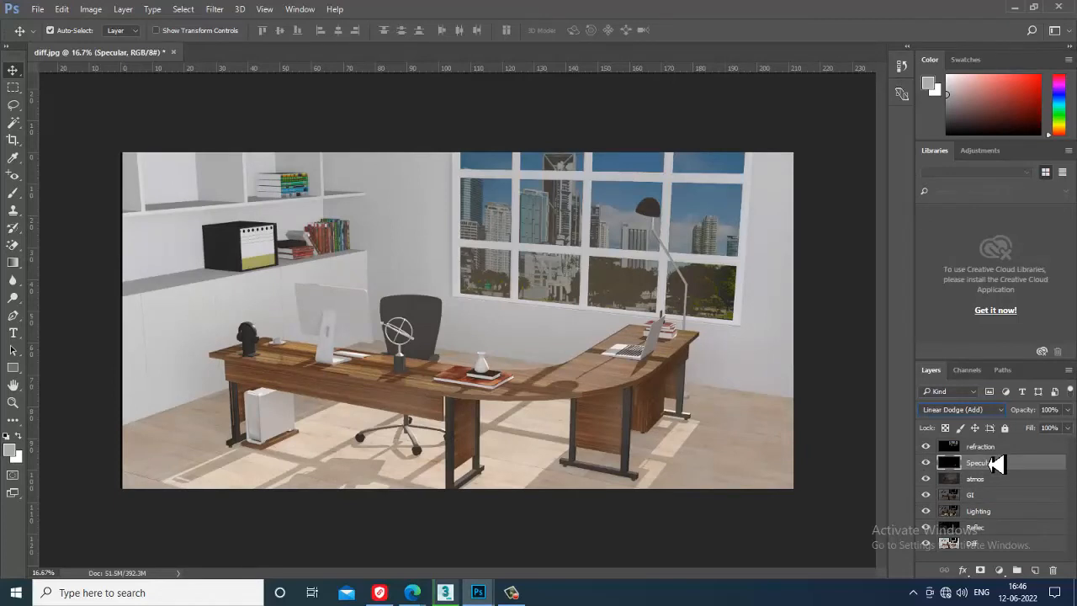
Compare the image with the atmos and Specular layers each hidden and shown
left_click(925, 478)
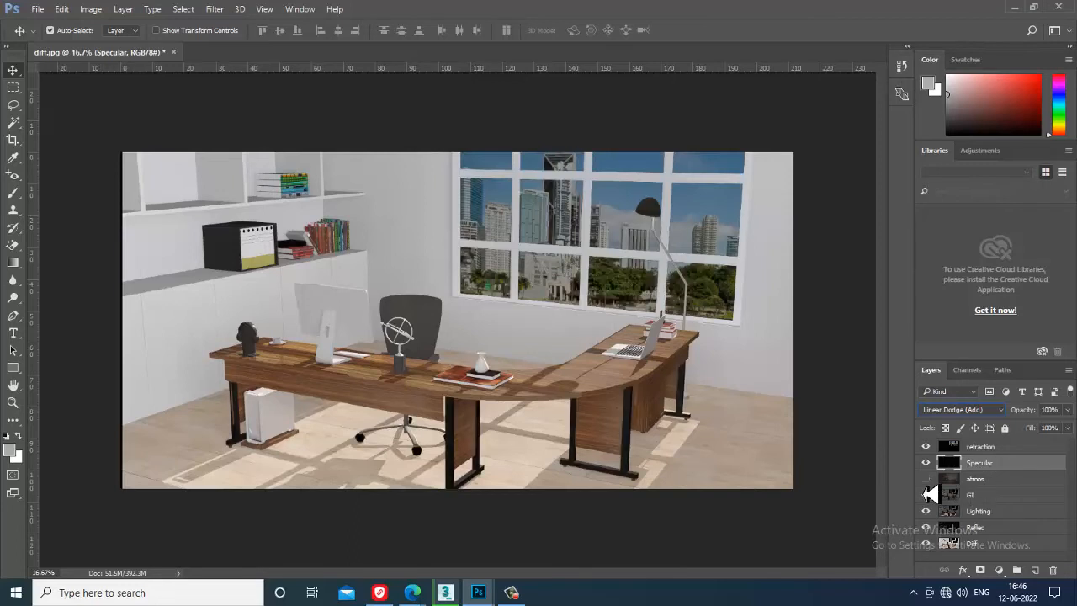
left_click(926, 479)
left_click(926, 478)
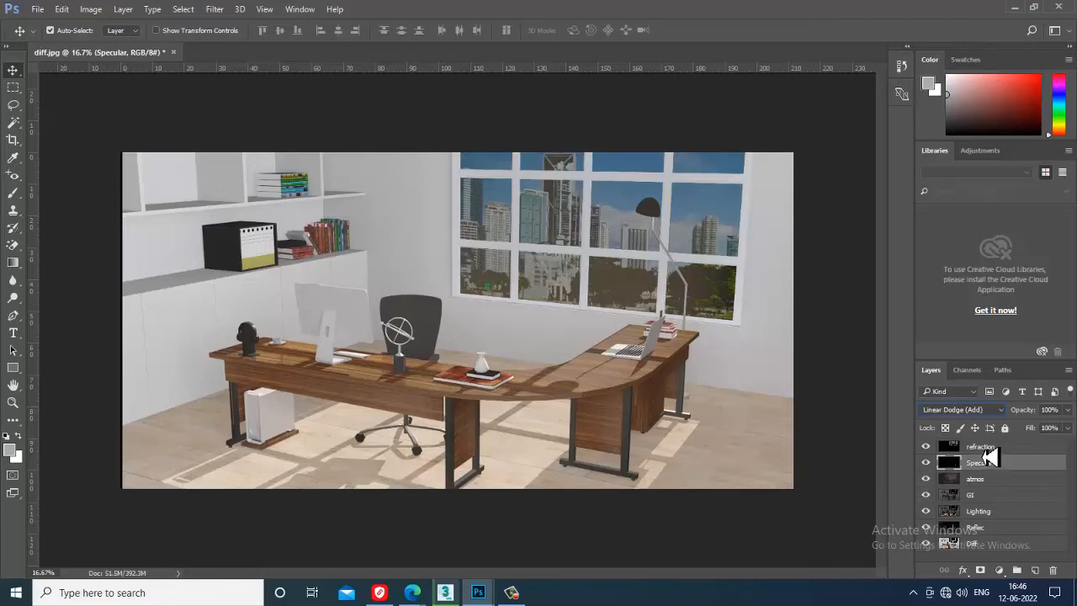
left_click(926, 463)
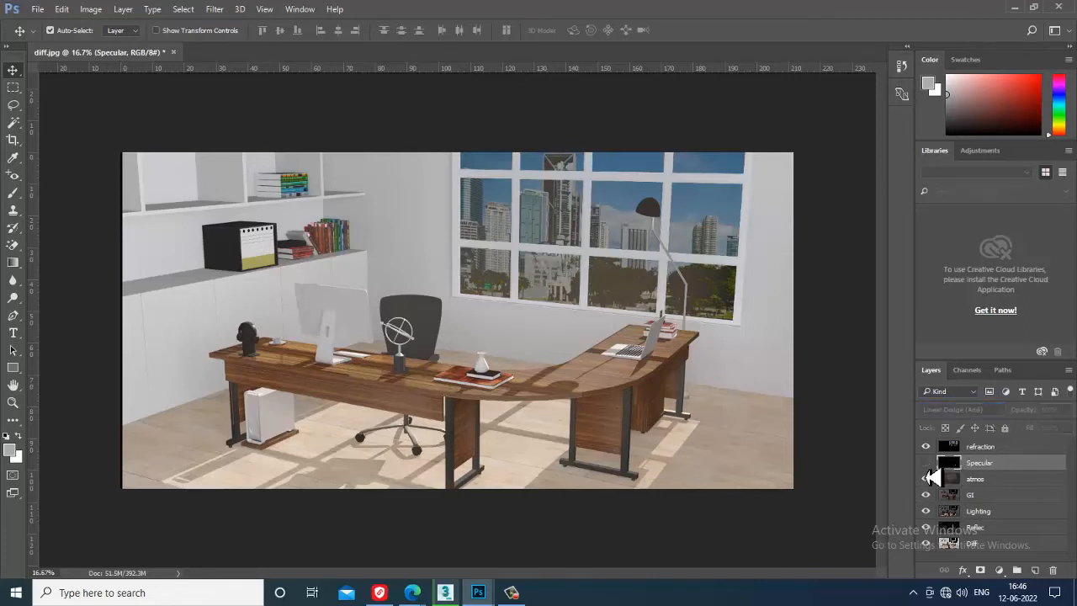
left_click(926, 464)
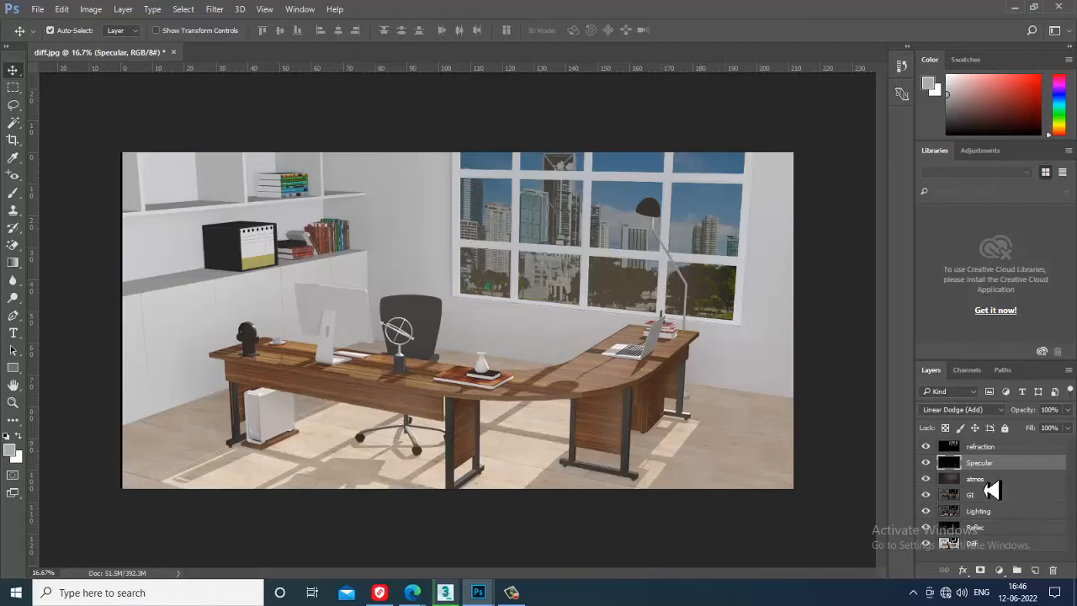
left_click(980, 479)
left_click(927, 479)
left_click(926, 478)
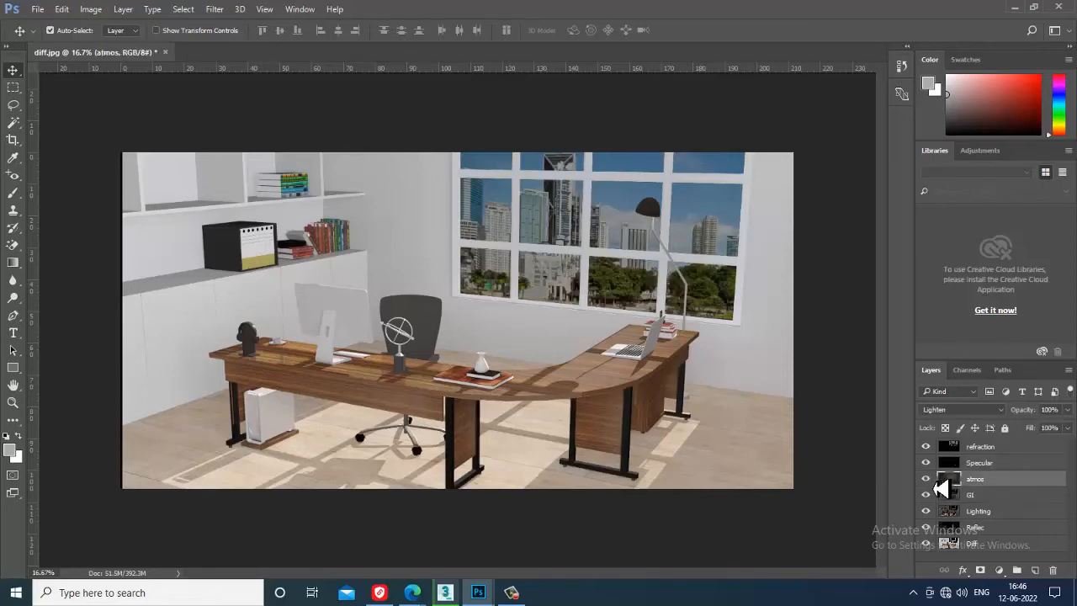
left_click(927, 478)
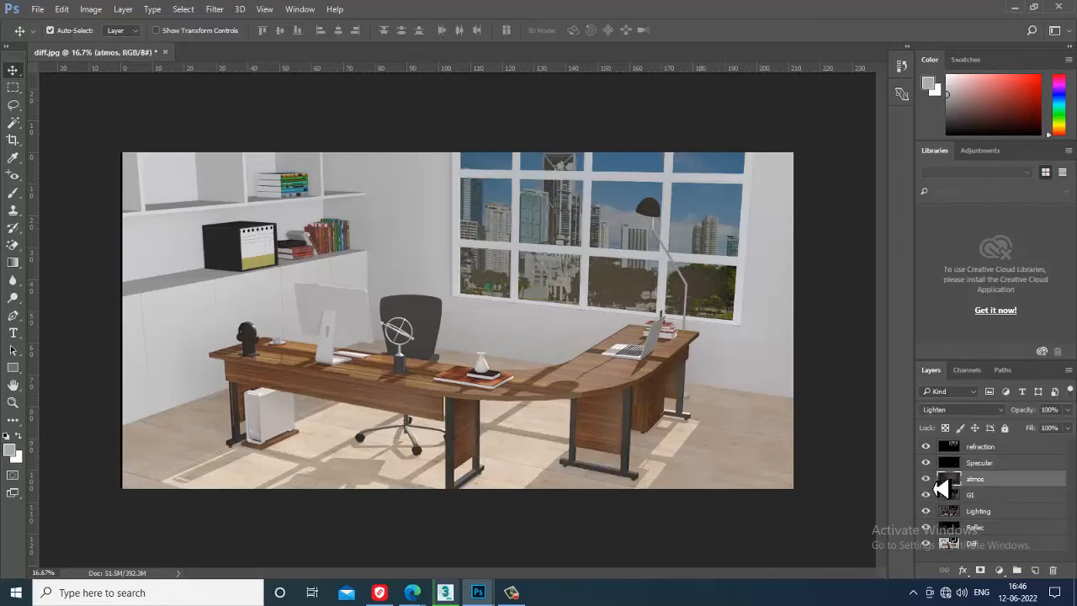
Try other blend modes on the atmos layer beneath Specular, from Color Dodge through Overlay to Pin Light
left_click(959, 410)
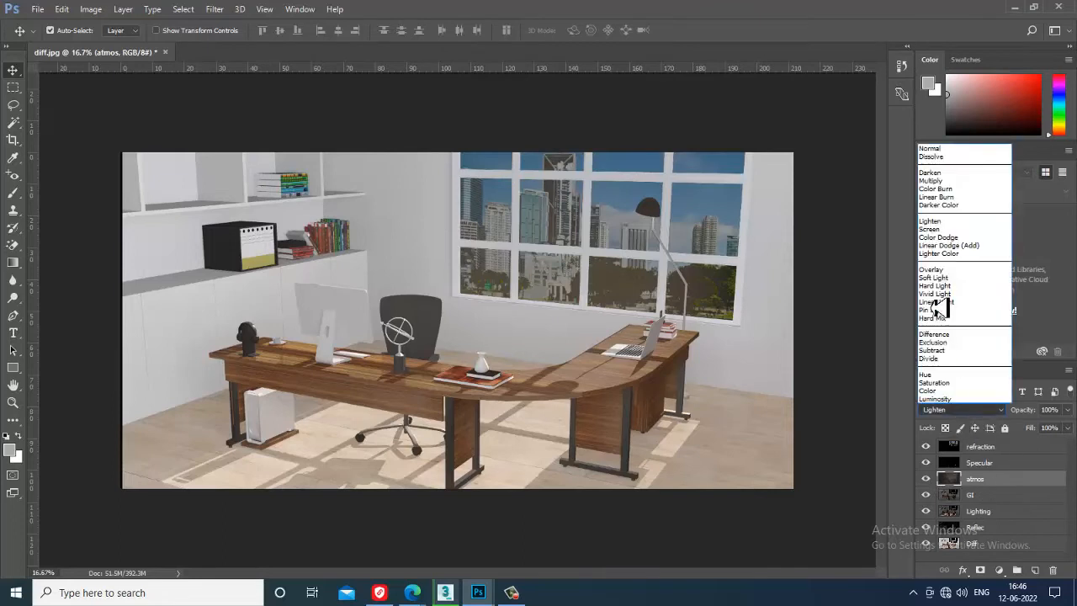
left_click(946, 239)
key("Down")
key("Down")
key("Down")
key("Down")
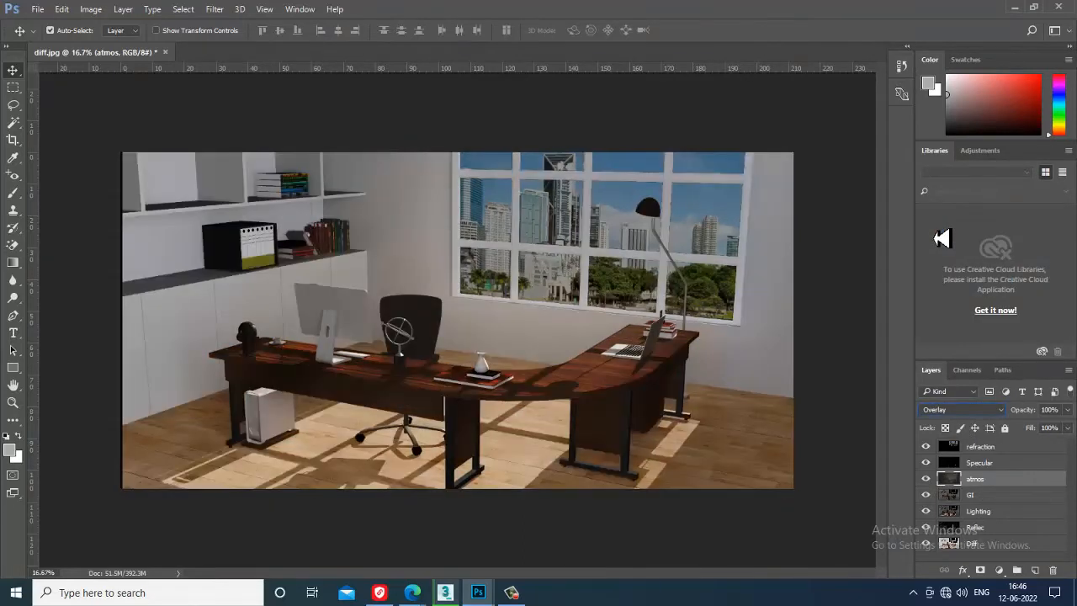
key("Up")
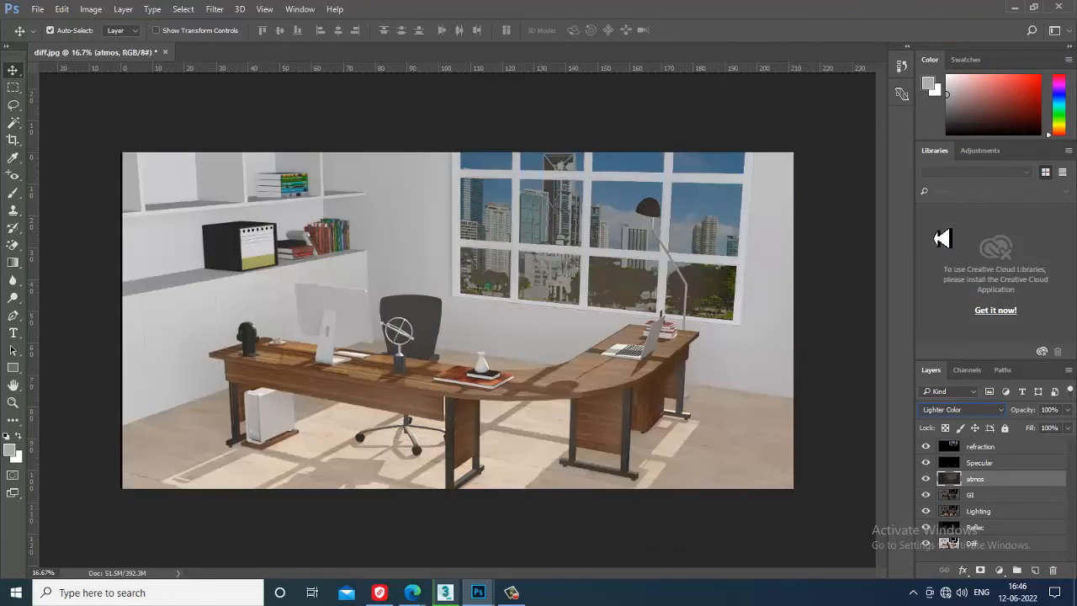
key("Up")
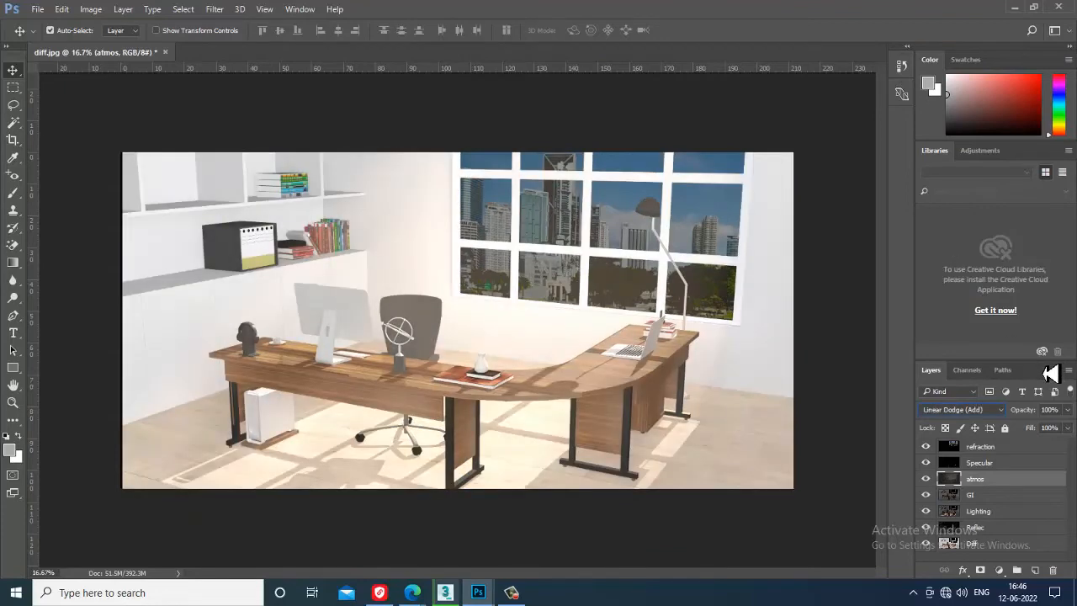
key("Down")
key("Down")
key("Down")
key("Down")
key("Down")
key("Down")
key("Down")
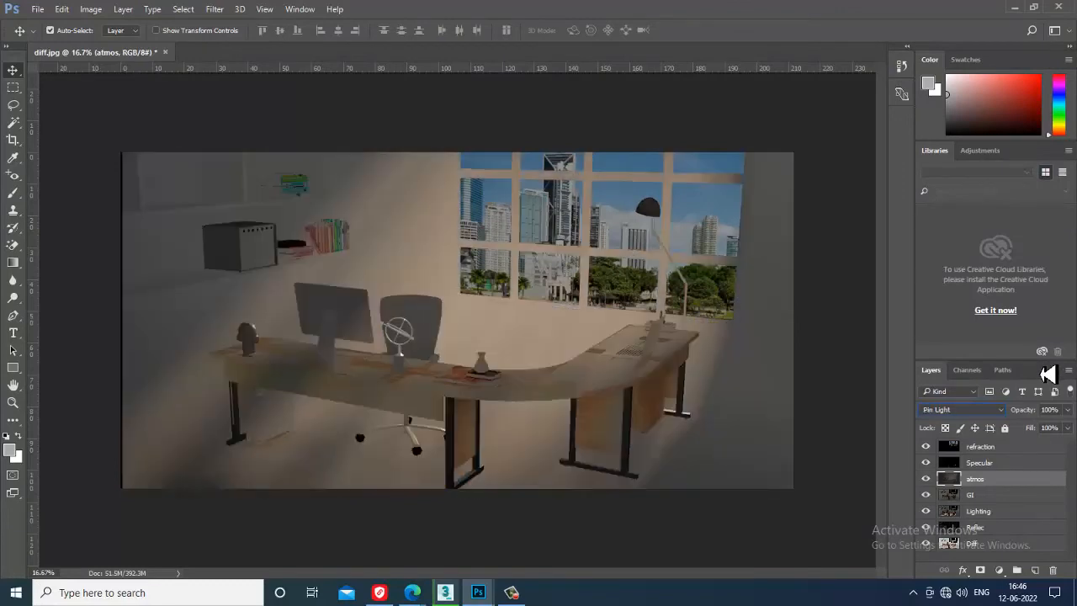
Set the atmos layer beneath Specular back to the Lighten blend mode
left_click(968, 410)
left_click(948, 183)
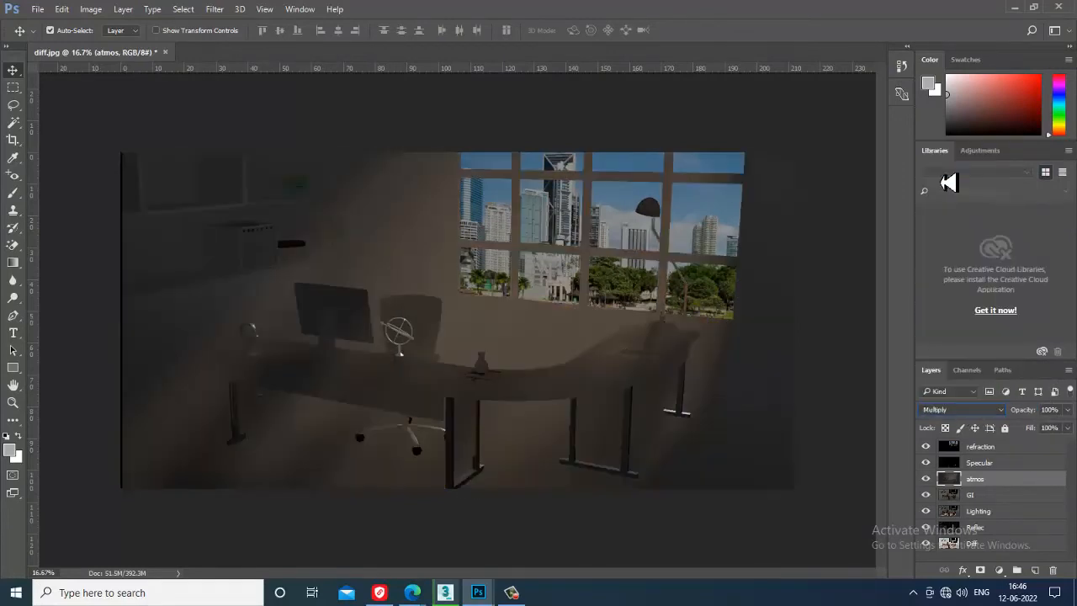
key("Down")
key("Down")
key("Down")
key("Down")
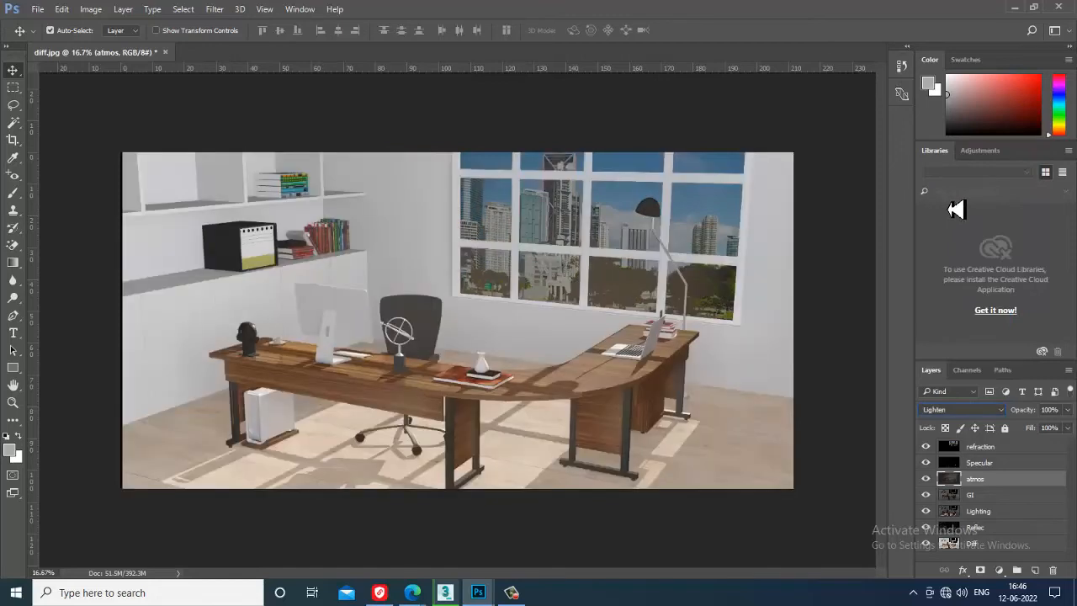
Set the atmos layer's blend mode to Lighter Color and reduce its opacity to 59%
key("Down")
key("Down")
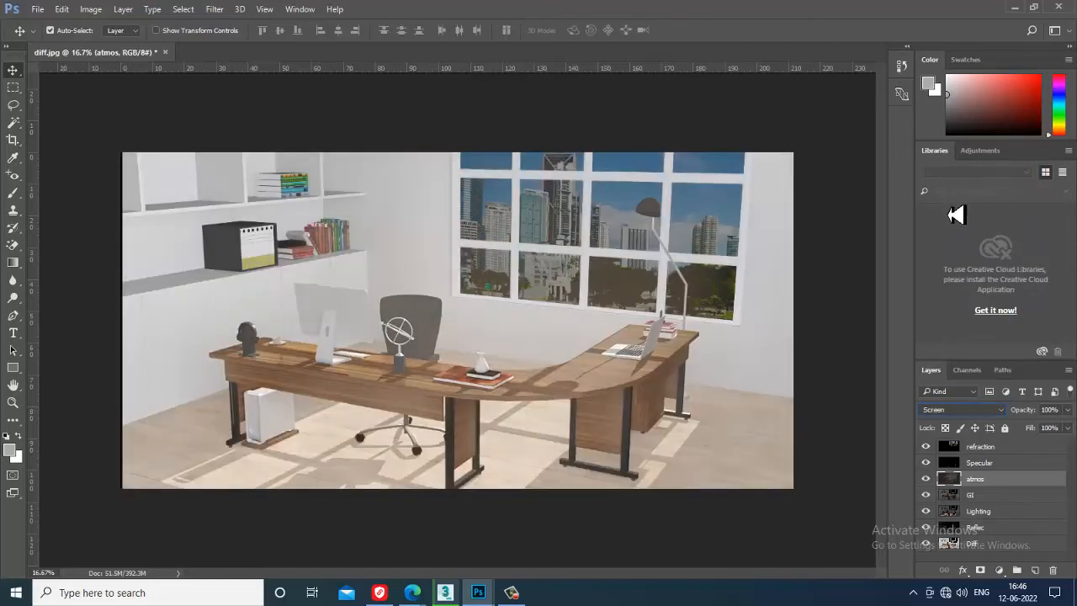
key("Down")
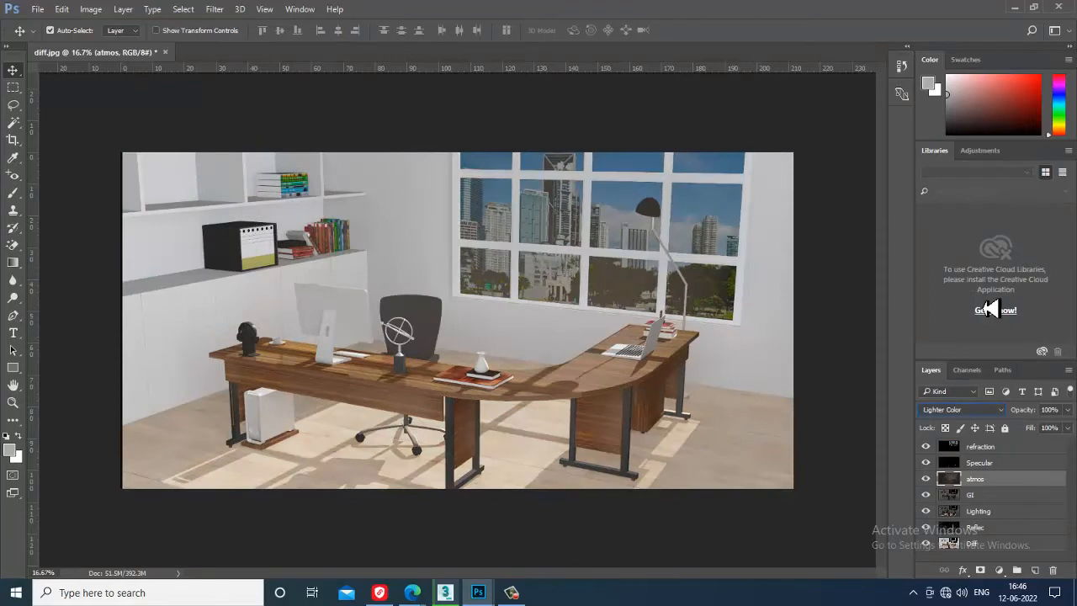
left_click(1067, 410)
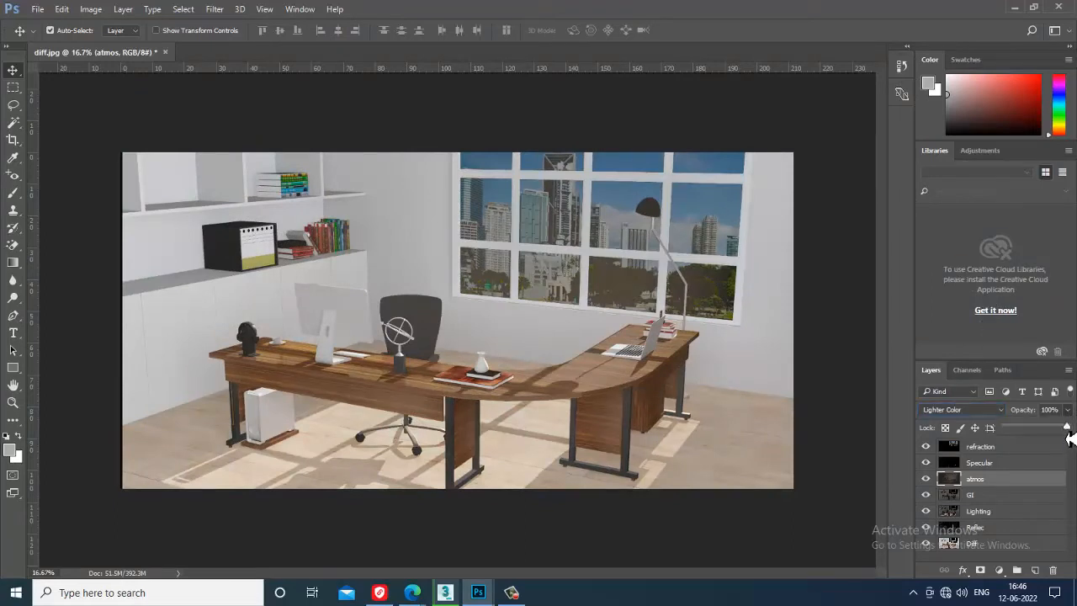
mouse_move(1067, 430)
left_mouse_down()
mouse_move(1038, 432)
mouse_move(1048, 431)
left_mouse_up()
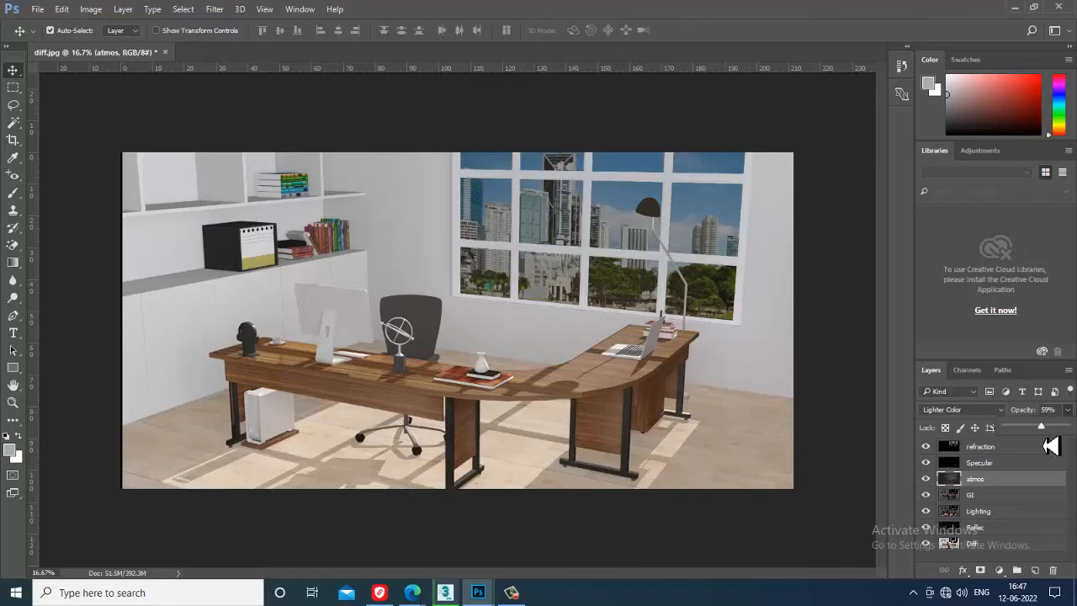
Open the zdepth image from the pass folder, copy it into the diff.jpg composite, and close the source file
left_click(38, 9)
left_click(59, 37)
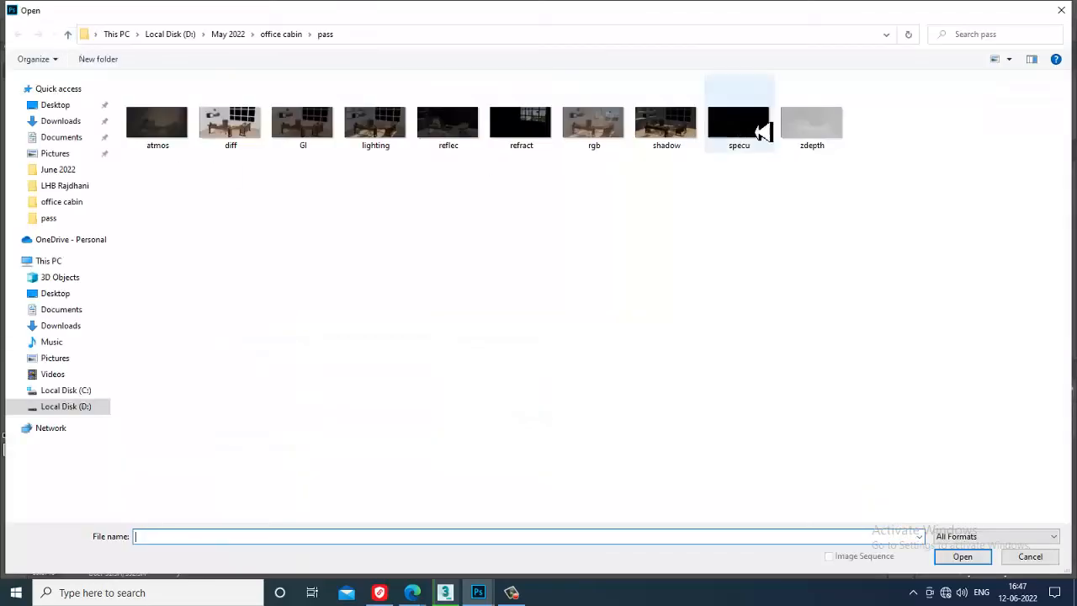
double_click(836, 125)
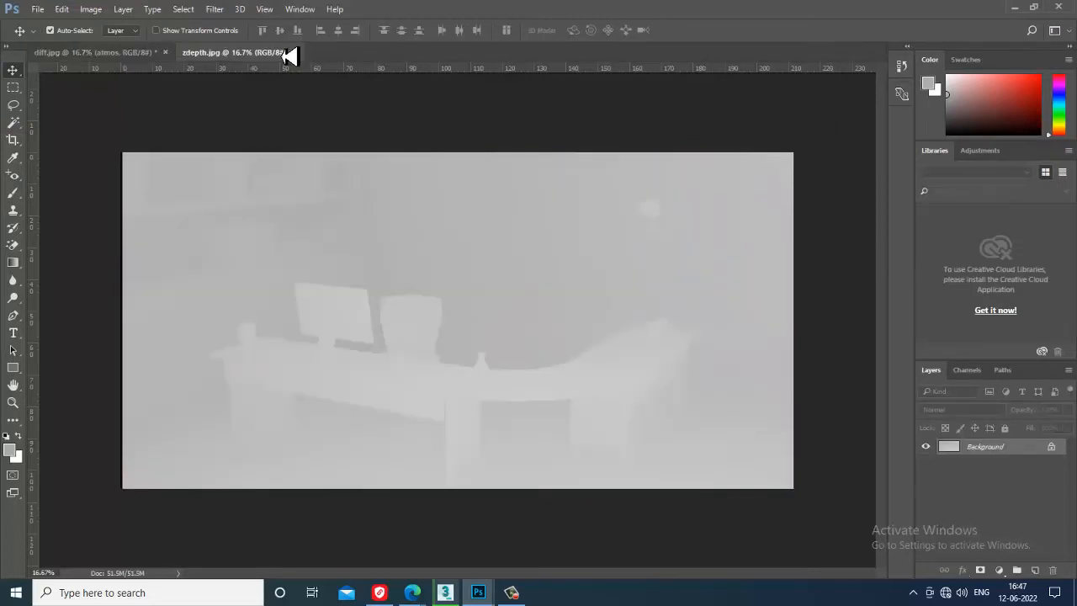
left_click_drag(252, 52, 535, 214)
left_click_drag(820, 420, 413, 334)
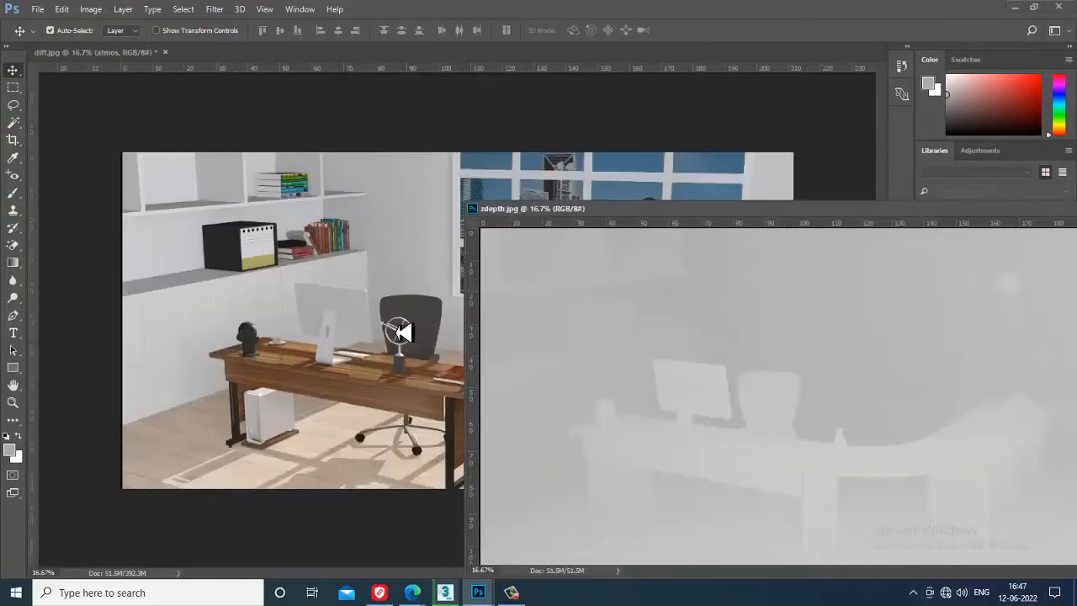
left_click_drag(1019, 211, 722, 197)
left_click(800, 197)
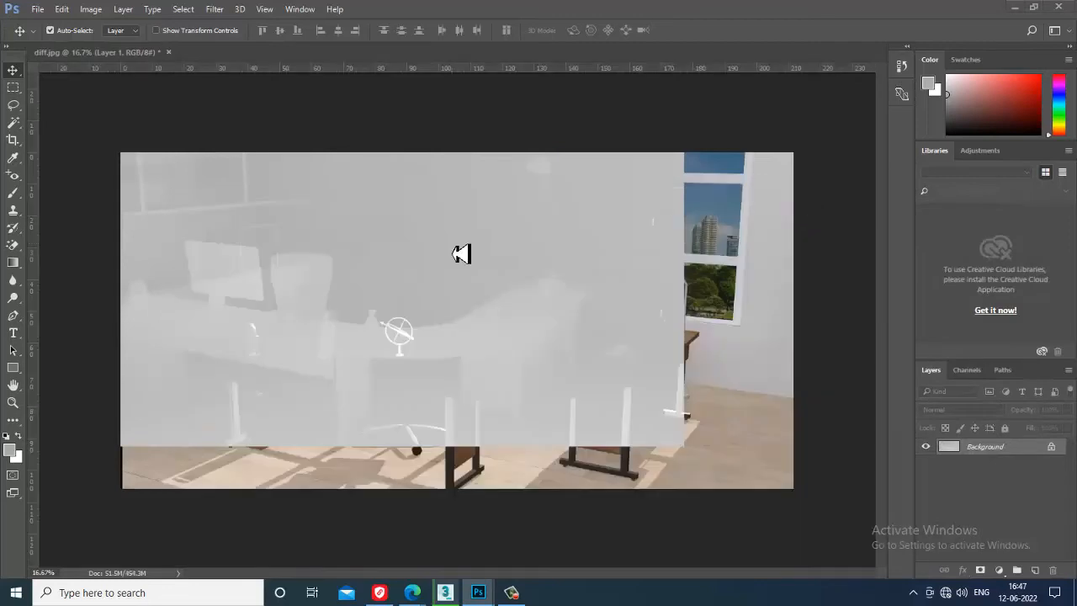
Align the depth pass with the canvas edges, place it directly beneath the refraction layer, and name it Z depth
left_click_drag(455, 245, 443, 299)
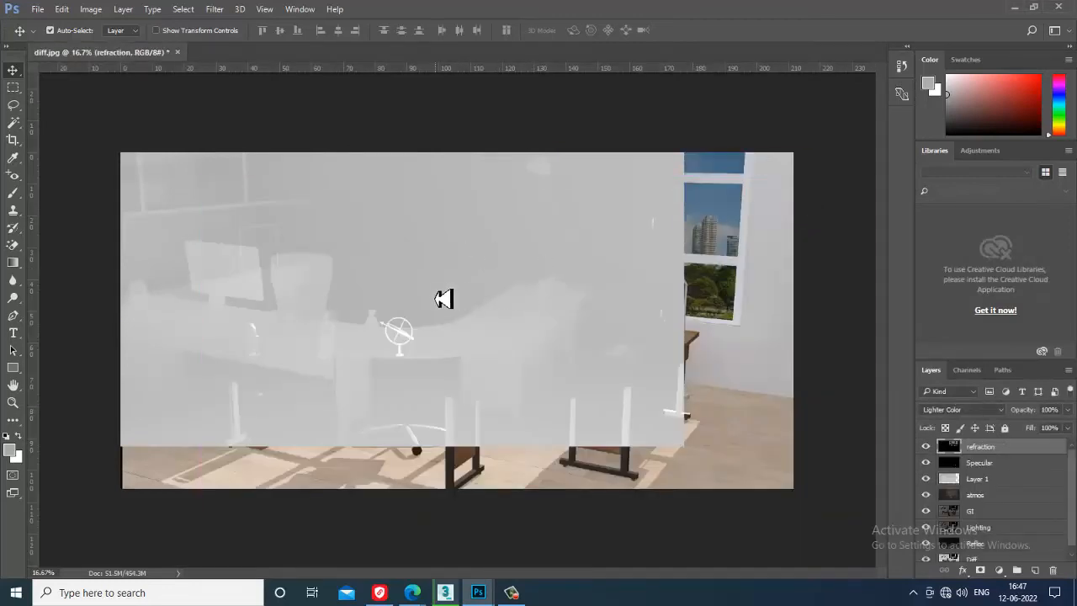
left_click_drag(1001, 448, 981, 453)
left_click_drag(340, 320, 444, 362)
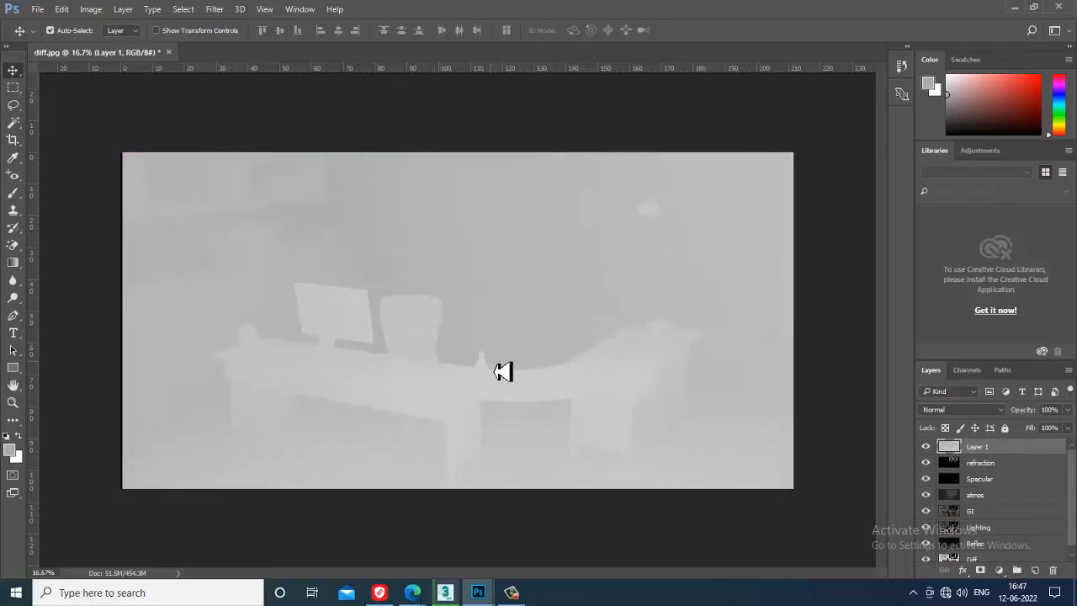
left_click_drag(983, 449, 984, 476)
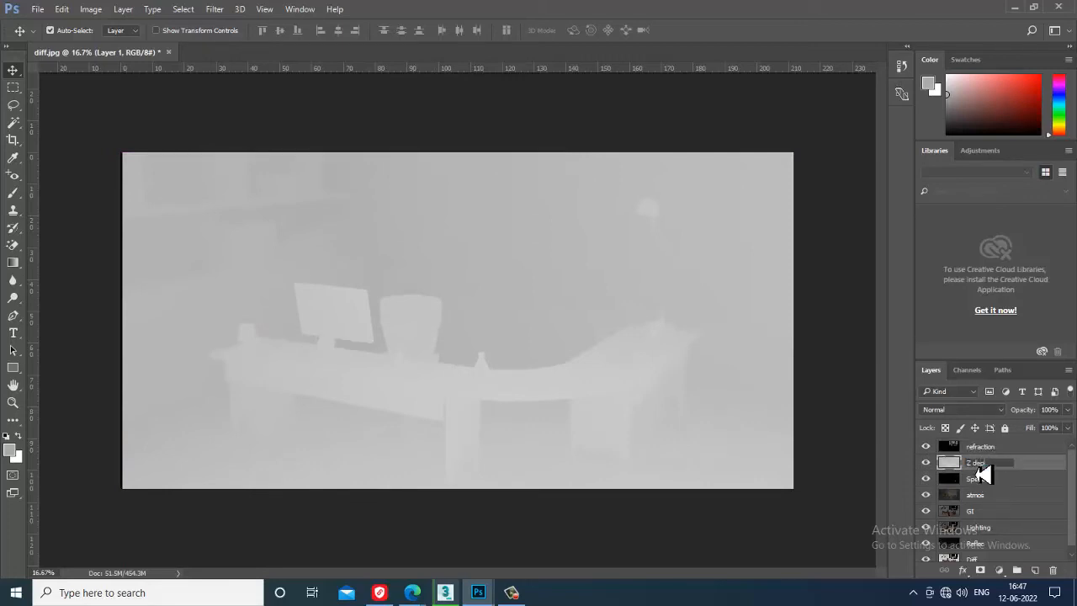
key("Return")
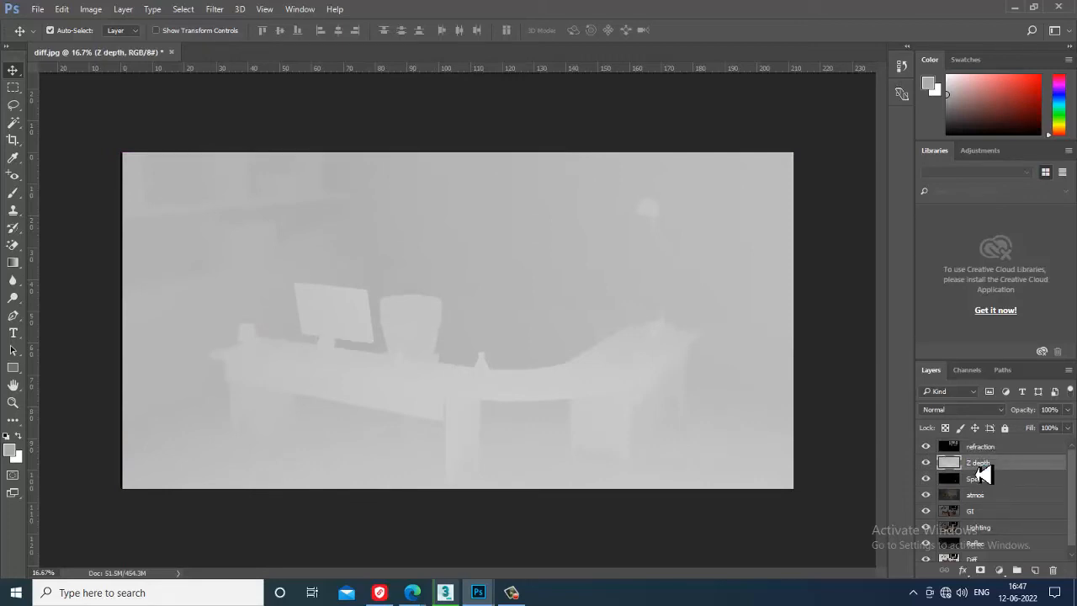
Try the Darken through Linear Burn blend modes on the Z depth layer and compare the image with it hidden and shown
left_click(964, 412)
left_click(949, 172)
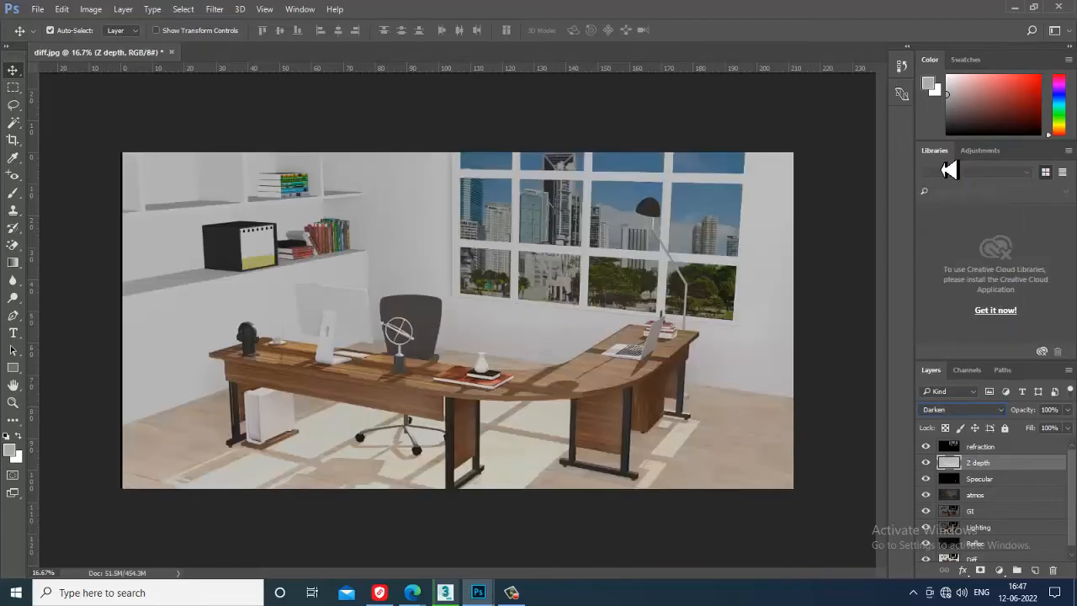
key("Down")
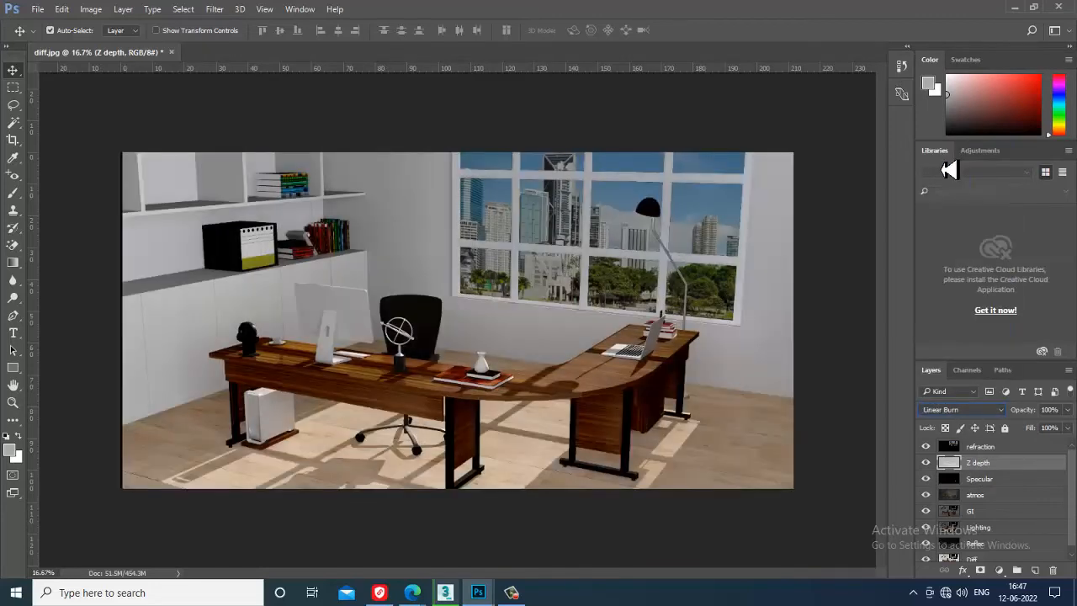
left_click(926, 463)
left_click(927, 463)
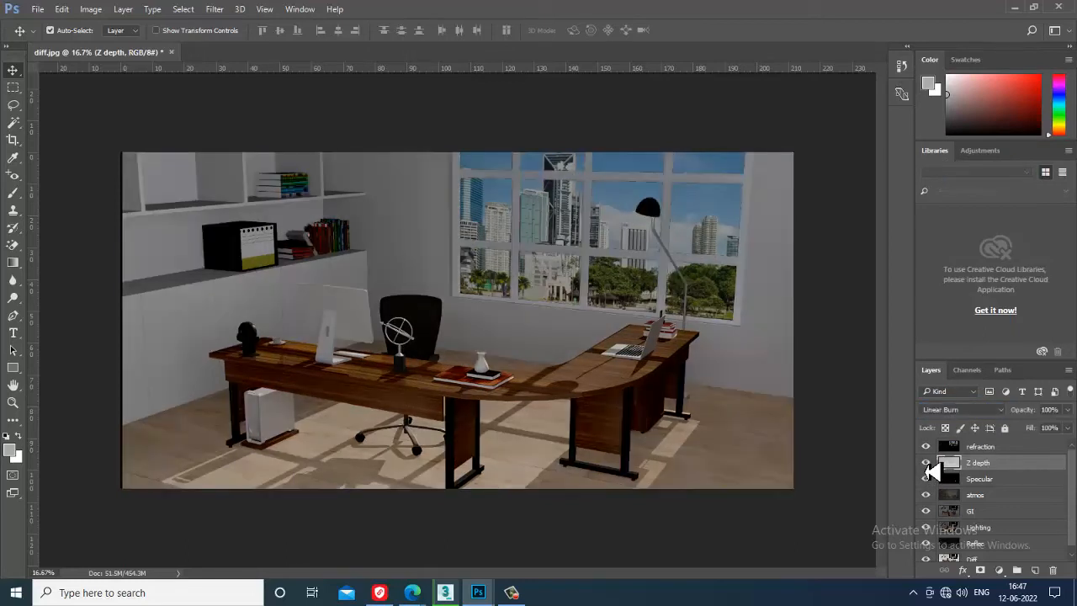
Try the remaining blend modes on the Z depth layer, from Darker Color through Soft Light and Linear Light to Luminosity
left_click(962, 409)
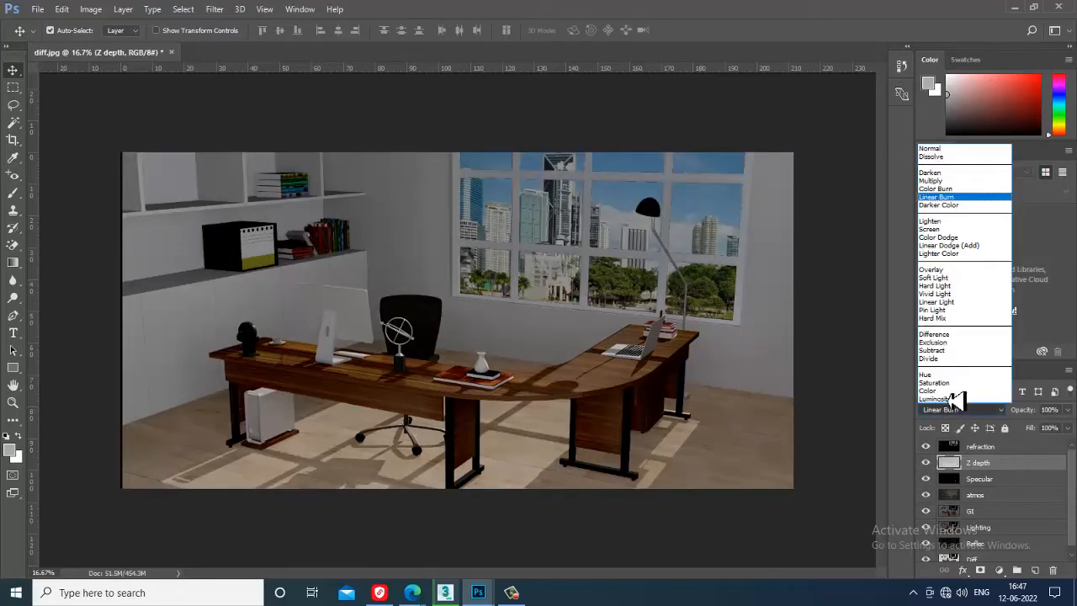
left_click(959, 205)
key("Down")
key("Down")
key("Down")
key("Down")
key("Down")
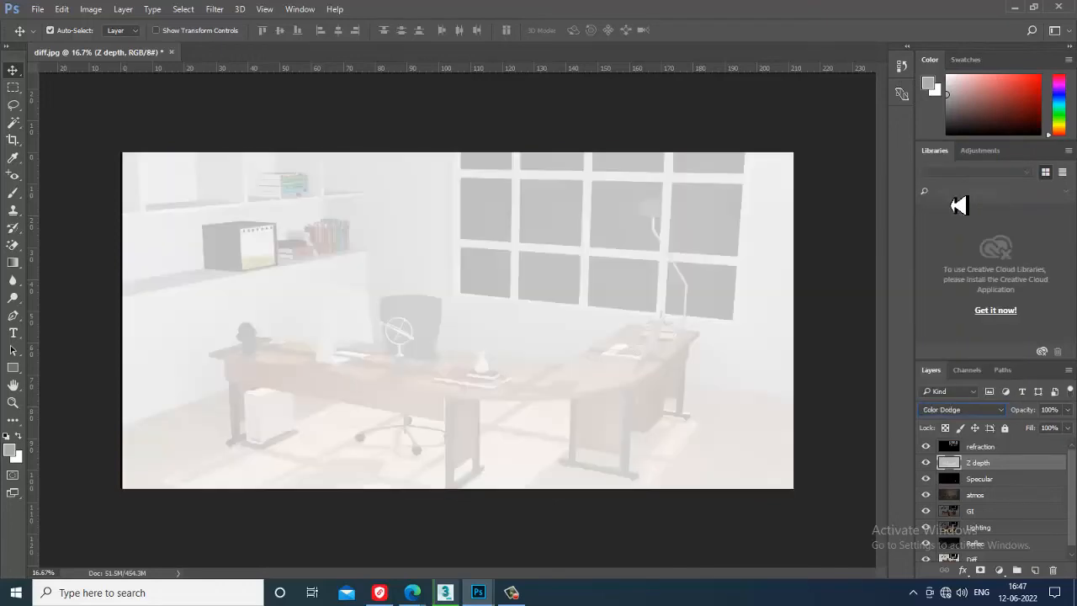
key("Down")
key("Down")
key("Down")
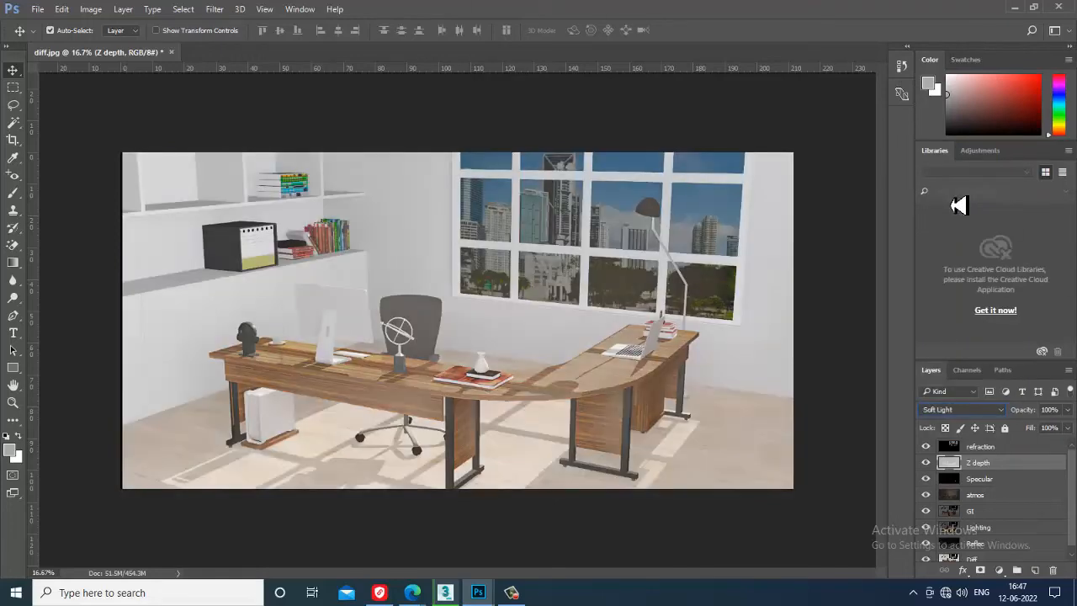
key("Down")
key("Down")
key("Down")
key("Down")
key("Down")
key("Down")
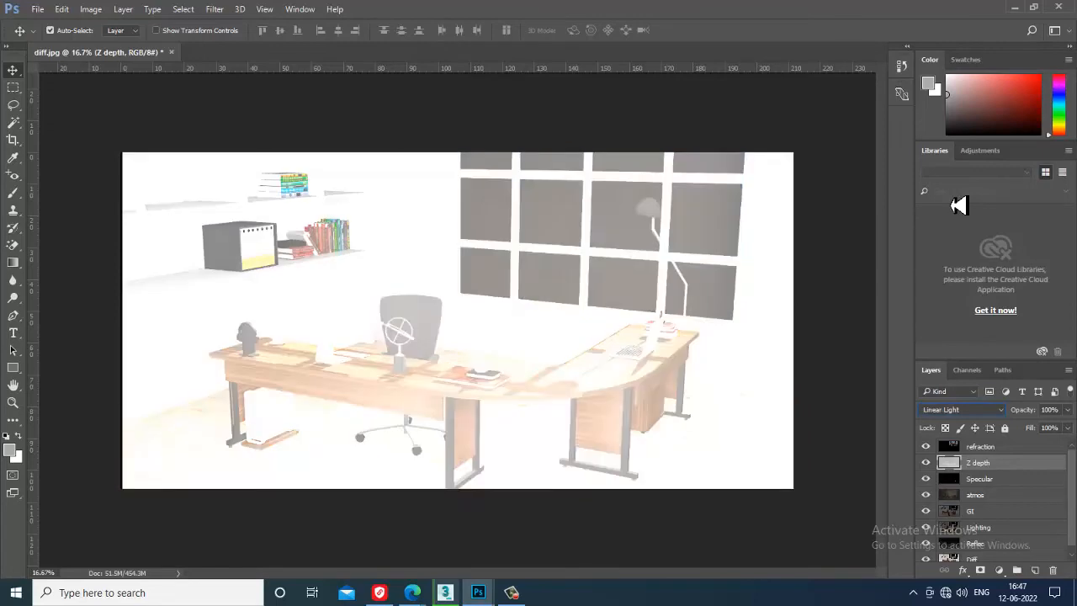
key("Down")
key("Down")
key("Down")
key("Down")
key("Down")
key("Down")
key("Down")
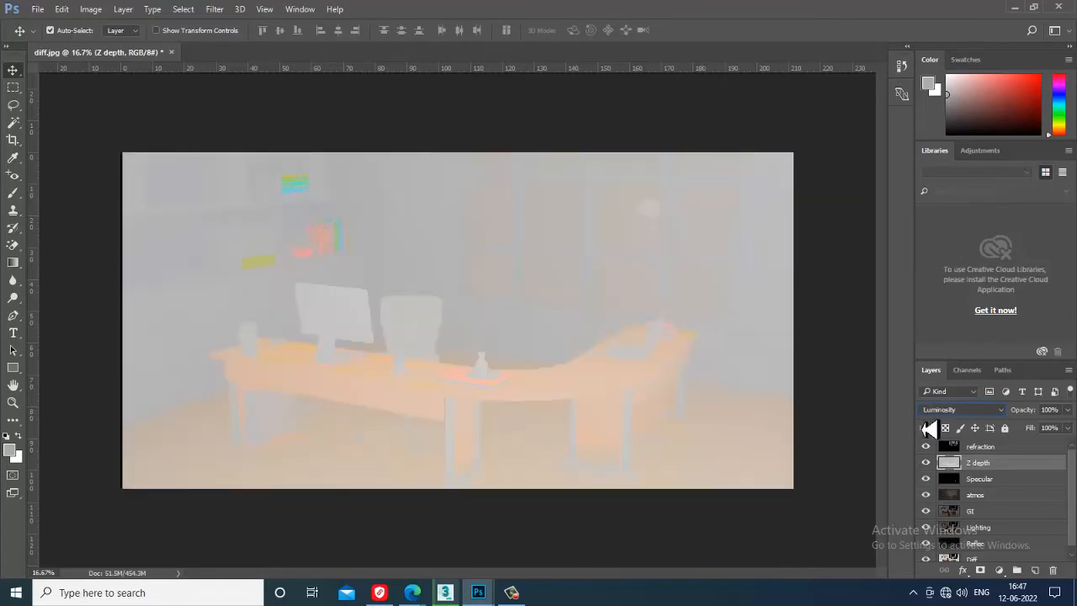
Go through the darkening blend modes again on the Z depth layer, from Darken through Color Burn to Darker Color
left_click(951, 411)
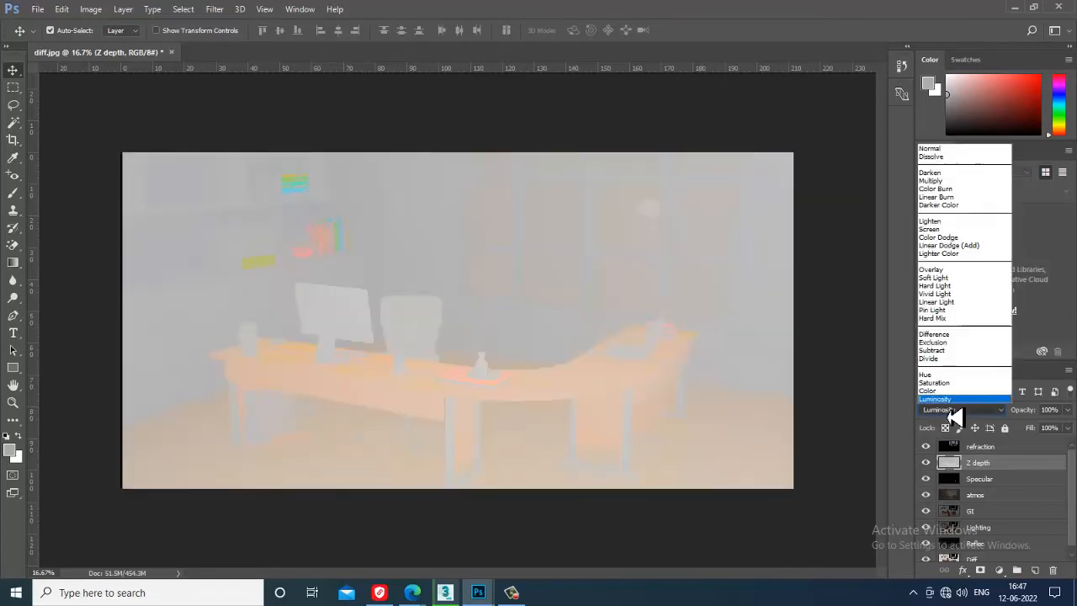
left_click(935, 167)
key("Down")
key("Down")
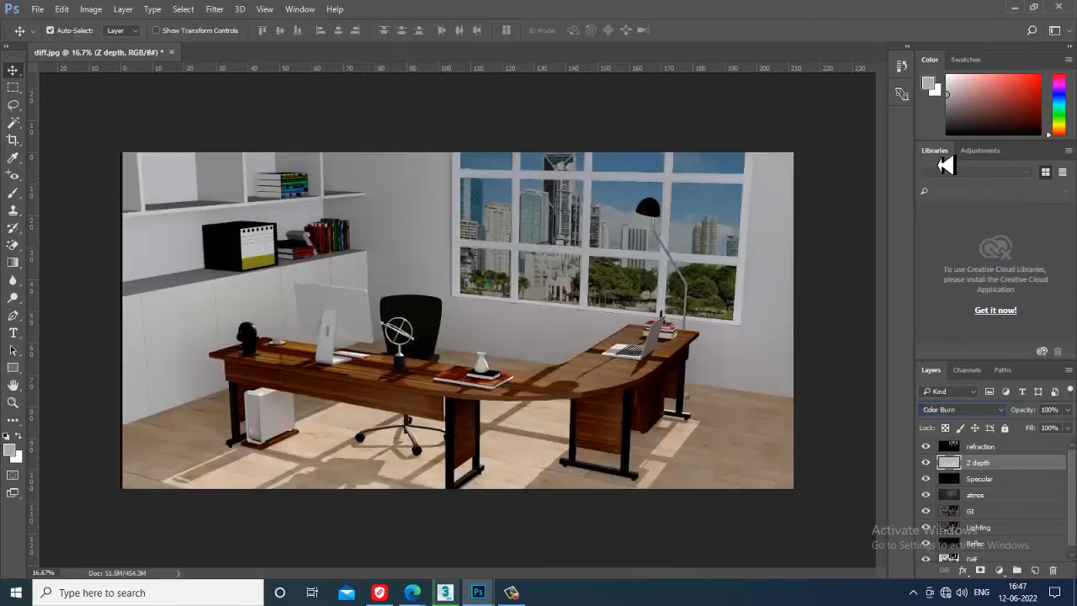
key("Up")
key("Down")
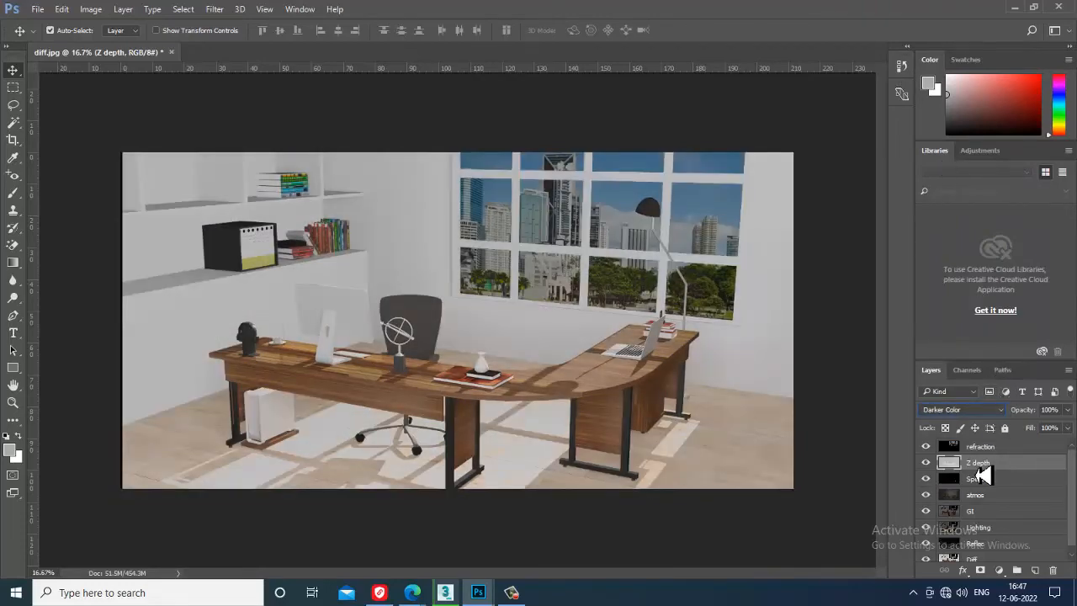
mouse_move(982, 467)
left_mouse_down()
mouse_move(983, 453)
mouse_move(988, 476)
left_mouse_up()
Try the blend modes from Linear Dodge (Add) through Hard Light to Pin Light on the Z depth layer
left_click(959, 410)
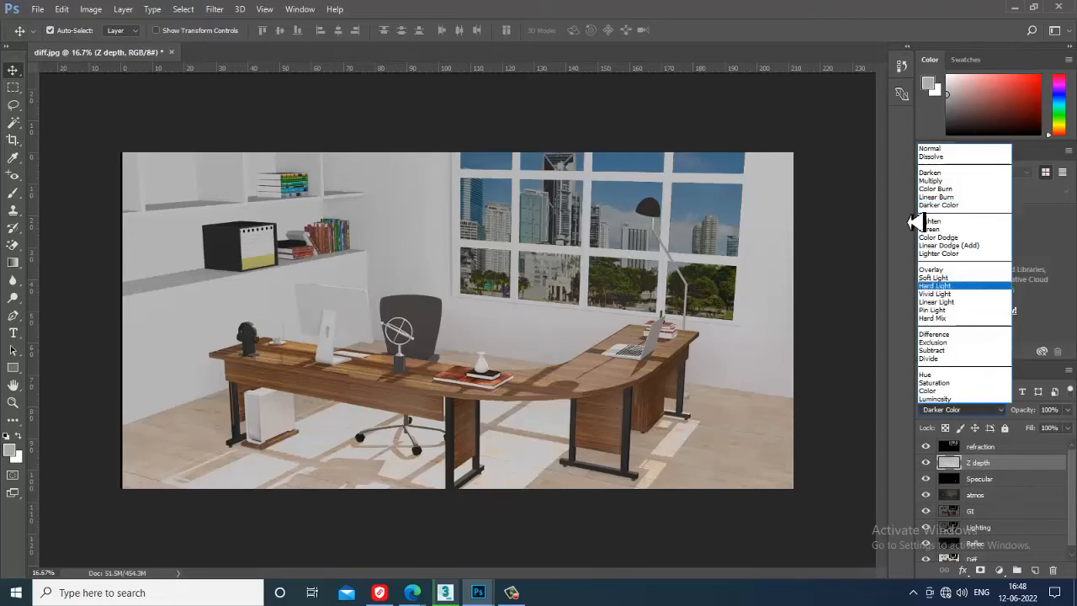
left_click(947, 245)
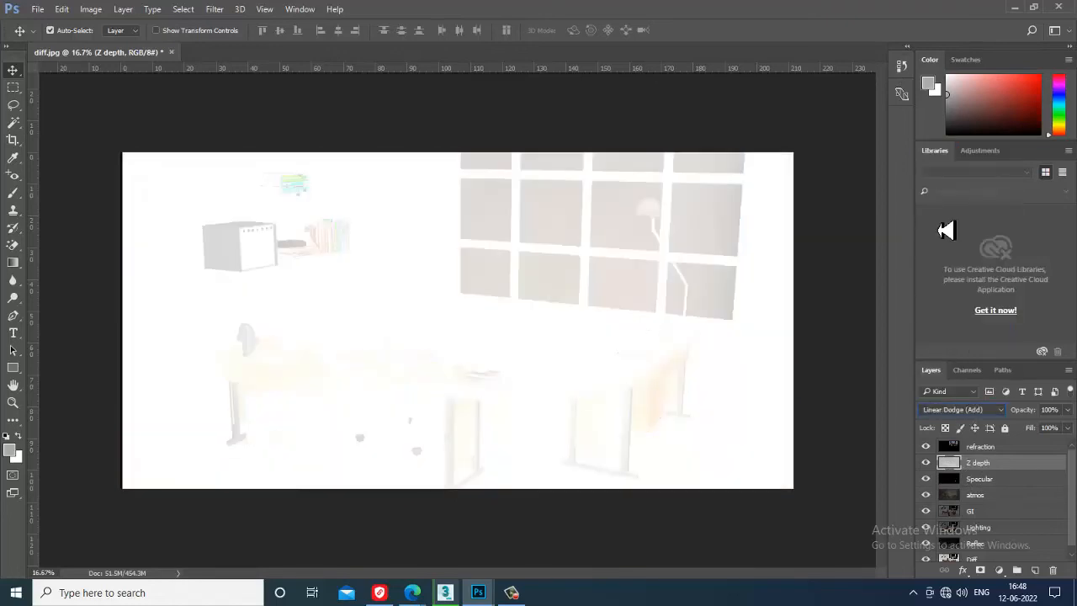
key("Down")
key("Down")
key("Down")
key("Down")
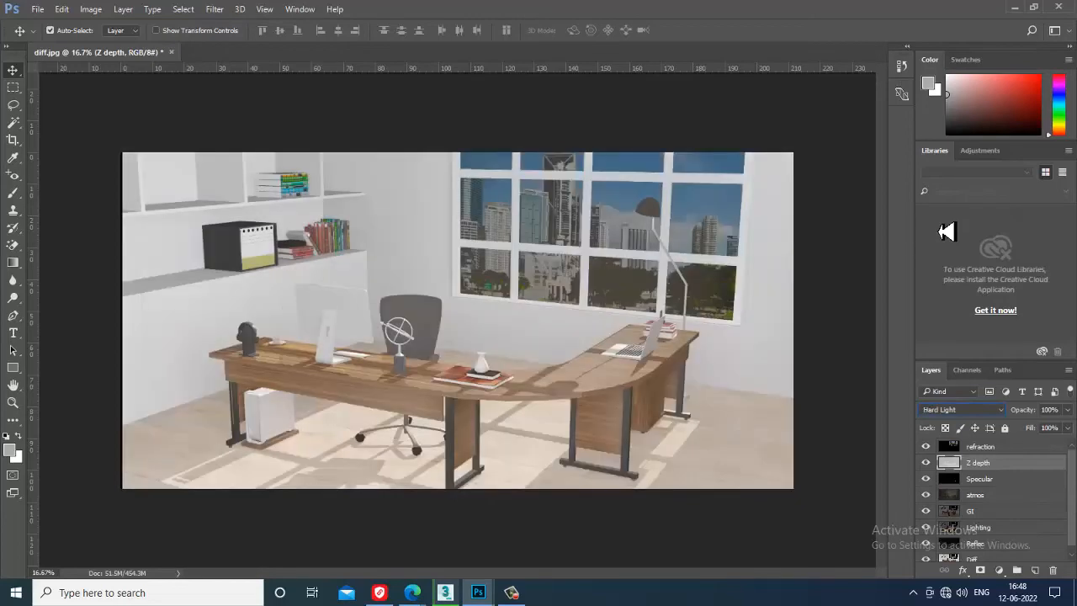
key("Down")
key("Down")
key("Down")
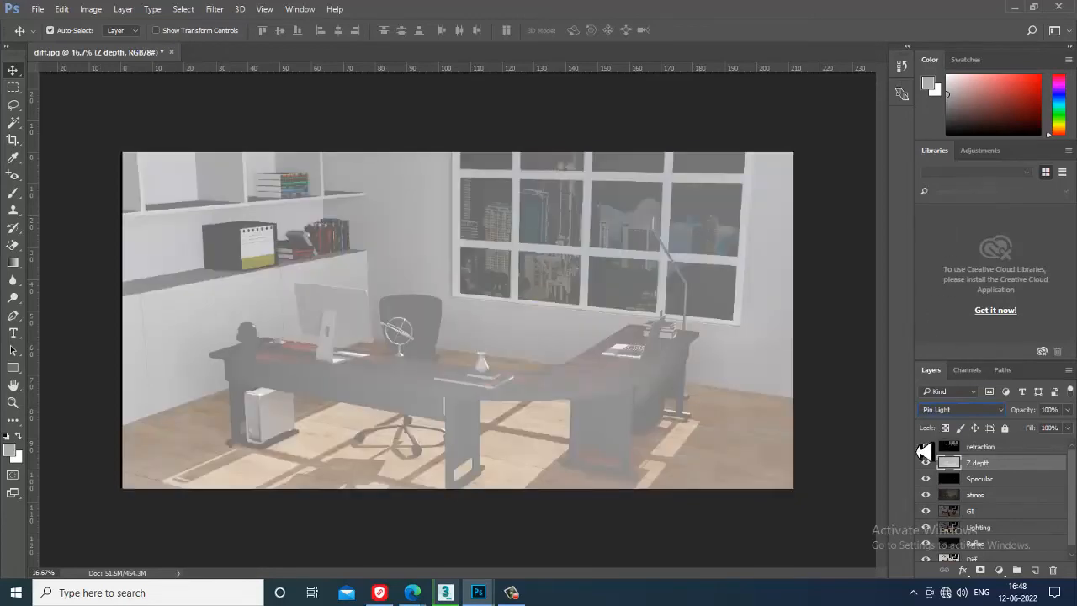
Hide the Z depth layer, move it above refraction to the top of the stack, and show it again
left_click(926, 462)
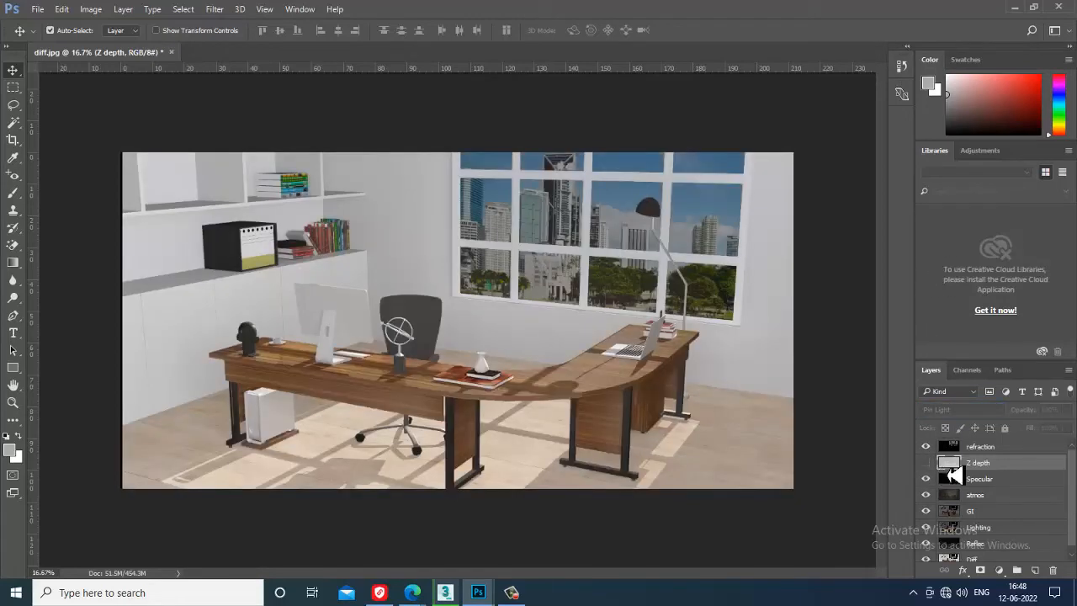
left_click_drag(965, 467, 966, 437)
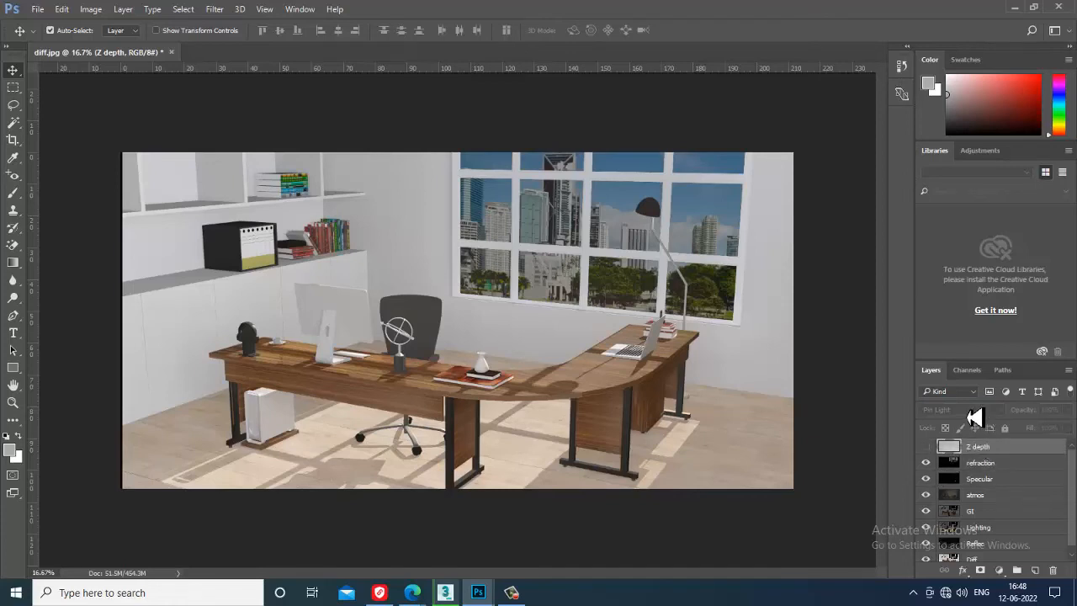
left_click(926, 446)
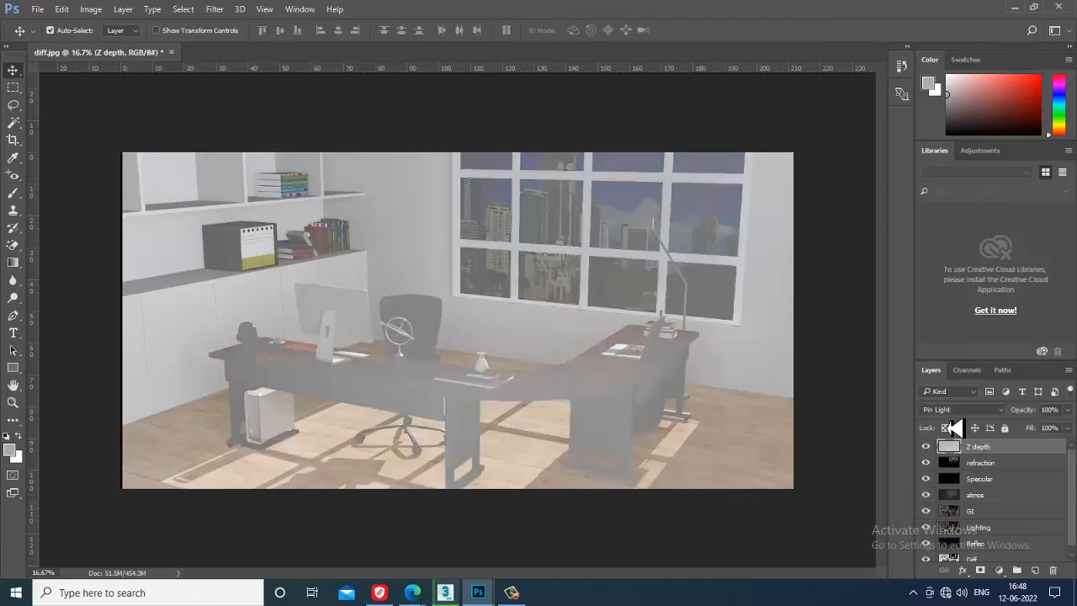
Set the Z depth layer's blend mode to Darker Color and lower its opacity to 38%
left_click(959, 409)
left_click(930, 181)
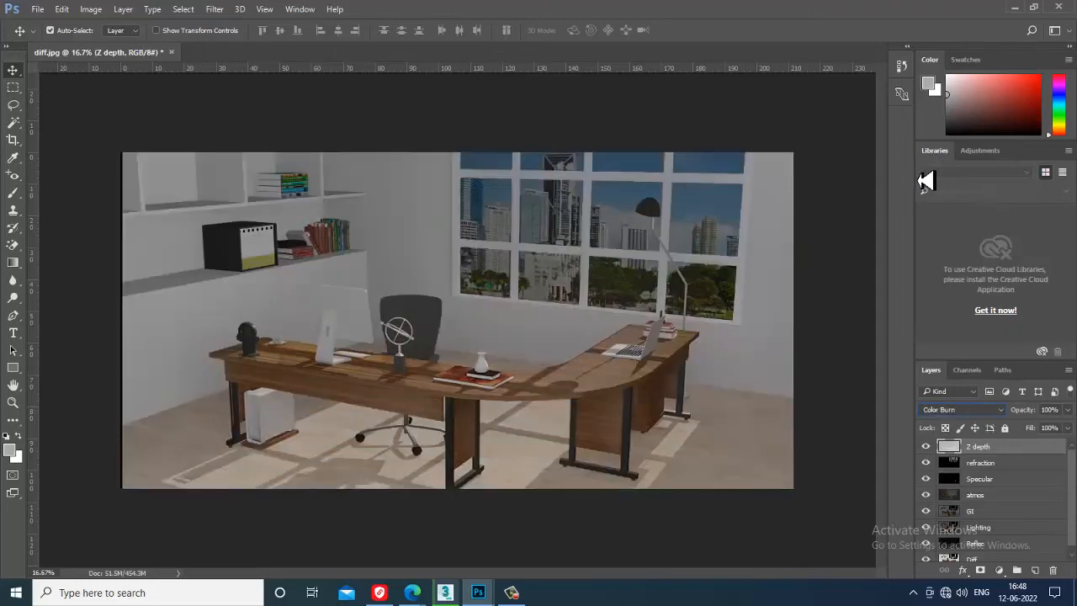
key("Down")
key("Down")
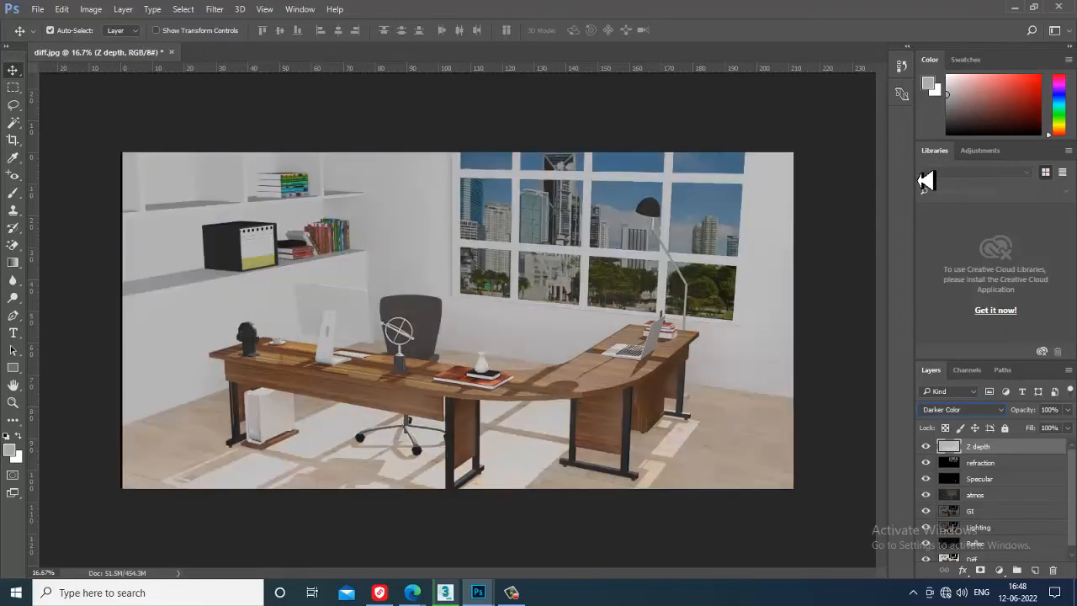
left_click(1069, 427)
left_click_drag(1062, 434, 1033, 434)
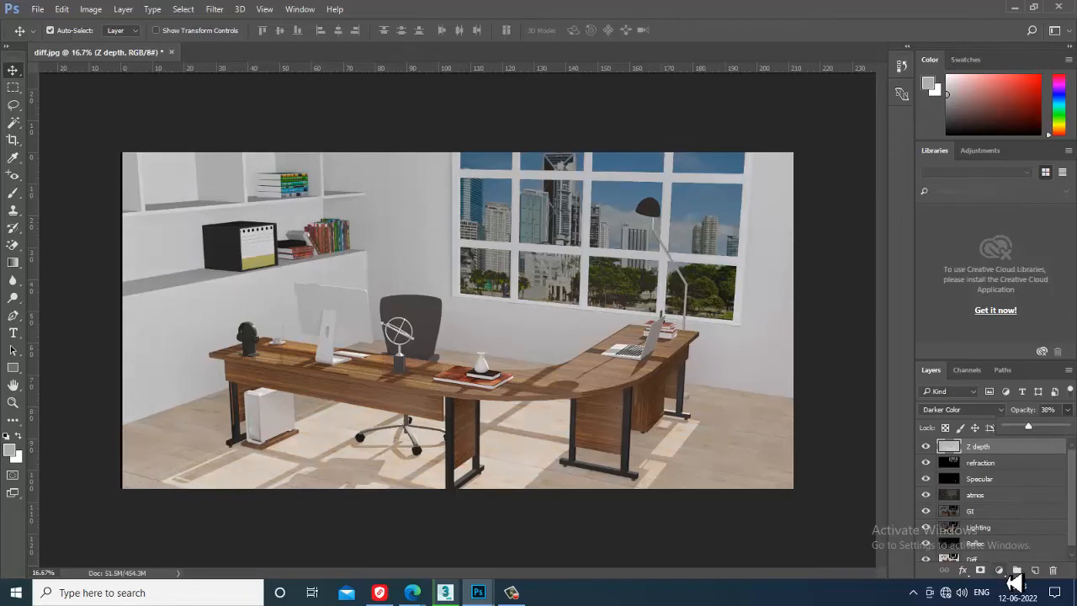
Add a Color Balance adjustment layer above Z depth with midtones at Cyan–Red +12 and Yellow–Blue -9
left_click(999, 569)
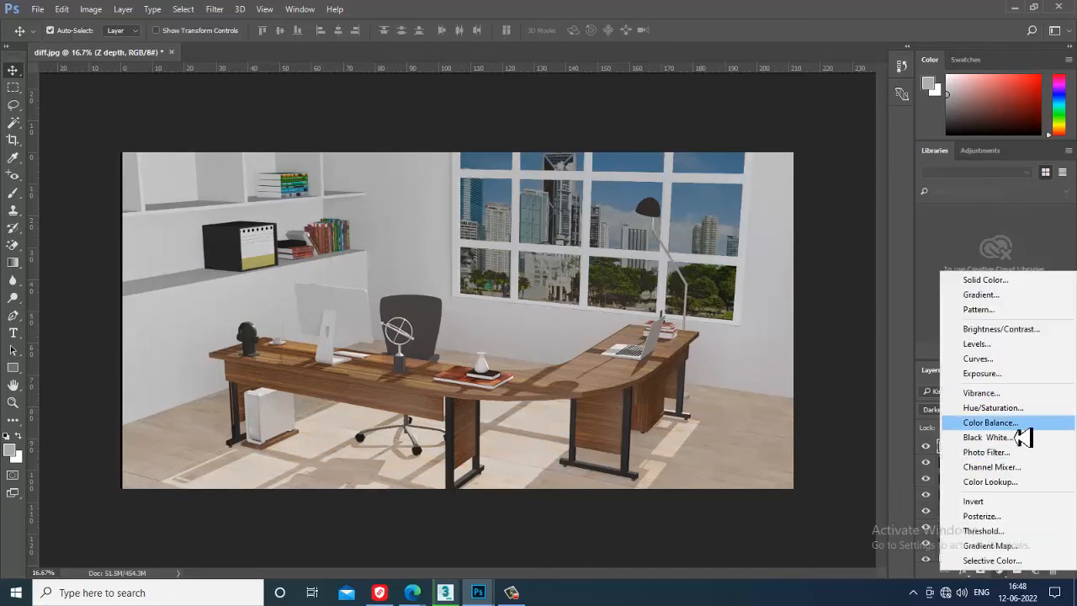
left_click(1020, 432)
left_click_drag(58, 85, 847, 135)
mouse_move(831, 207)
left_mouse_down()
mouse_move(851, 224)
mouse_move(840, 220)
left_mouse_up()
left_click_drag(840, 270, 827, 269)
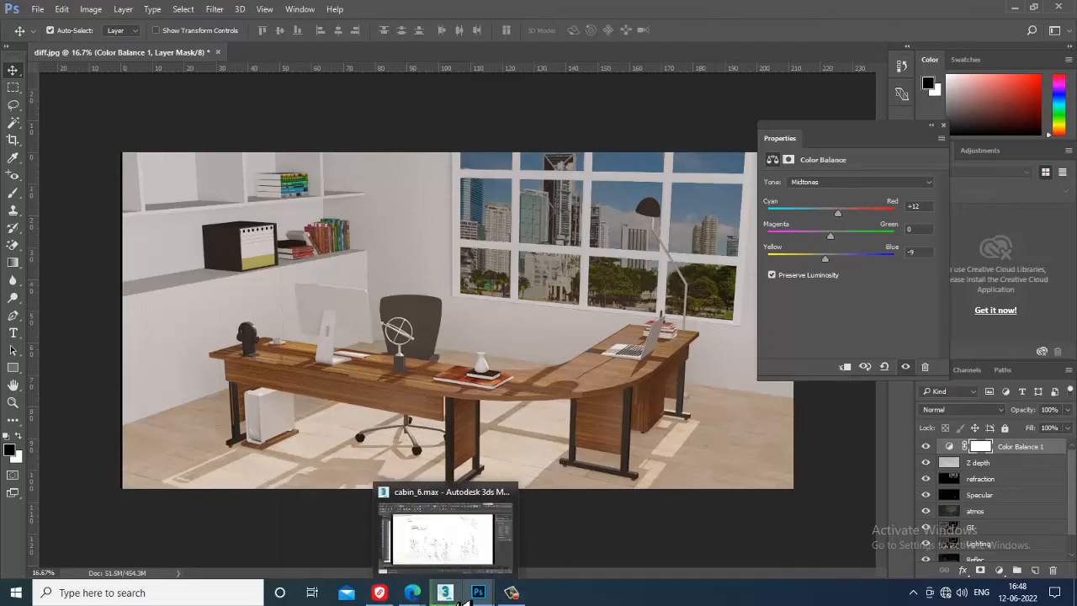
Switch to 3ds Max to check the V-Ray render's progress, minimise the frame buffer, and return to the diff.jpg composite in Photoshop
left_click(467, 522)
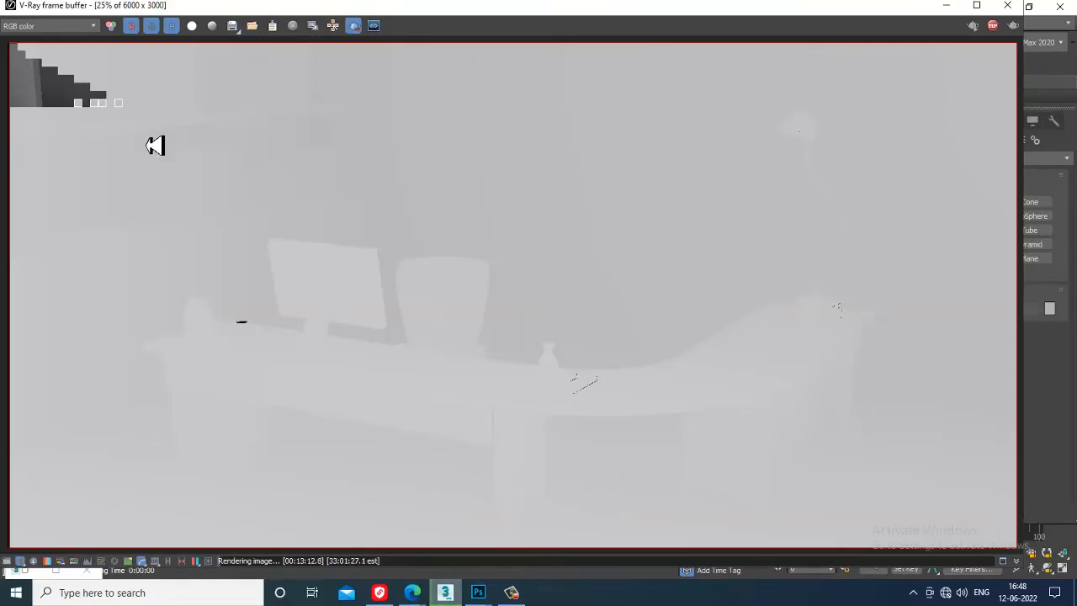
scroll(105, 170, "down", 4)
scroll(331, 265, "up", 4)
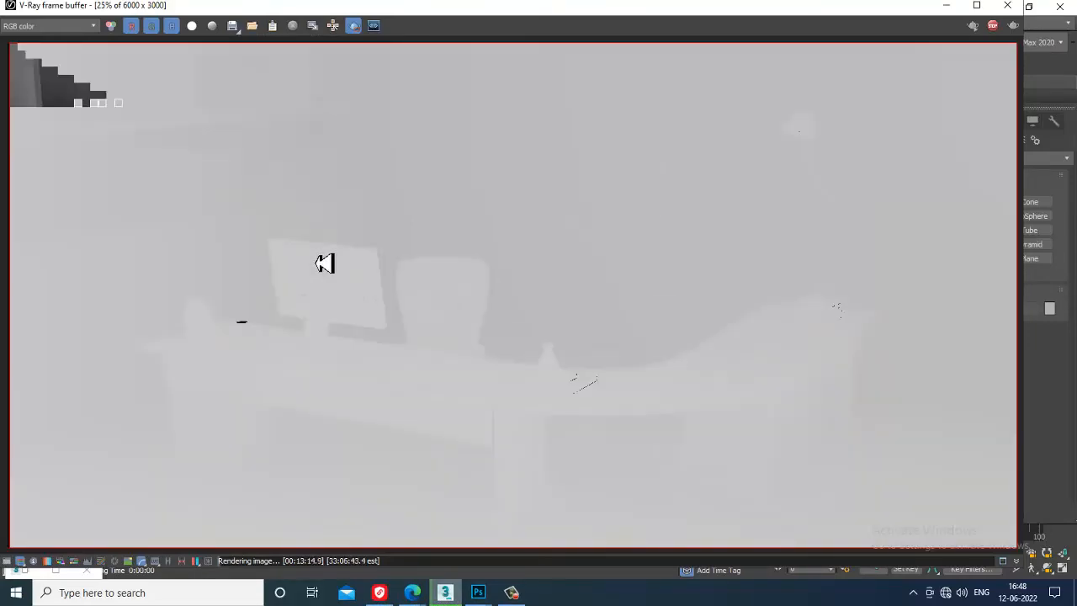
left_click(945, 7)
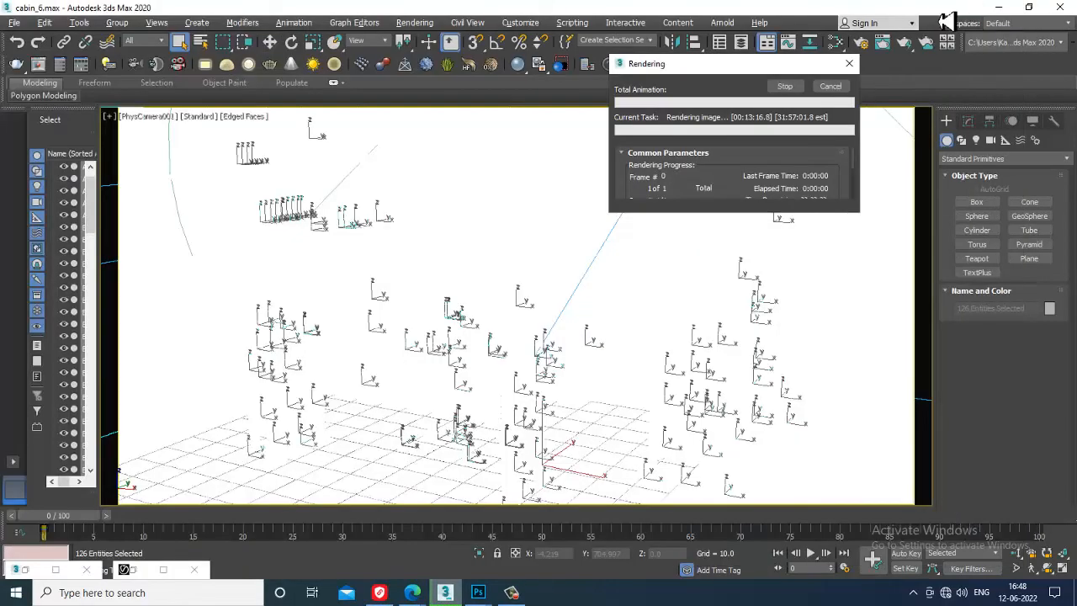
mouse_move(481, 592)
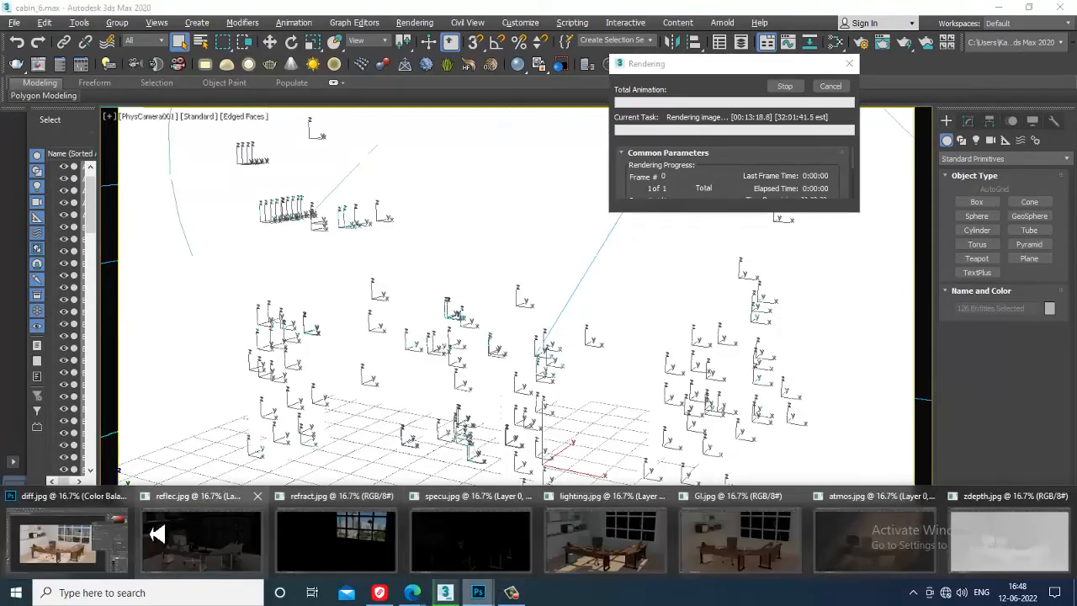
left_click(135, 543)
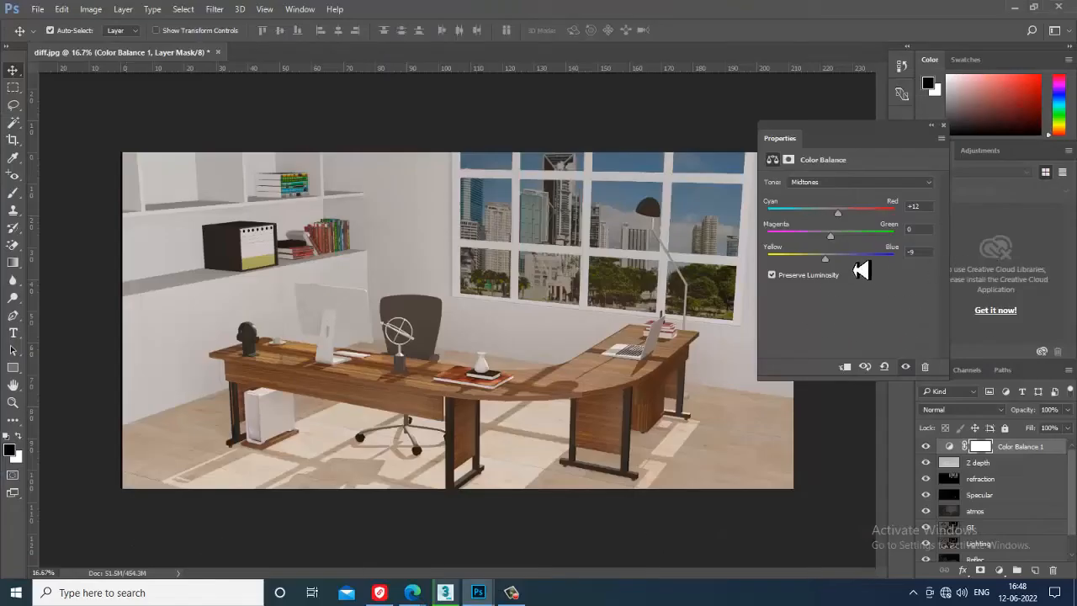
Set the Color Balance layer's midtones to Cyan–Red +14 and Yellow–Blue -2
left_click_drag(837, 220, 847, 224)
left_click_drag(834, 267, 838, 269)
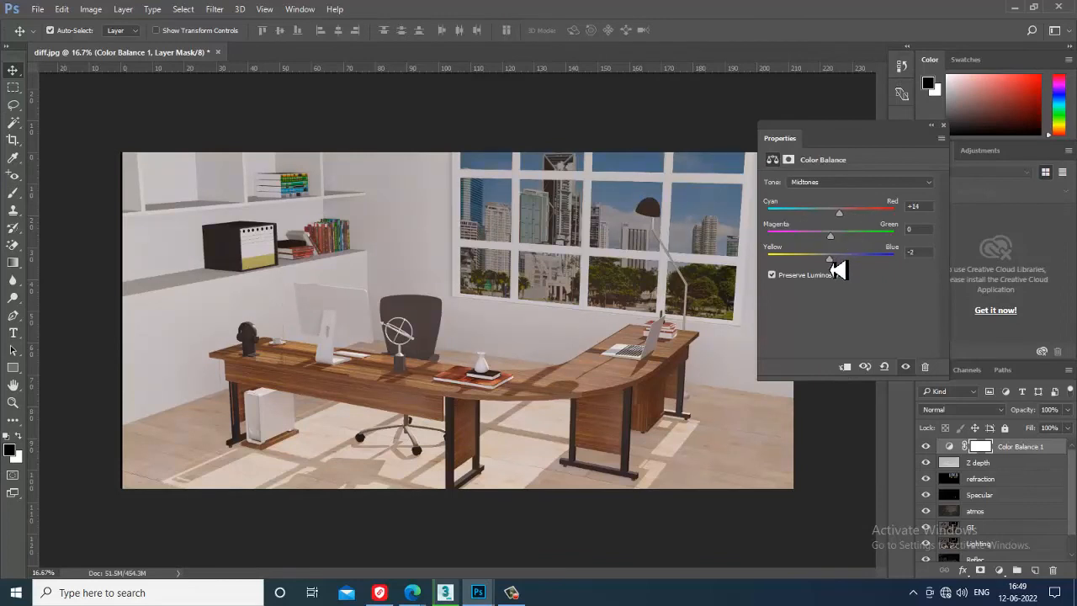
left_click(943, 125)
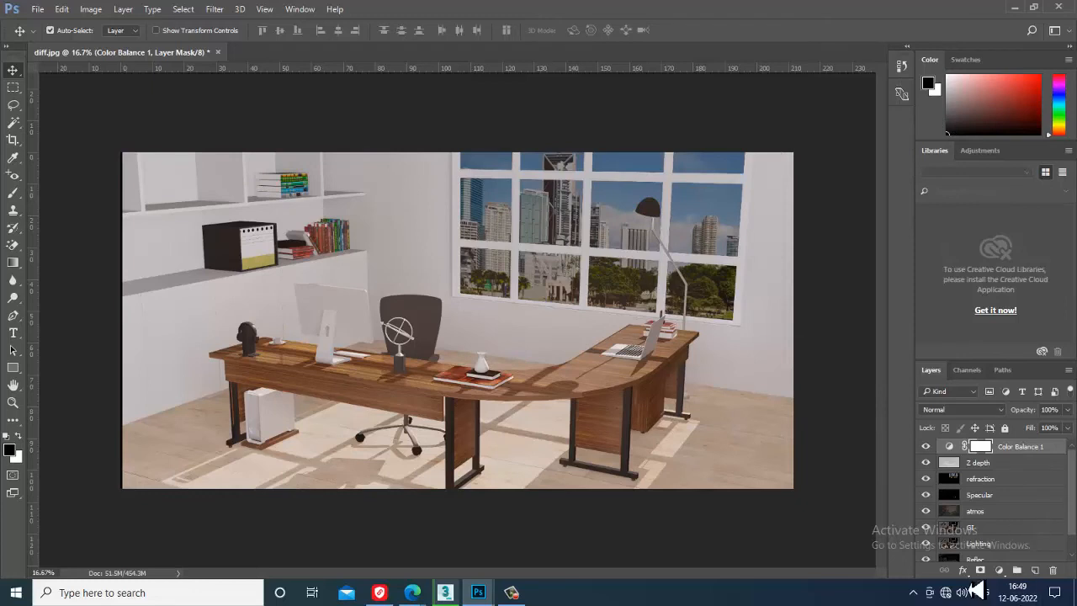
Add a Photo Filter adjustment layer above Color Balance 1 and try the filters from Warming Filter (LBA) through Cooling Filter (82) to Cyan
left_click(999, 571)
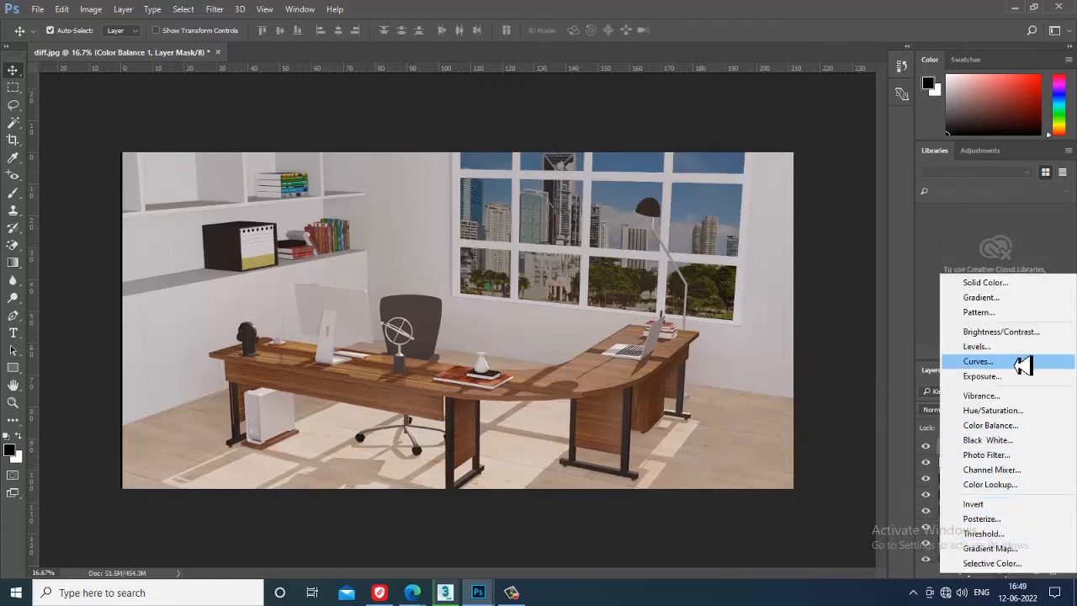
left_click(1021, 455)
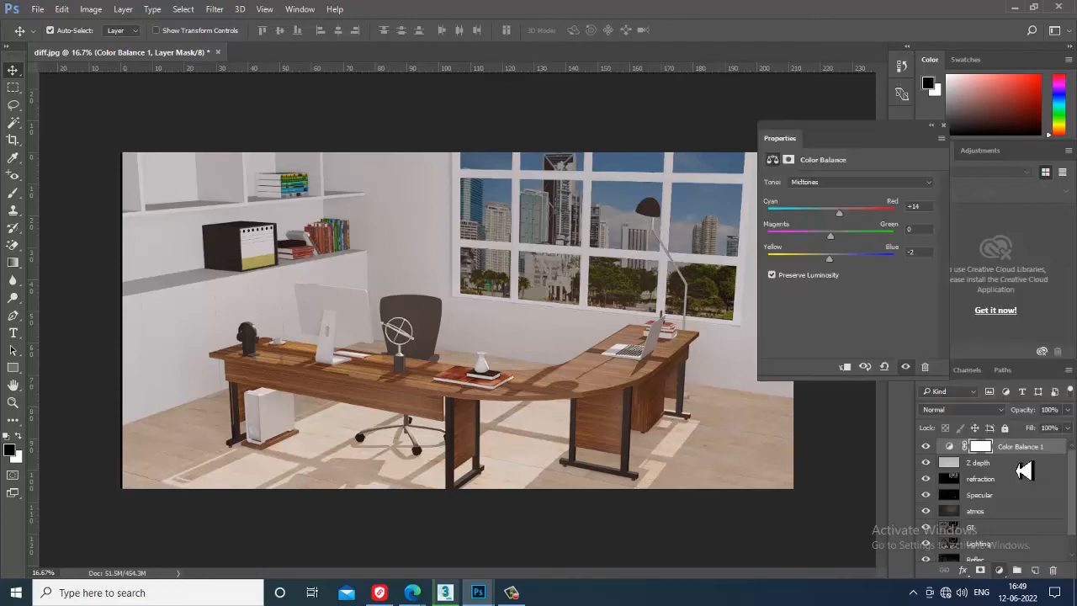
left_click(871, 183)
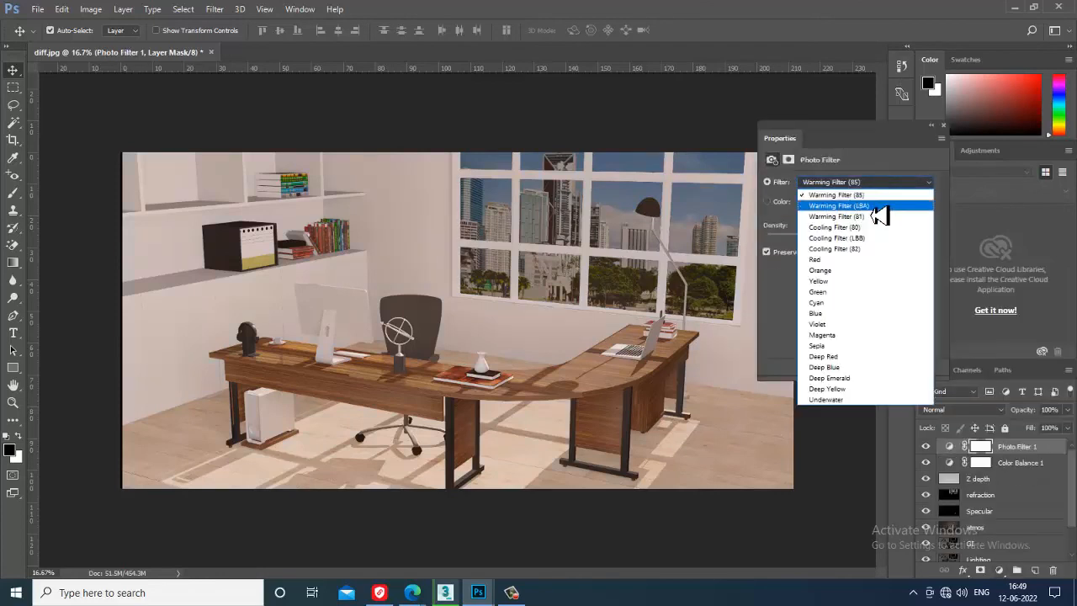
left_click(875, 200)
key("Down")
key("Down")
key("Down")
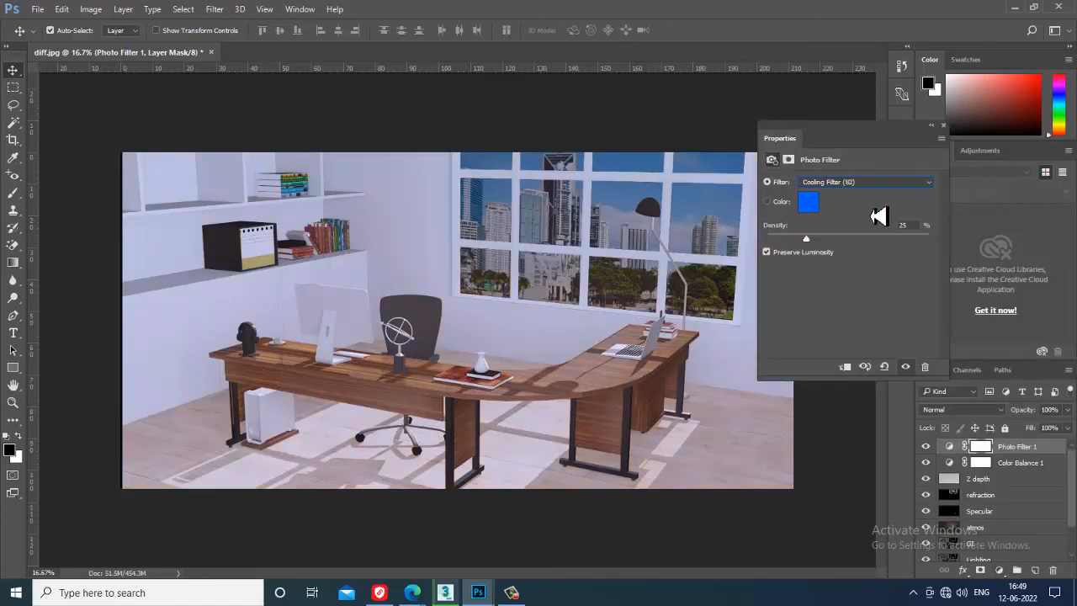
key("Down")
key("Down")
key("Down")
key("Down")
key("Down")
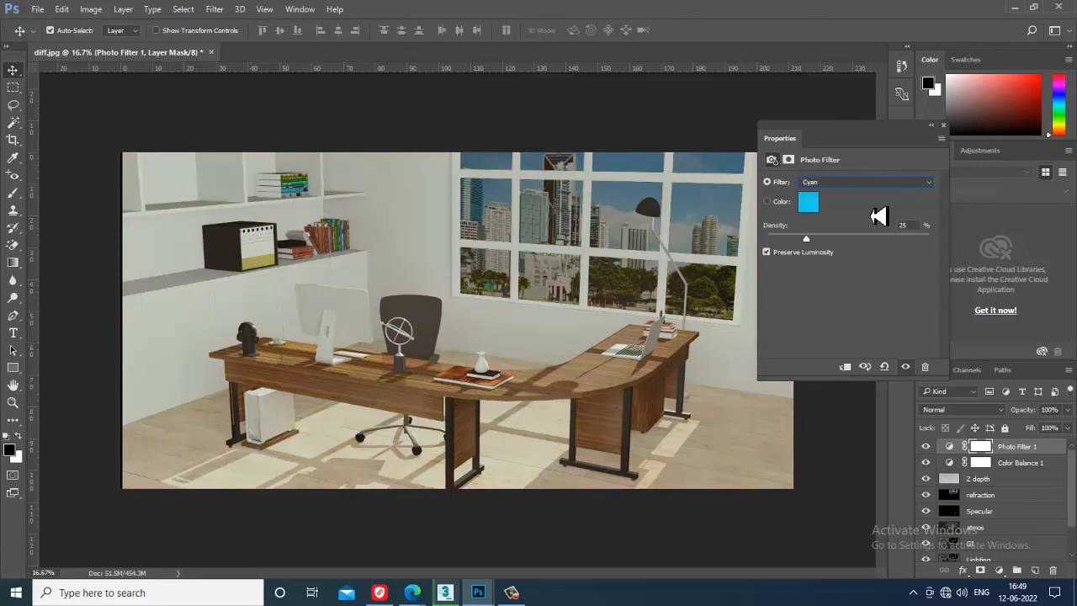
Step the Photo Filter layer's filter on from Cyan to Sepia and raise its density slightly
key("Down")
key("Down")
key("Down")
key("Down")
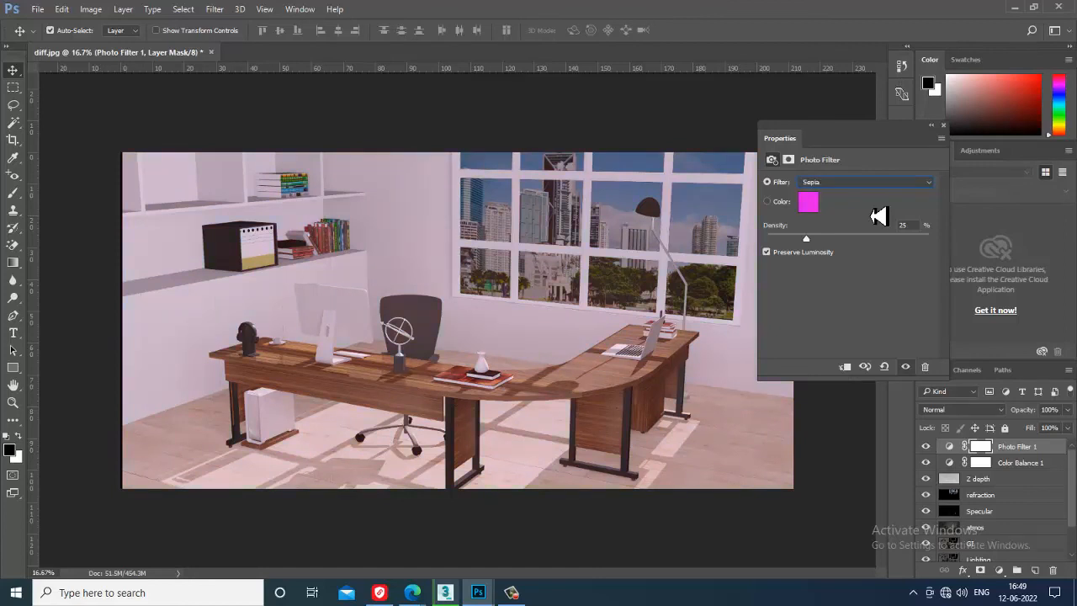
mouse_move(807, 241)
left_mouse_down()
mouse_move(883, 244)
mouse_move(823, 244)
left_mouse_up()
left_click(944, 125)
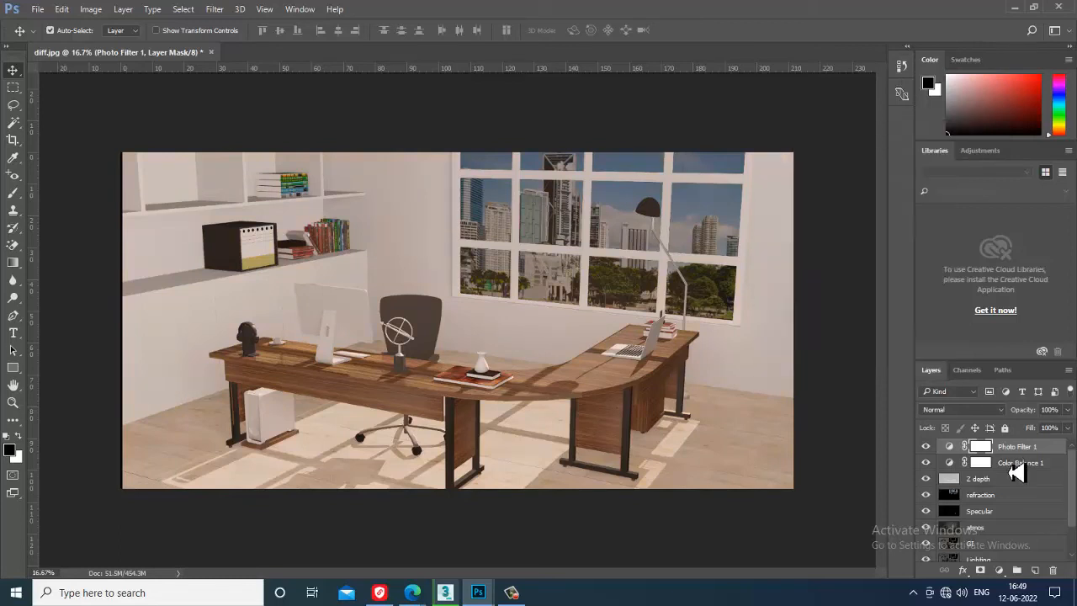
Add a Brightness/Contrast adjustment layer above the Photo Filter with brightness 6 and contrast 41
left_click(1000, 572)
left_click(986, 330)
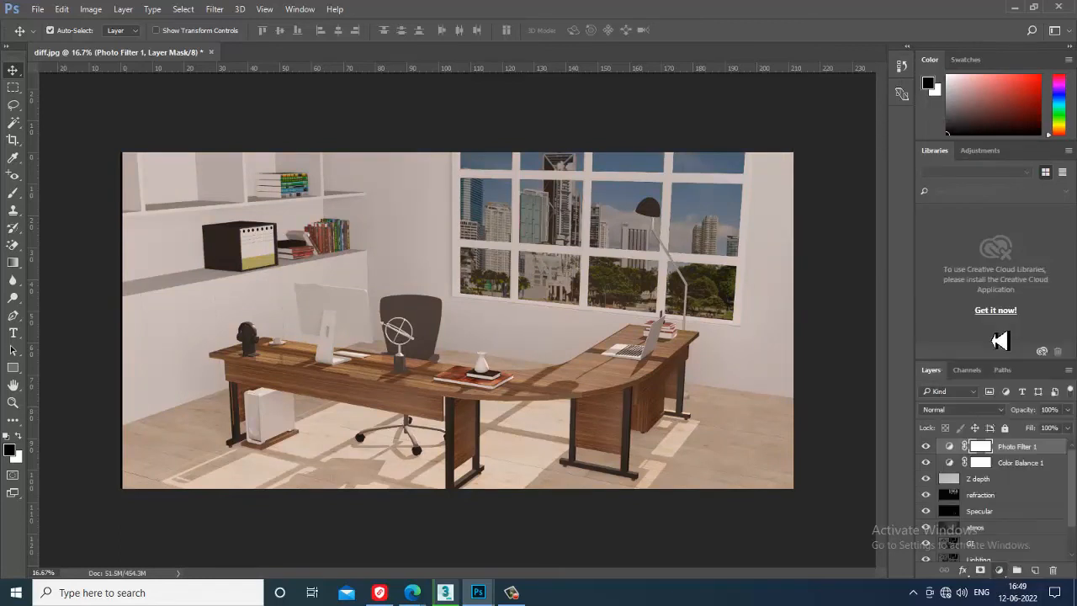
mouse_move(853, 245)
left_mouse_down()
mouse_move(899, 250)
mouse_move(853, 248)
mouse_move(890, 257)
mouse_move(827, 224)
mouse_move(870, 233)
mouse_move(859, 233)
left_mouse_up()
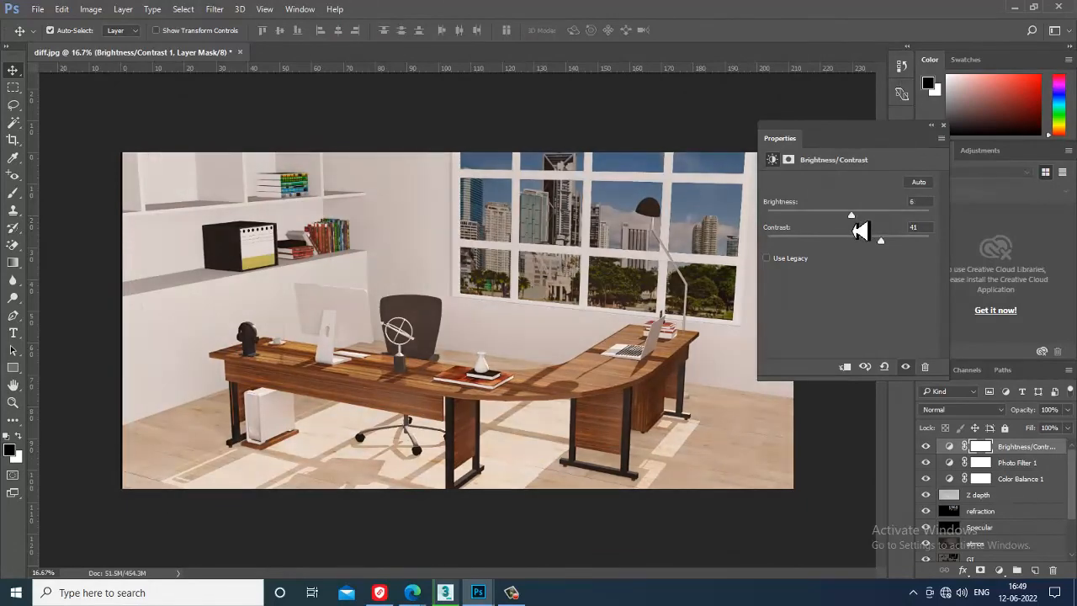
left_click(944, 126)
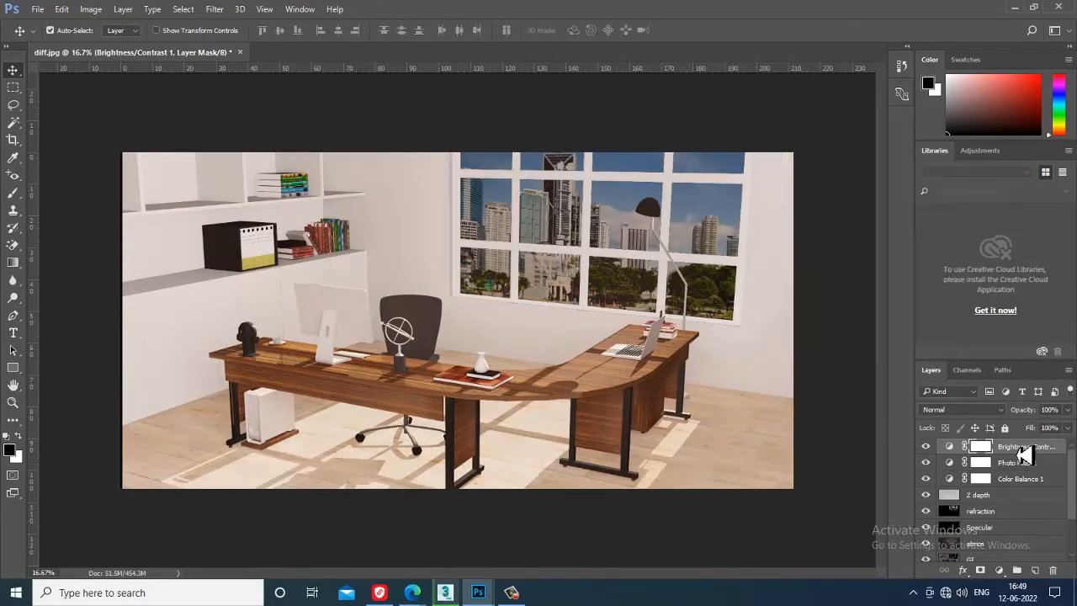
Retune the Color Balance layer's midtones, shifting Yellow–Blue to +6 and readjusting the Cyan–Red balance
double_click(951, 482)
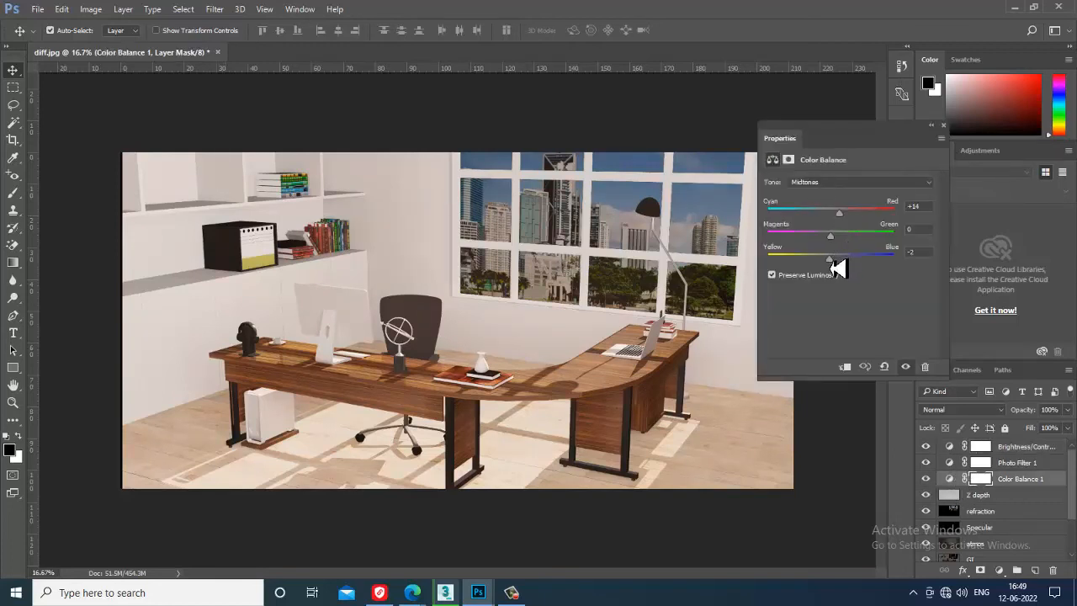
mouse_move(830, 259)
left_mouse_down()
mouse_move(848, 269)
mouse_move(838, 267)
left_mouse_up()
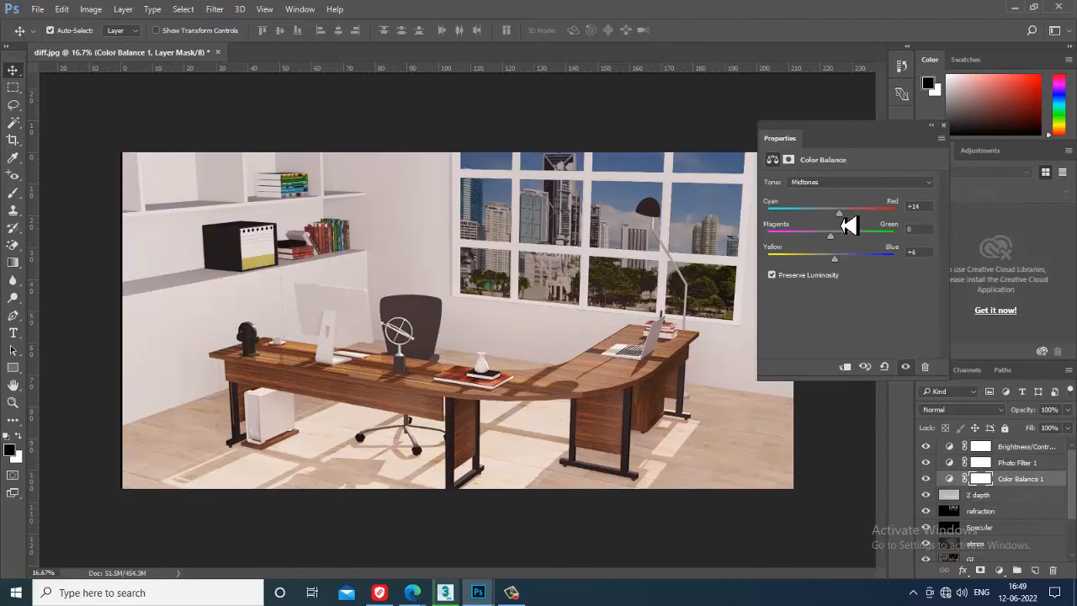
left_click_drag(848, 216, 848, 269)
left_click(943, 126)
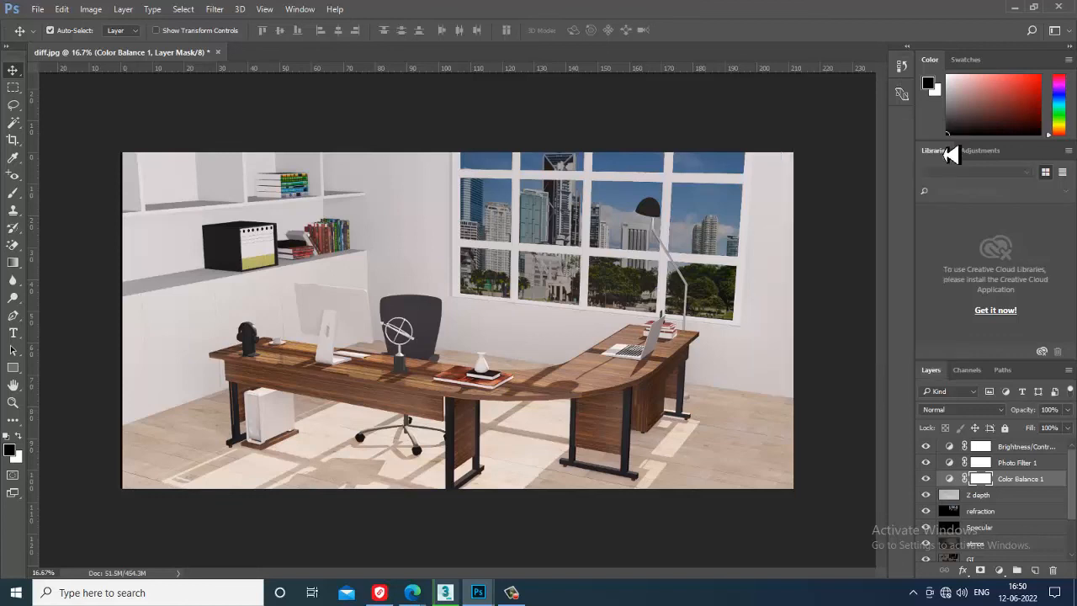
Add an Exposure adjustment layer directly above Color Balance 1 with exposure -0.06
left_click(1000, 570)
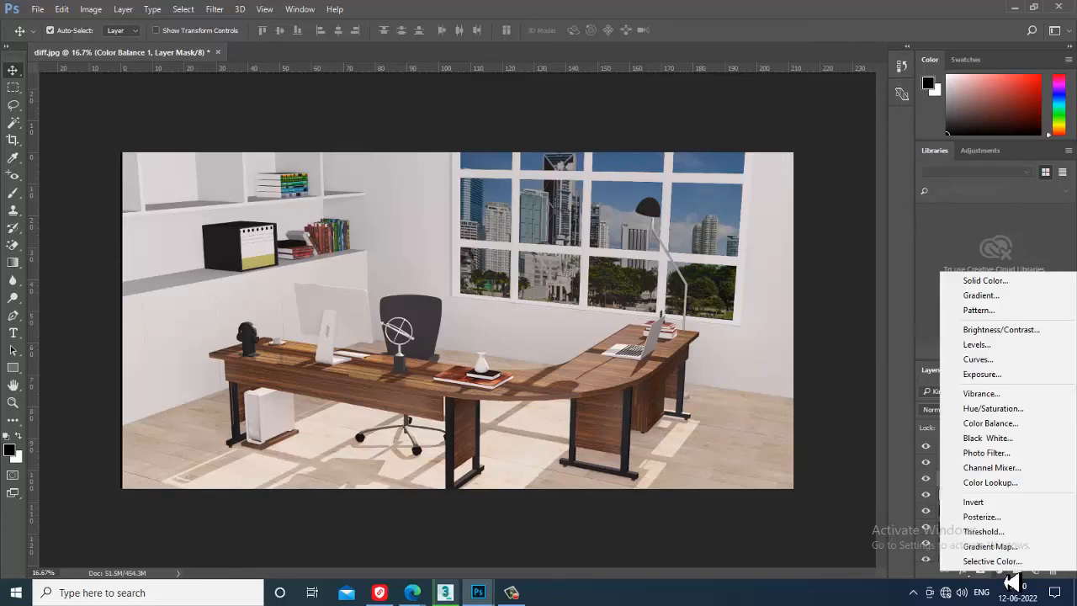
left_click(984, 373)
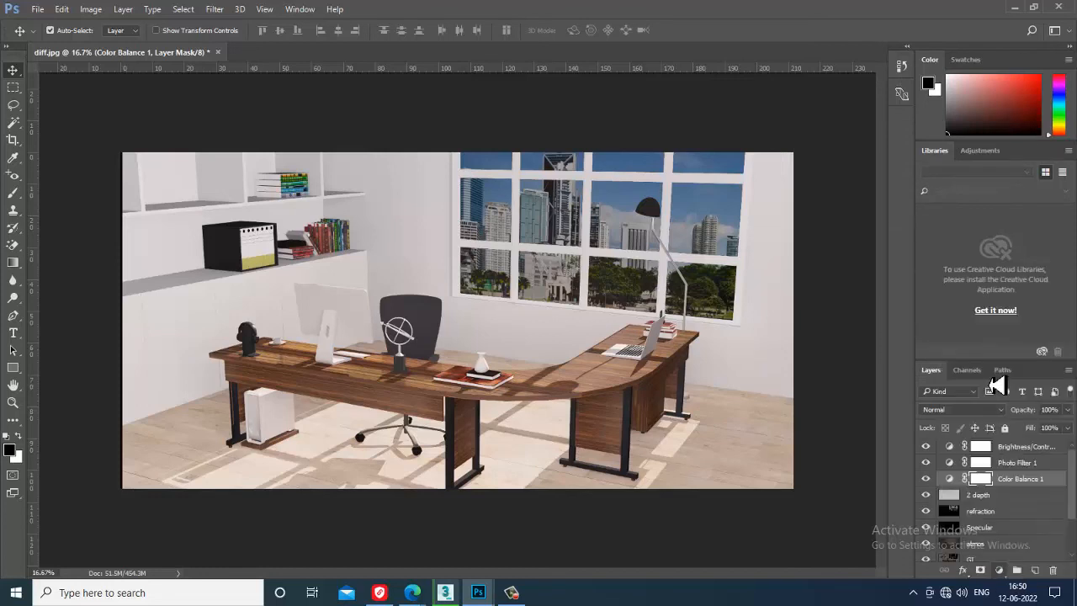
mouse_move(849, 216)
left_mouse_down()
mouse_move(877, 221)
mouse_move(850, 228)
left_mouse_up()
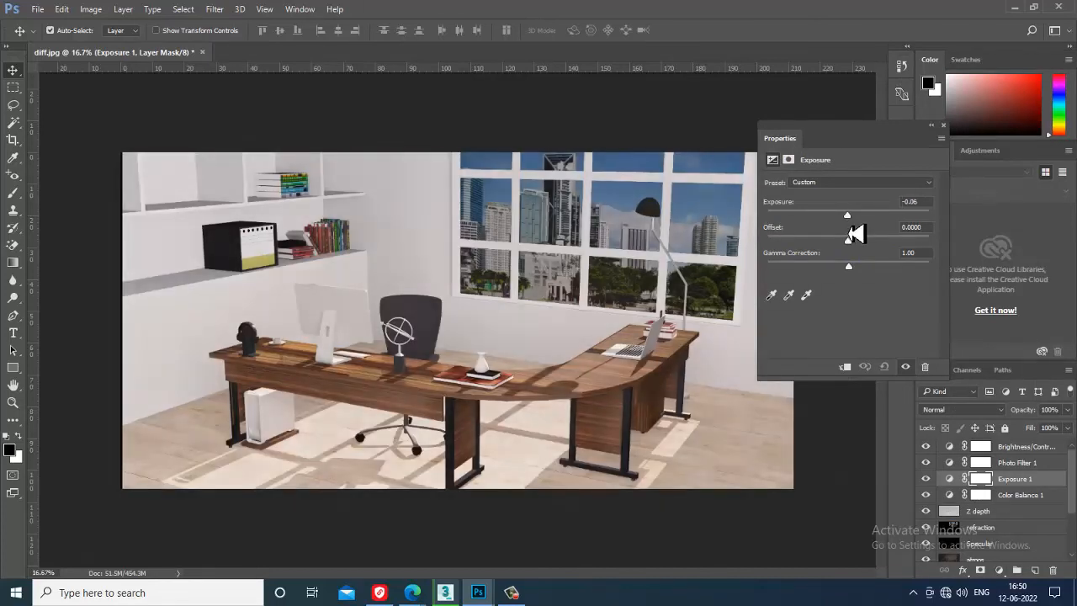
left_click(944, 125)
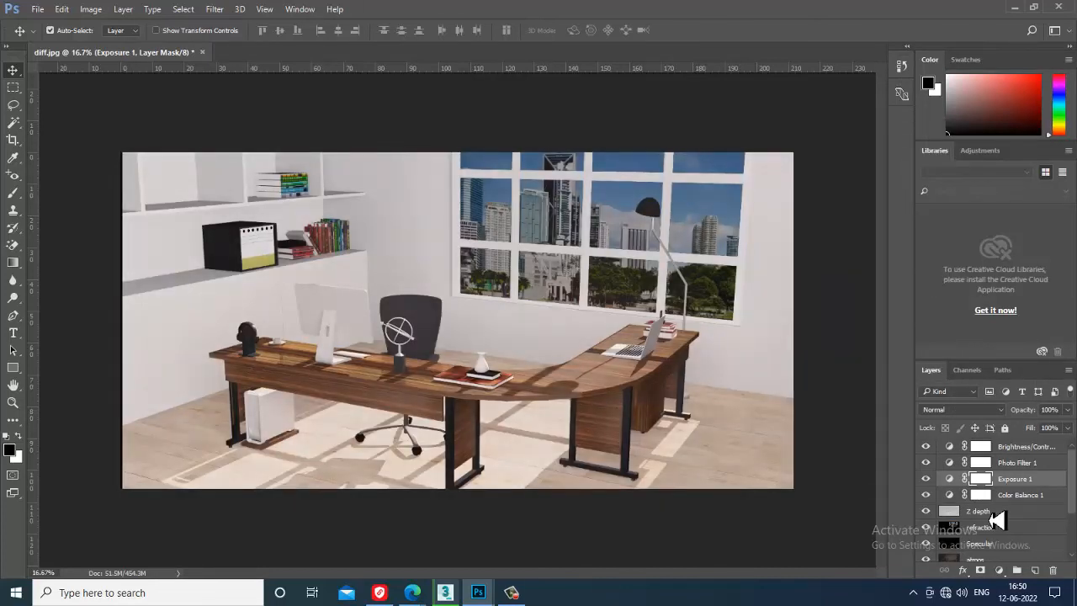
Compare the image with the atmos layer hidden and shown, and lower that layer's opacity to 55%
scroll(1001, 551, "down", 1)
left_click(1000, 545)
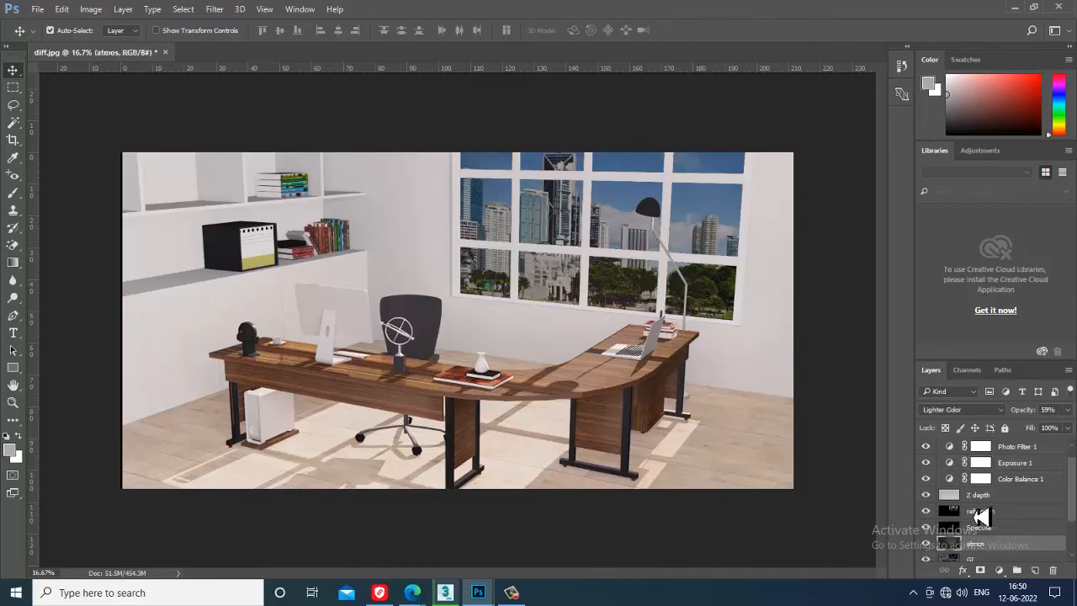
left_click(926, 544)
left_click(926, 545)
left_click(1067, 410)
mouse_move(1051, 427)
left_mouse_down()
mouse_move(1065, 433)
mouse_move(1046, 435)
left_mouse_up()
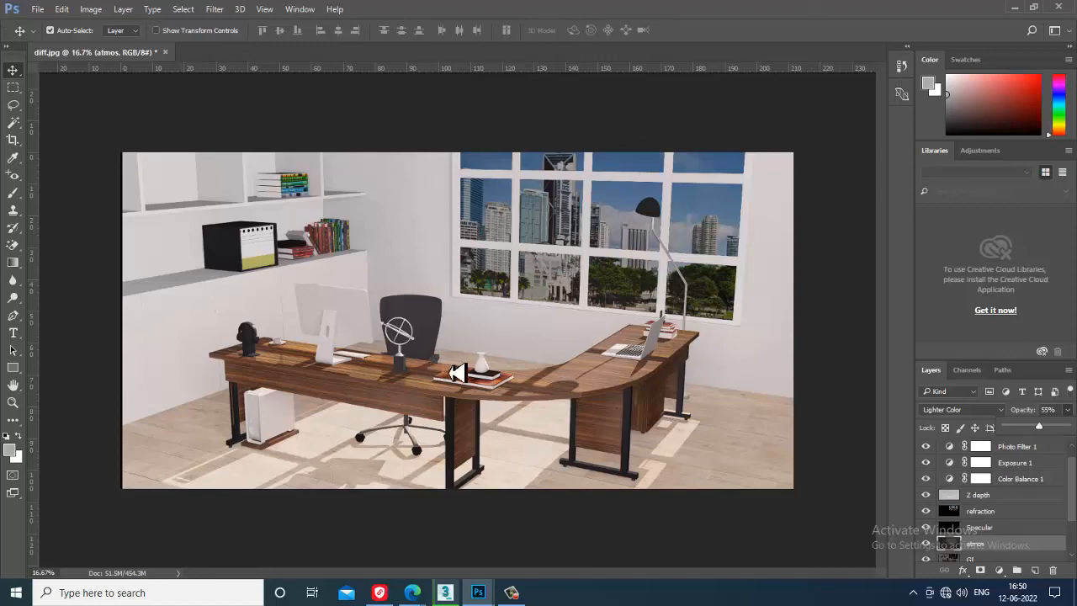
Switch to 3ds Max with the rendering cabin_6.max scene
left_click(445, 593)
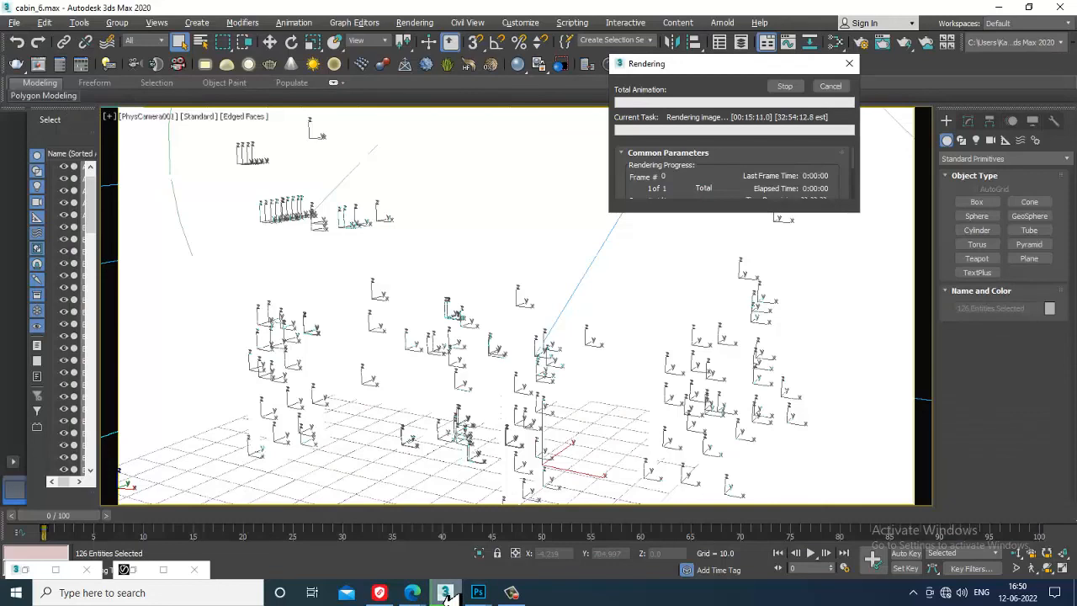